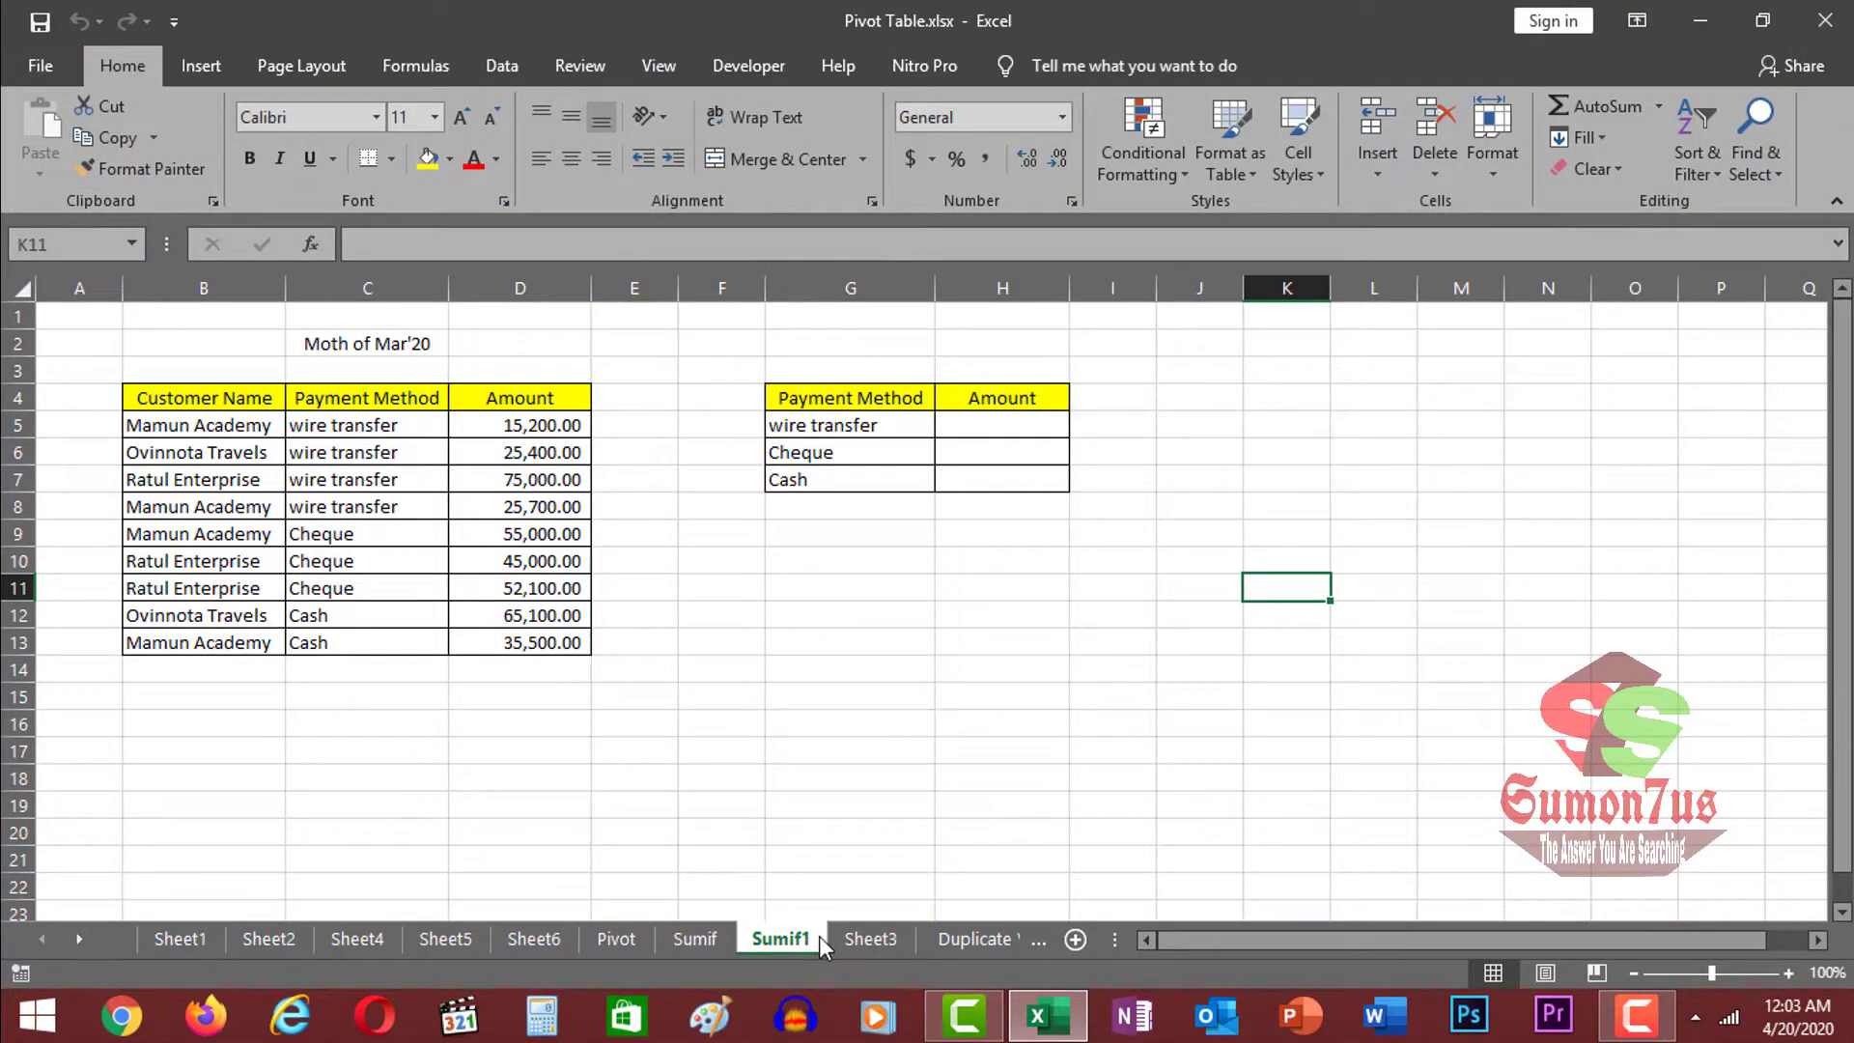
pyautogui.click(696, 939)
pyautogui.click(783, 941)
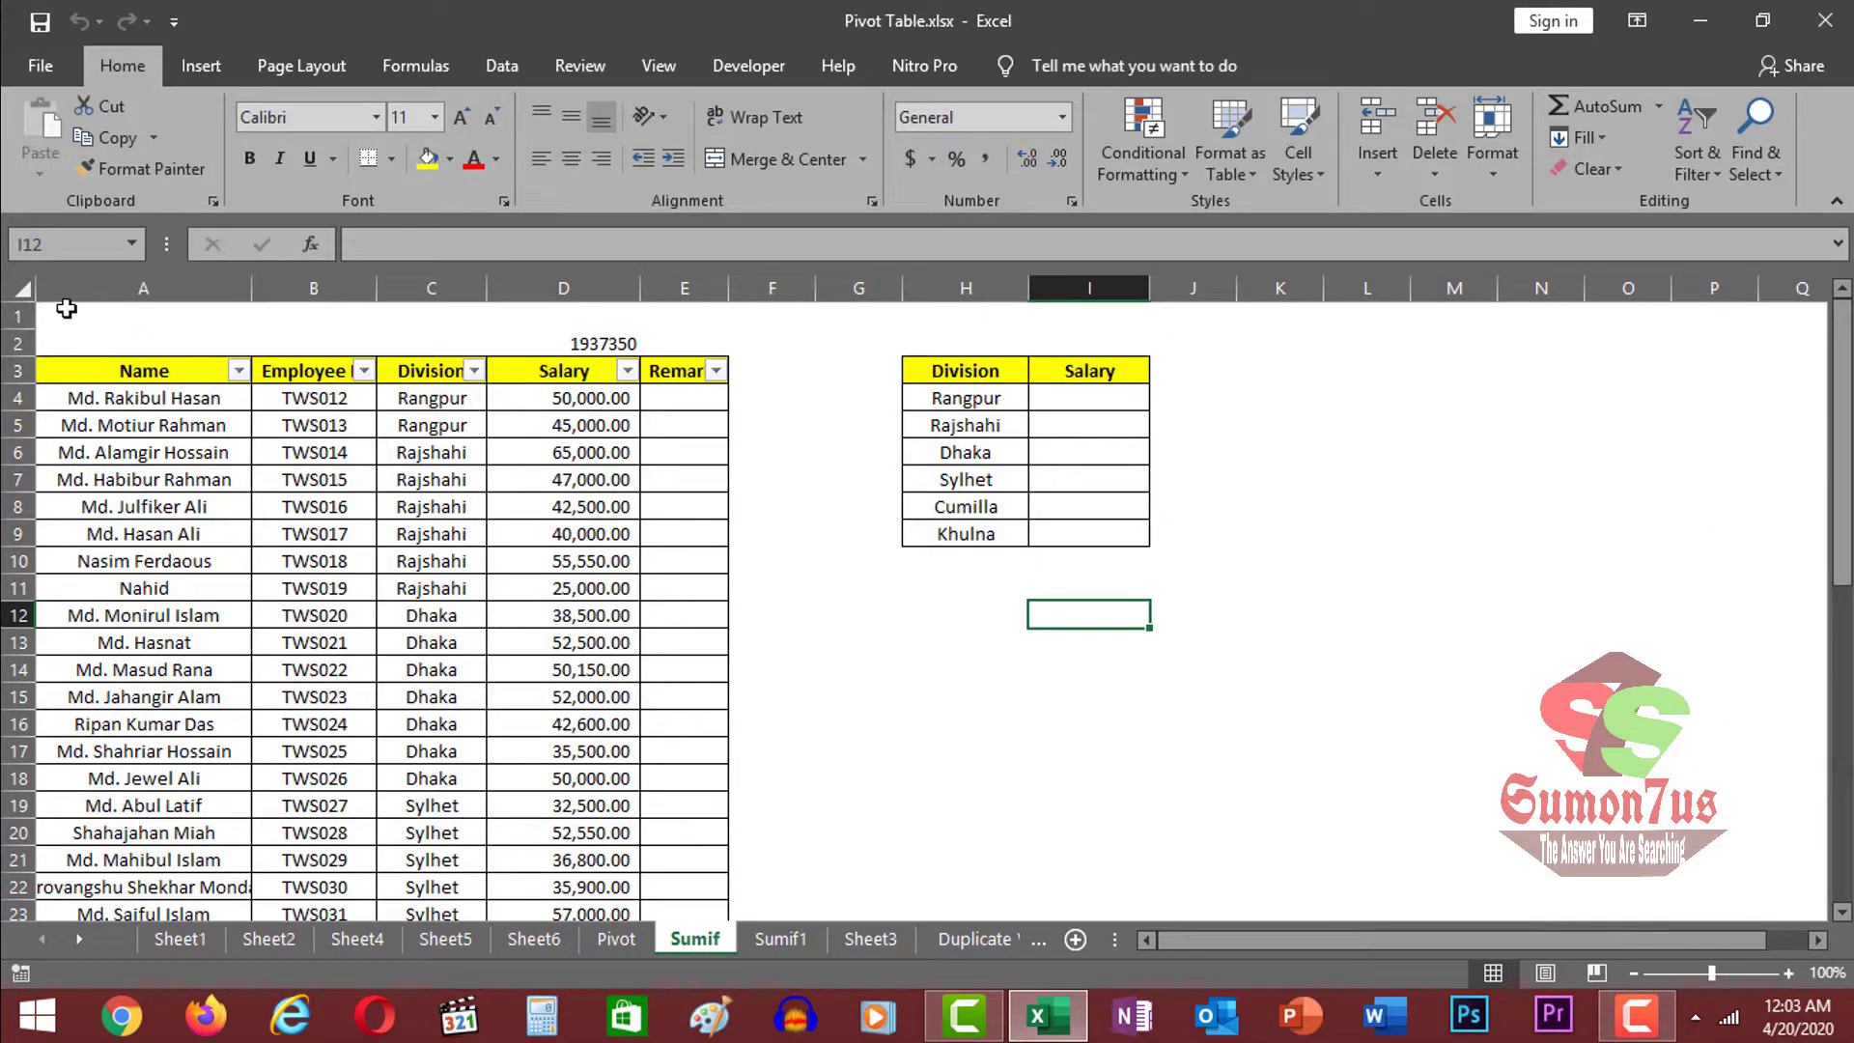
pyautogui.moveTo(66, 308); pyautogui.dragTo(1171, 886)
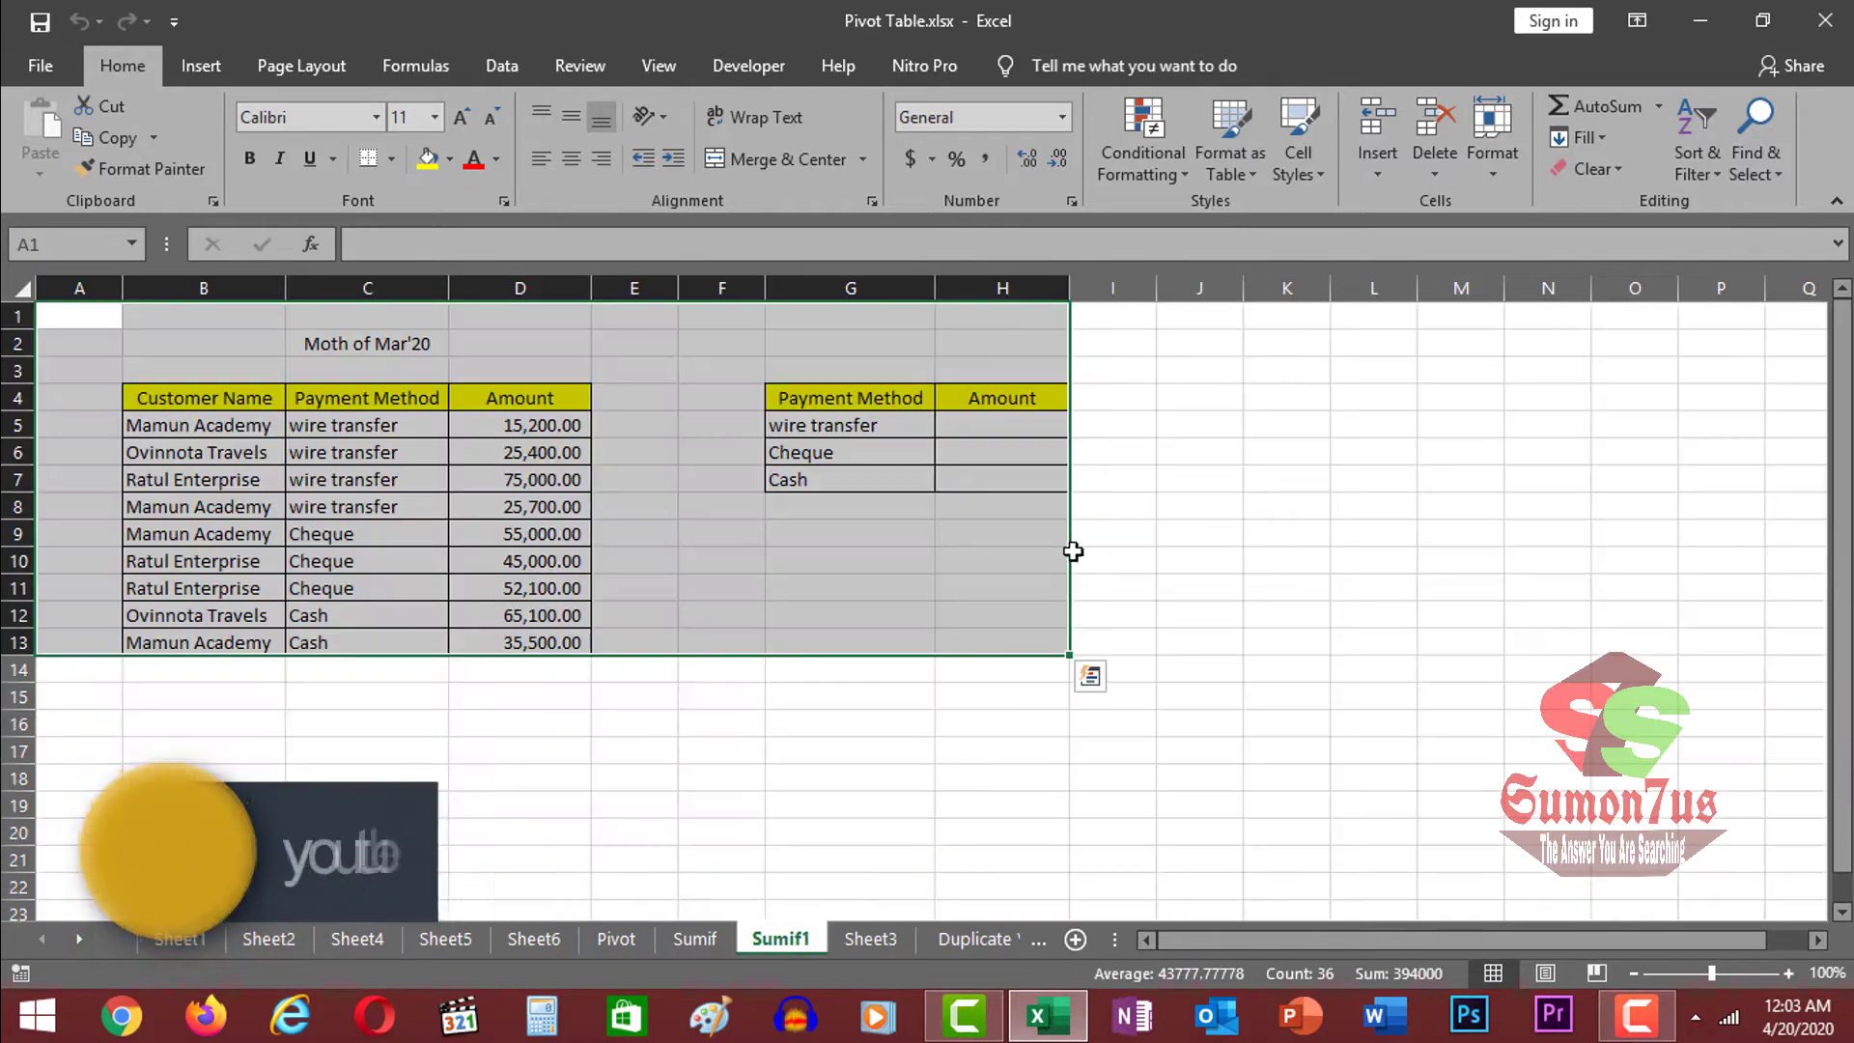
pyautogui.click(850, 533)
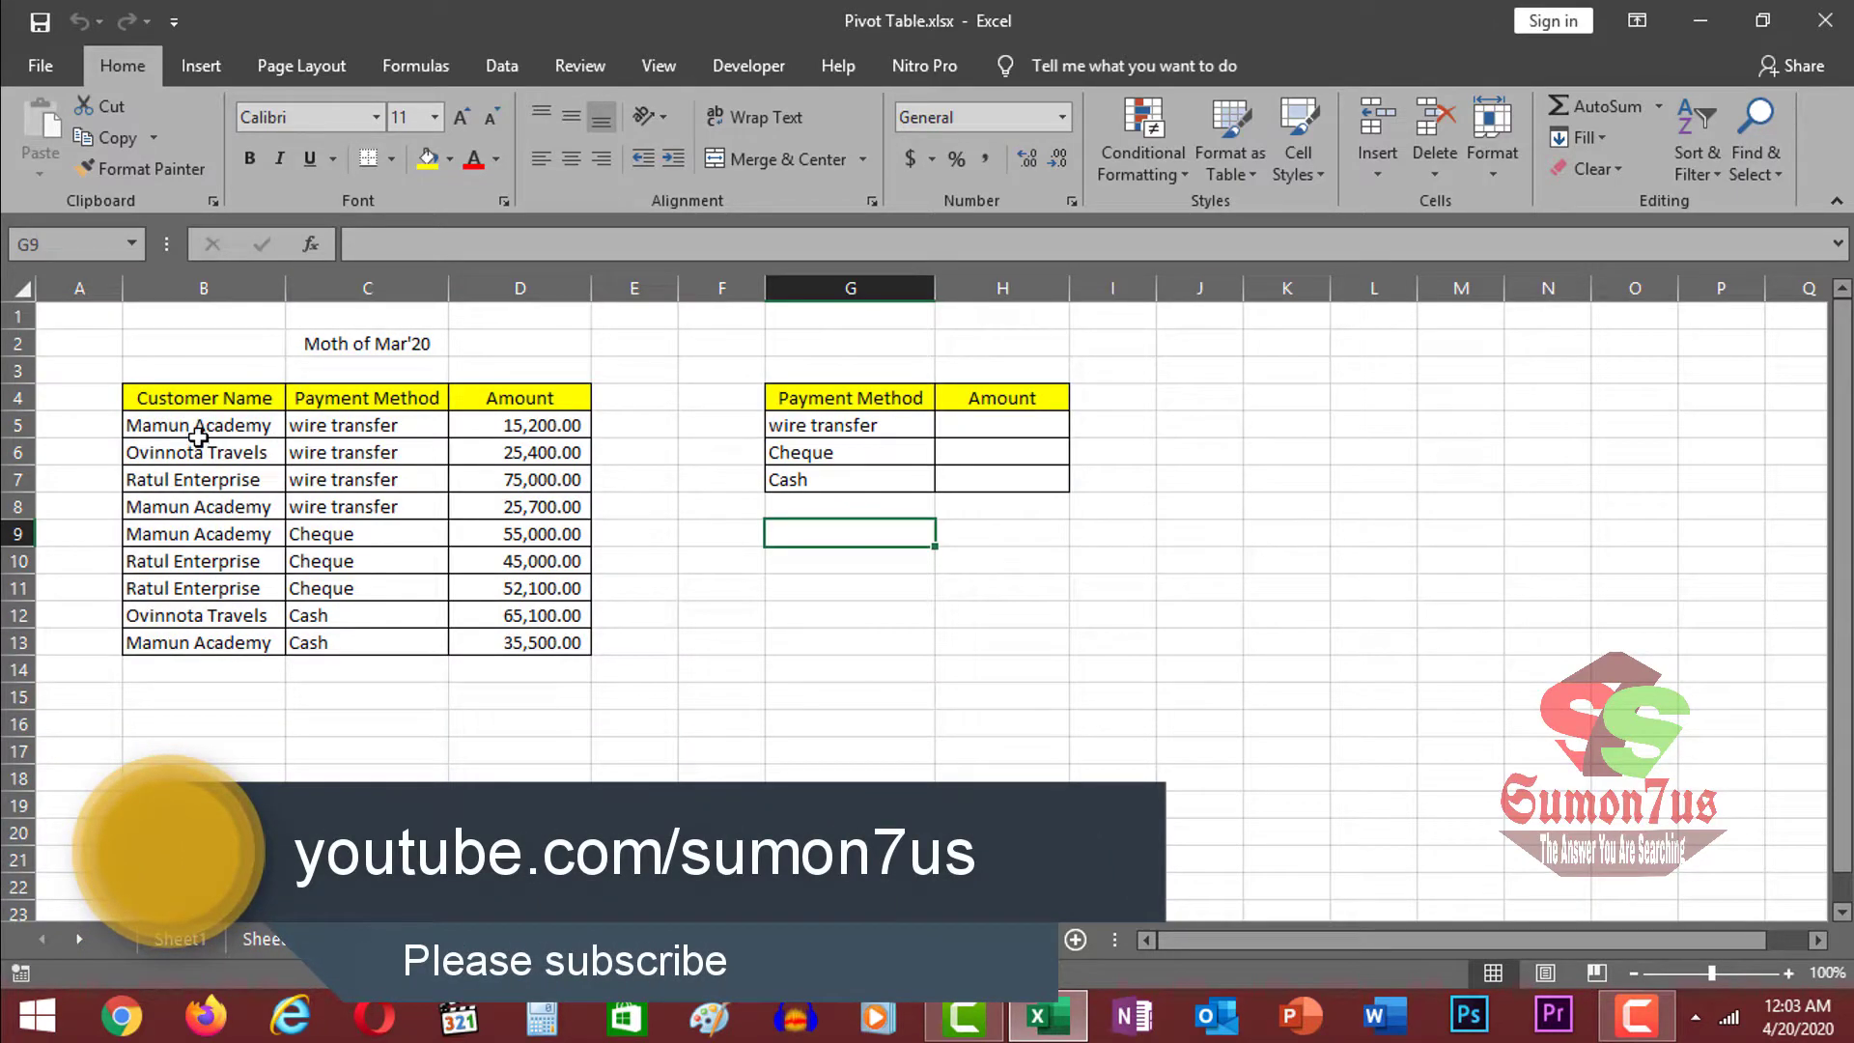
pyautogui.moveTo(200, 425); pyautogui.dragTo(183, 642)
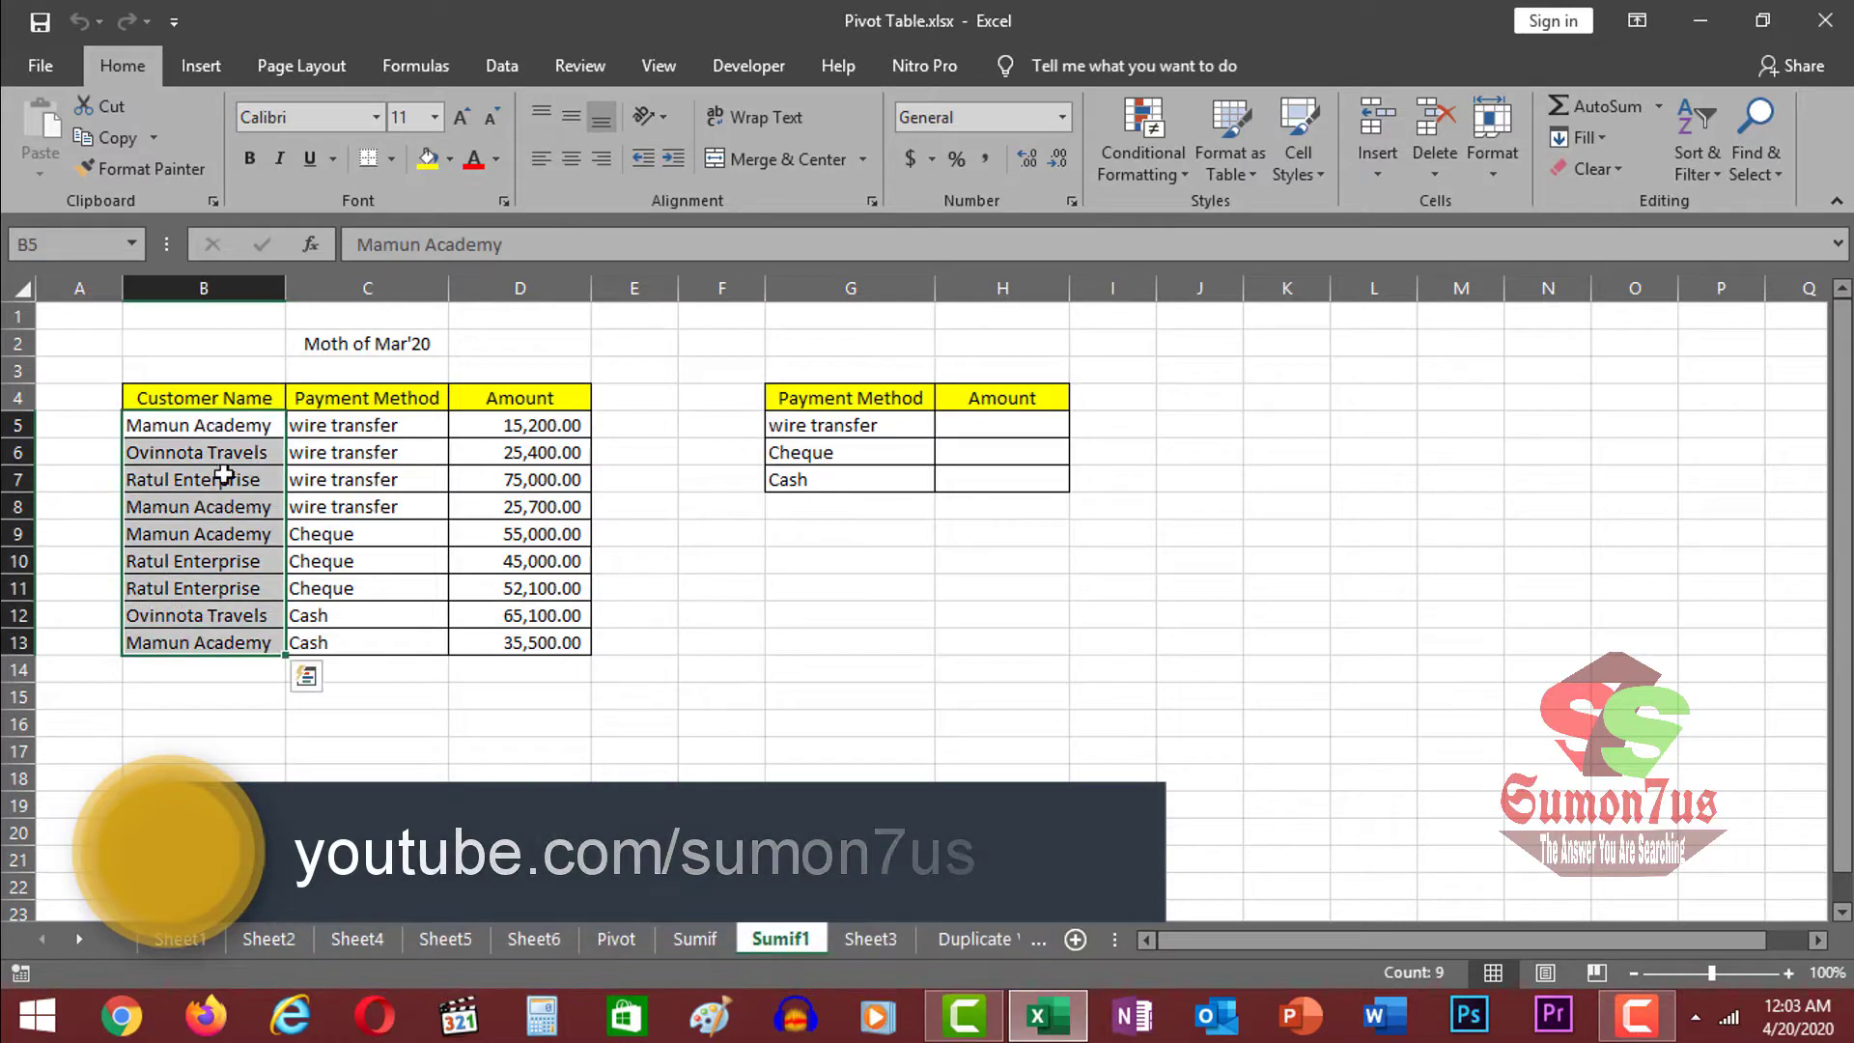
pyautogui.click(199, 425)
pyautogui.click(208, 454)
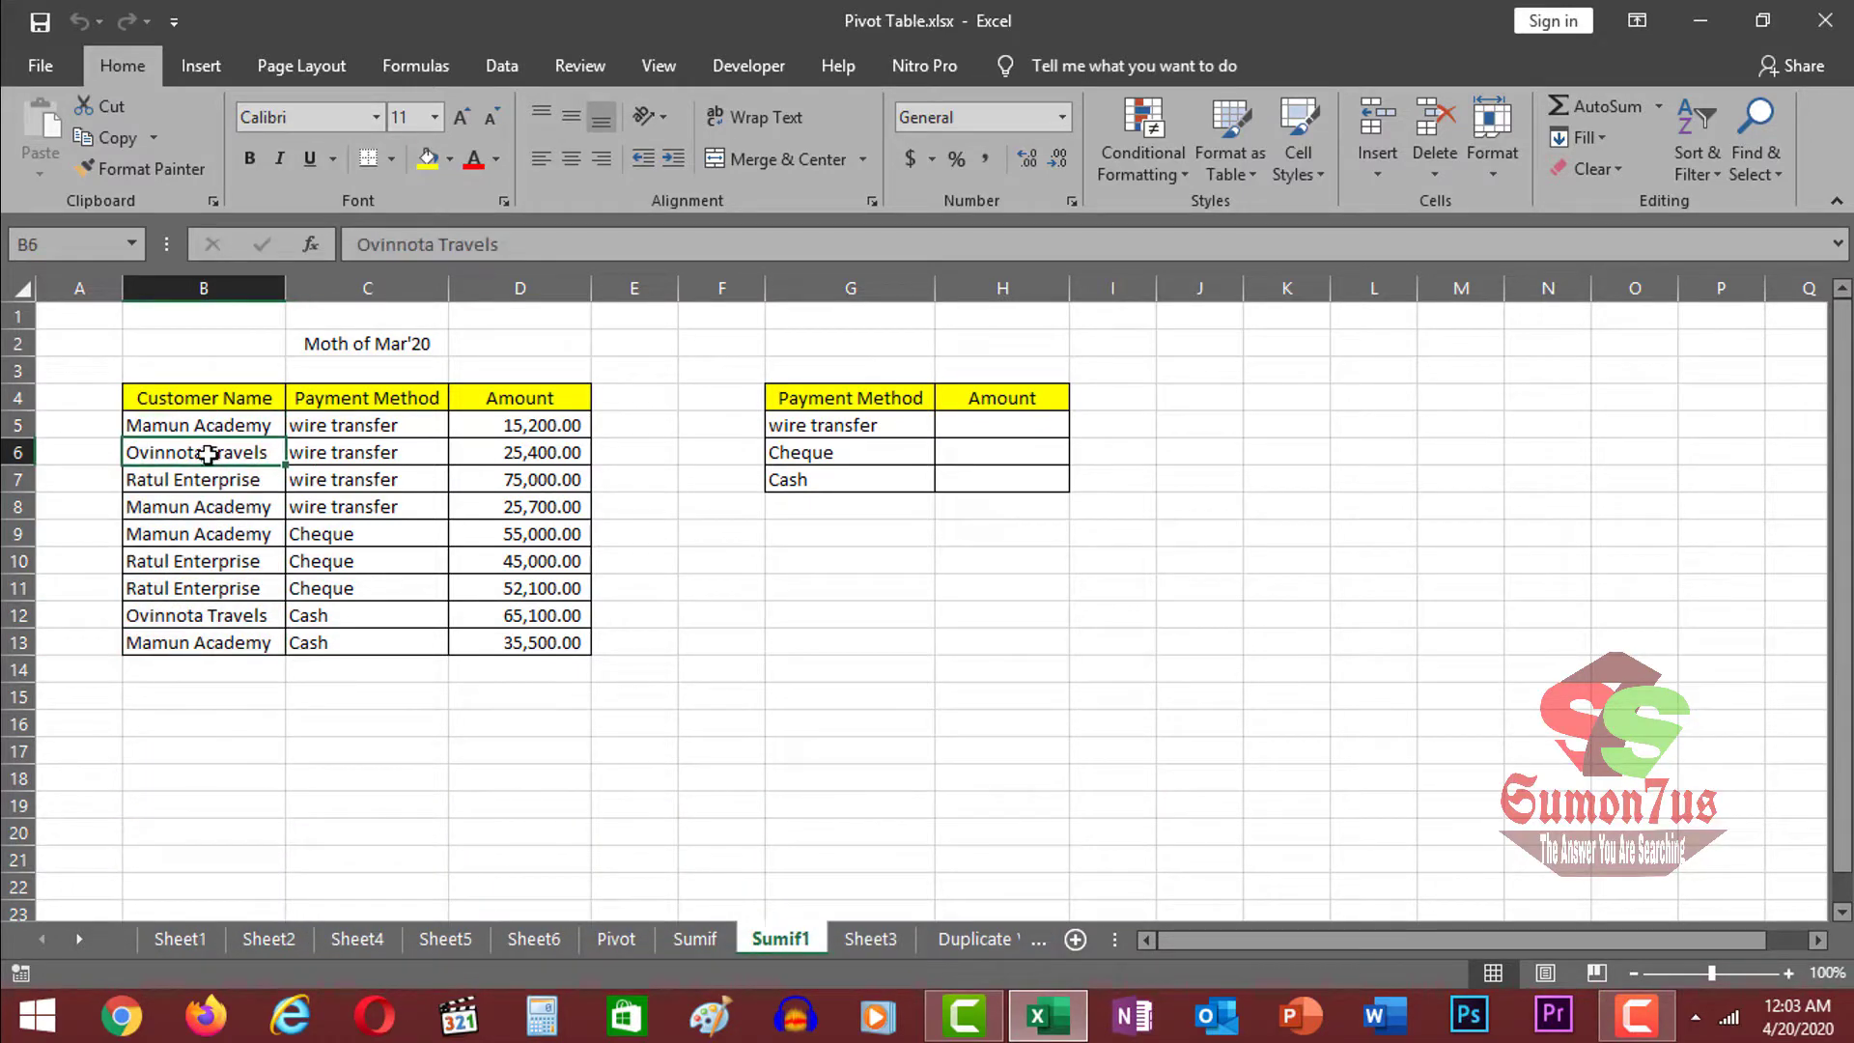
pyautogui.click(206, 480)
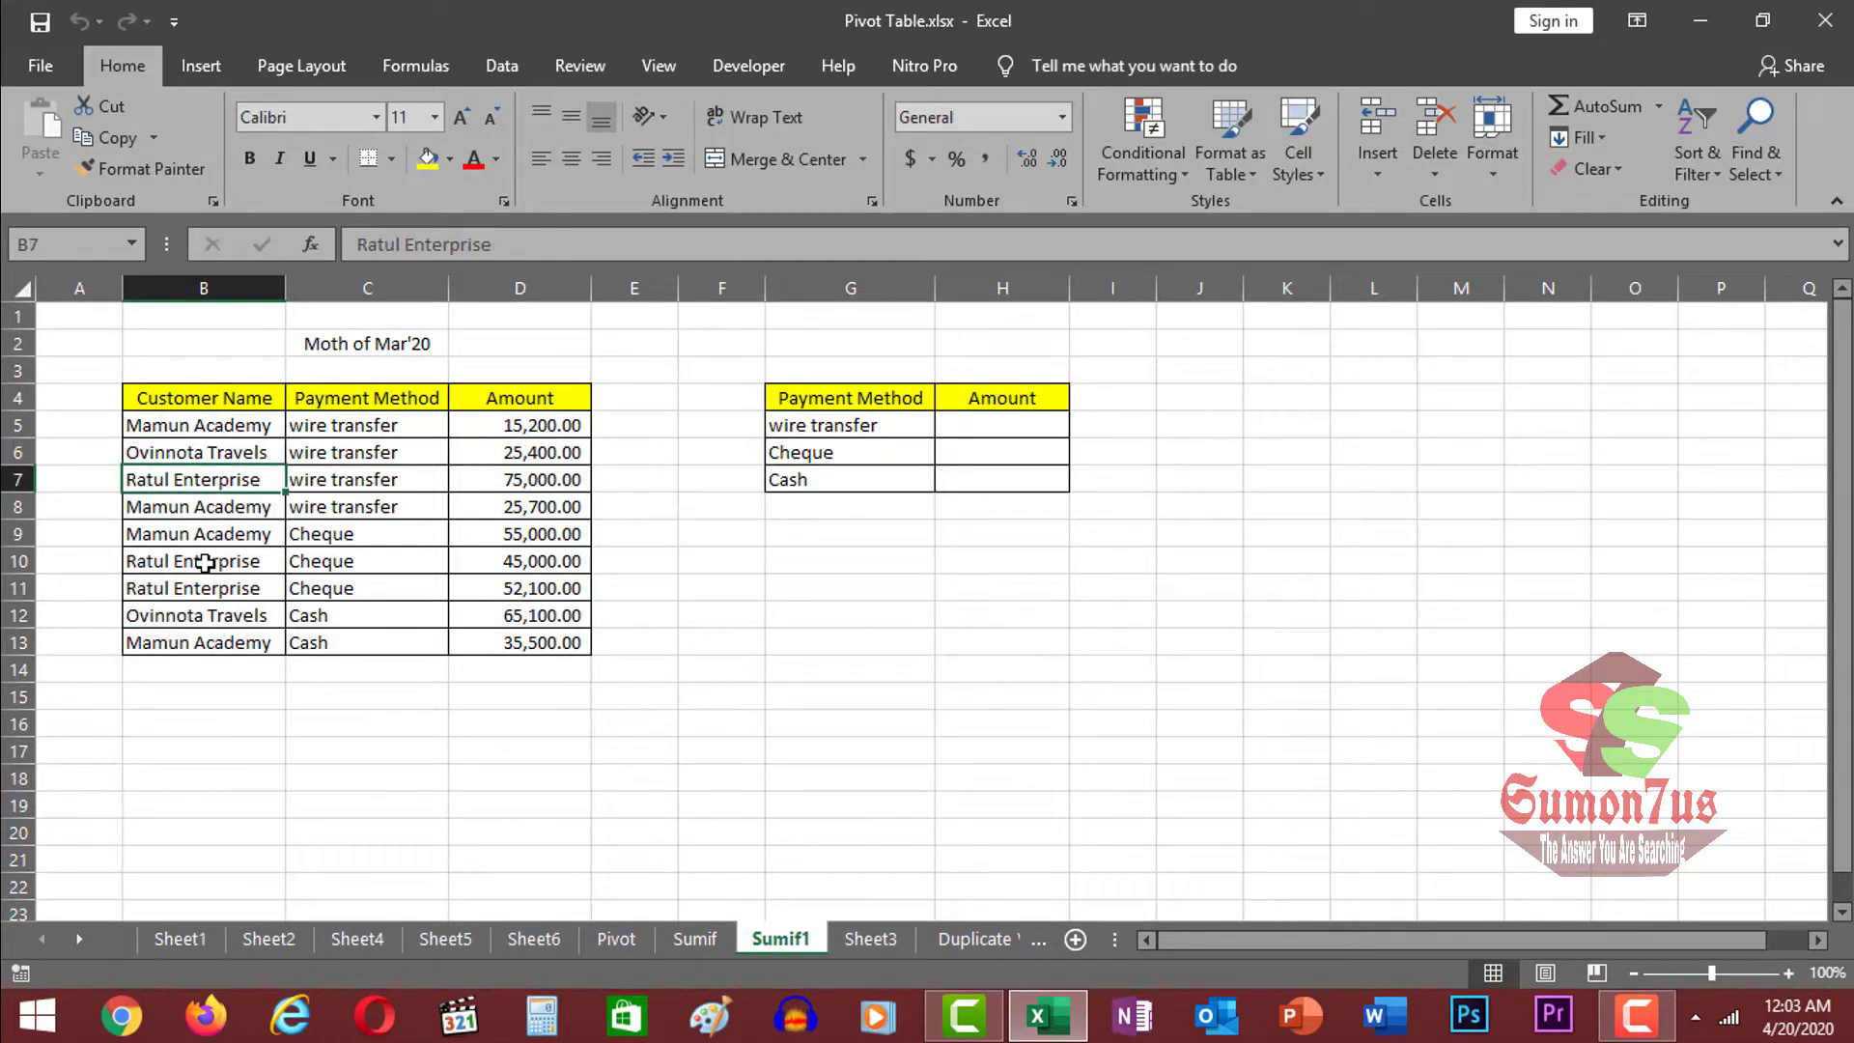
pyautogui.moveTo(228, 425); pyautogui.dragTo(221, 486)
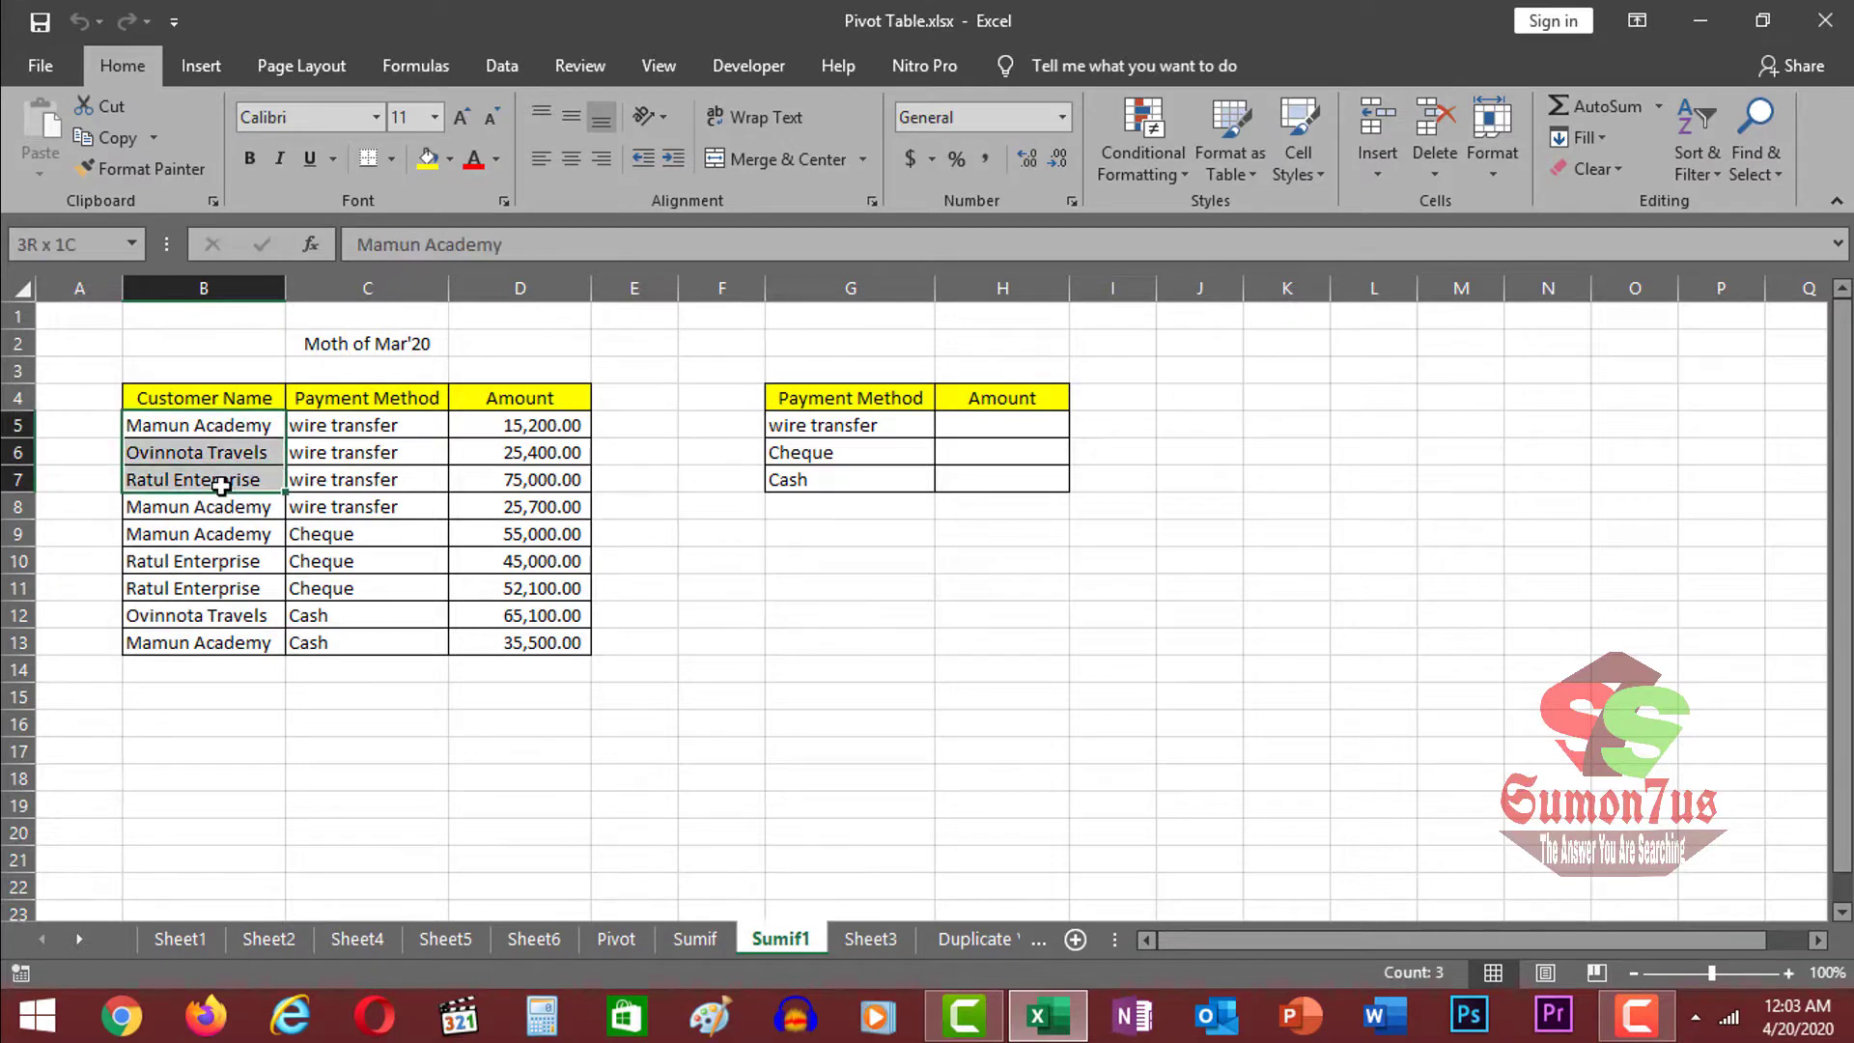
pyautogui.click(199, 587)
pyautogui.moveTo(257, 425); pyautogui.dragTo(232, 635)
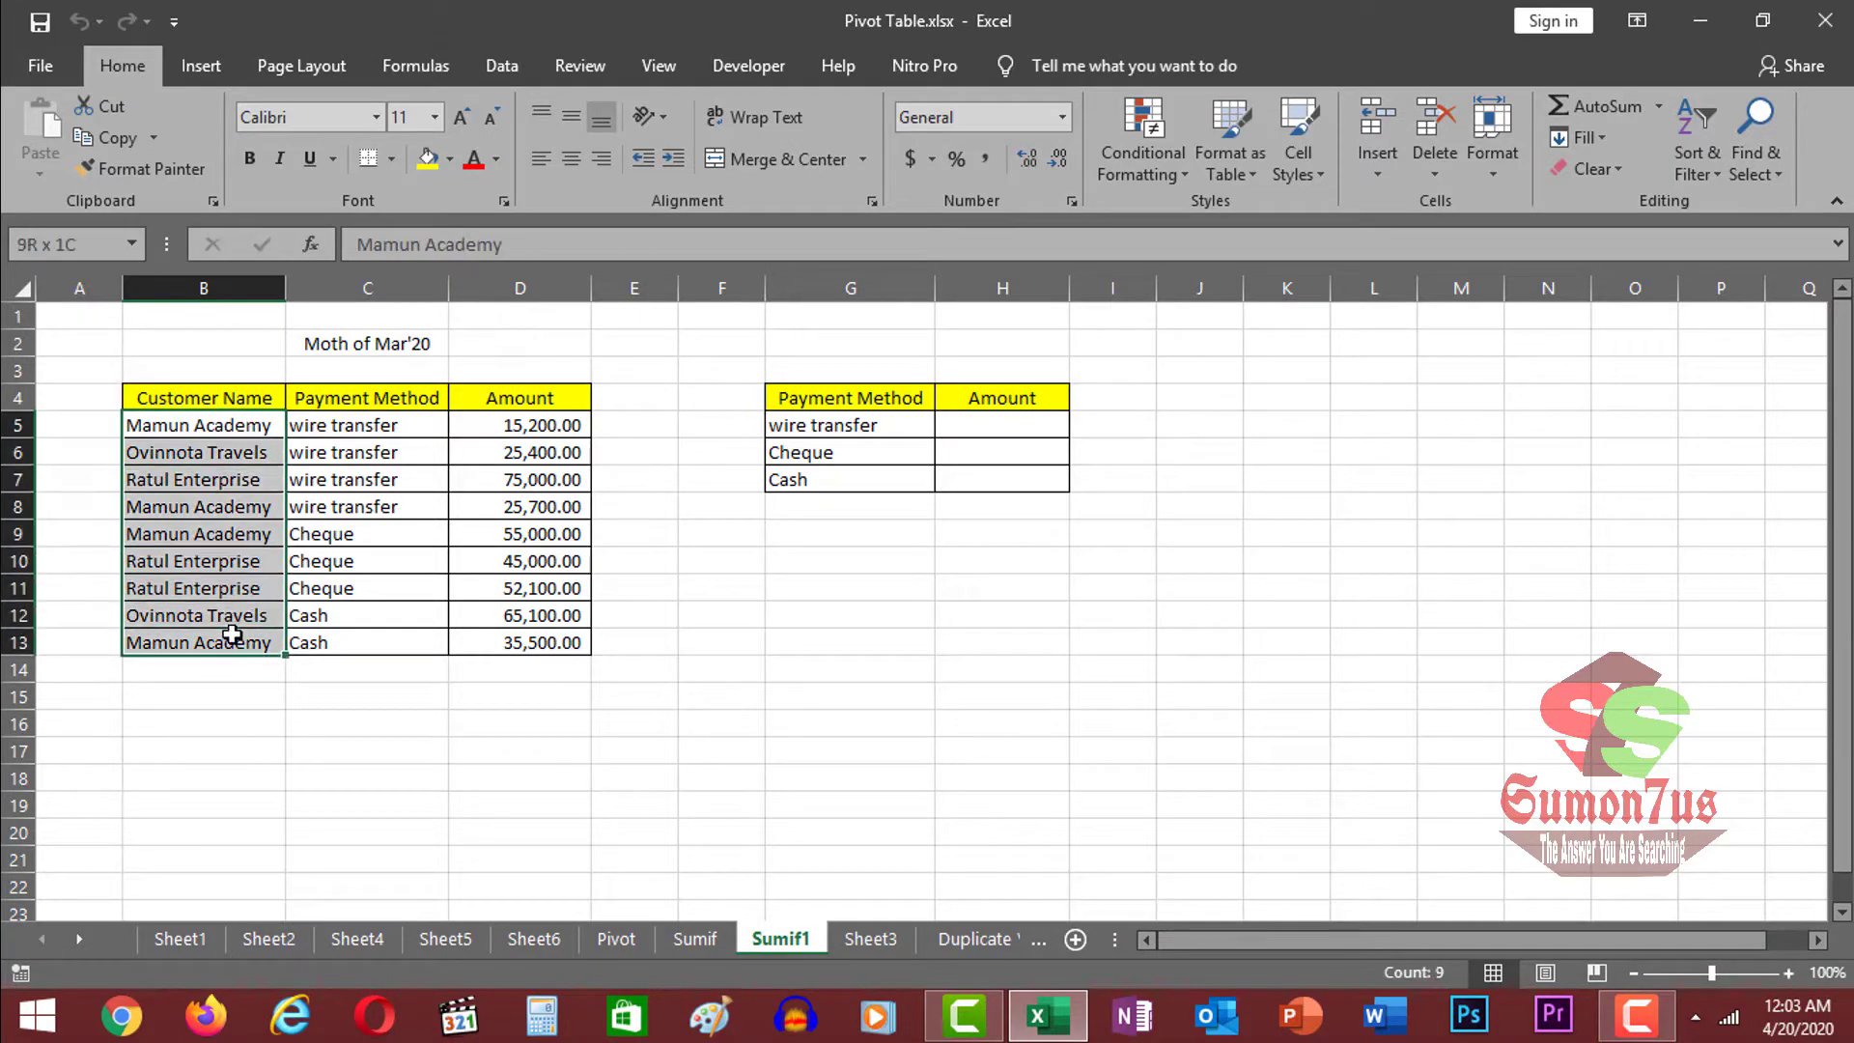
pyautogui.moveTo(381, 425); pyautogui.dragTo(368, 647)
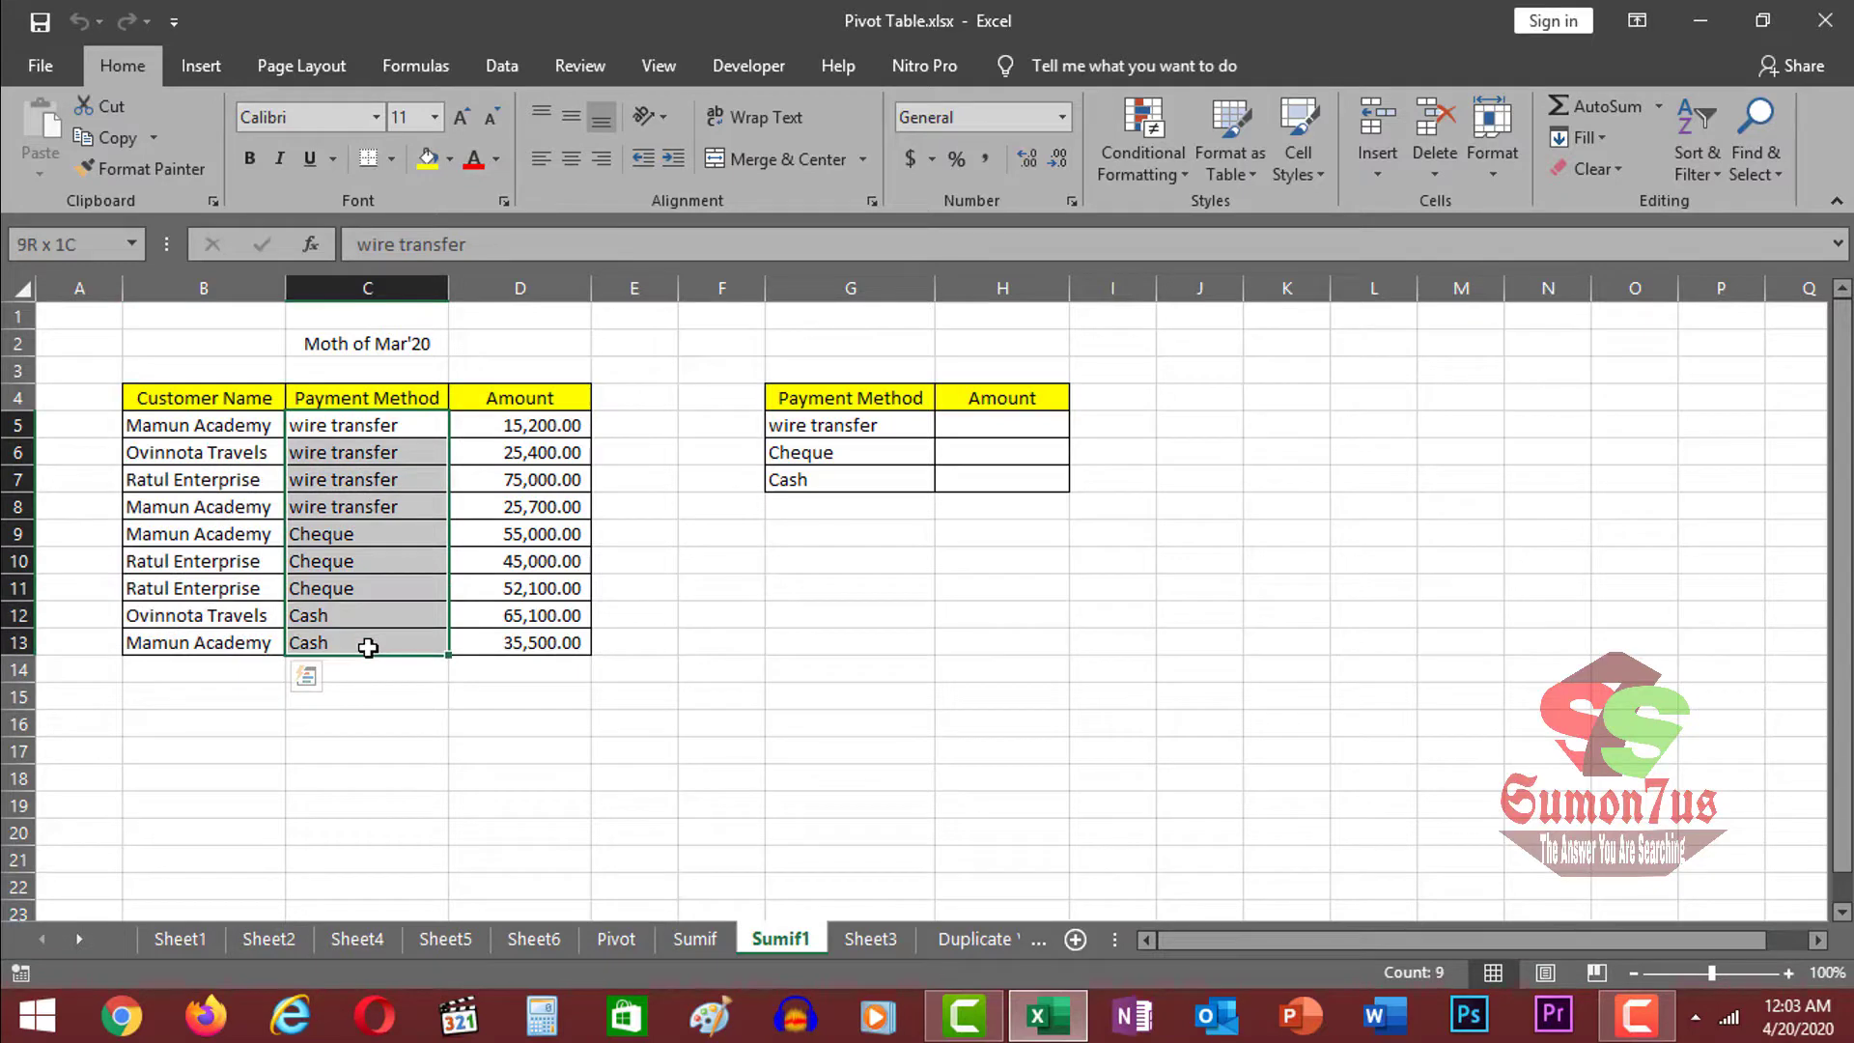
pyautogui.click(391, 561)
pyautogui.moveTo(521, 425); pyautogui.dragTo(541, 637)
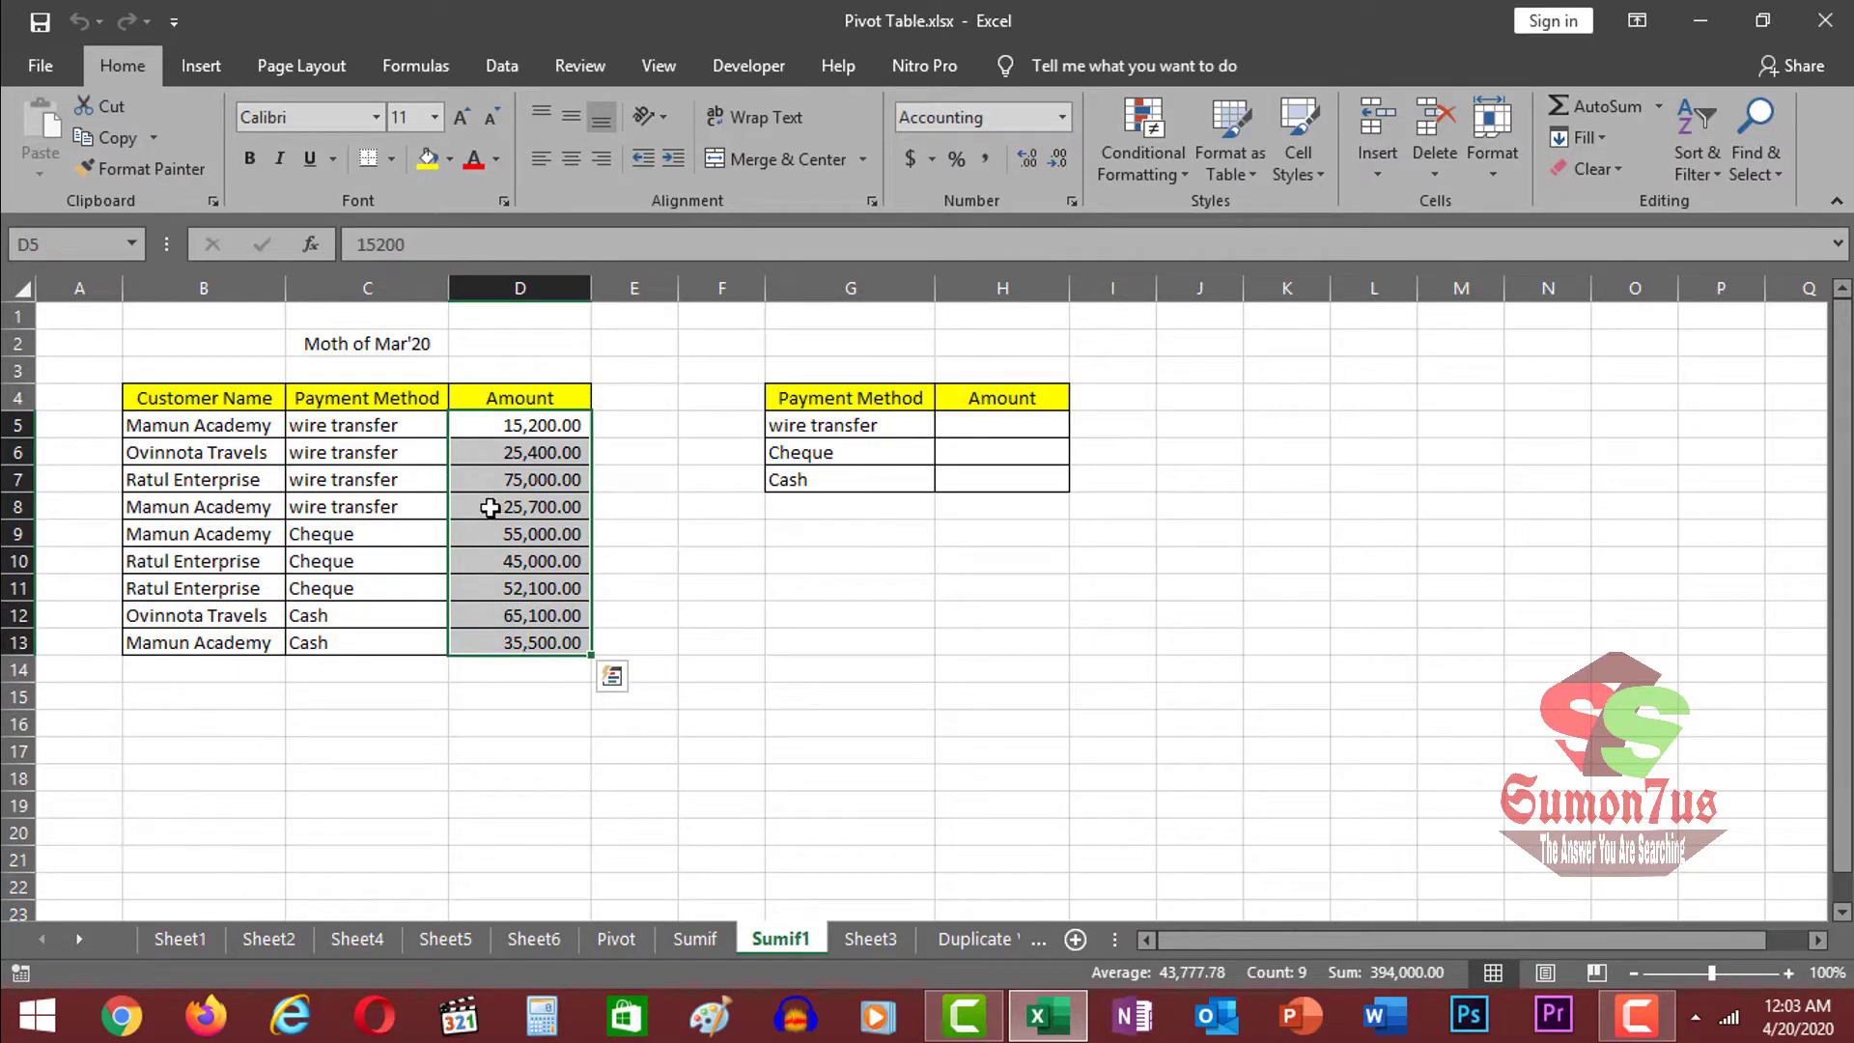
pyautogui.click(377, 428)
pyautogui.click(365, 560)
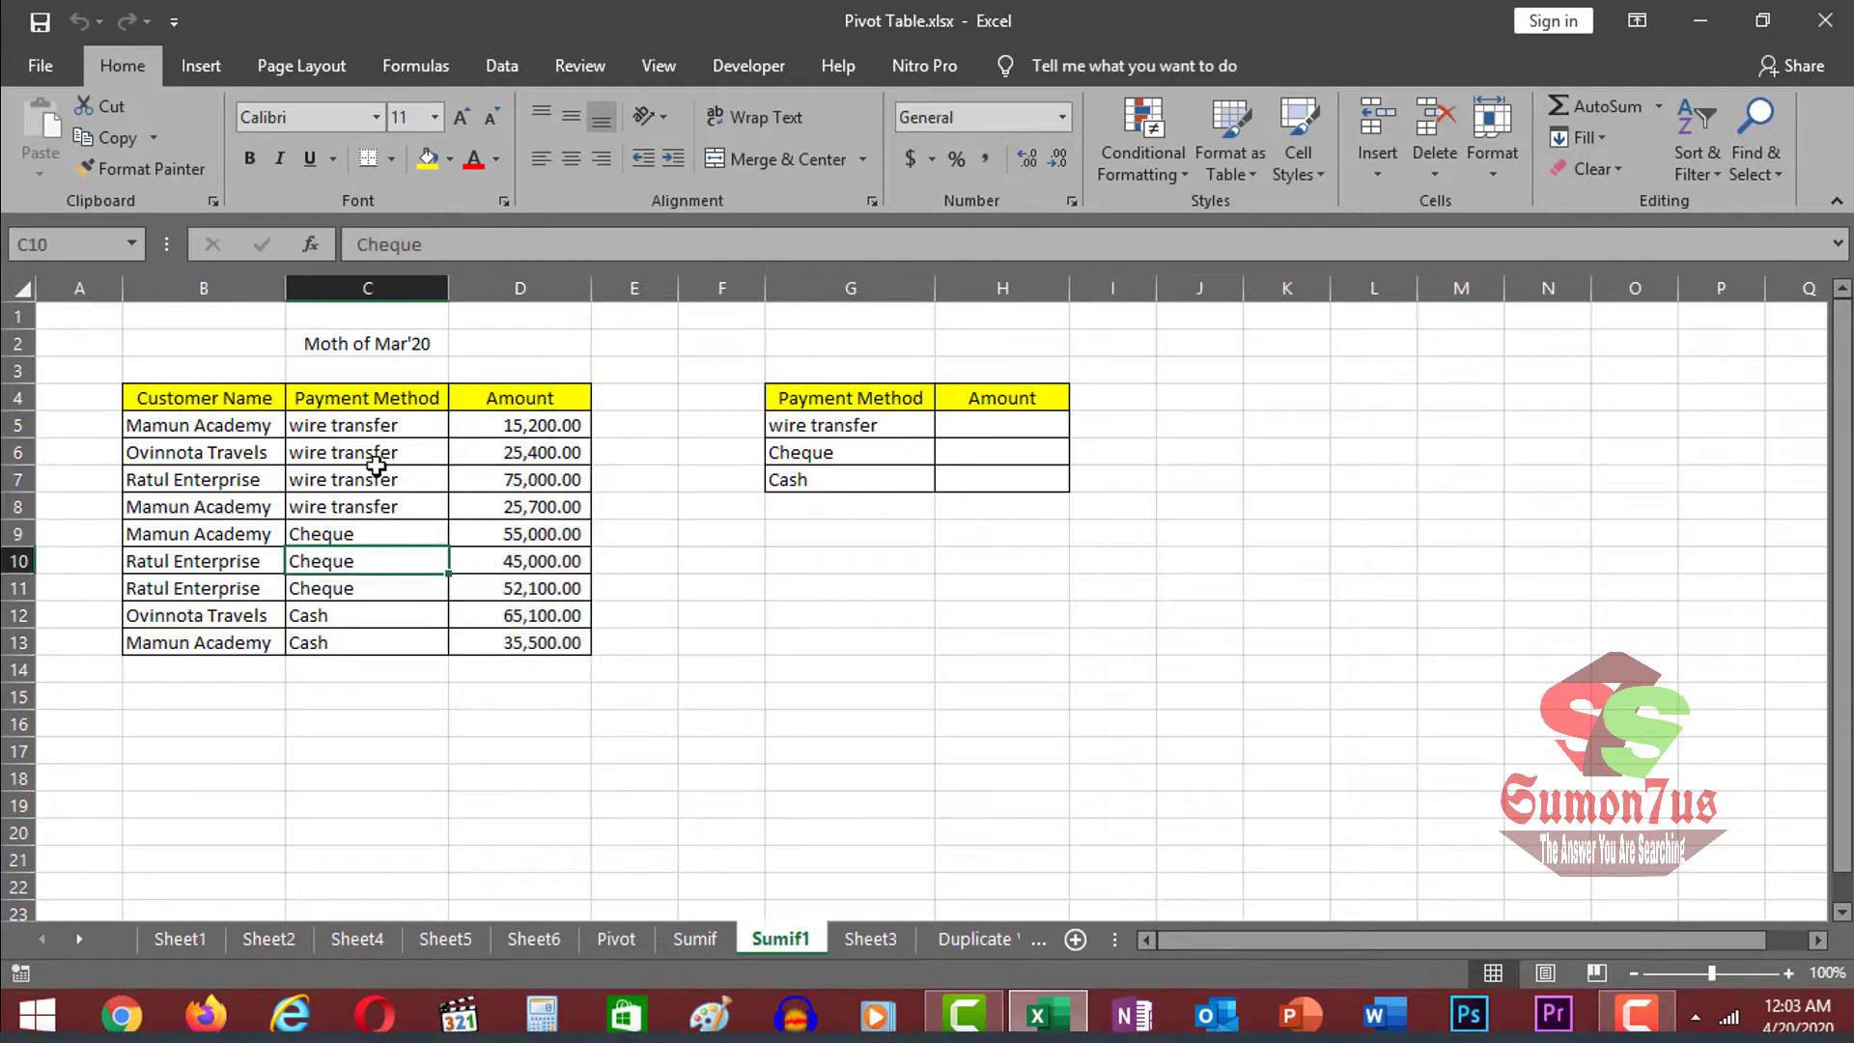
pyautogui.click(211, 434)
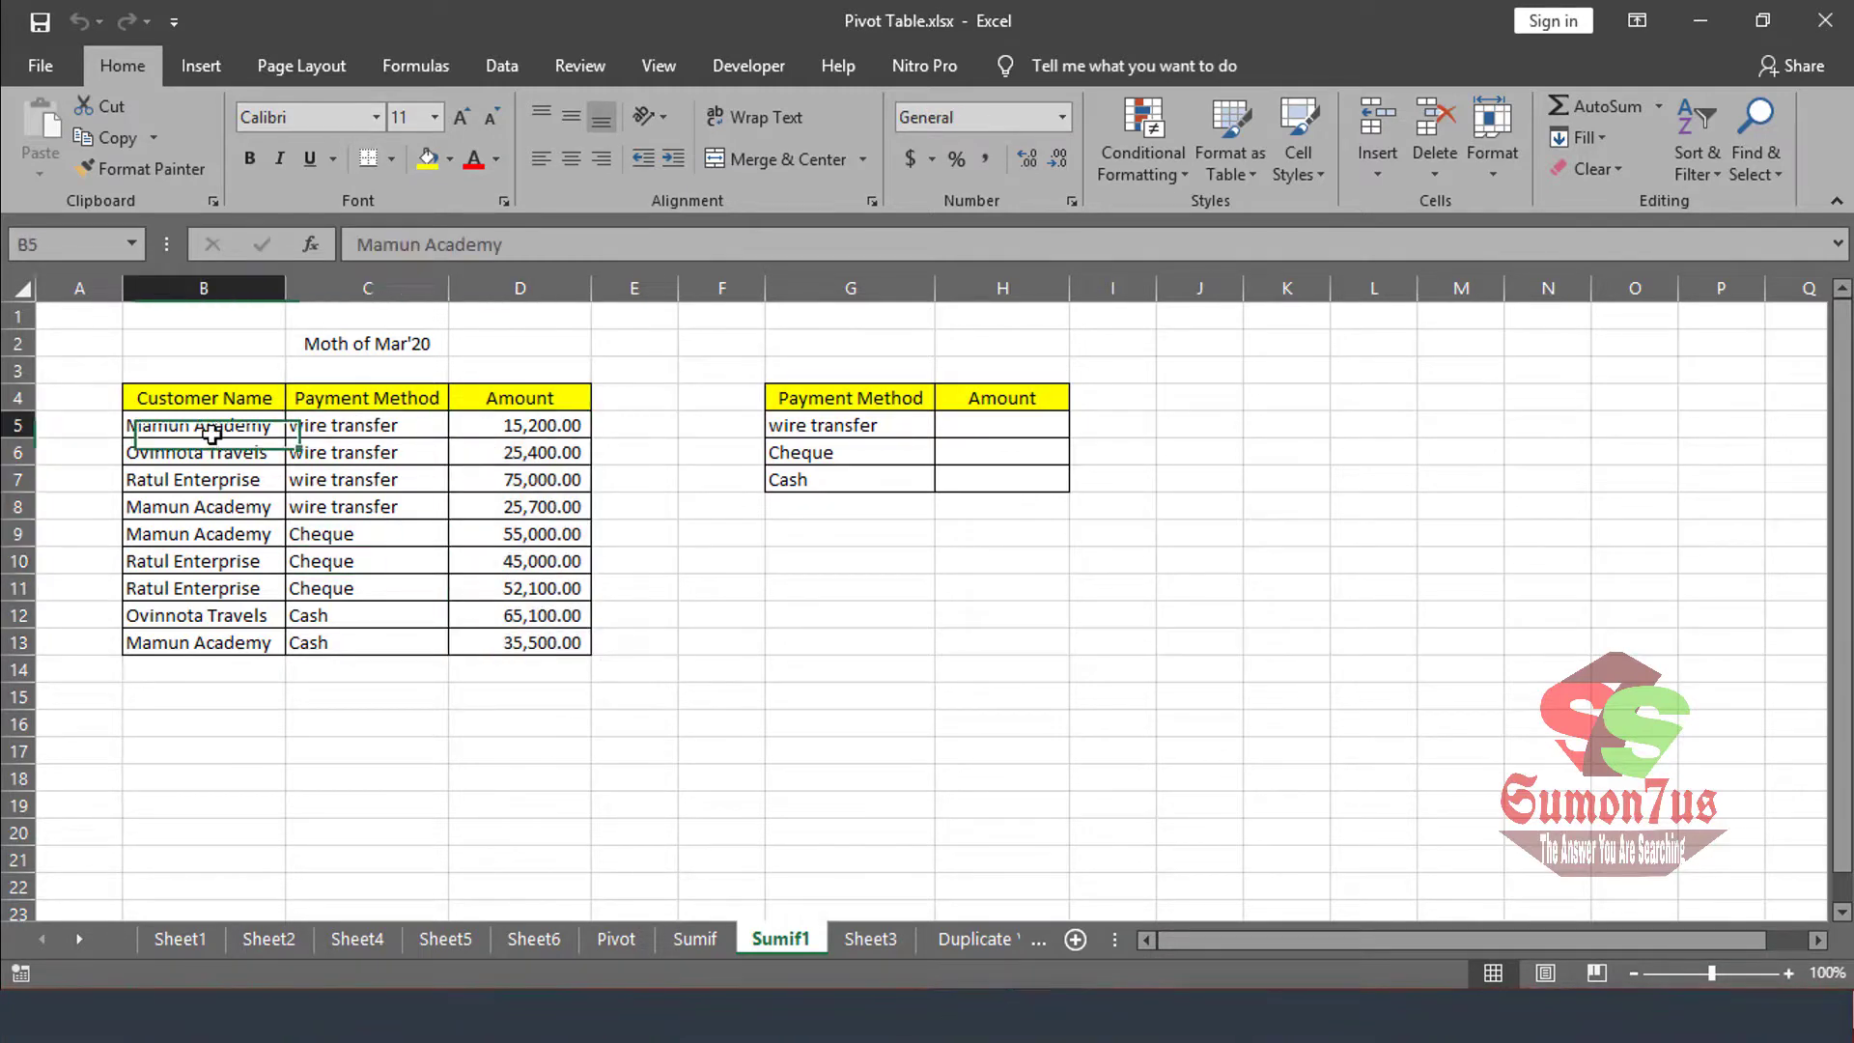
pyautogui.click(330, 431)
pyautogui.click(539, 422)
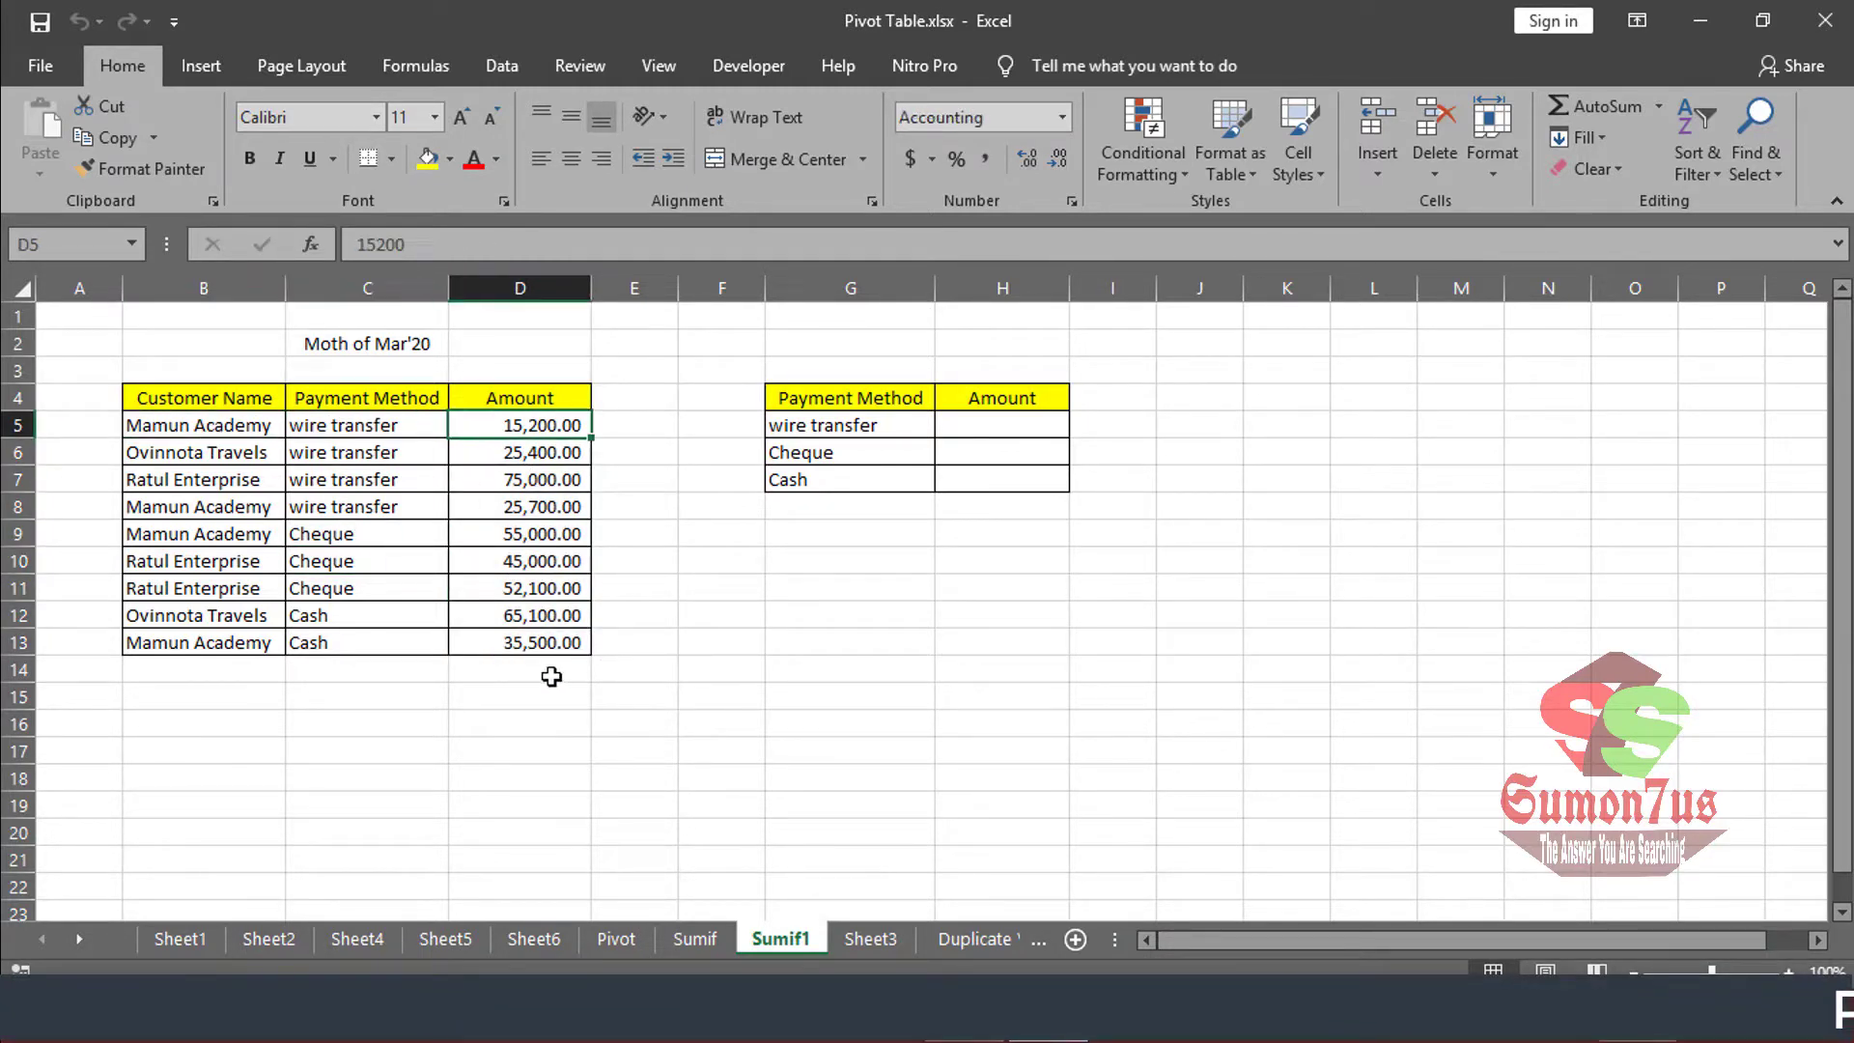
pyautogui.click(231, 450)
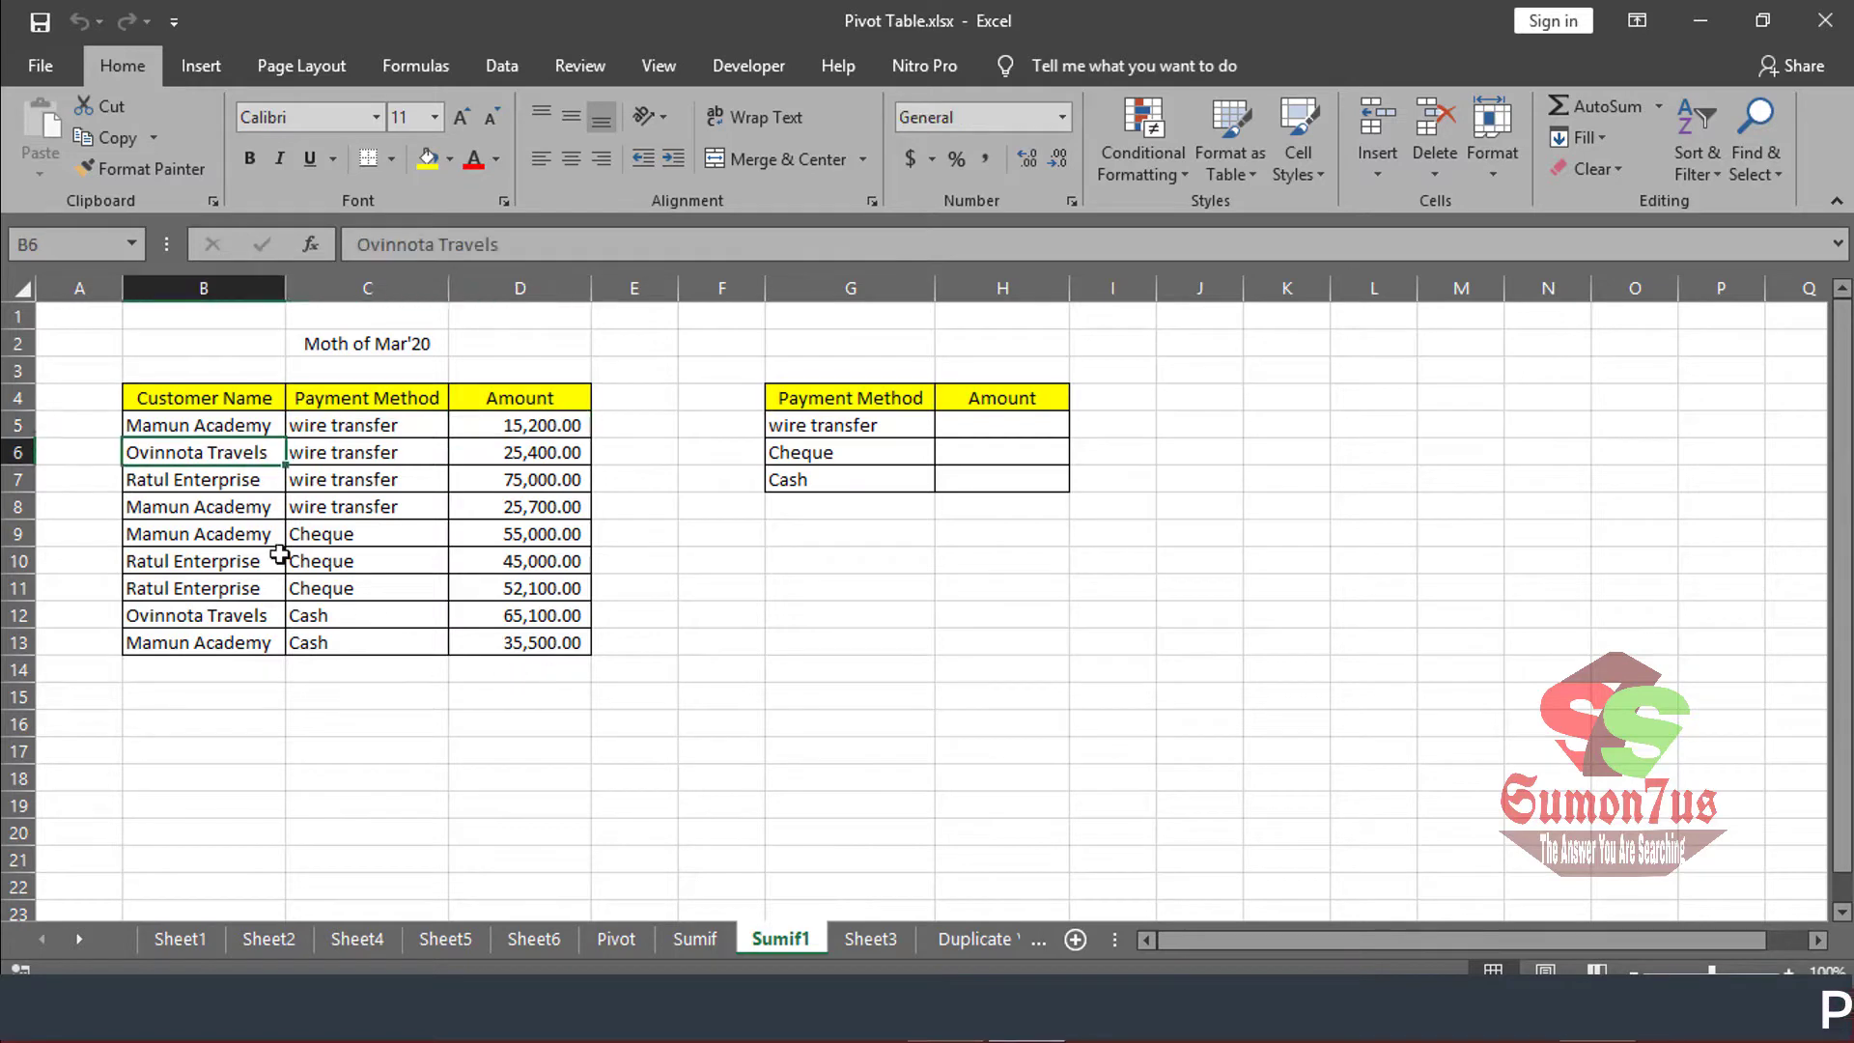
pyautogui.click(375, 453)
pyautogui.click(518, 454)
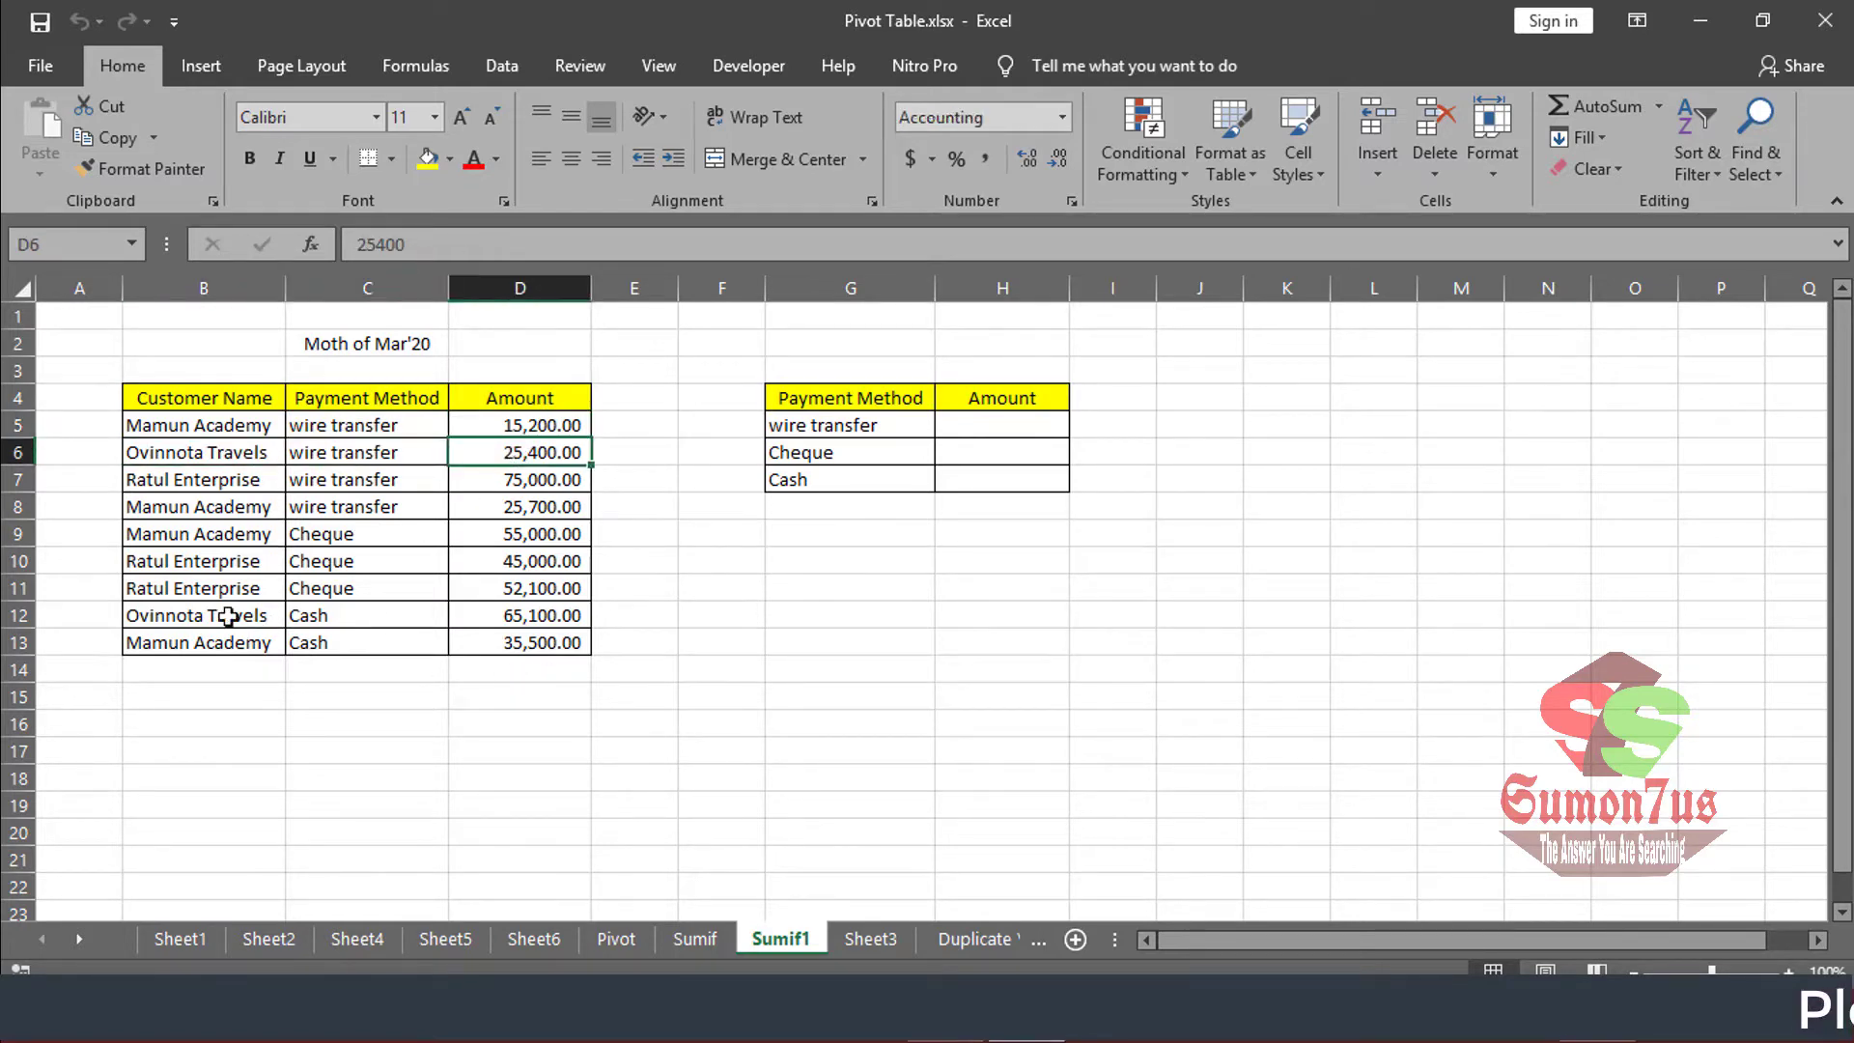
pyautogui.click(199, 480)
pyautogui.click(365, 480)
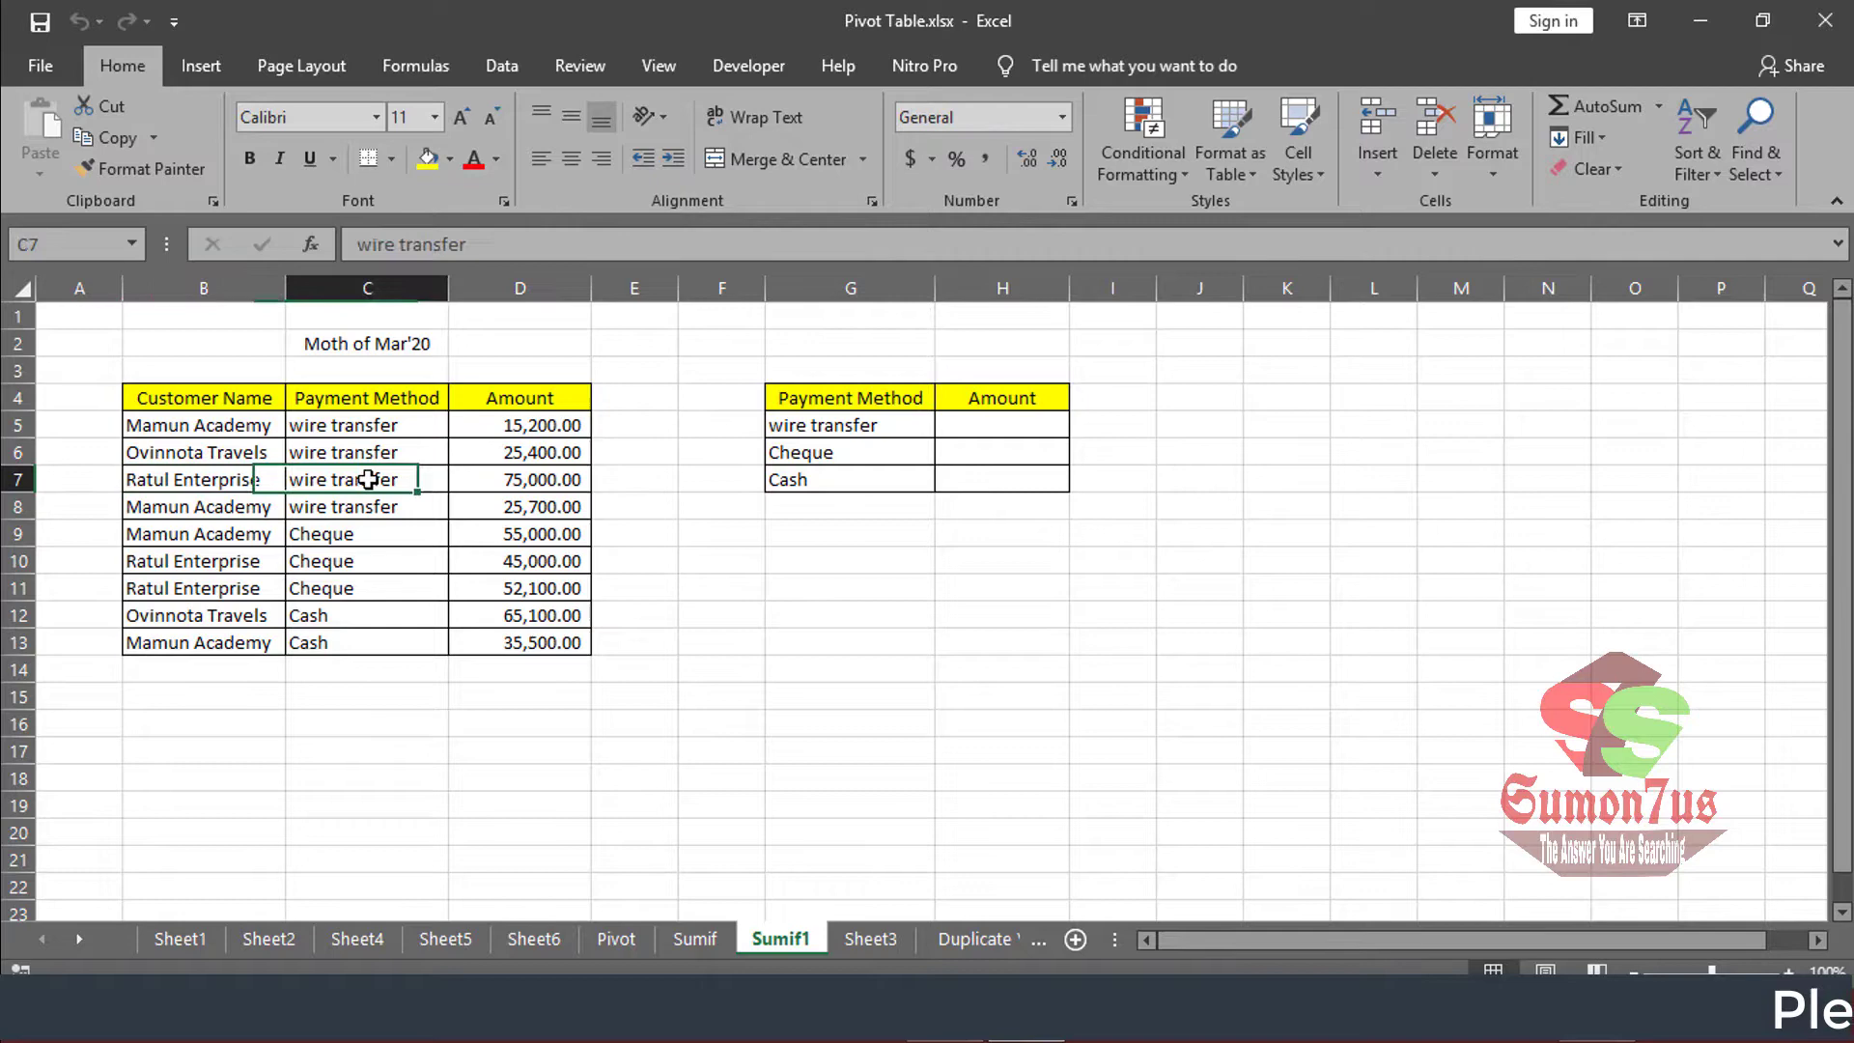
pyautogui.click(532, 477)
pyautogui.click(221, 498)
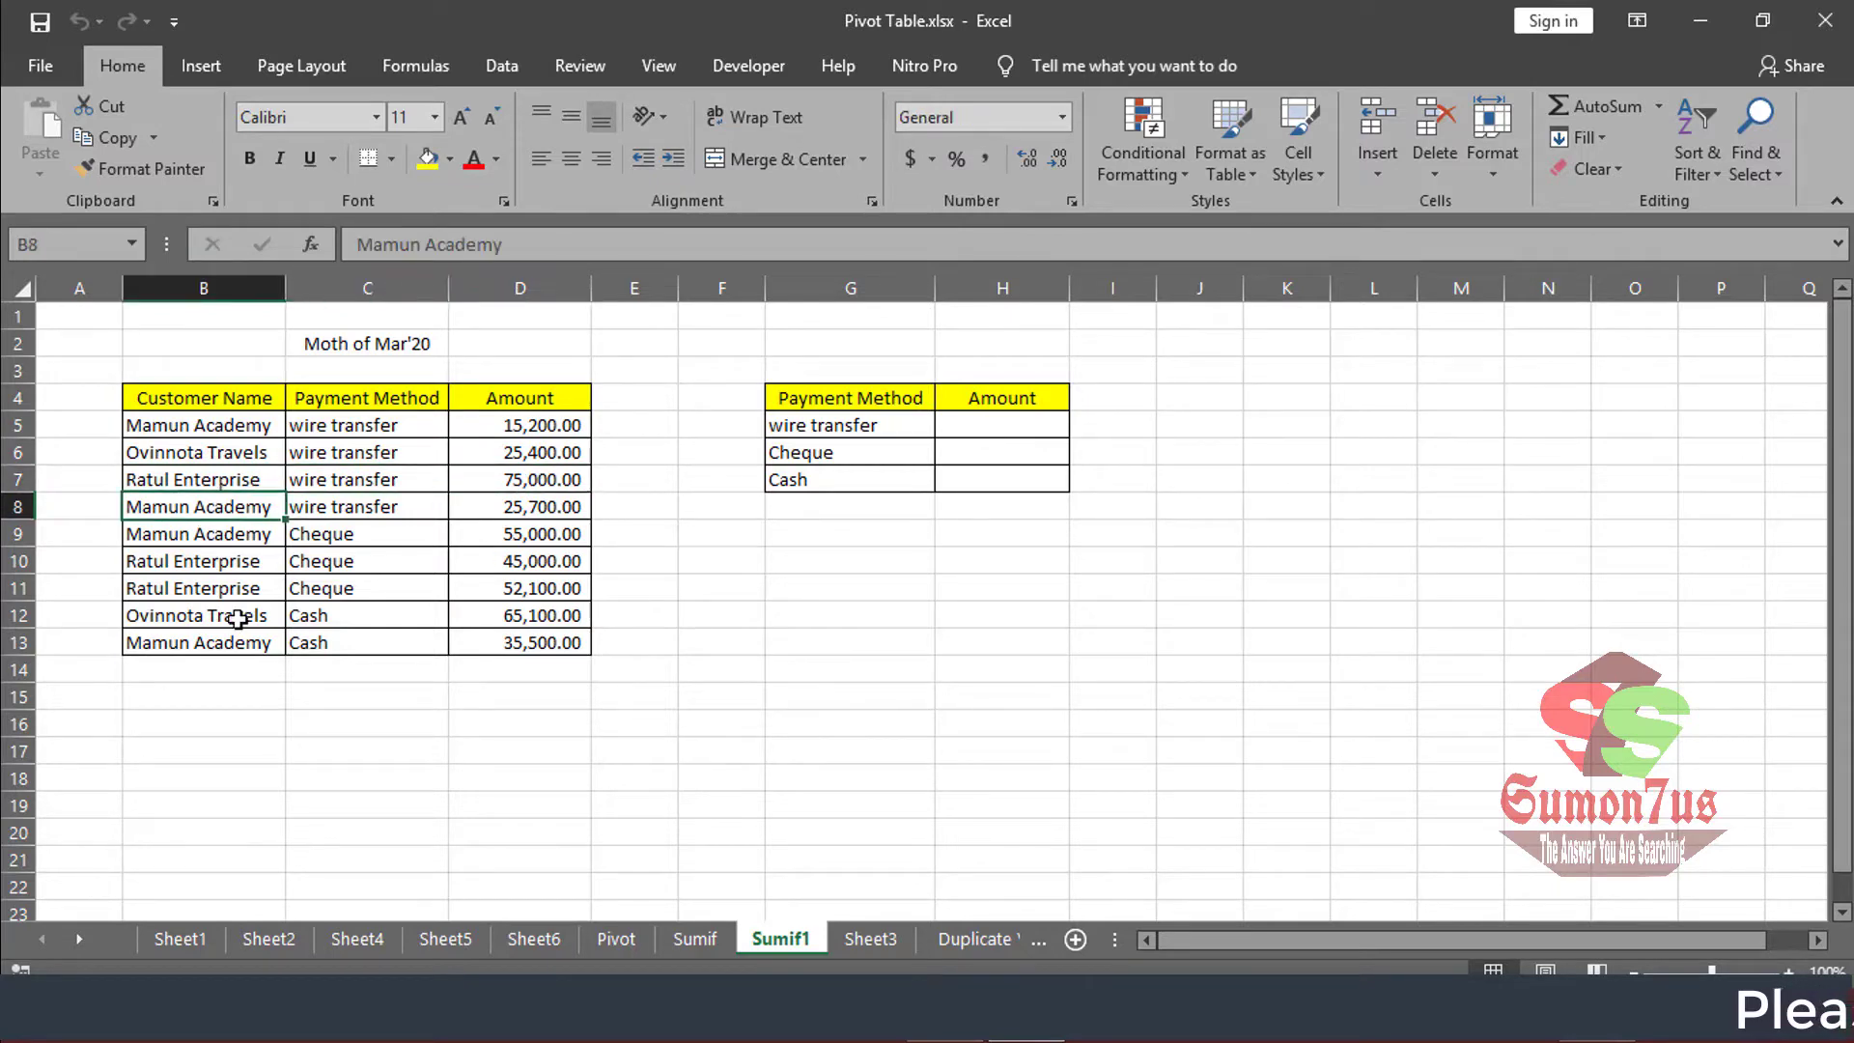
pyautogui.click(365, 510)
pyautogui.click(524, 507)
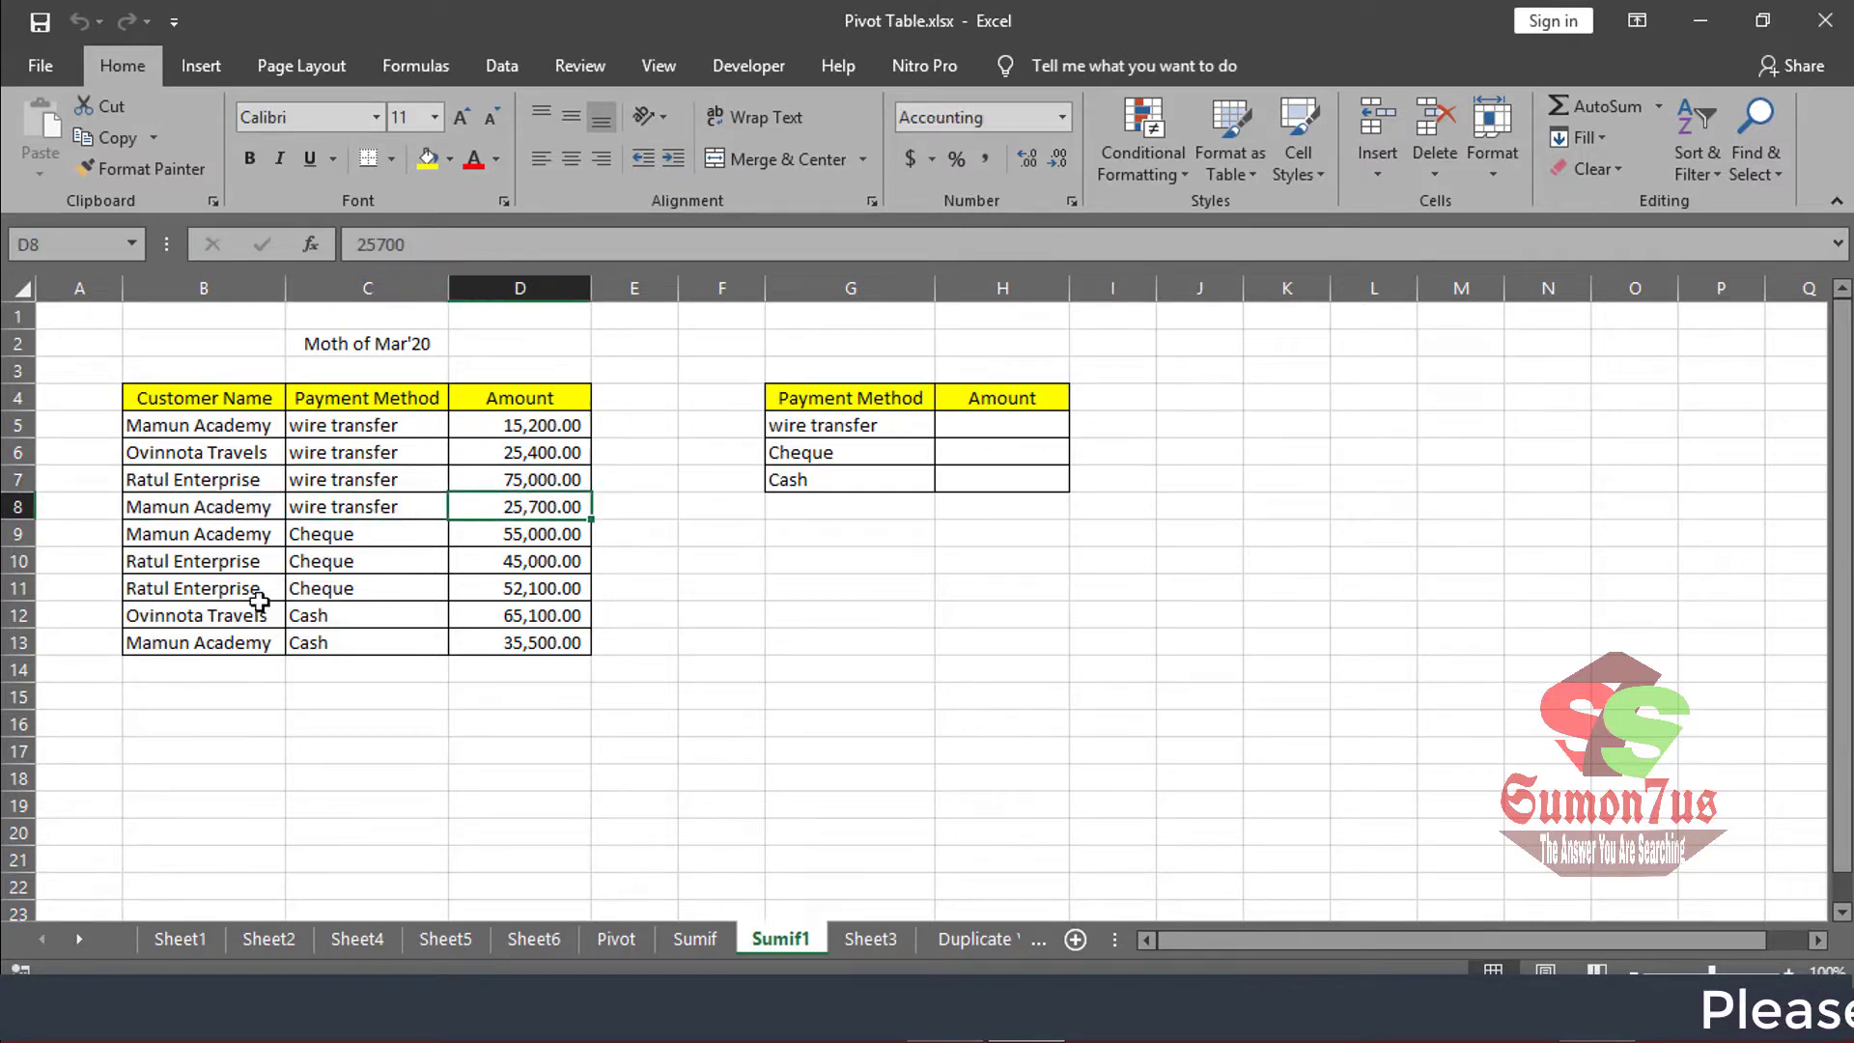
pyautogui.click(247, 544)
pyautogui.click(341, 541)
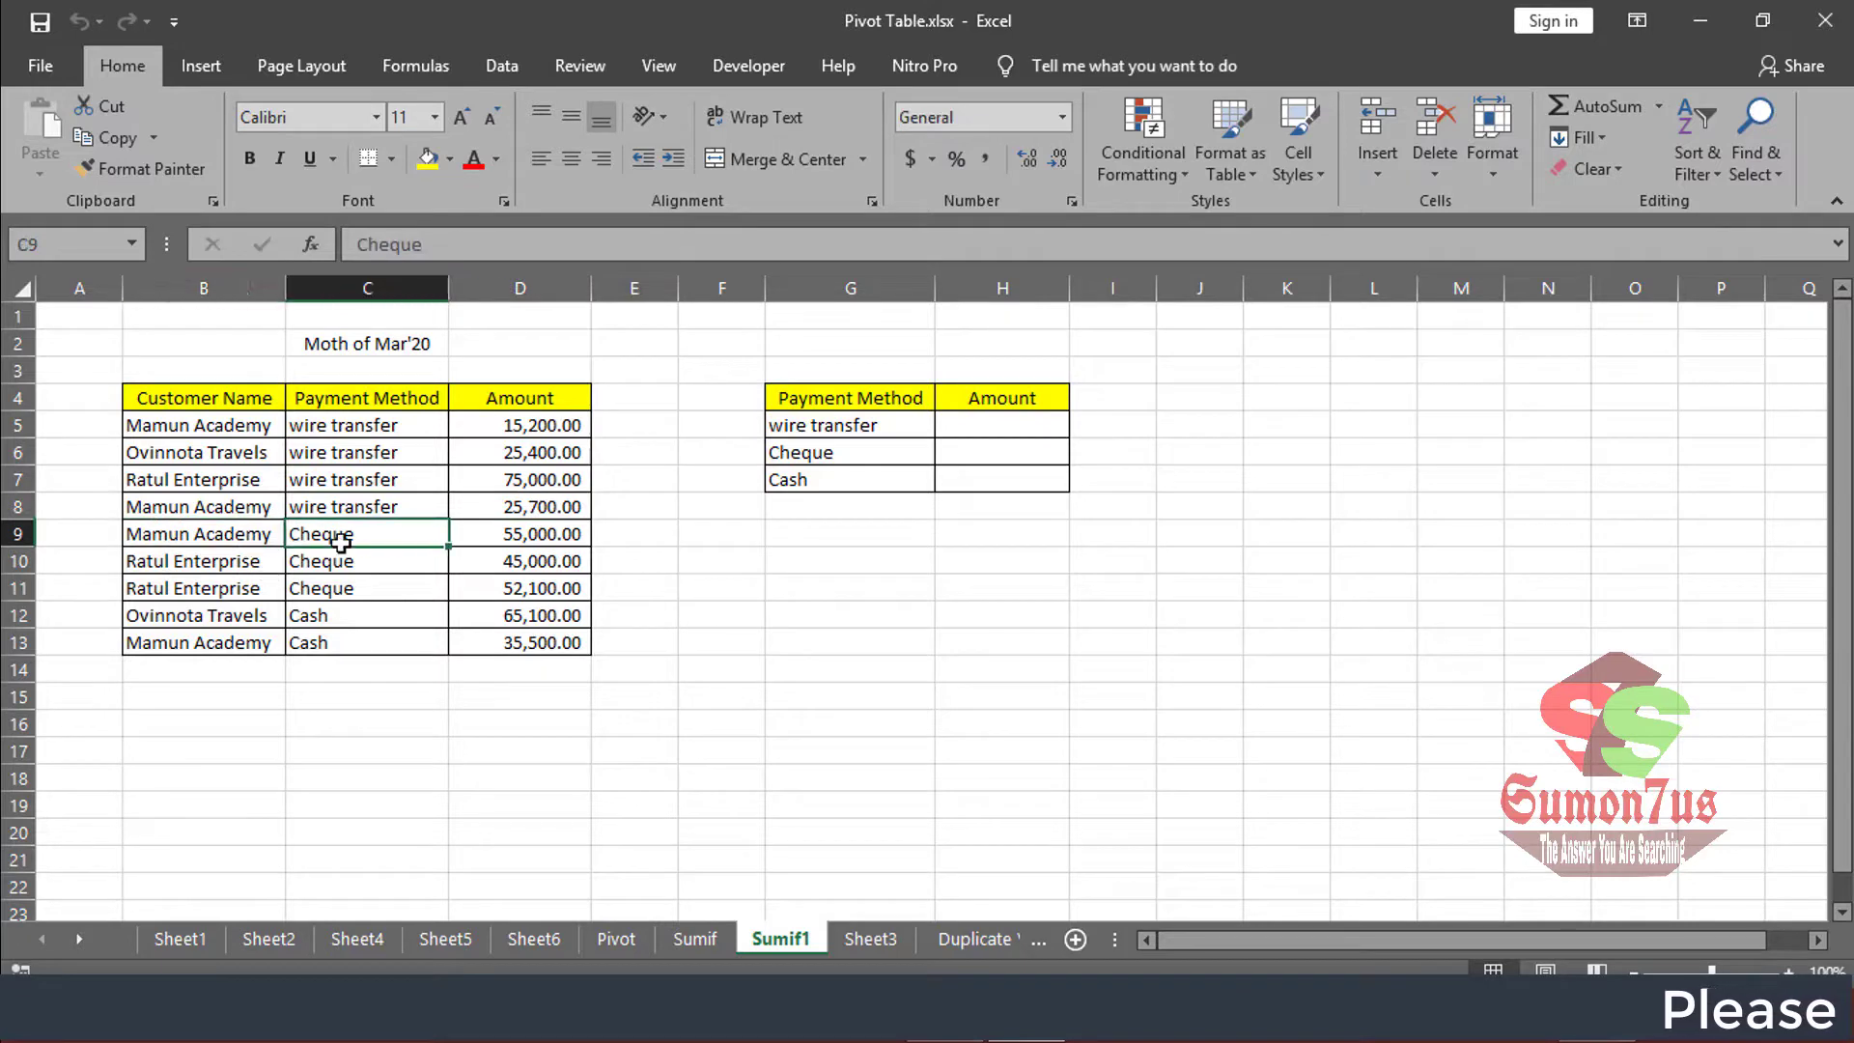
pyautogui.click(519, 544)
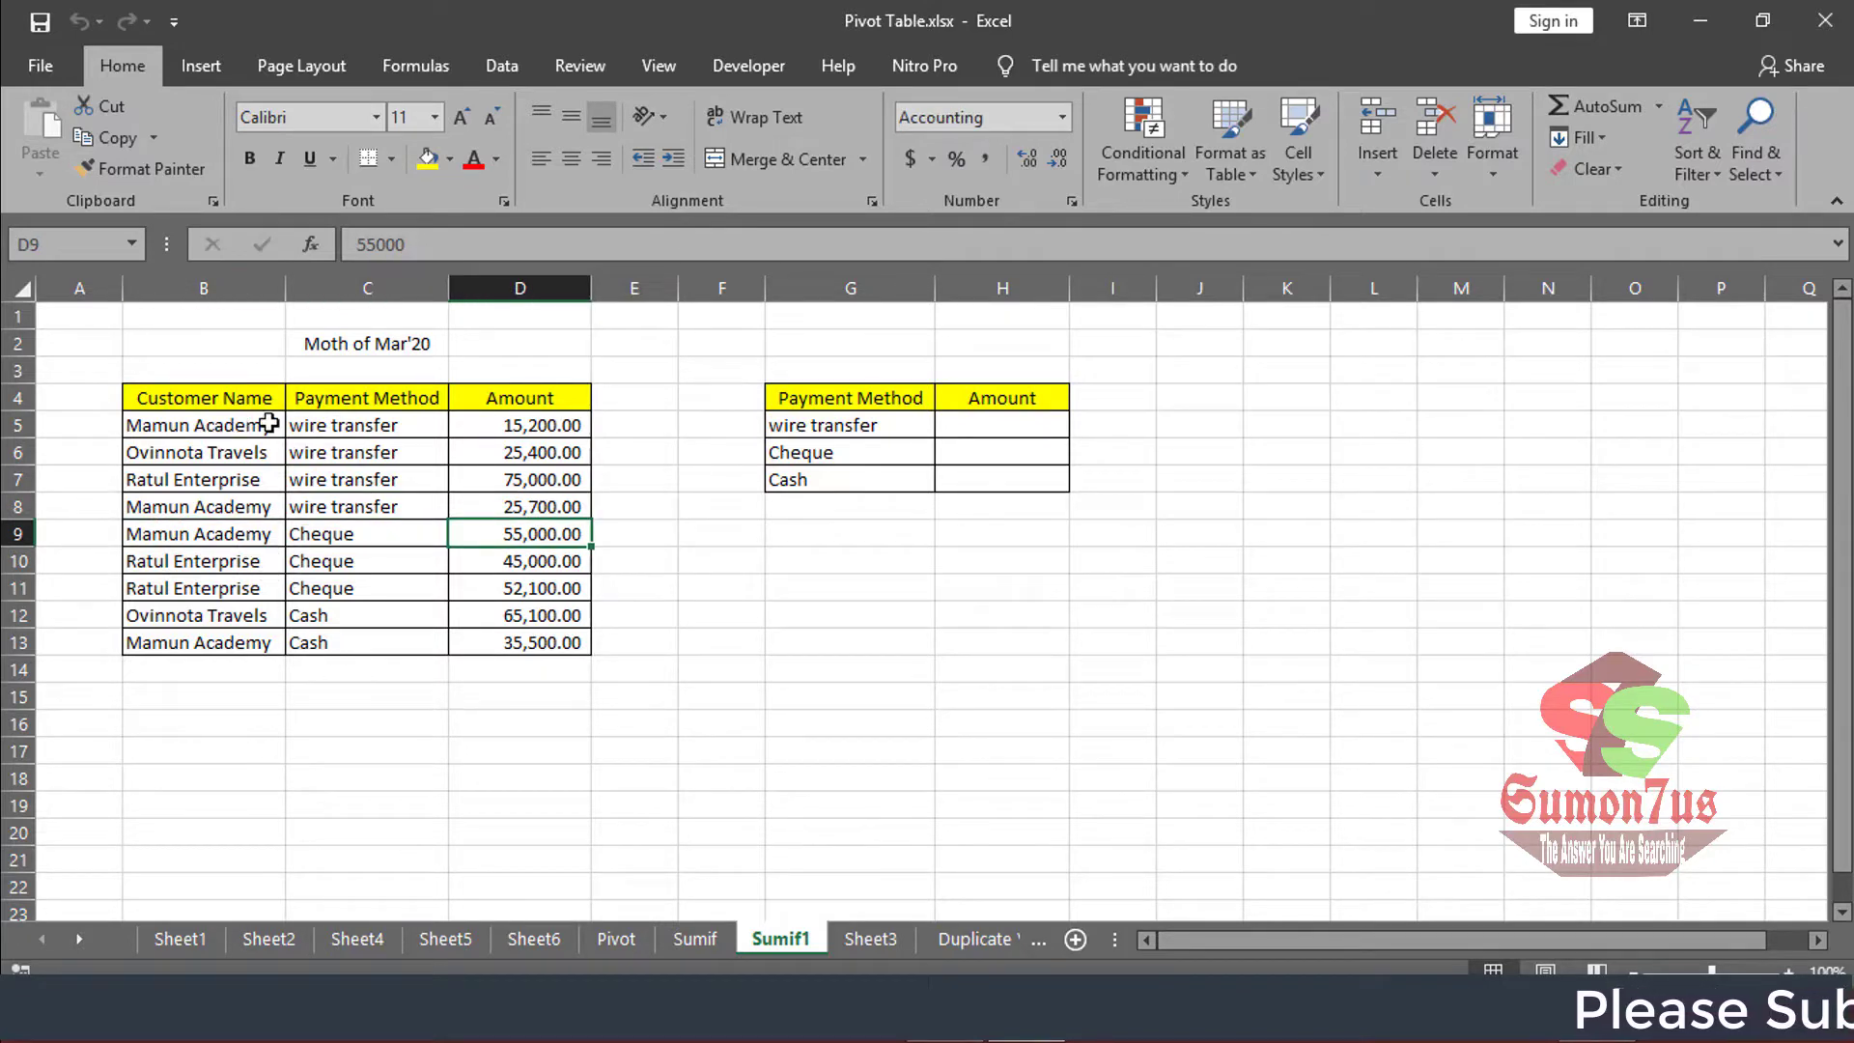
pyautogui.click(377, 428)
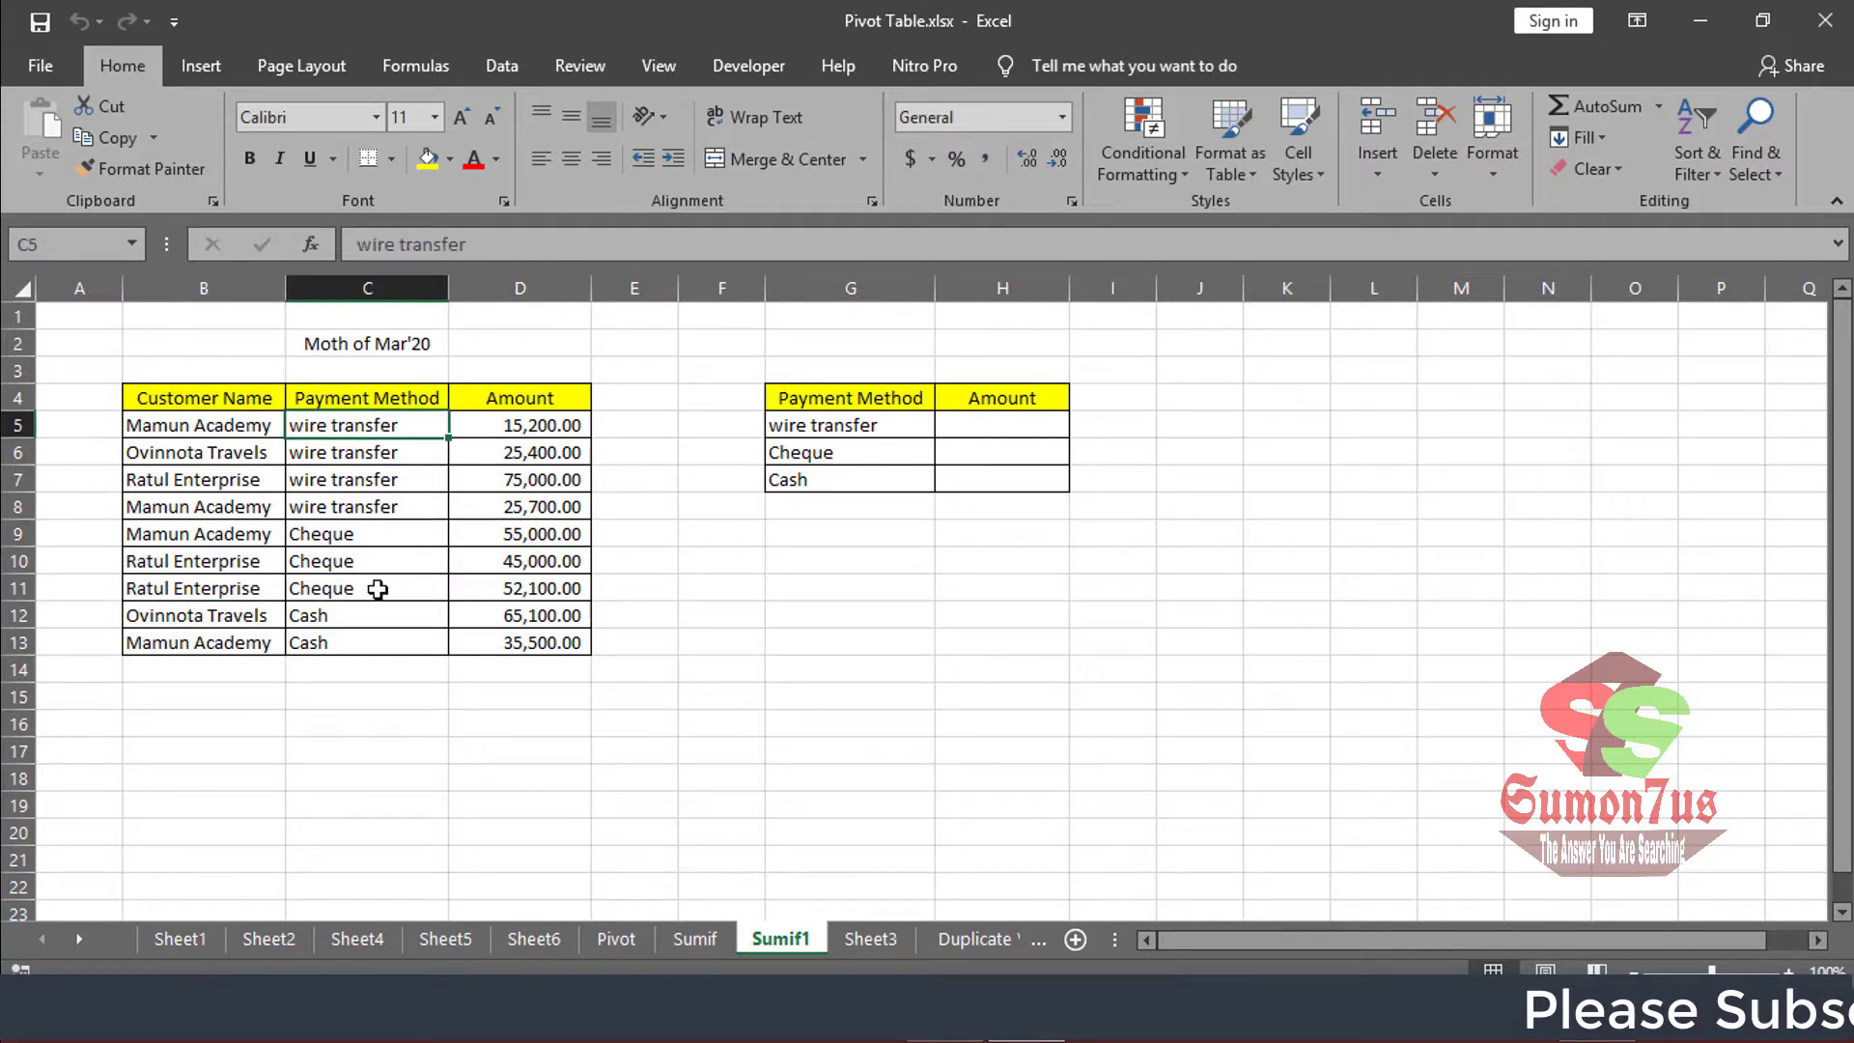
pyautogui.click(340, 468)
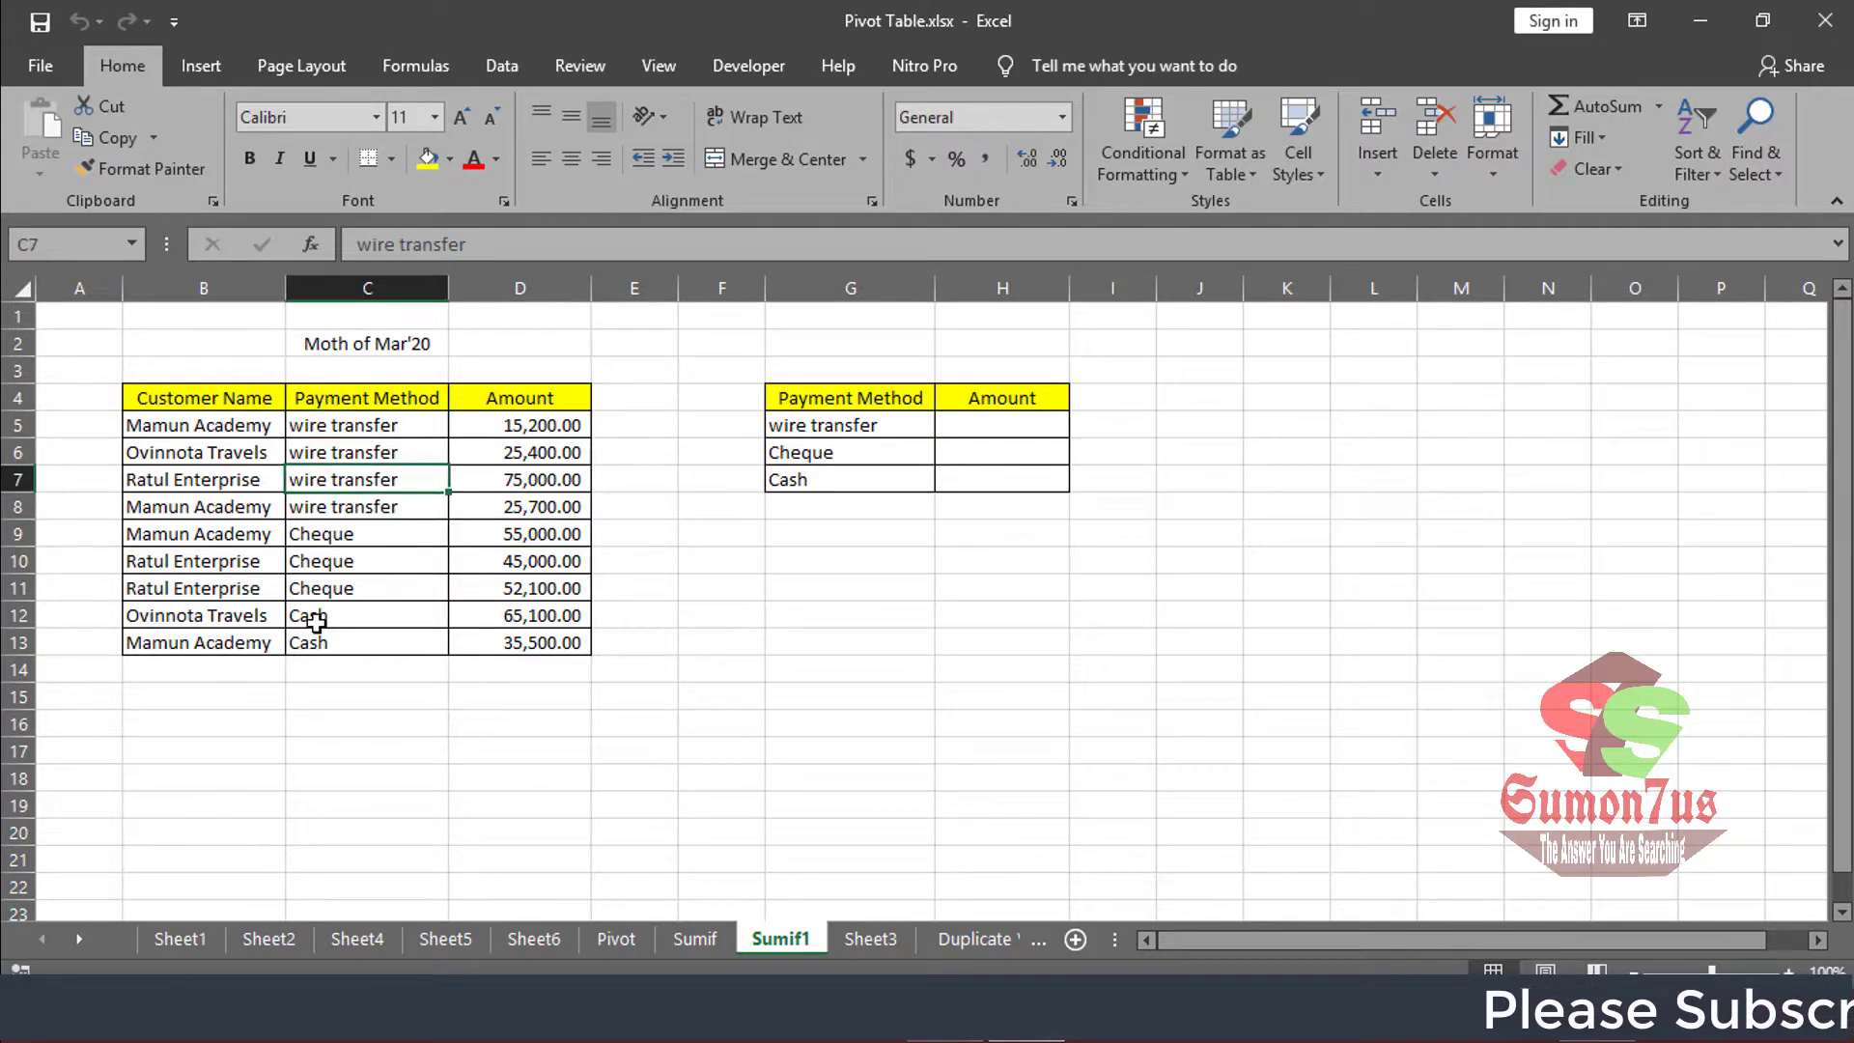
pyautogui.click(345, 534)
pyautogui.click(353, 563)
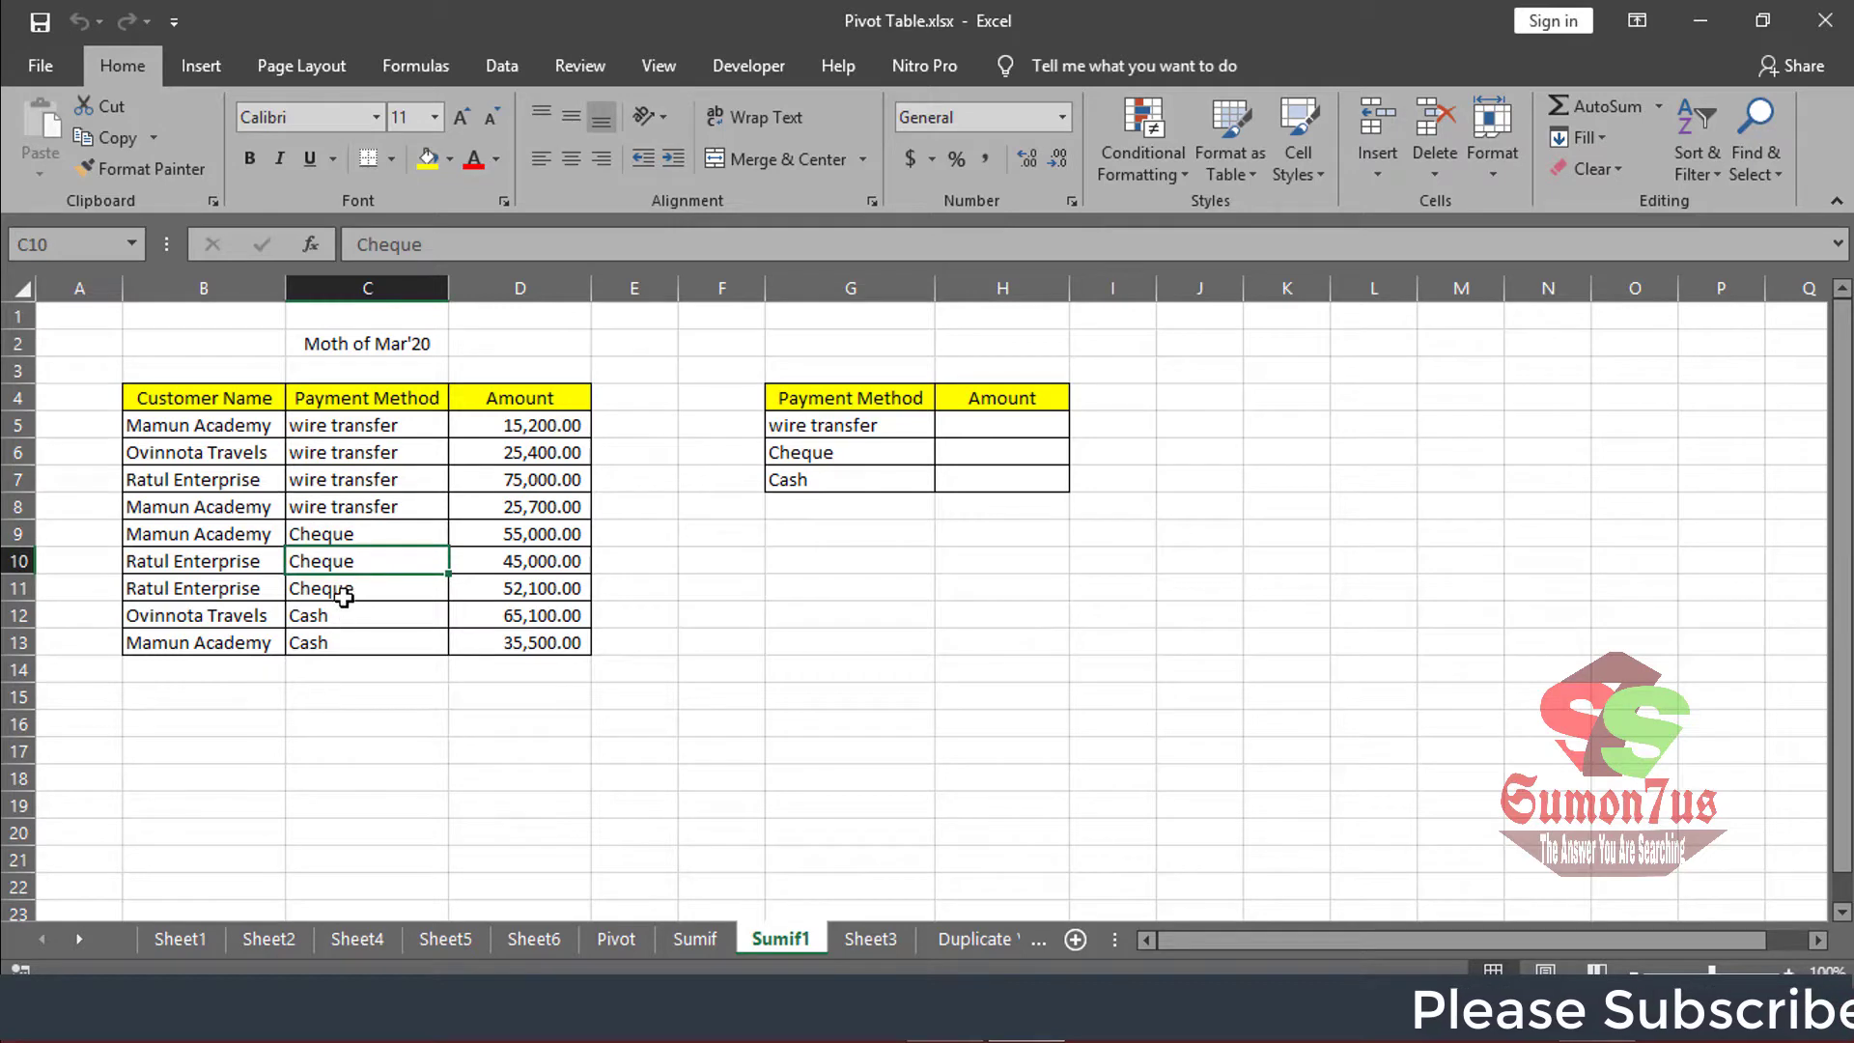
pyautogui.moveTo(332, 628); pyautogui.dragTo(333, 641)
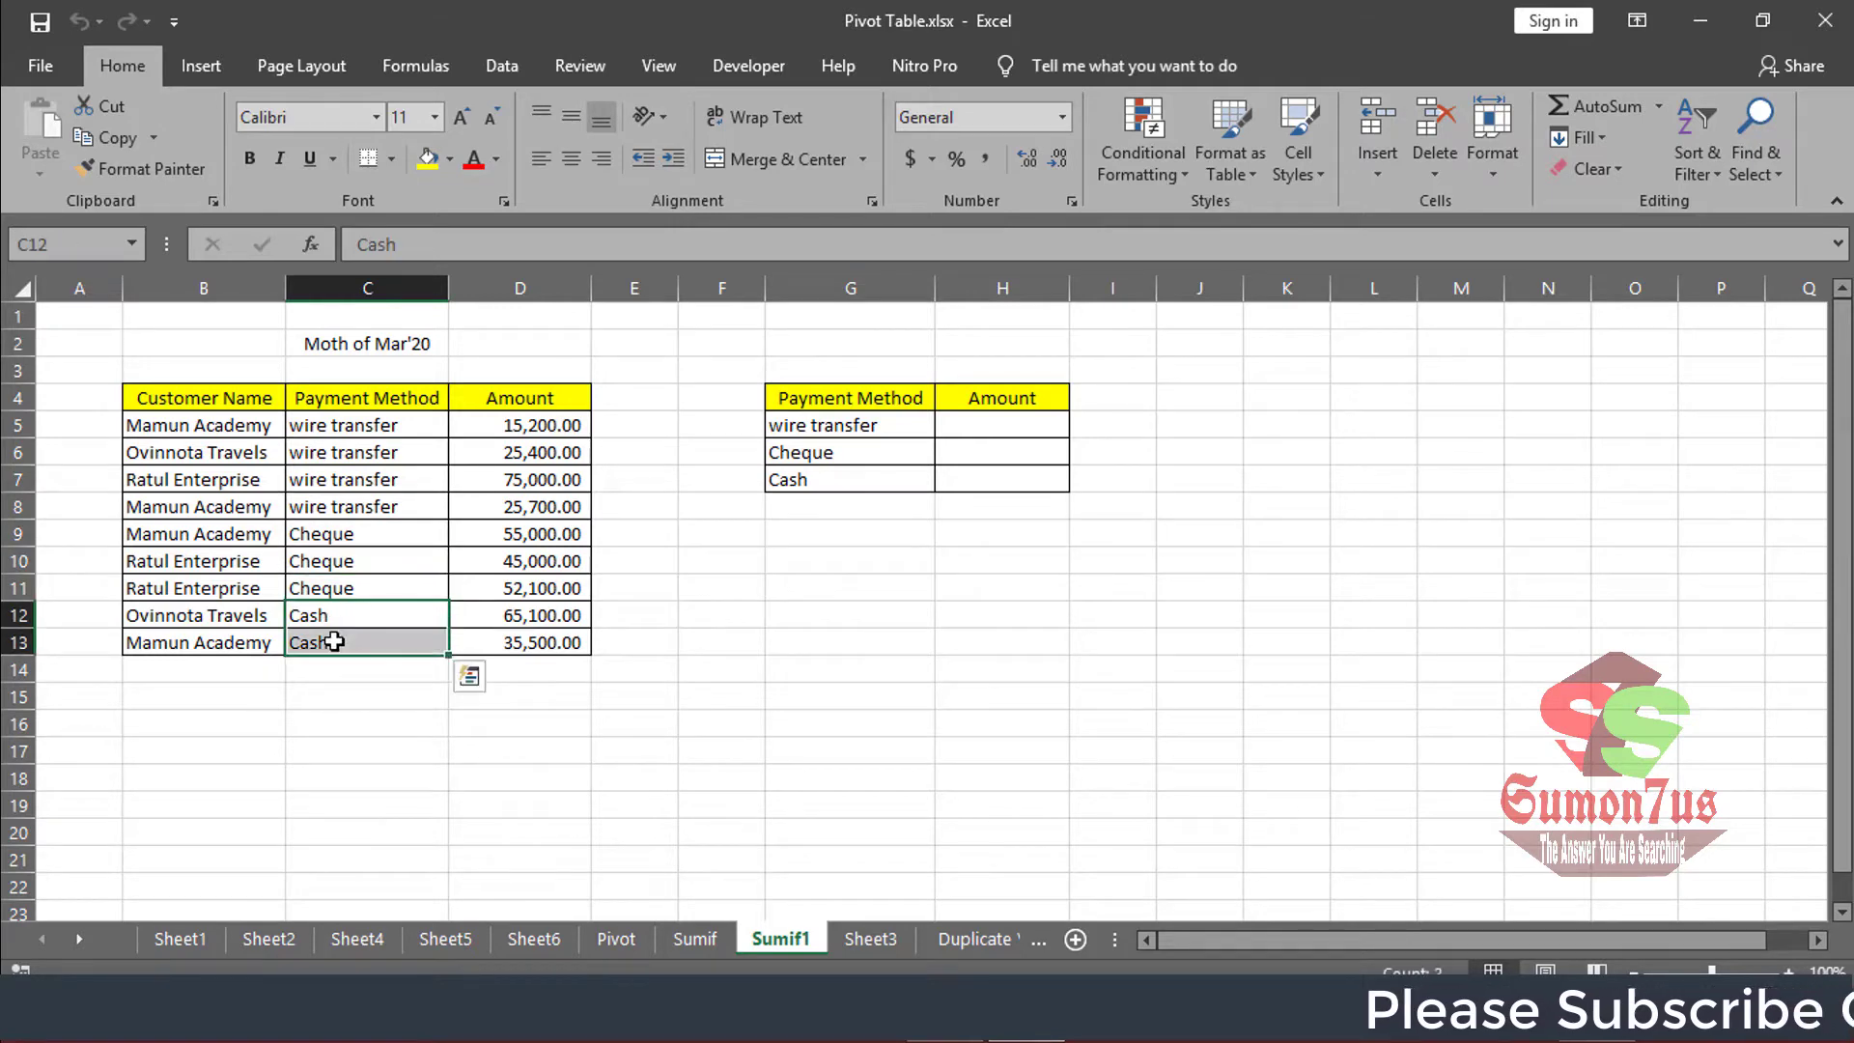
pyautogui.click(358, 700)
pyautogui.click(371, 627)
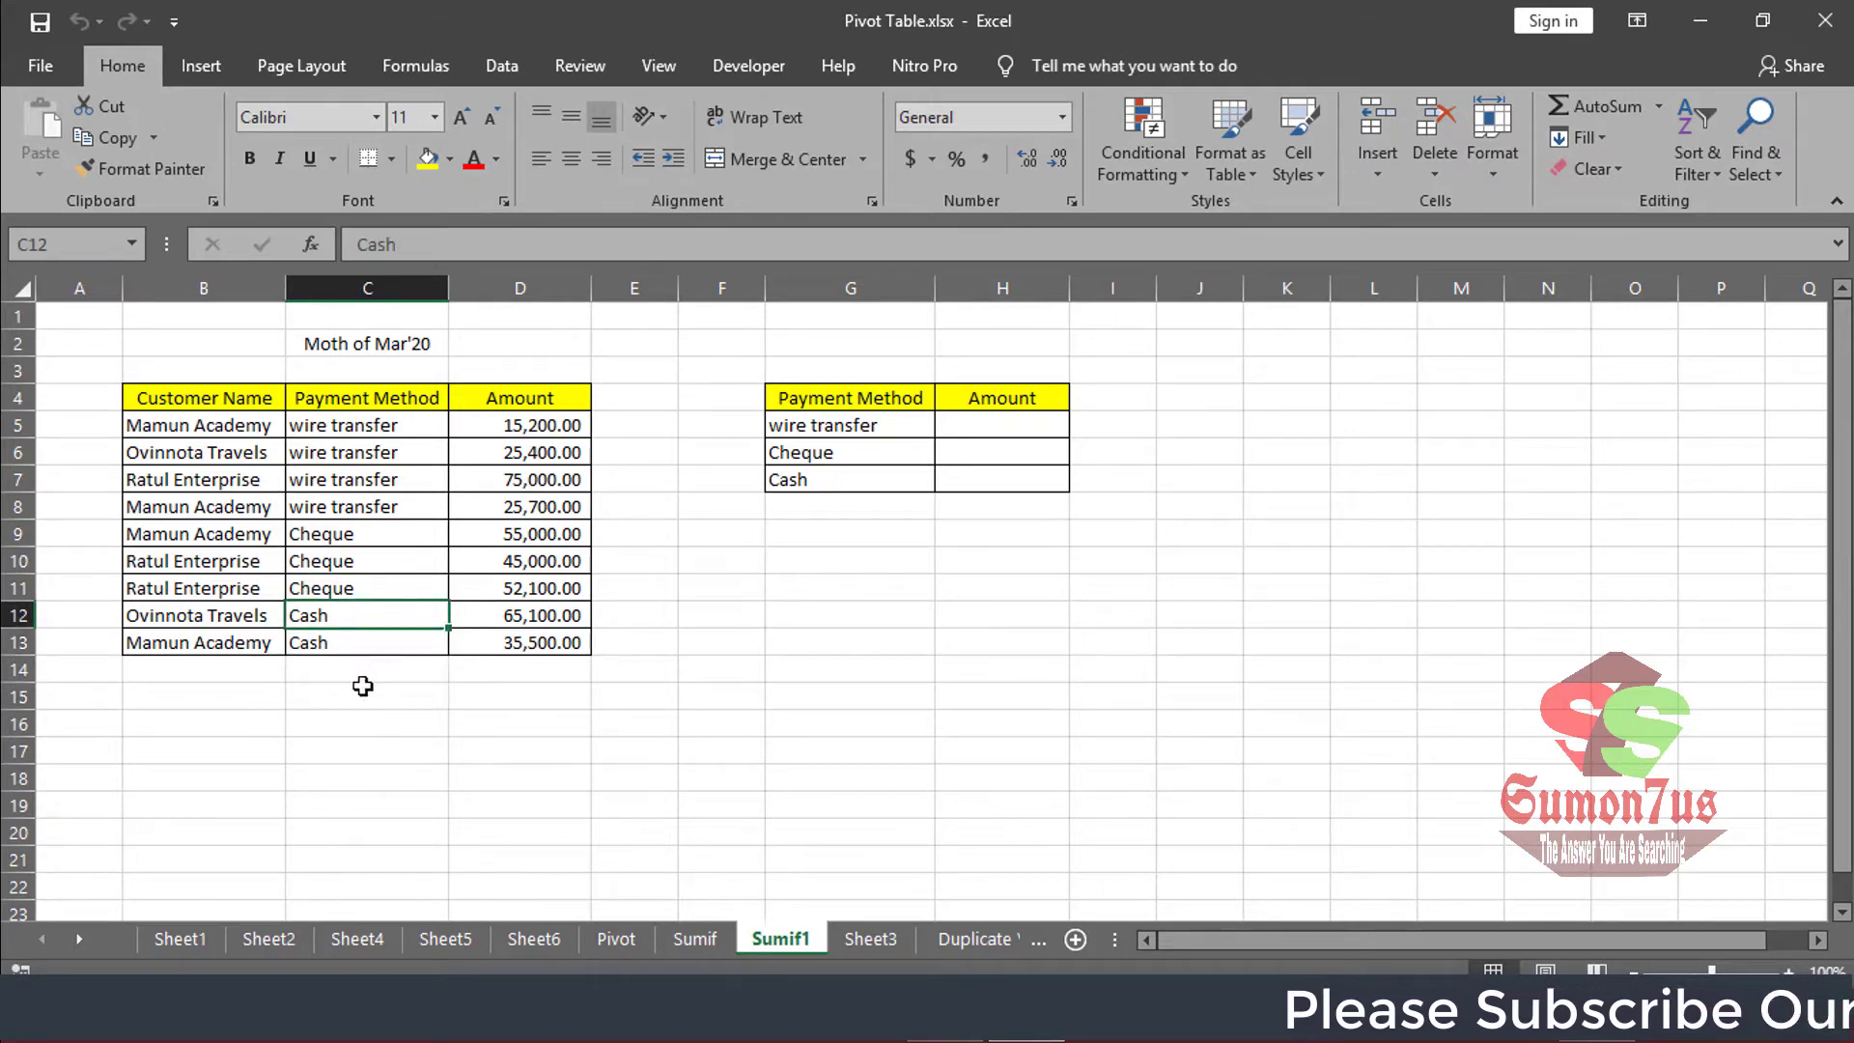
pyautogui.click(362, 687)
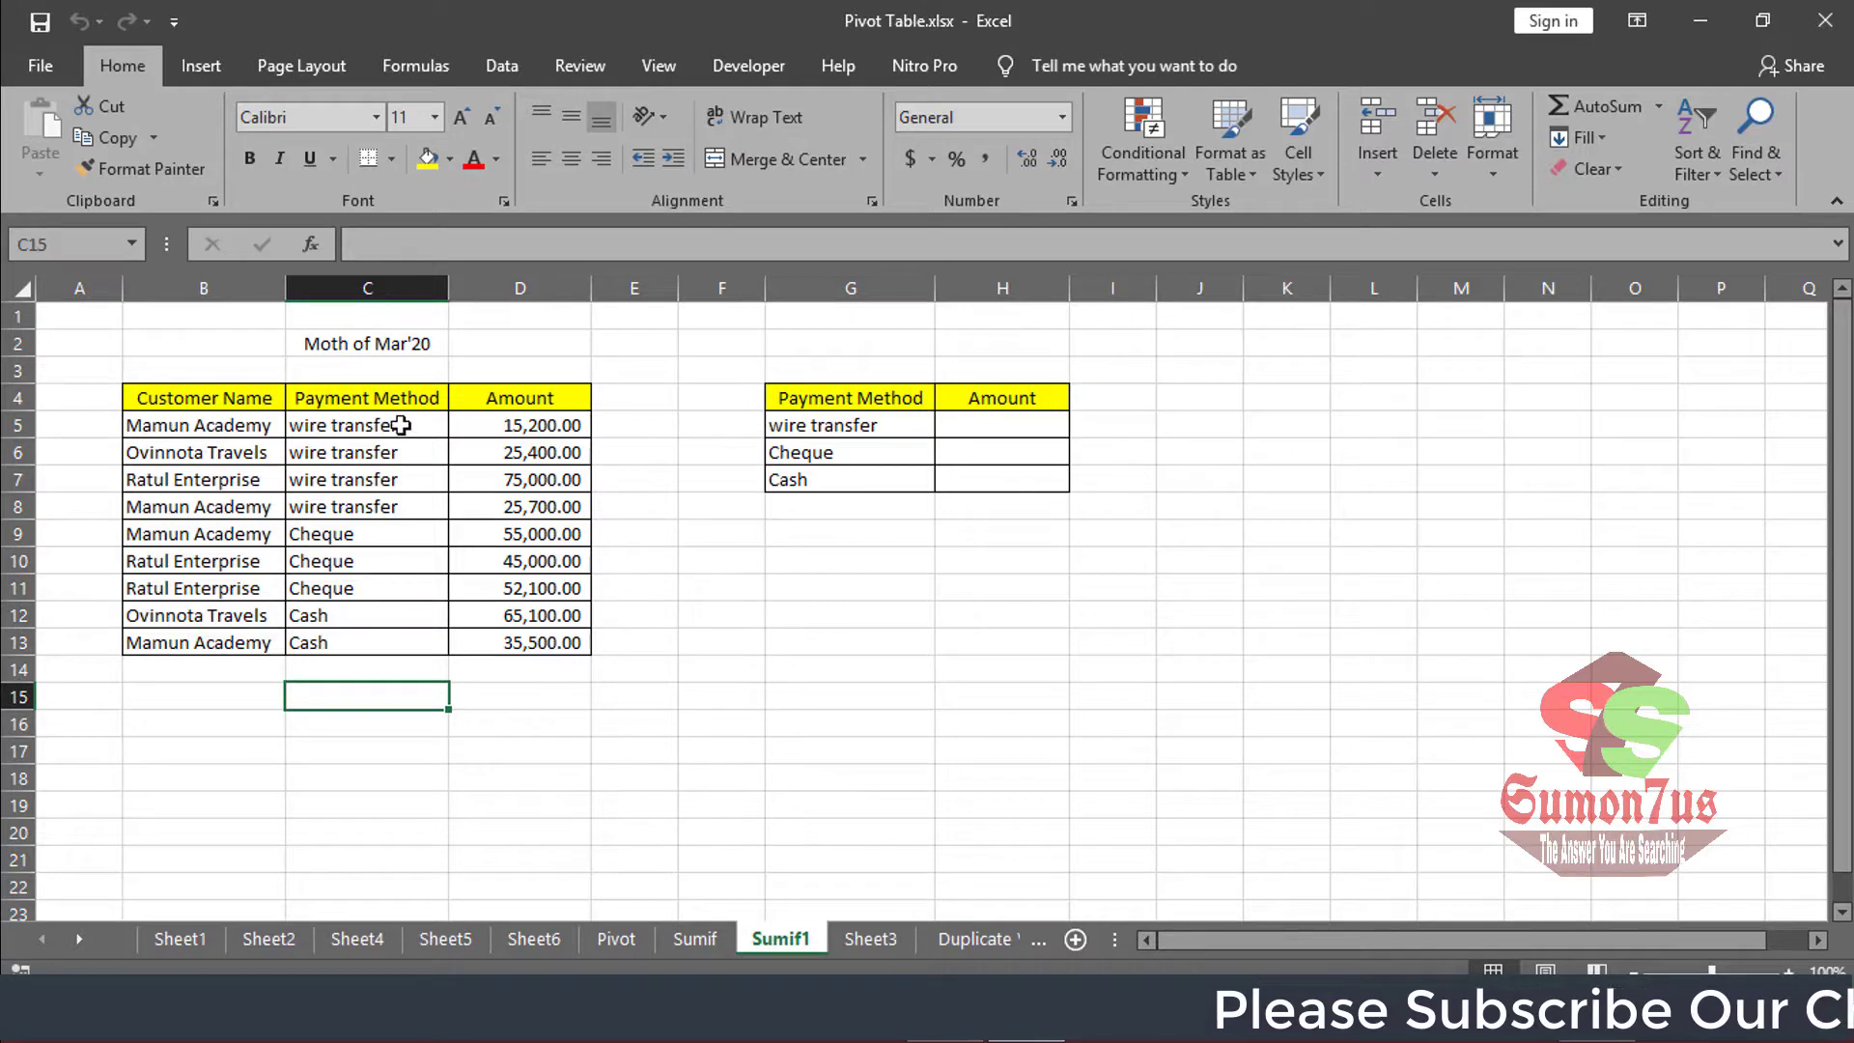
pyautogui.moveTo(401, 425); pyautogui.dragTo(393, 589)
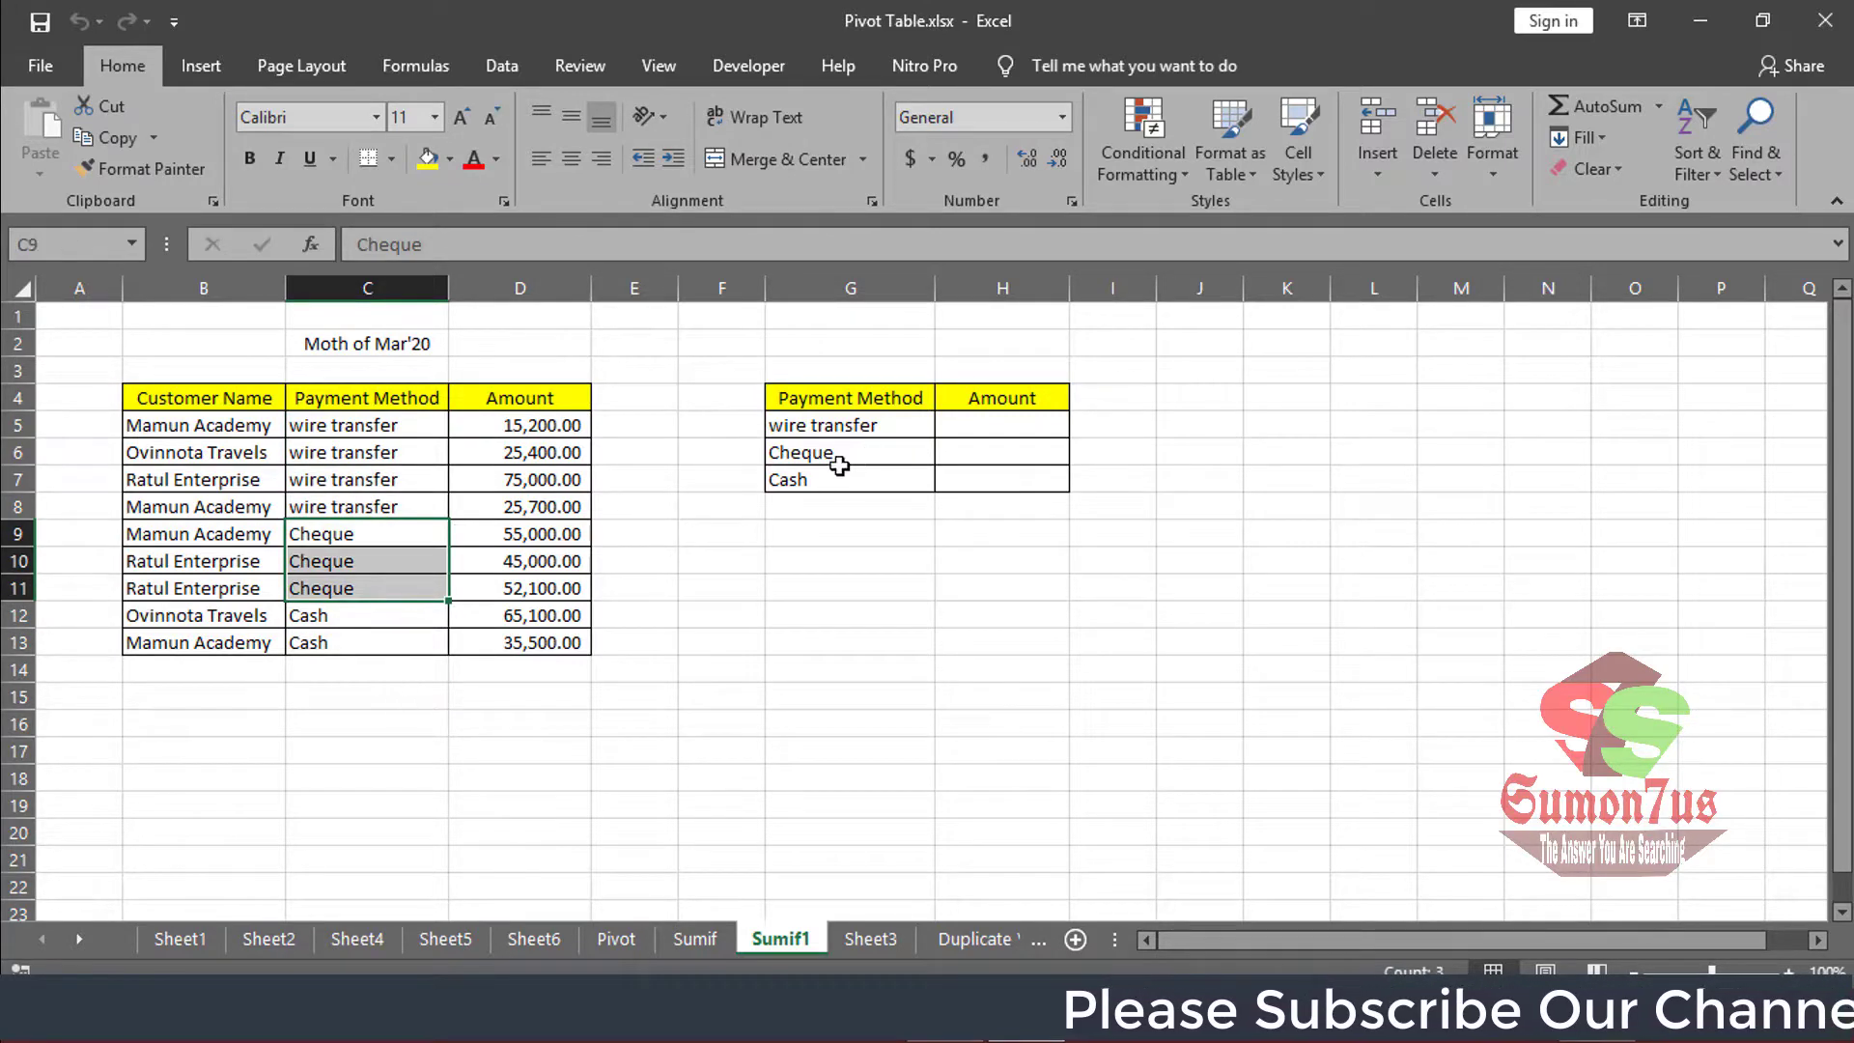
pyautogui.click(402, 347)
pyautogui.moveTo(385, 531); pyautogui.dragTo(393, 586)
pyautogui.moveTo(406, 425); pyautogui.dragTo(385, 508)
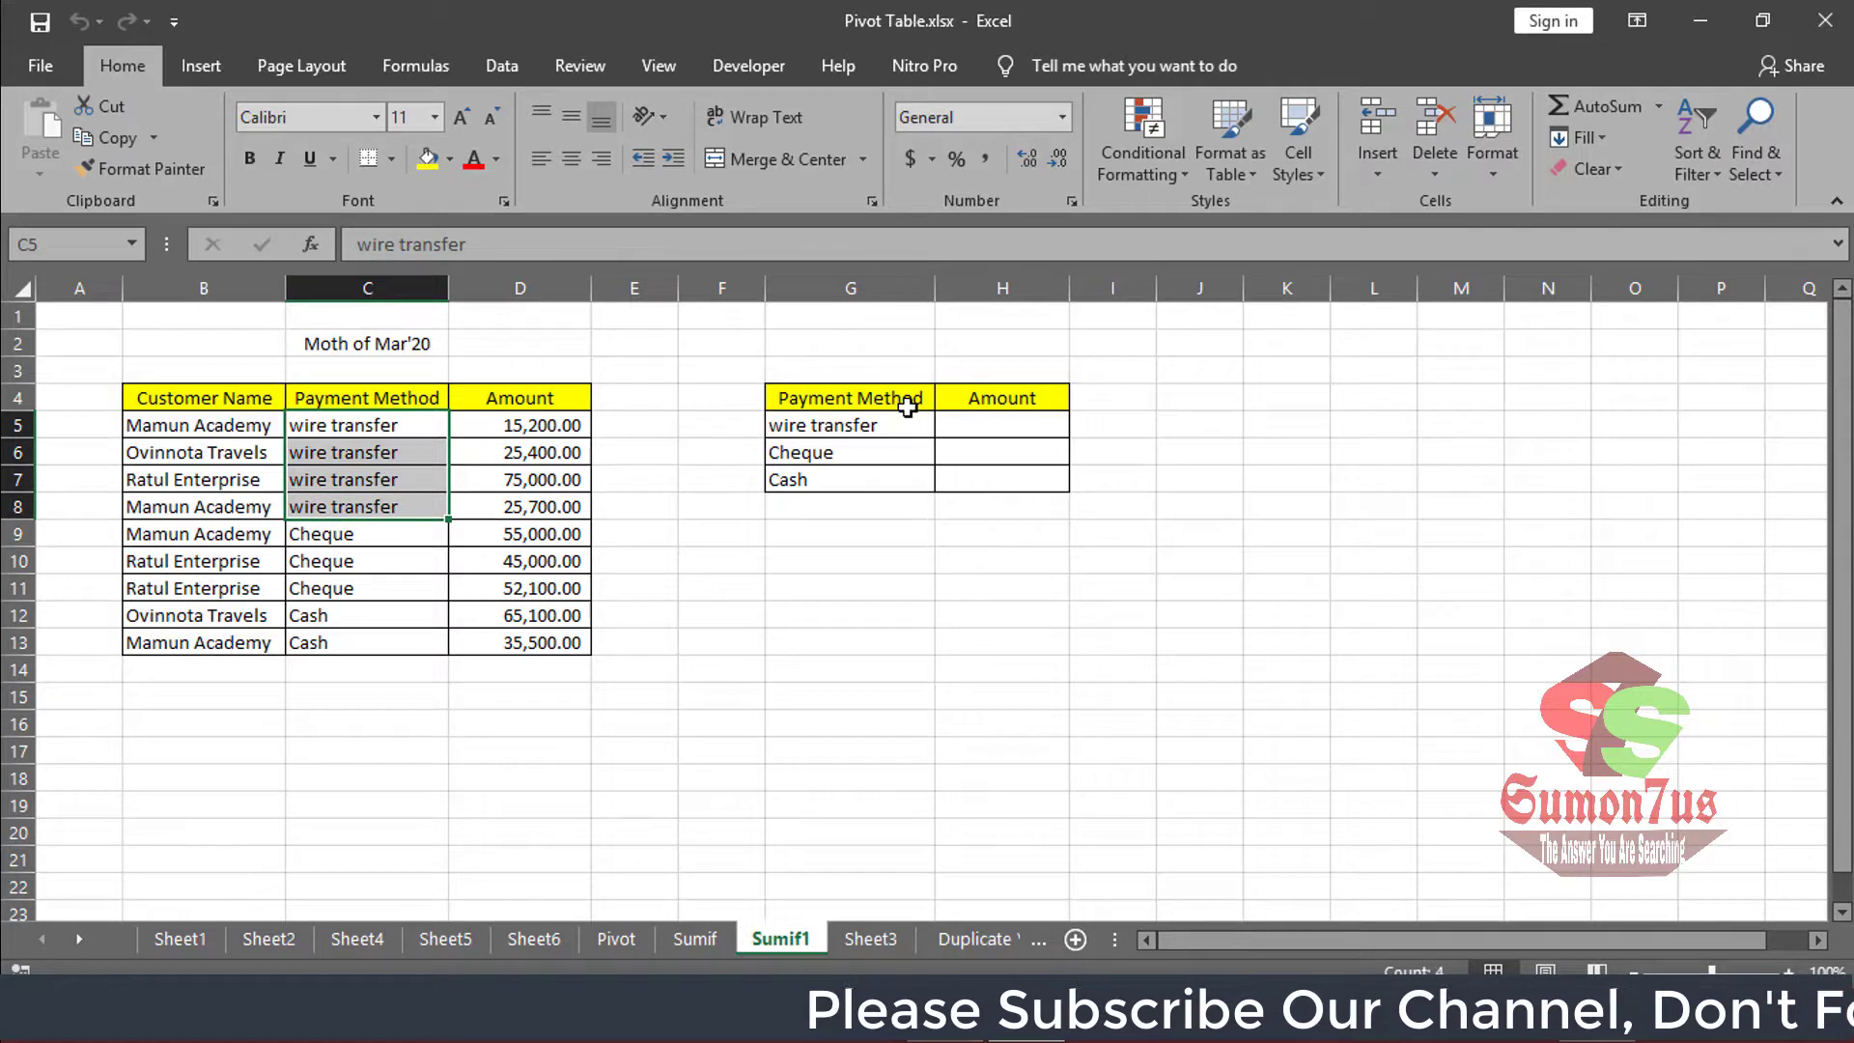
pyautogui.moveTo(357, 618); pyautogui.dragTo(356, 658)
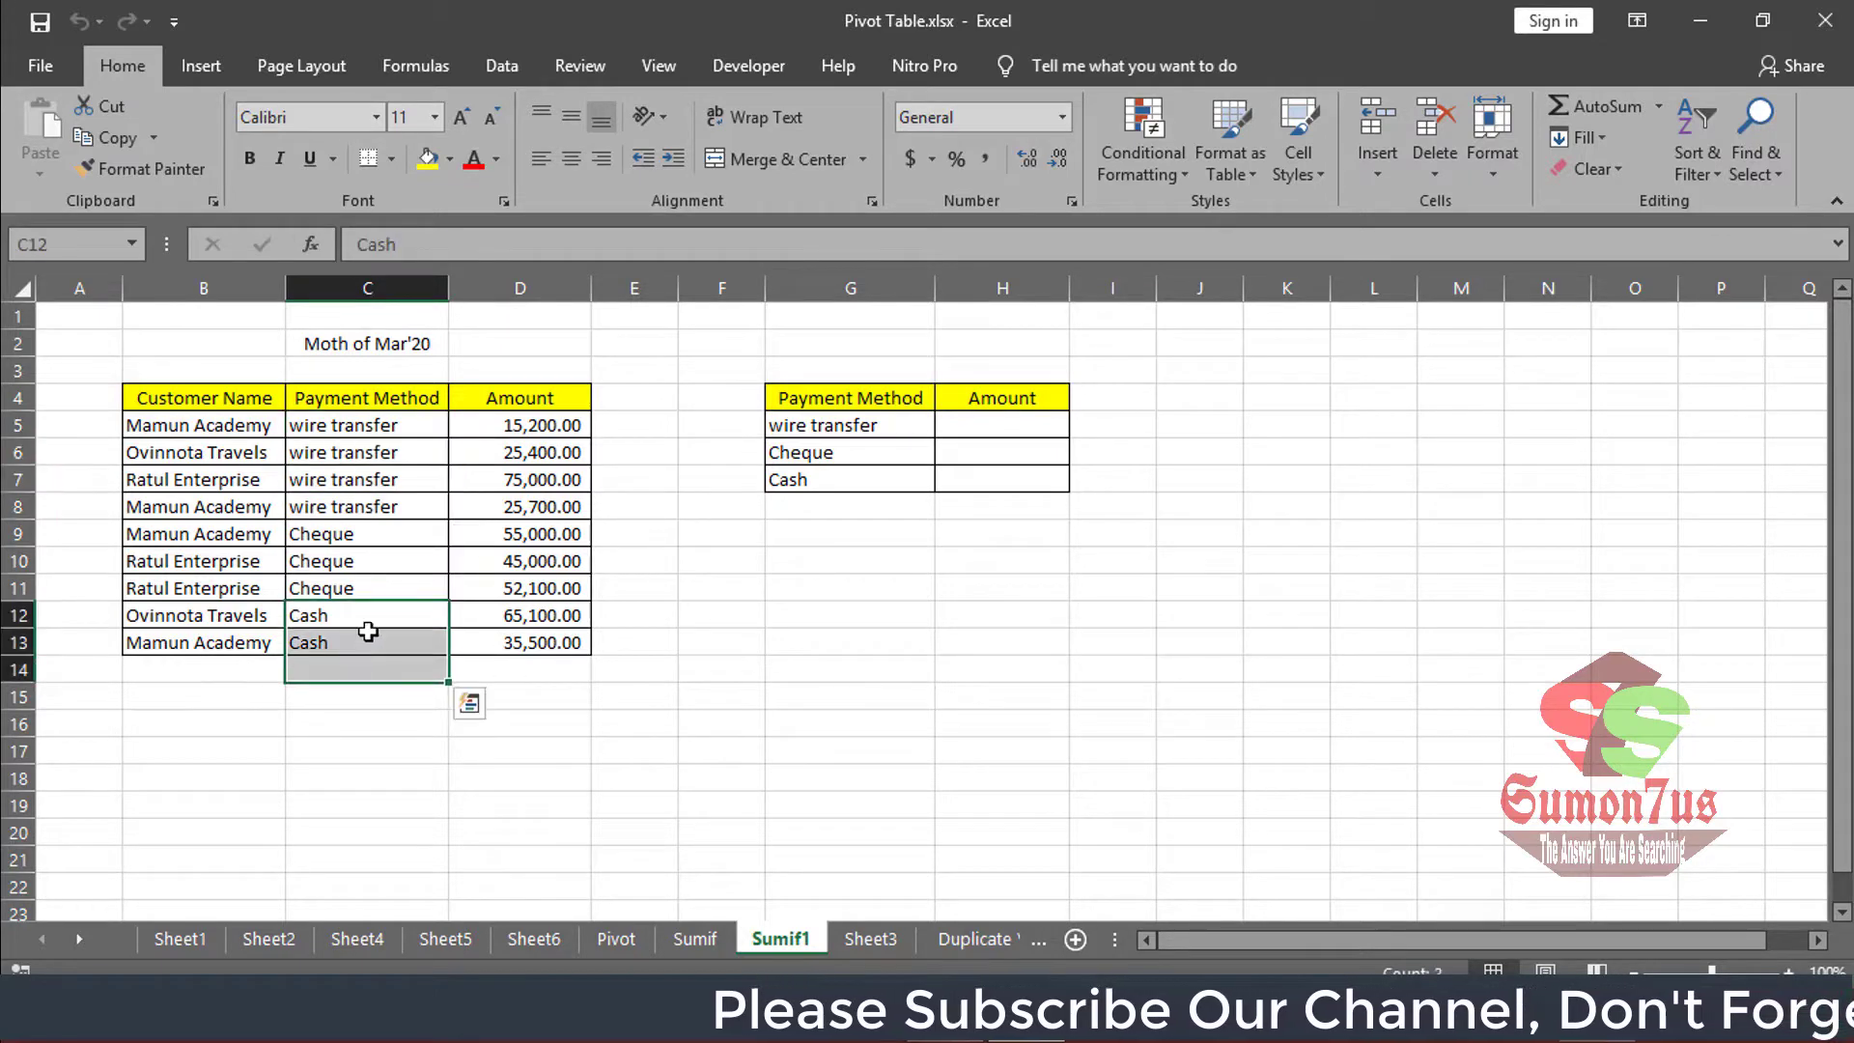
pyautogui.click(368, 632)
pyautogui.click(964, 426)
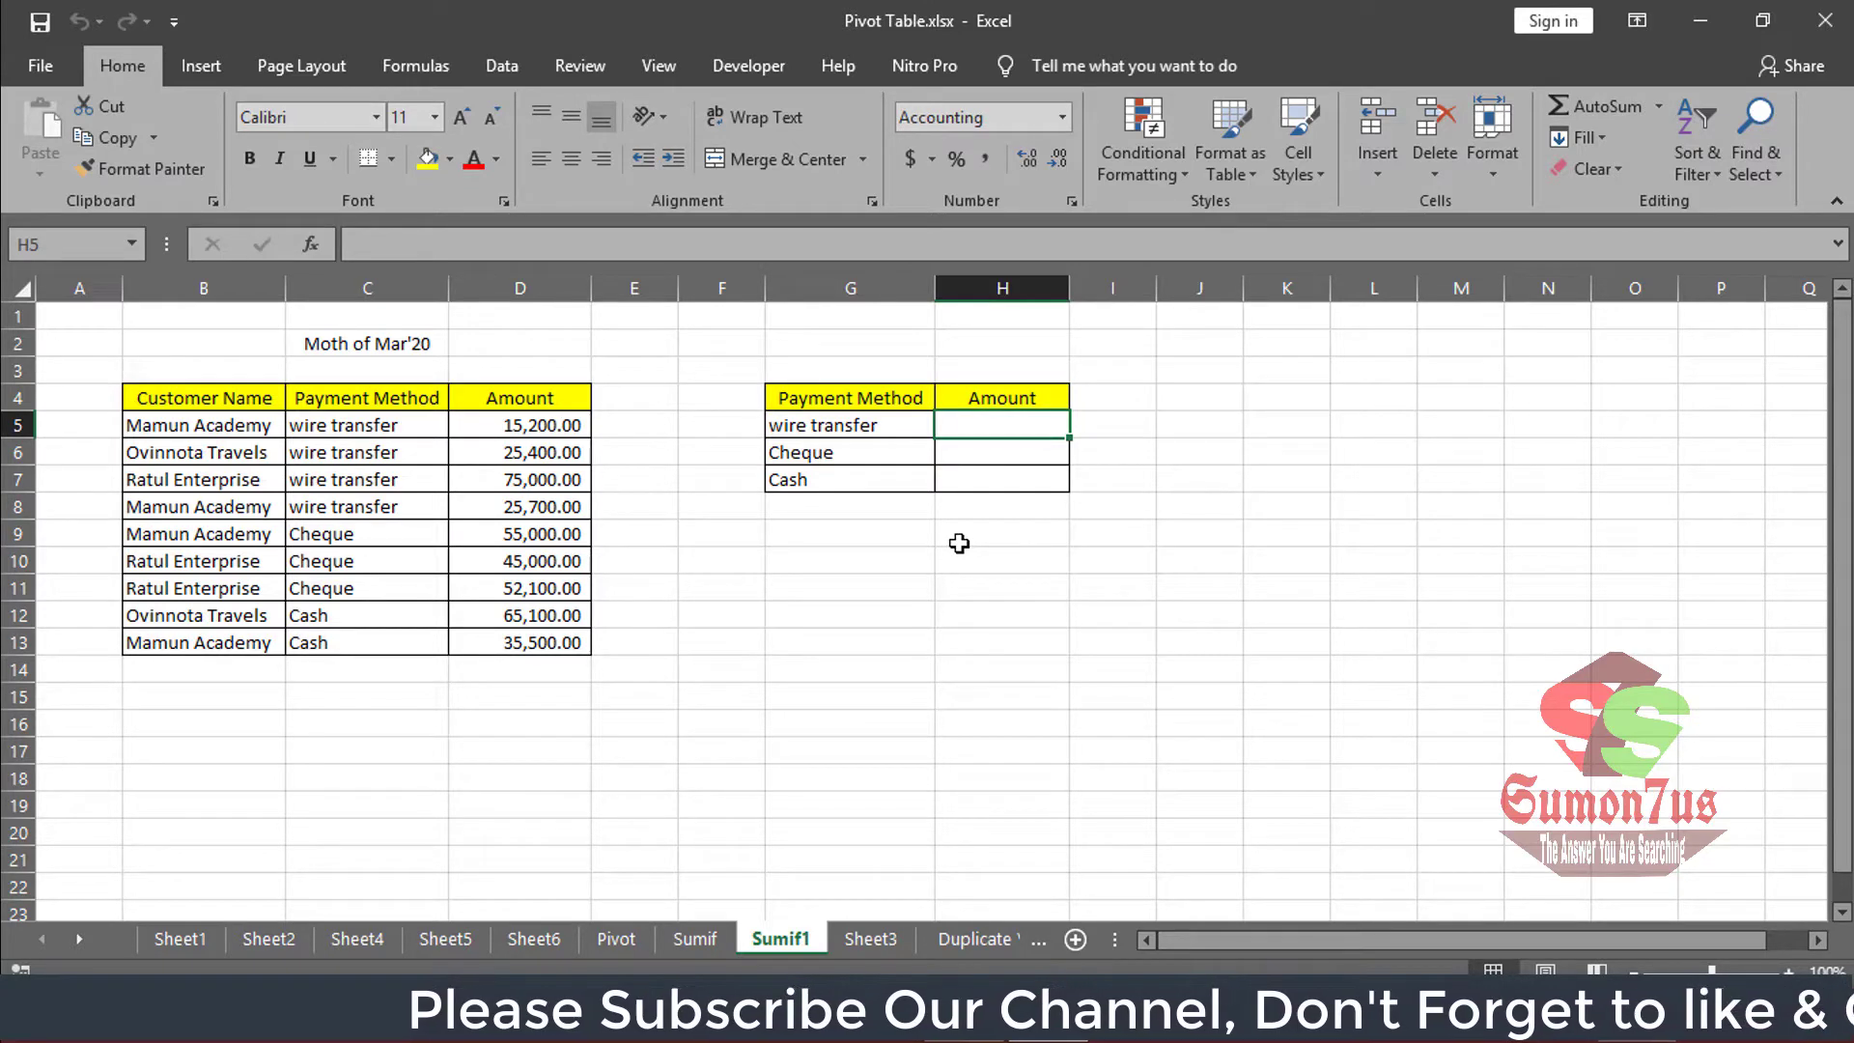
pyautogui.click(385, 426)
pyautogui.click(791, 424)
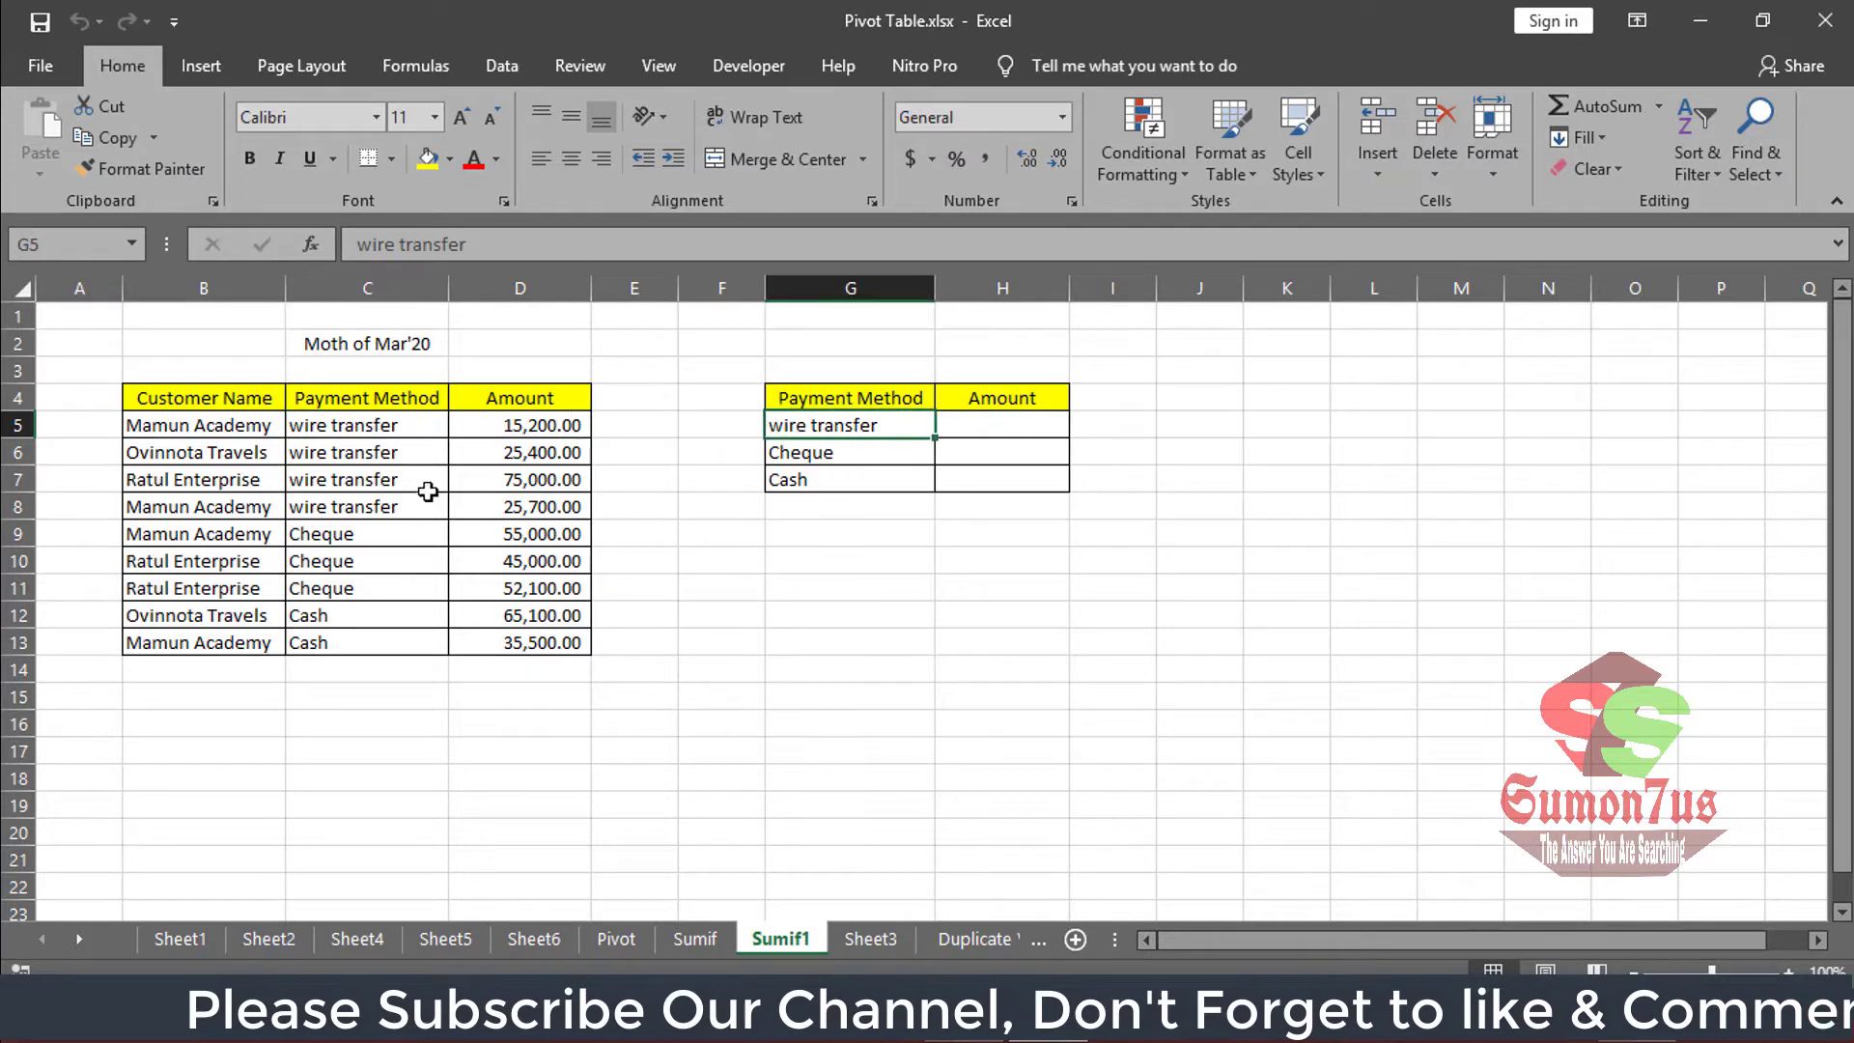
pyautogui.click(1004, 417)
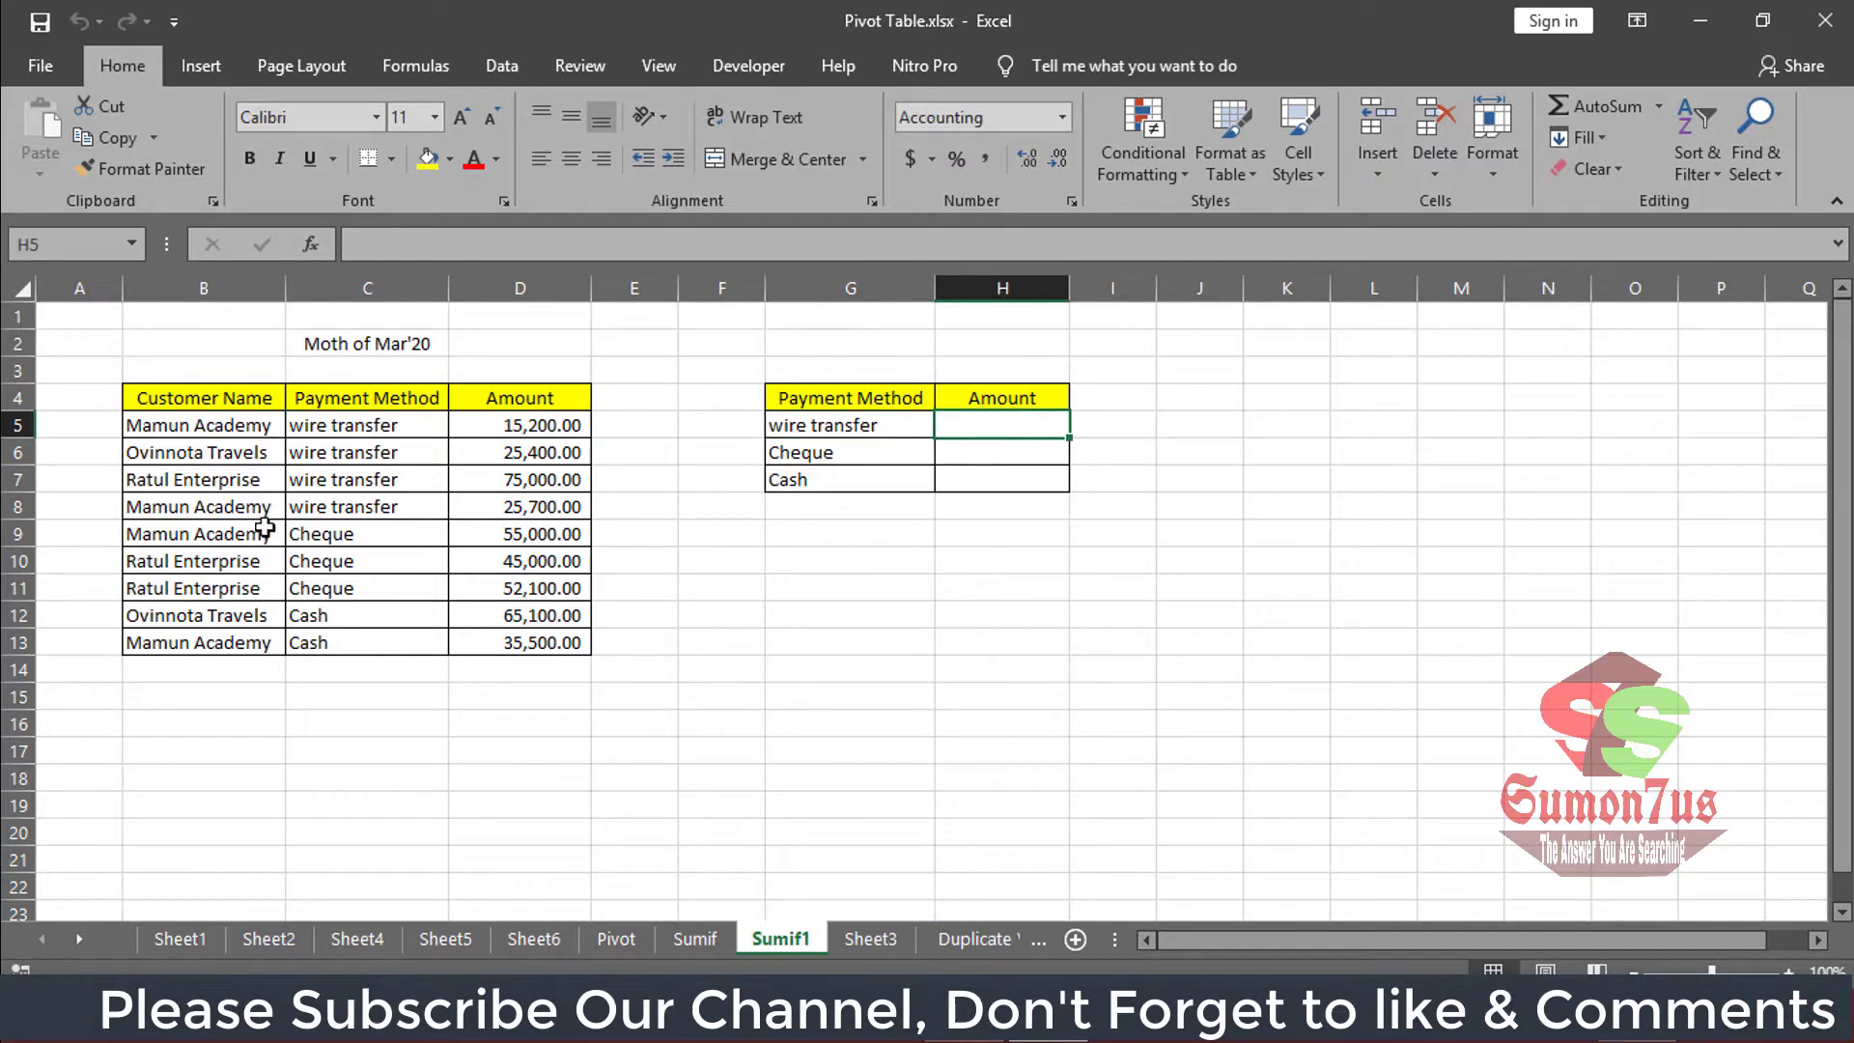
pyautogui.click(325, 534)
pyautogui.click(1022, 446)
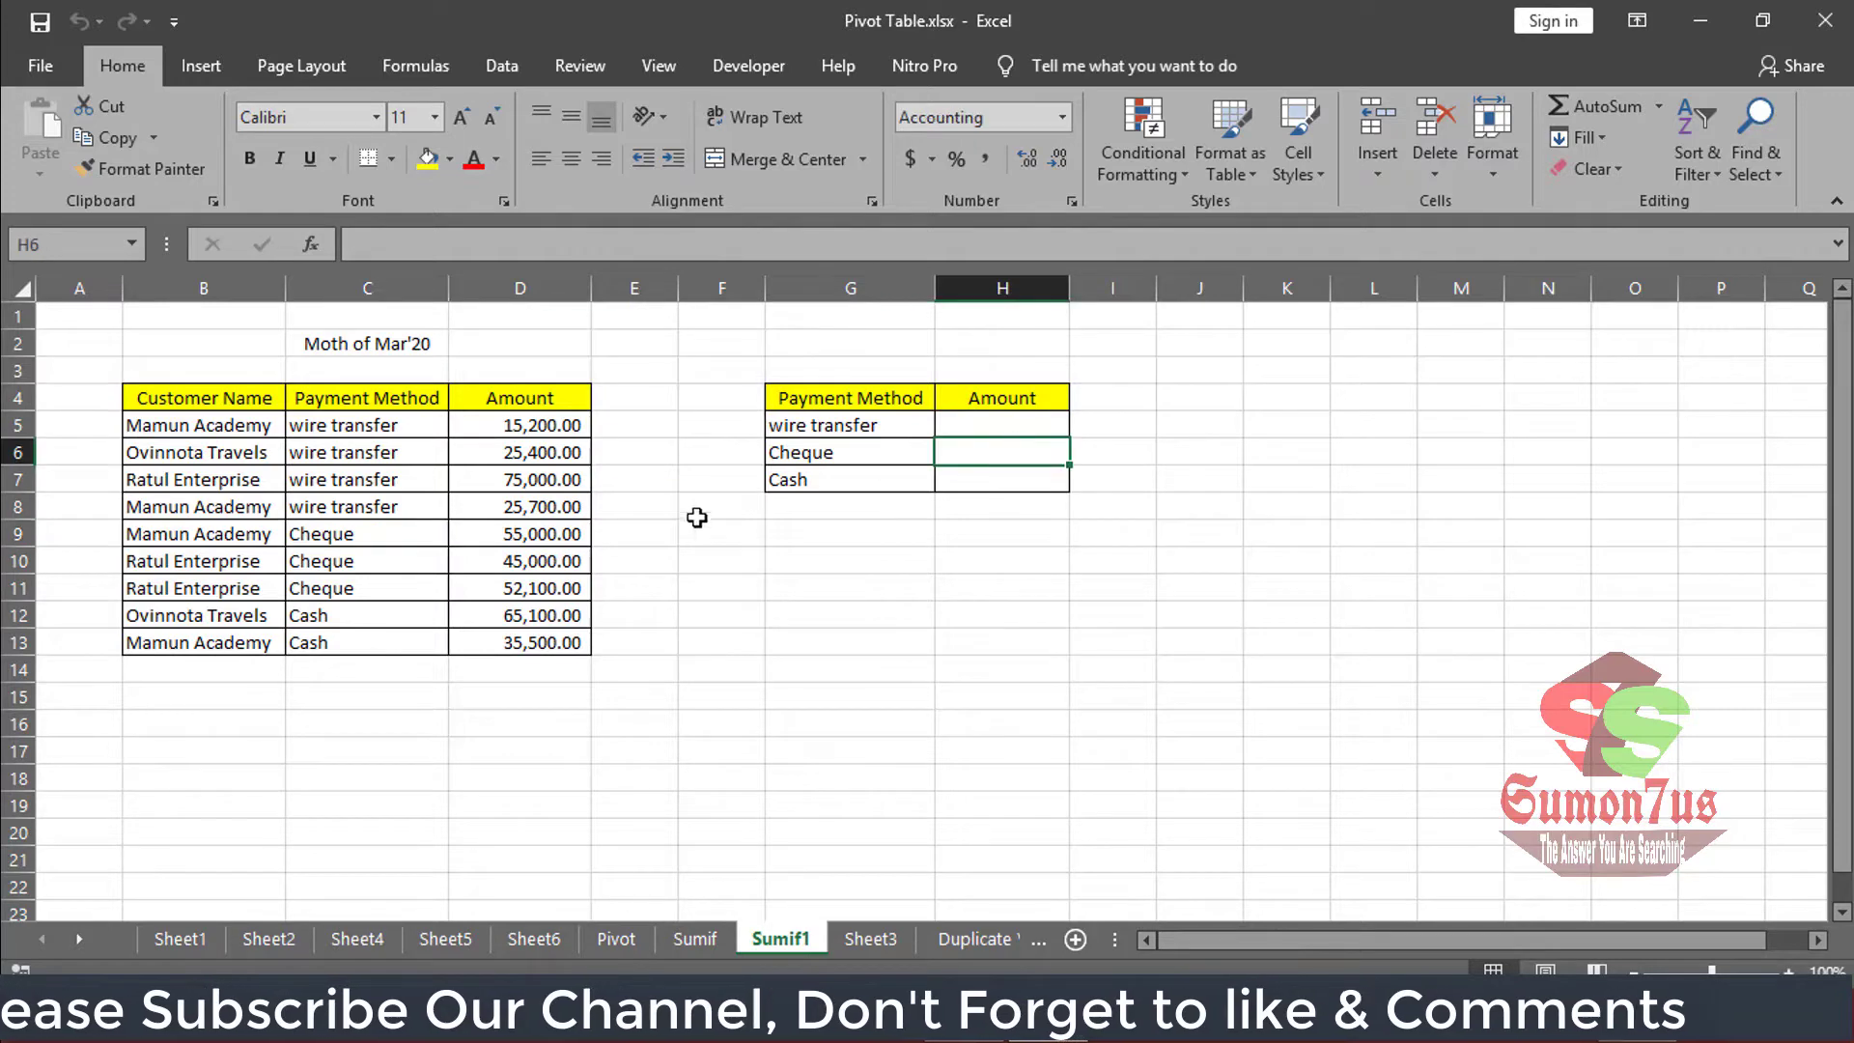
pyautogui.click(995, 479)
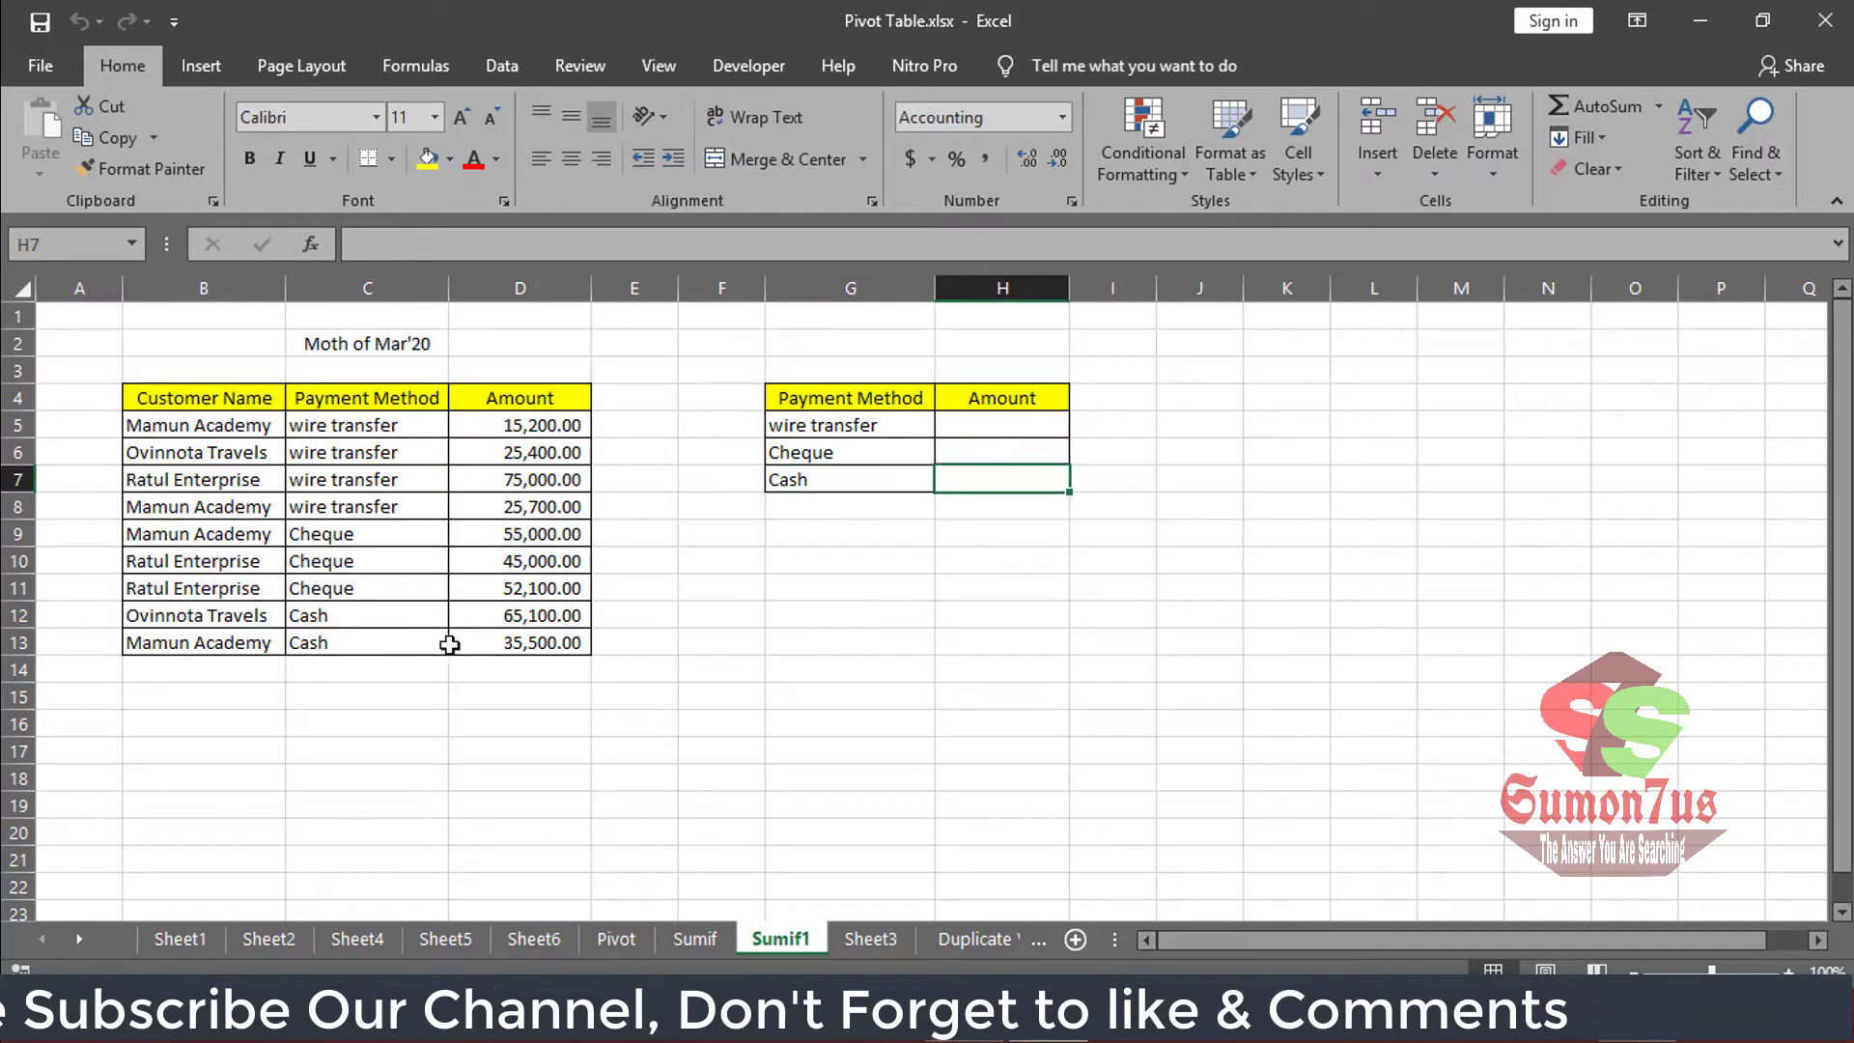
pyautogui.moveTo(512, 620); pyautogui.dragTo(513, 640)
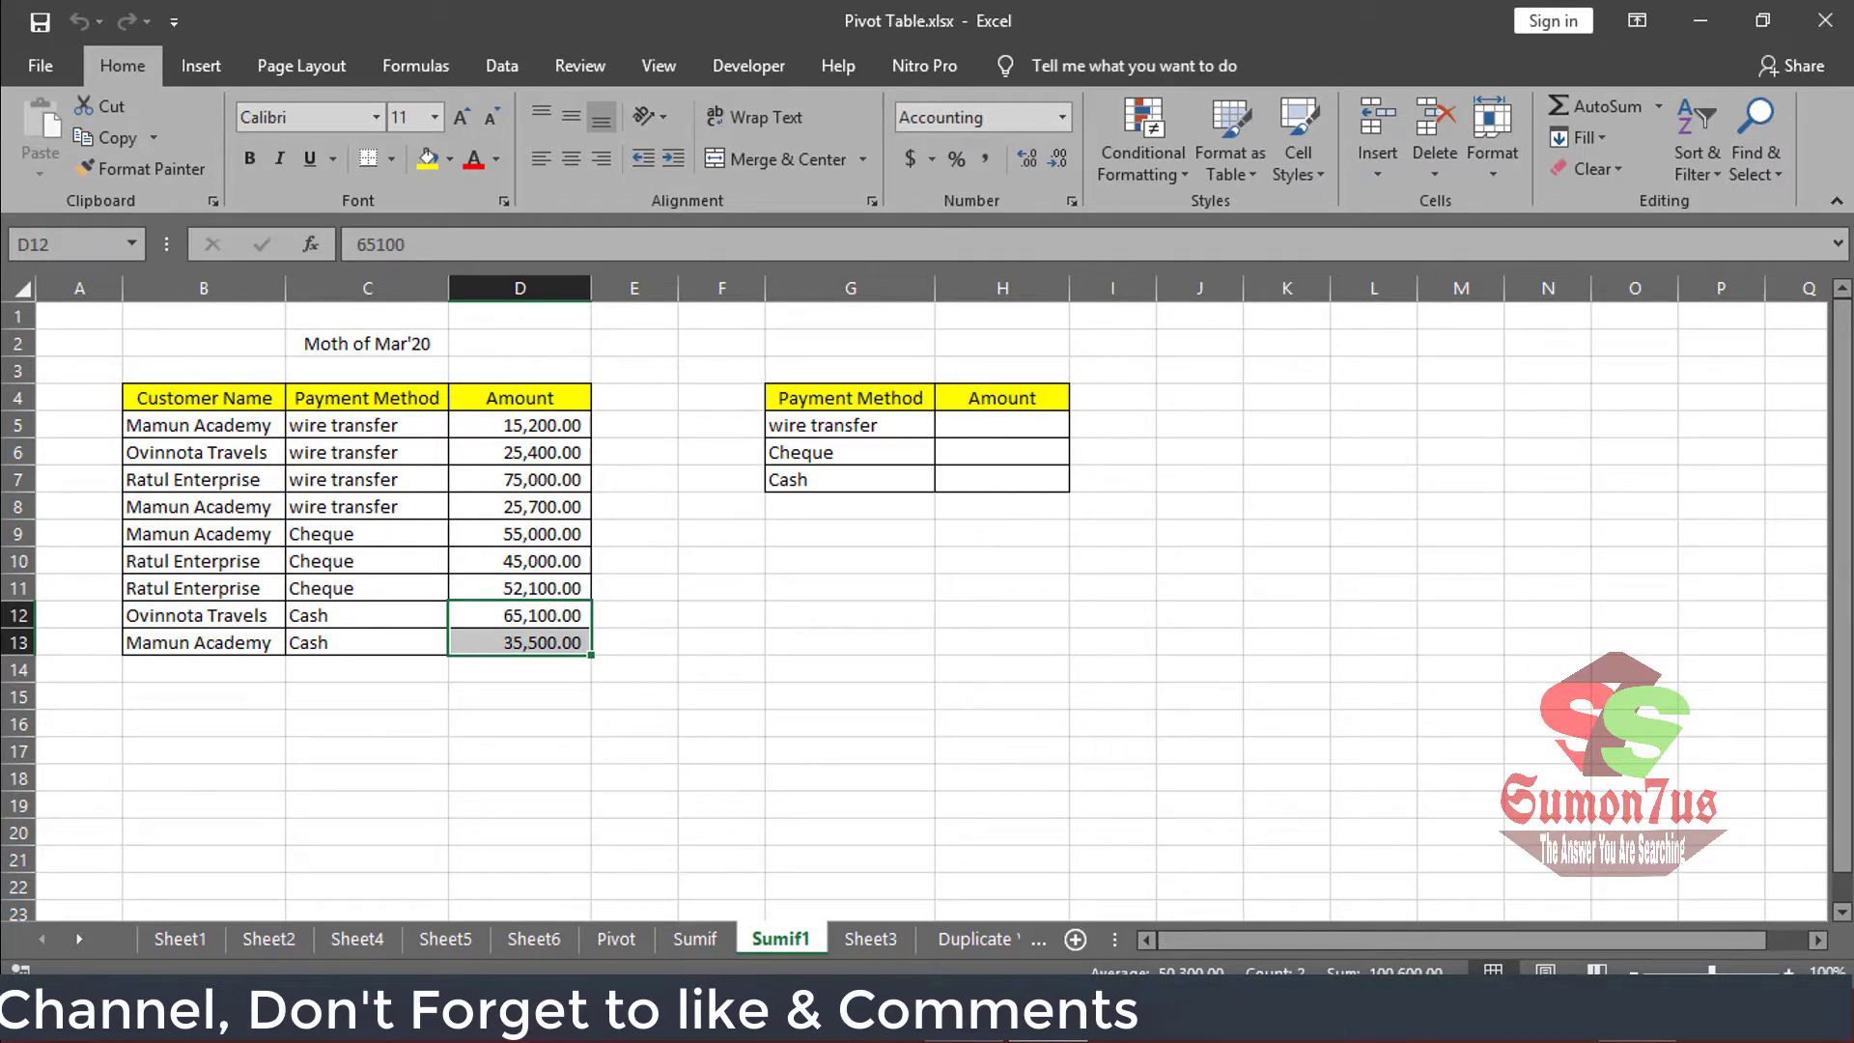
pyautogui.click(954, 488)
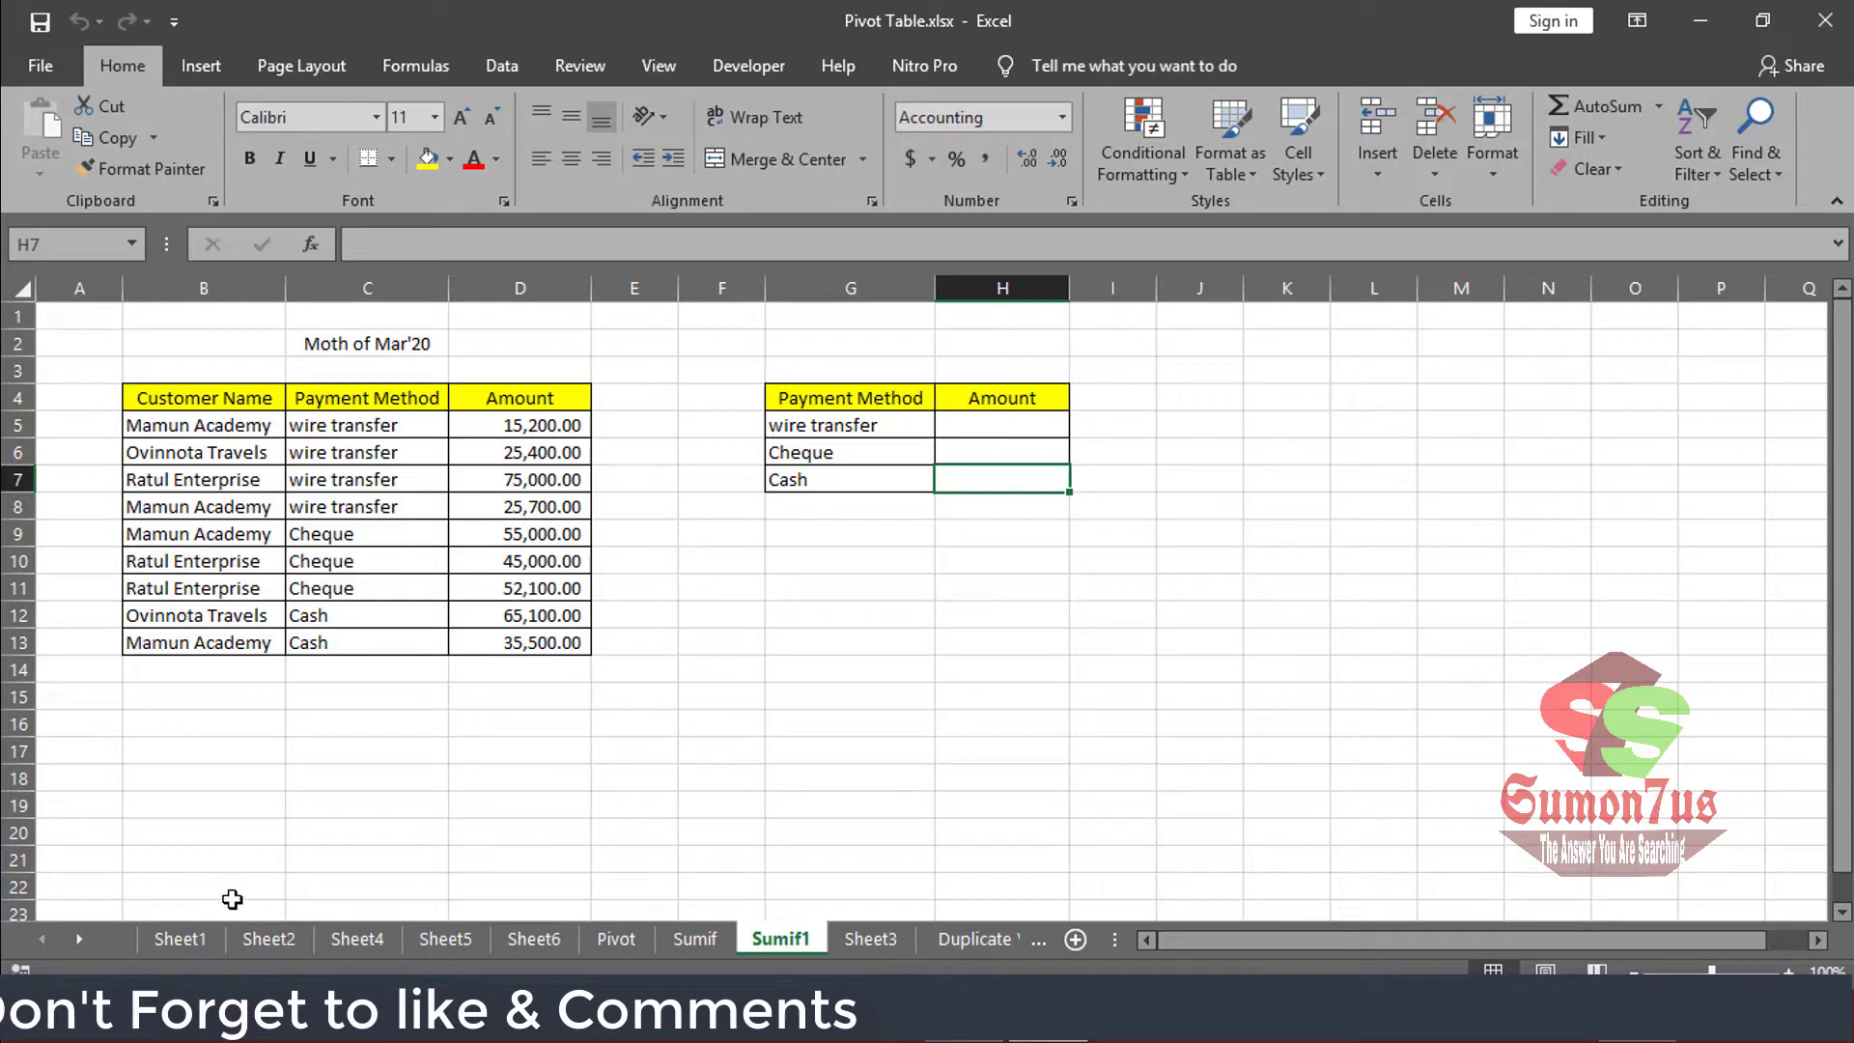
pyautogui.click(360, 613)
pyautogui.click(372, 480)
pyautogui.click(376, 350)
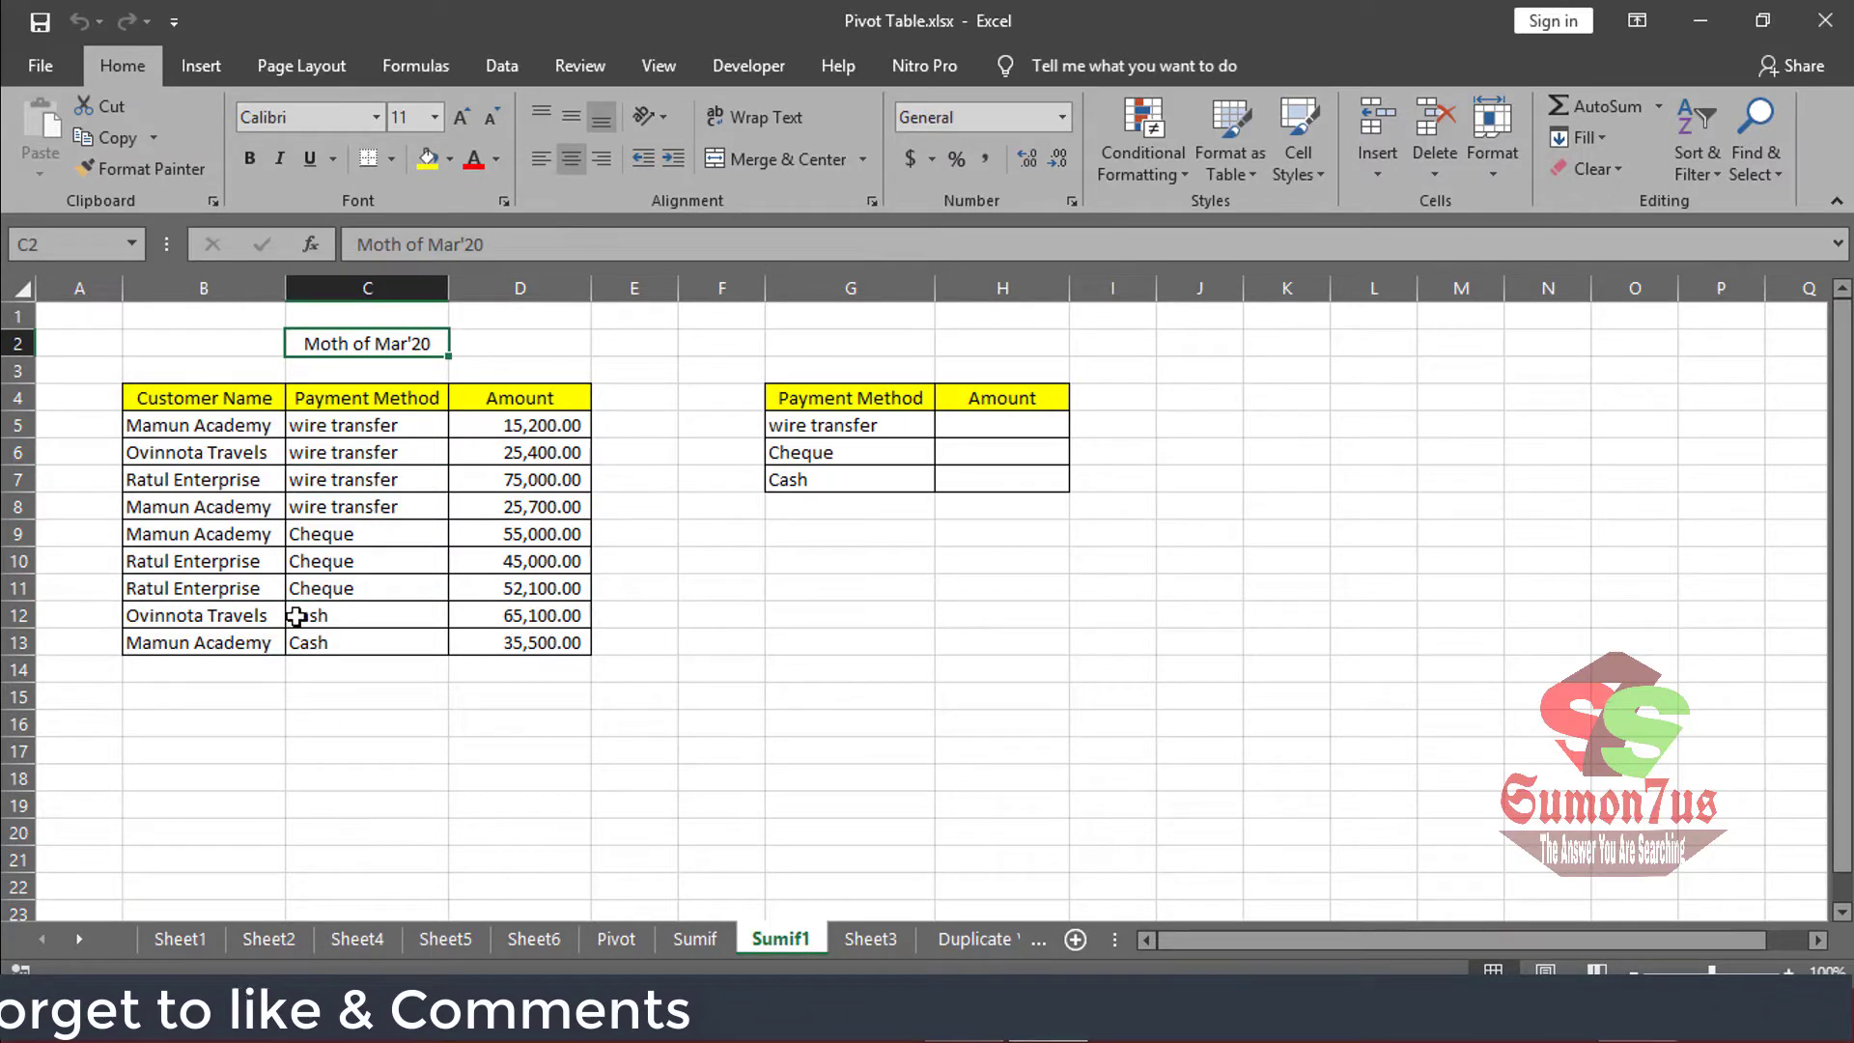
pyautogui.click(790, 665)
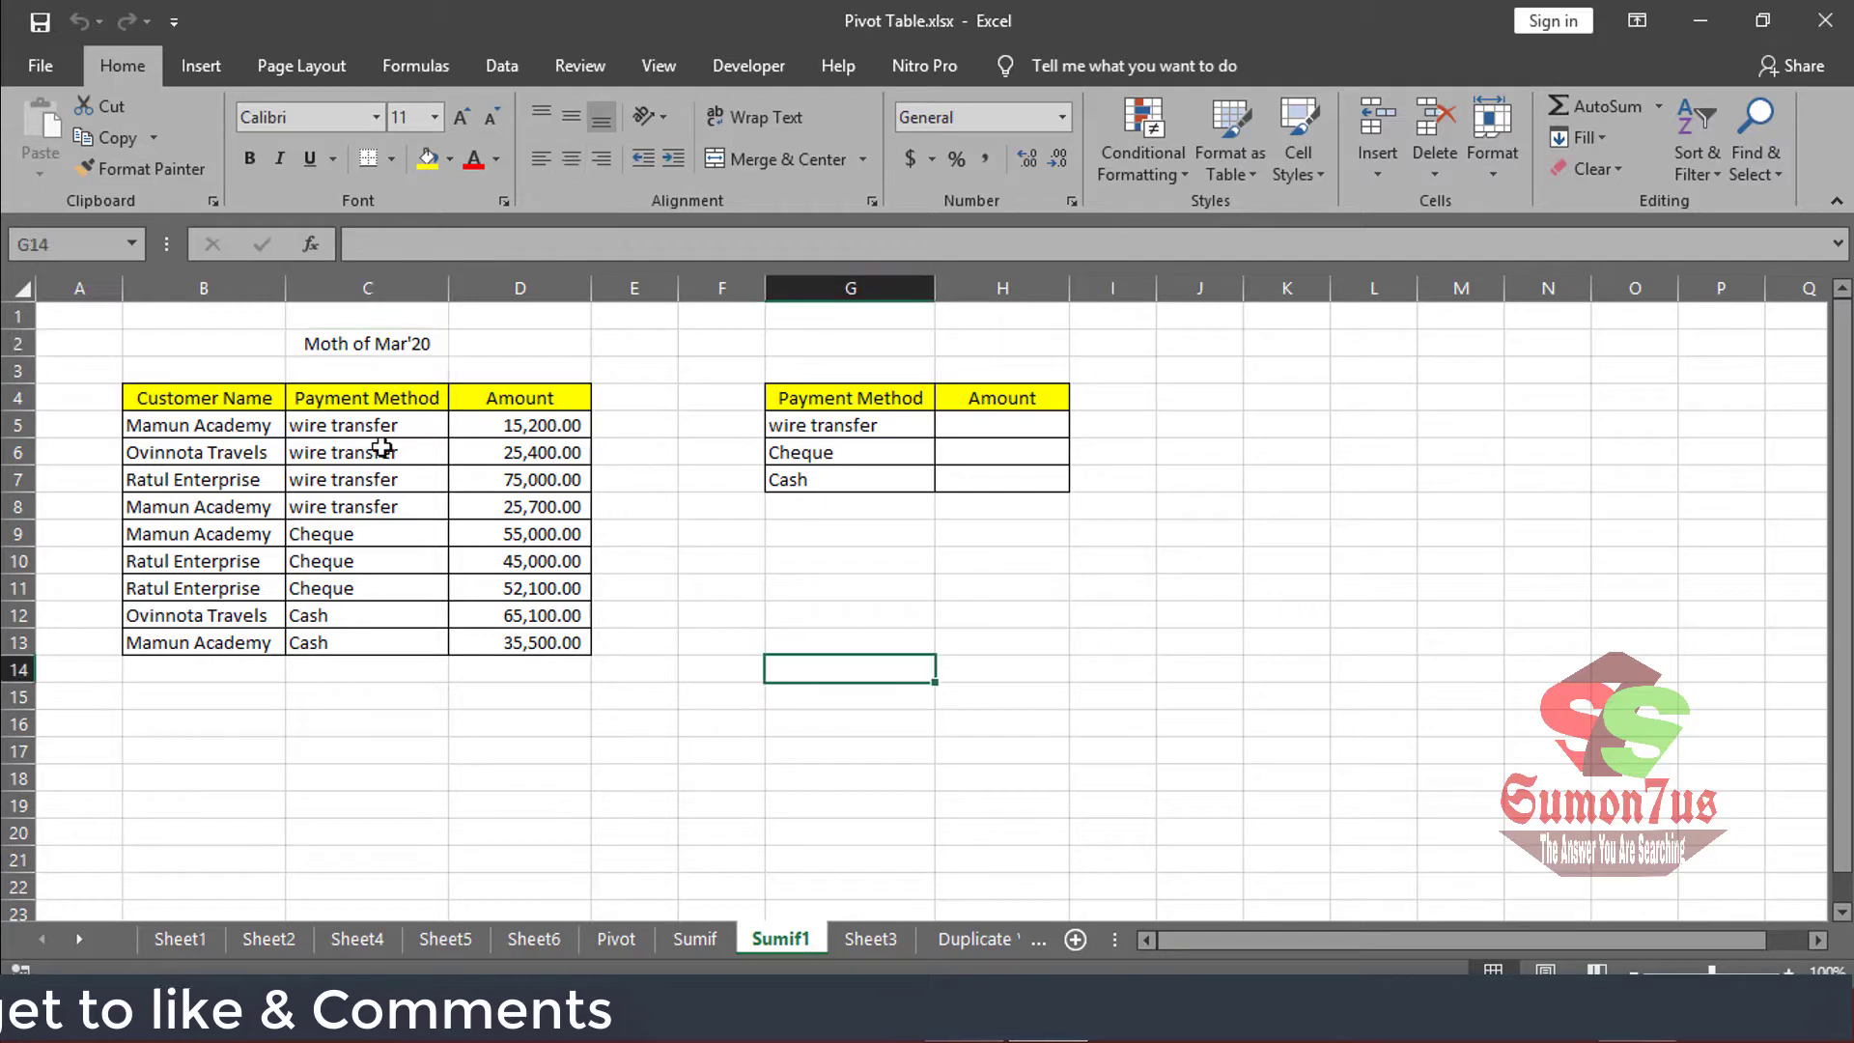
pyautogui.click(383, 447)
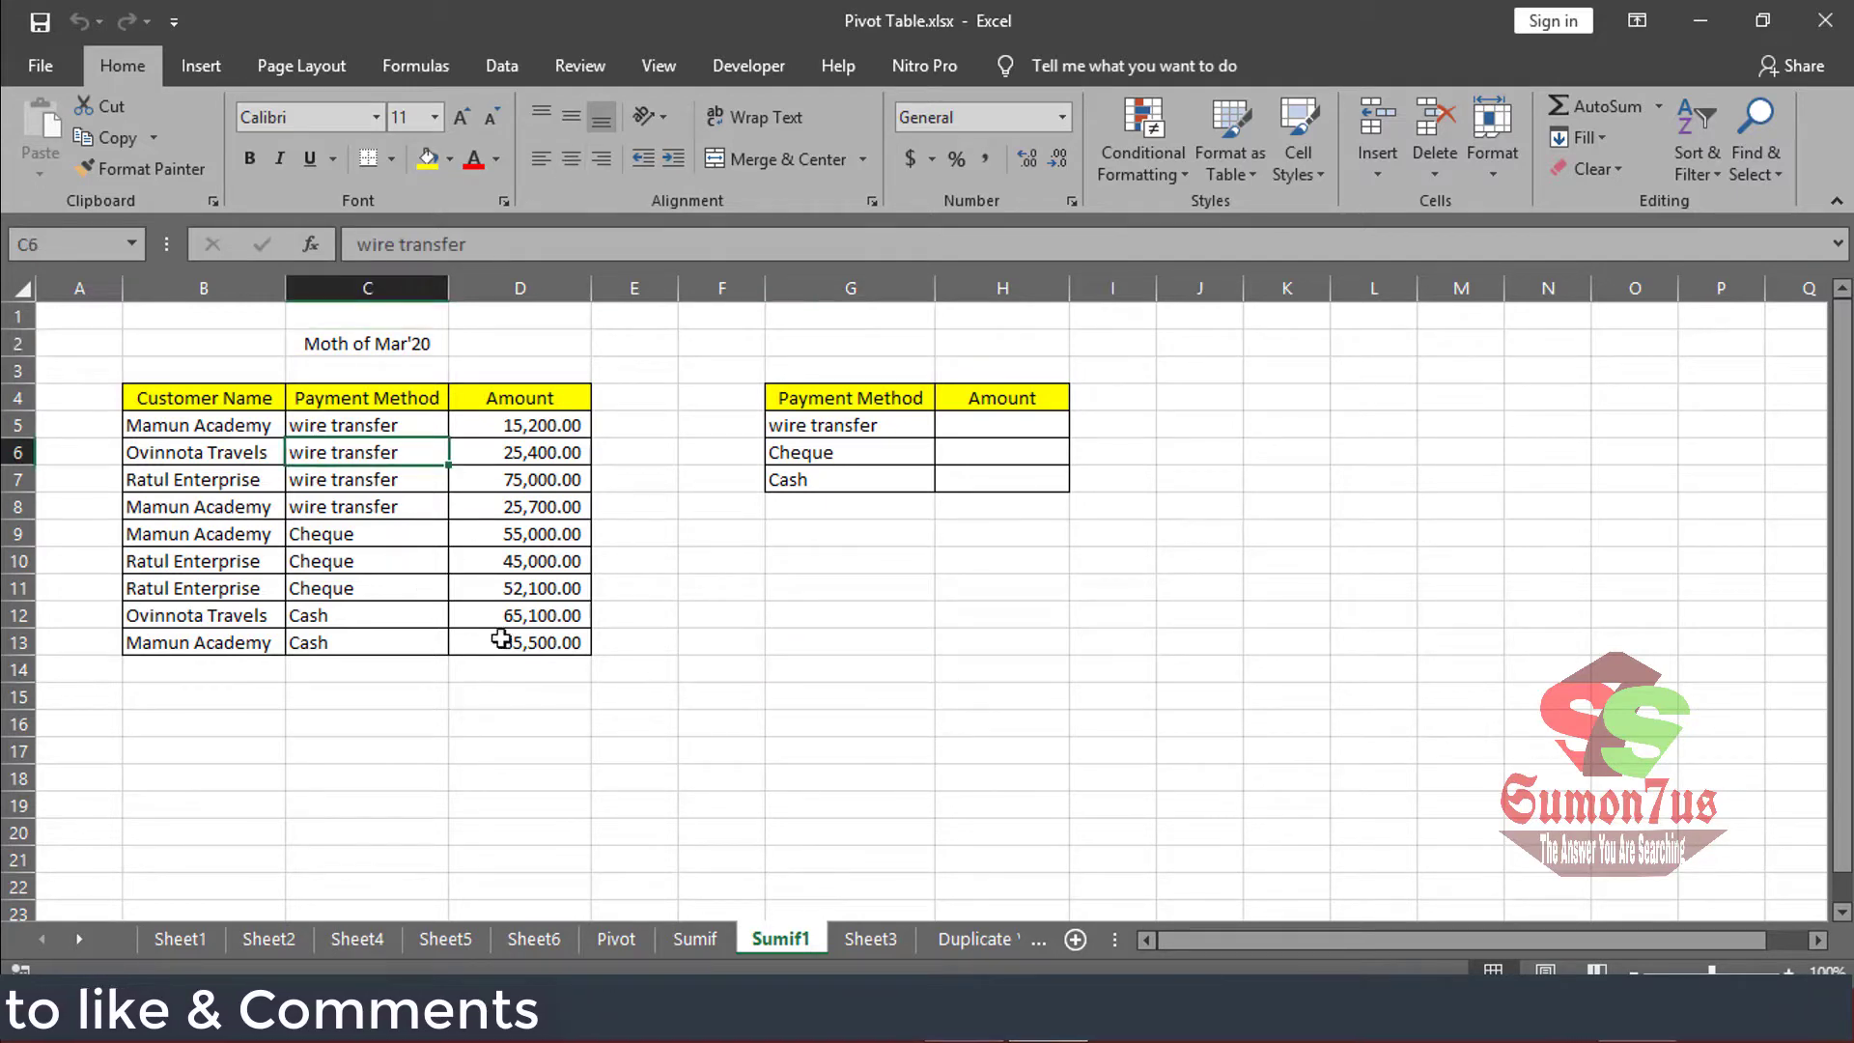
pyautogui.click(373, 562)
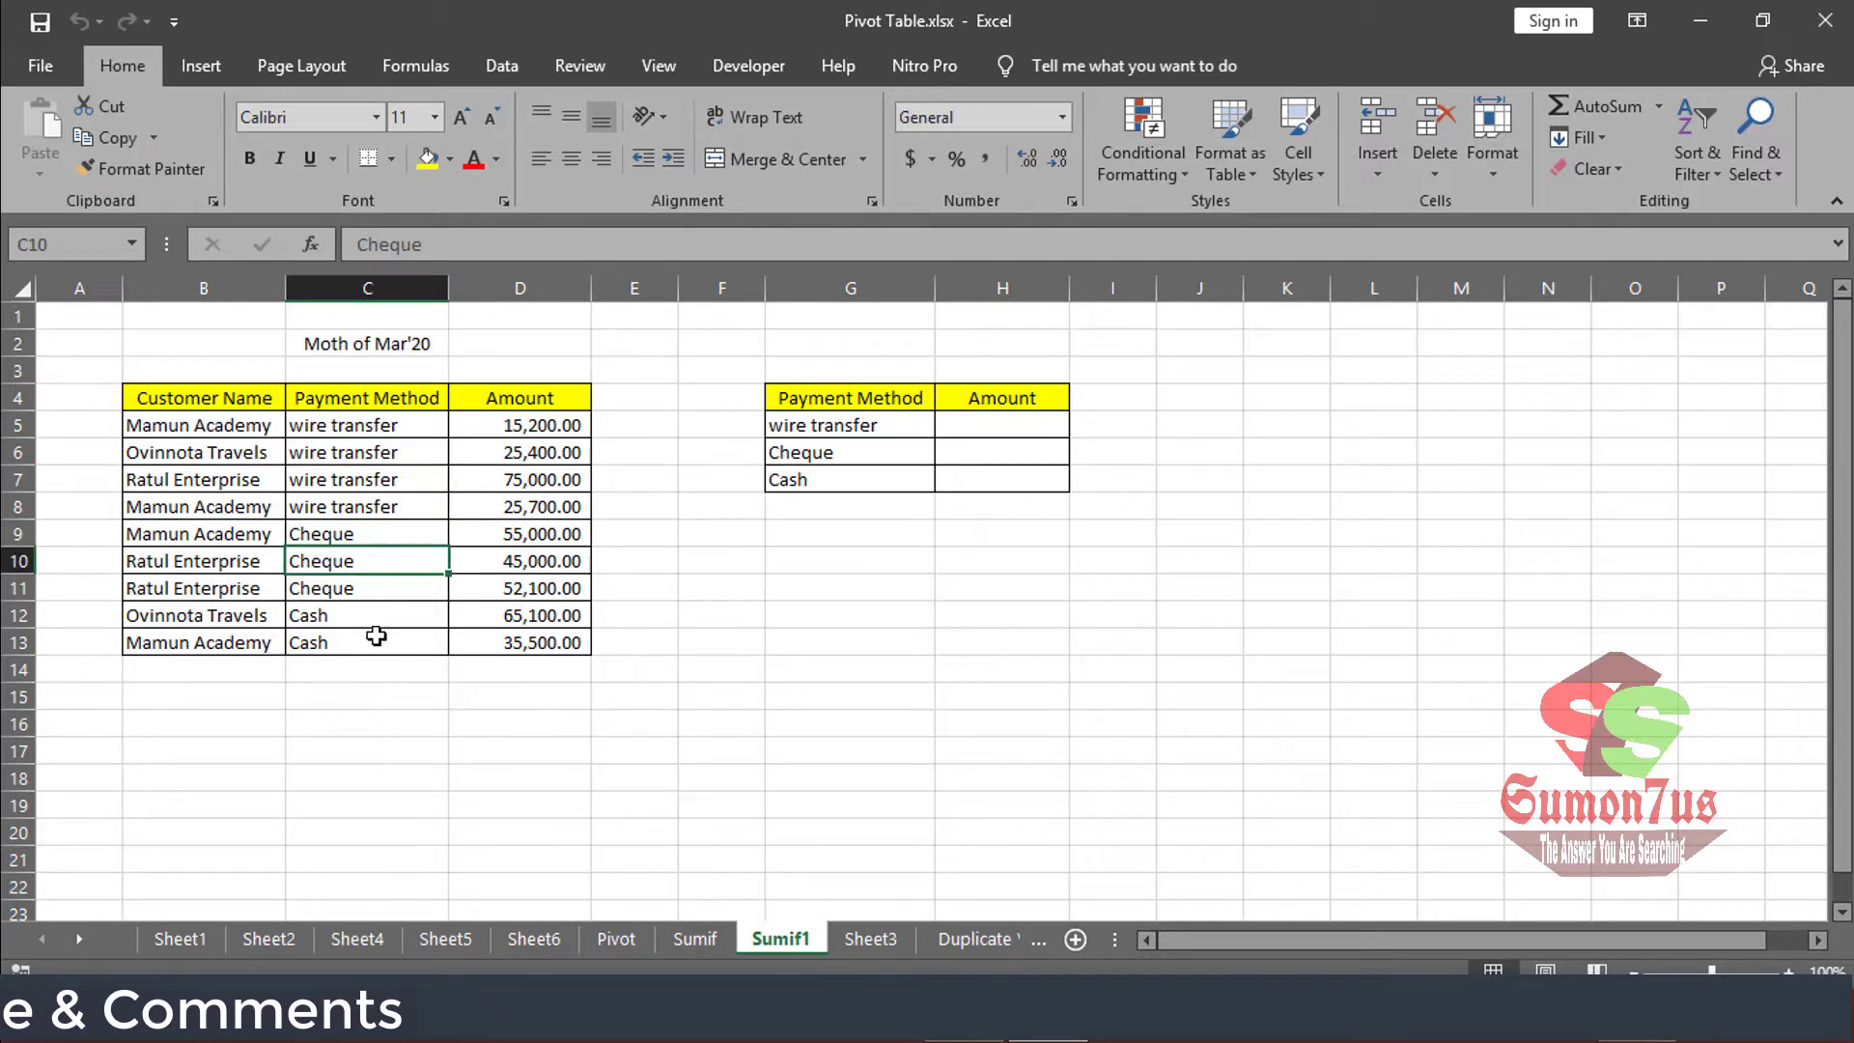
pyautogui.click(743, 701)
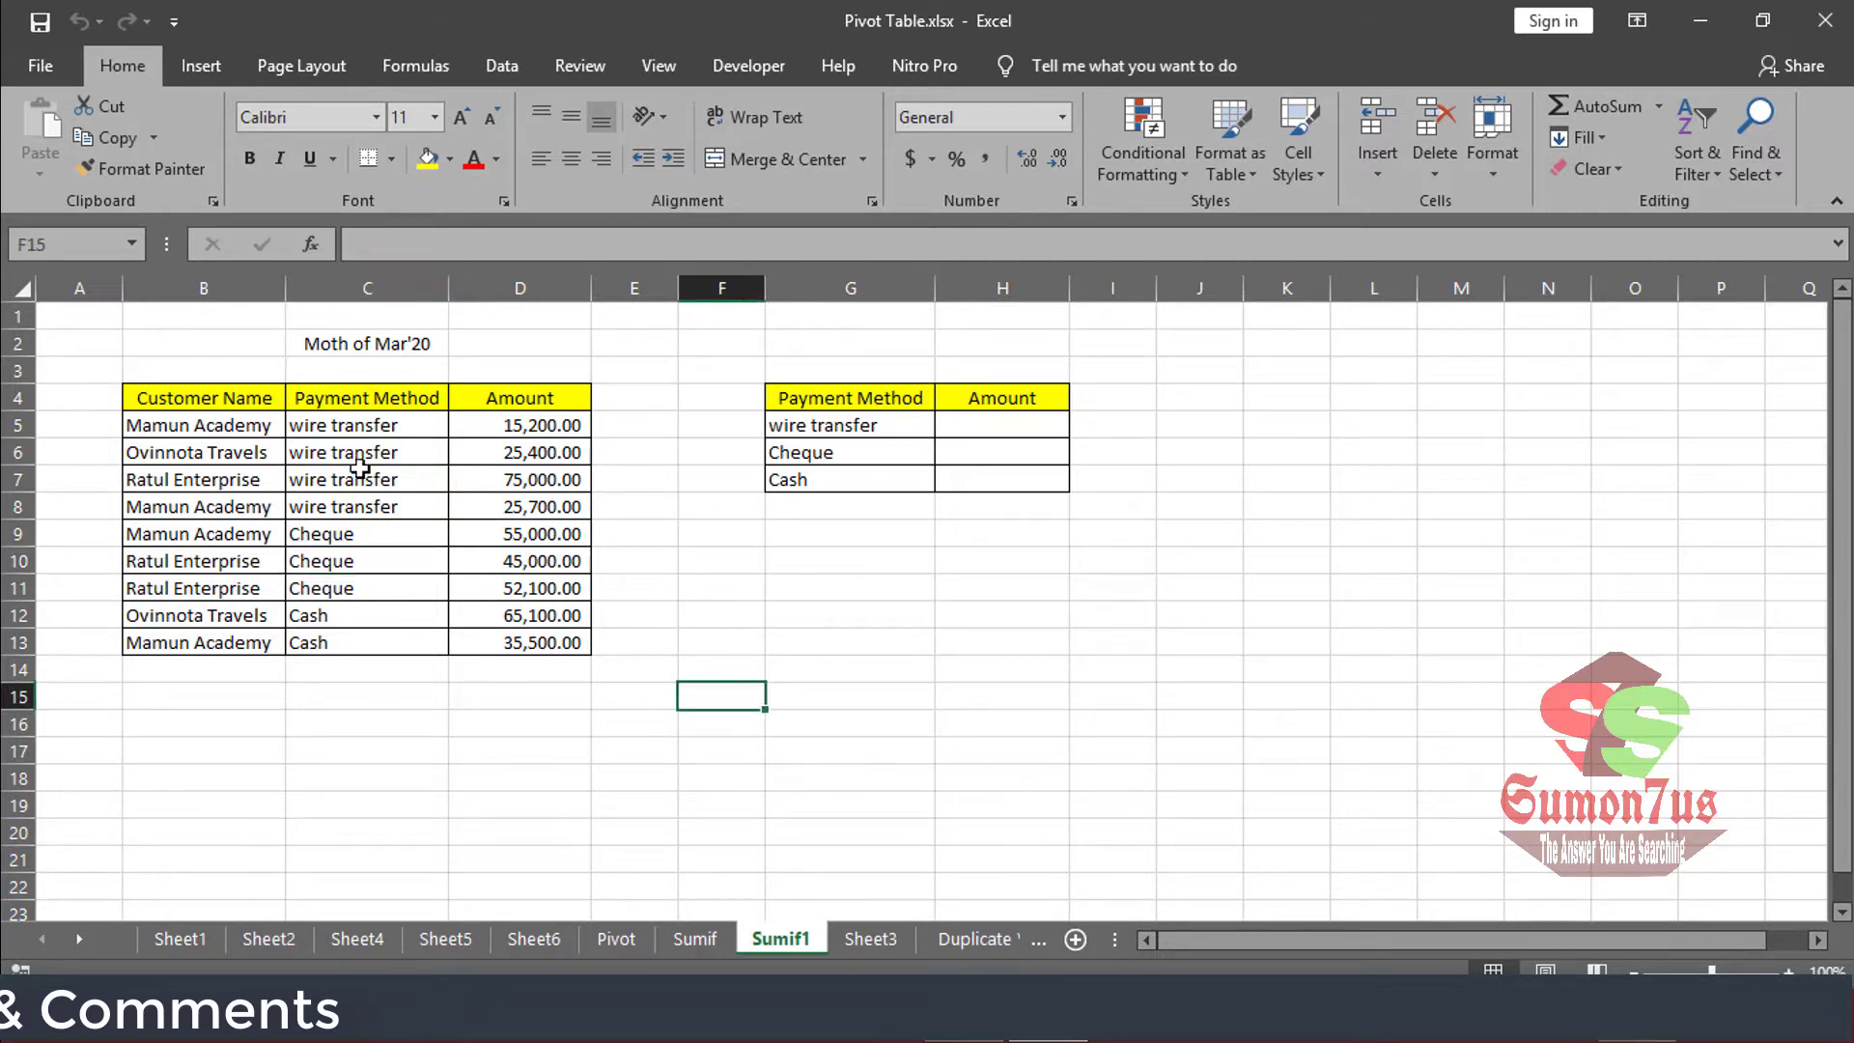
pyautogui.moveTo(343, 436); pyautogui.dragTo(331, 607)
pyautogui.click(961, 579)
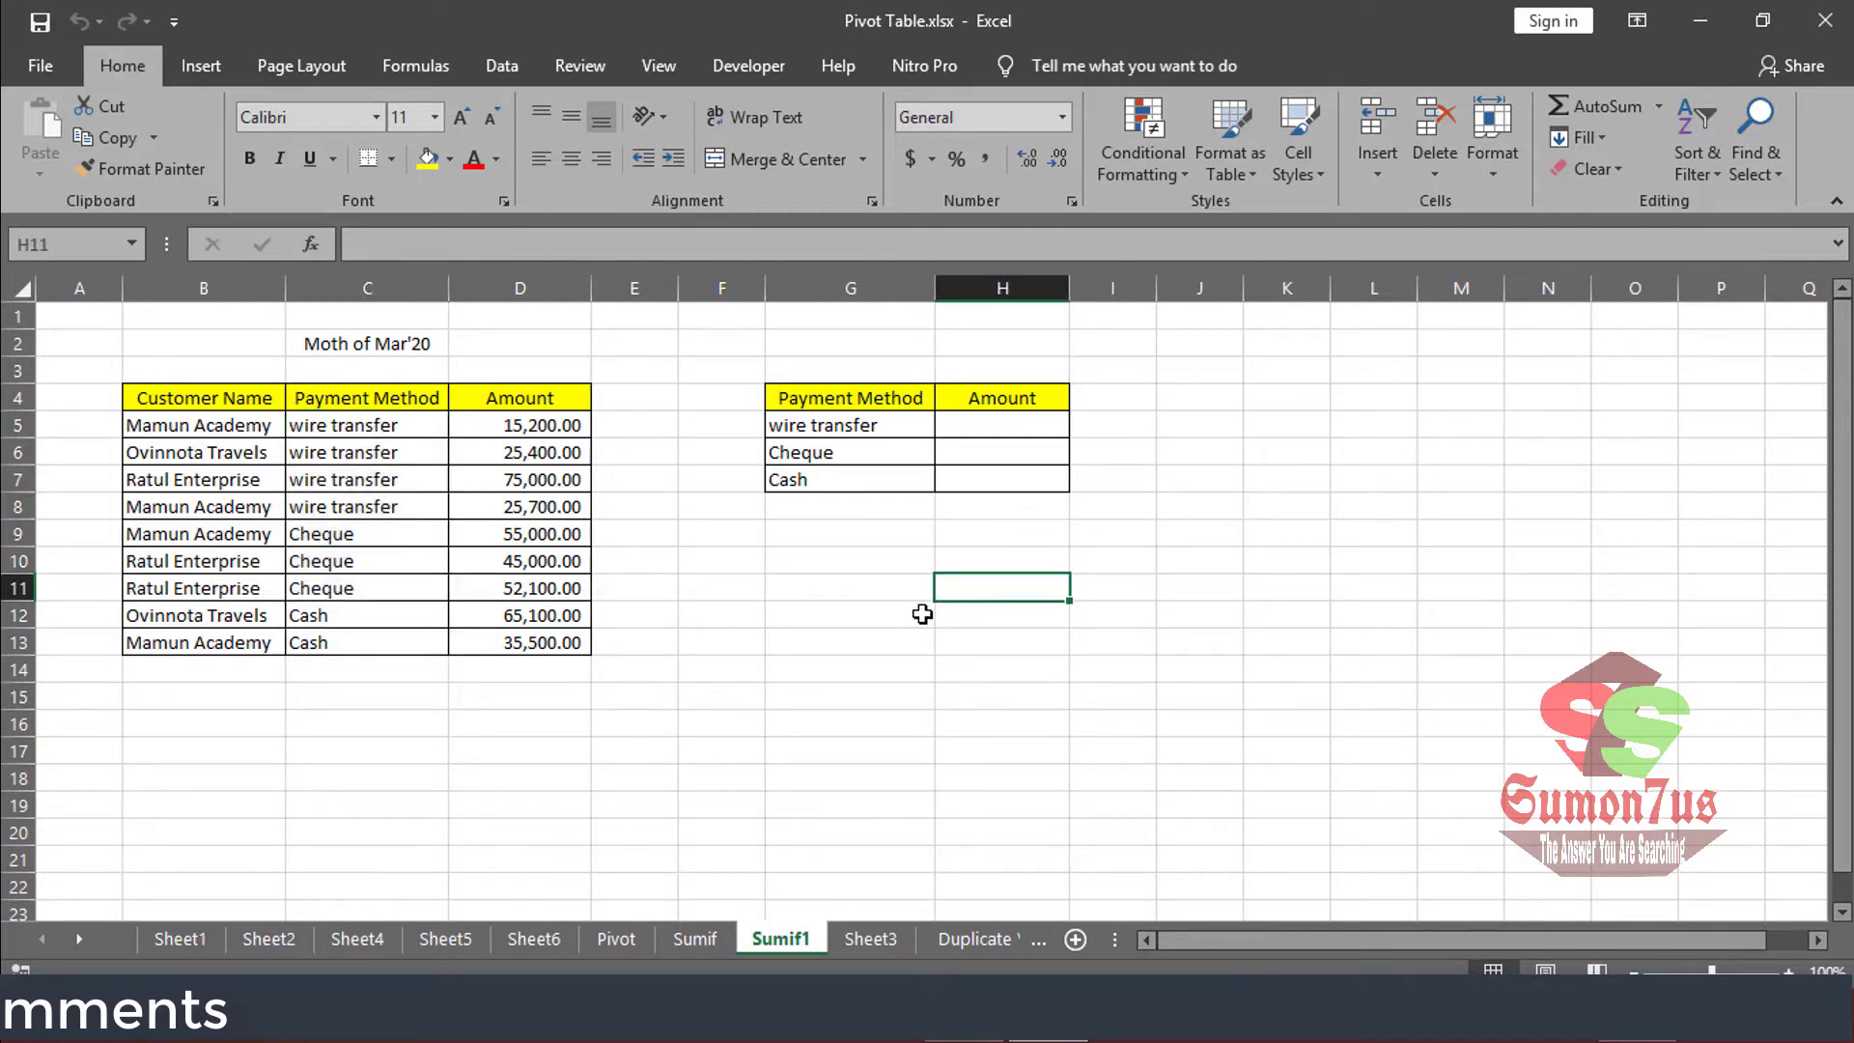
pyautogui.click(997, 425)
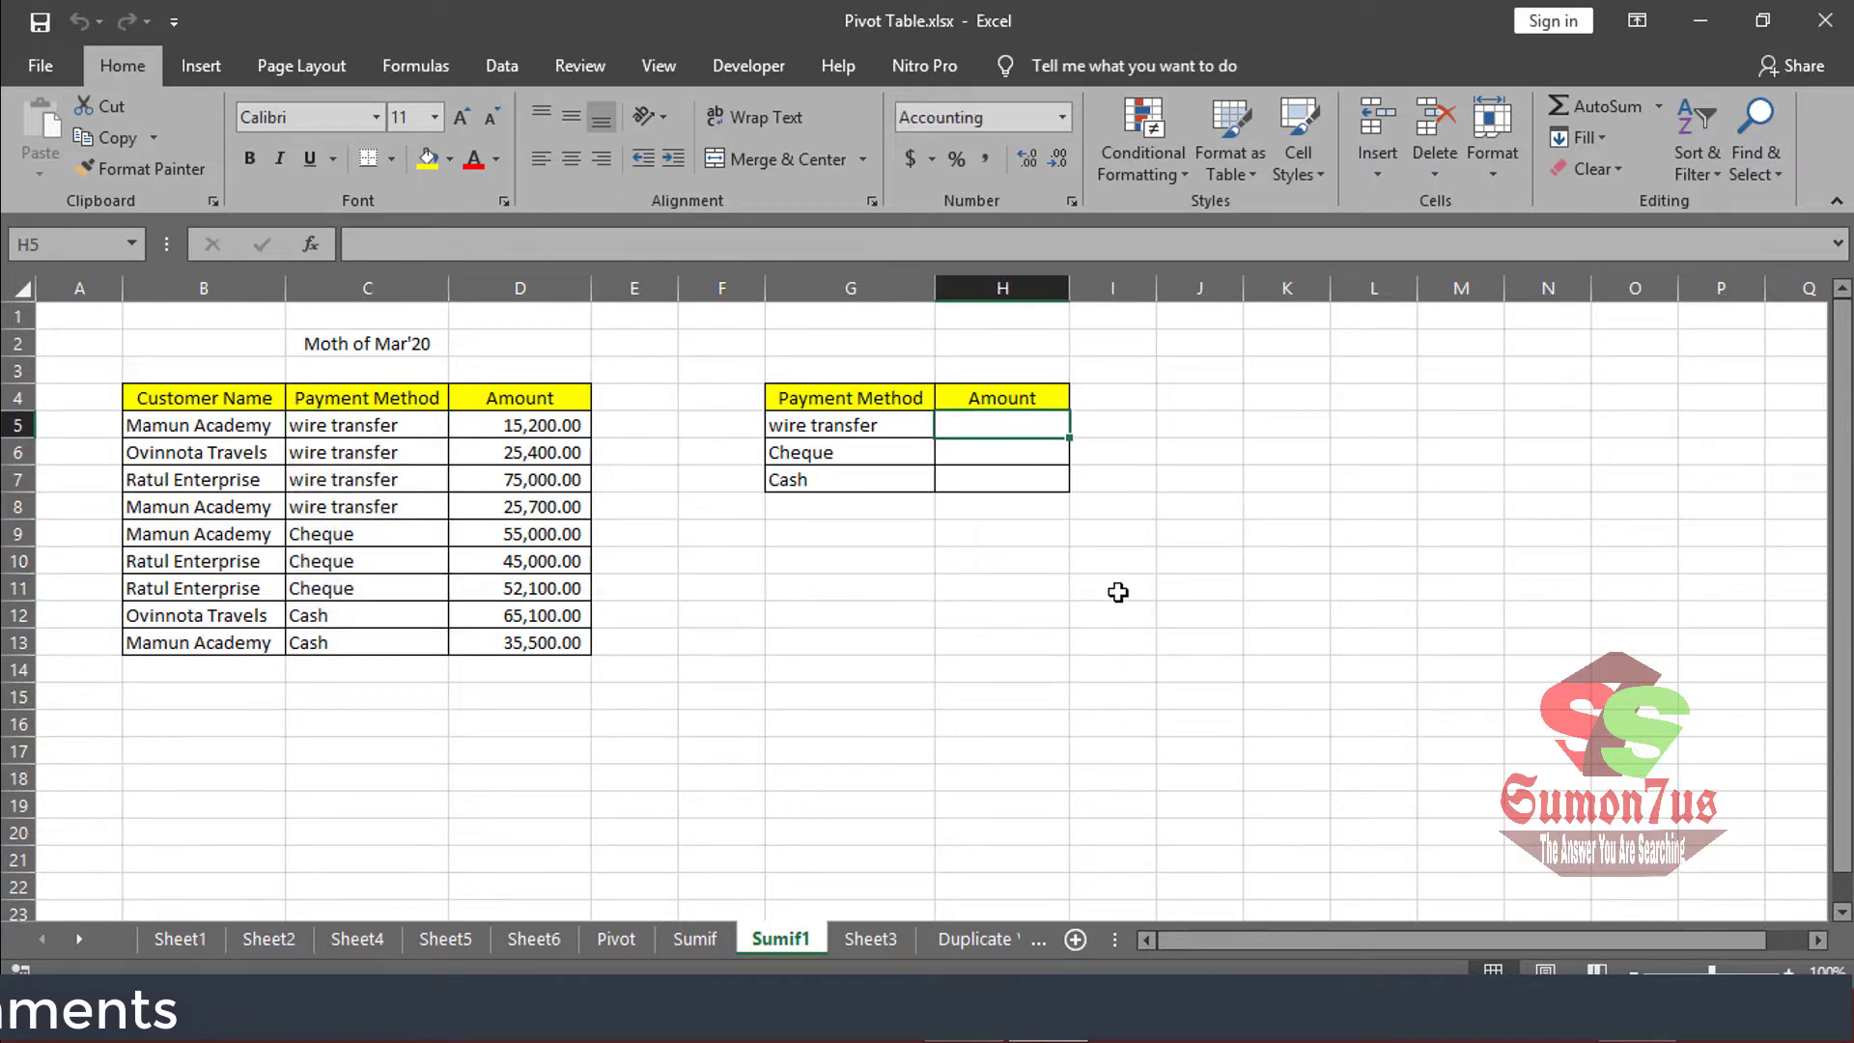
pyautogui.click(1060, 606)
pyautogui.click(976, 430)
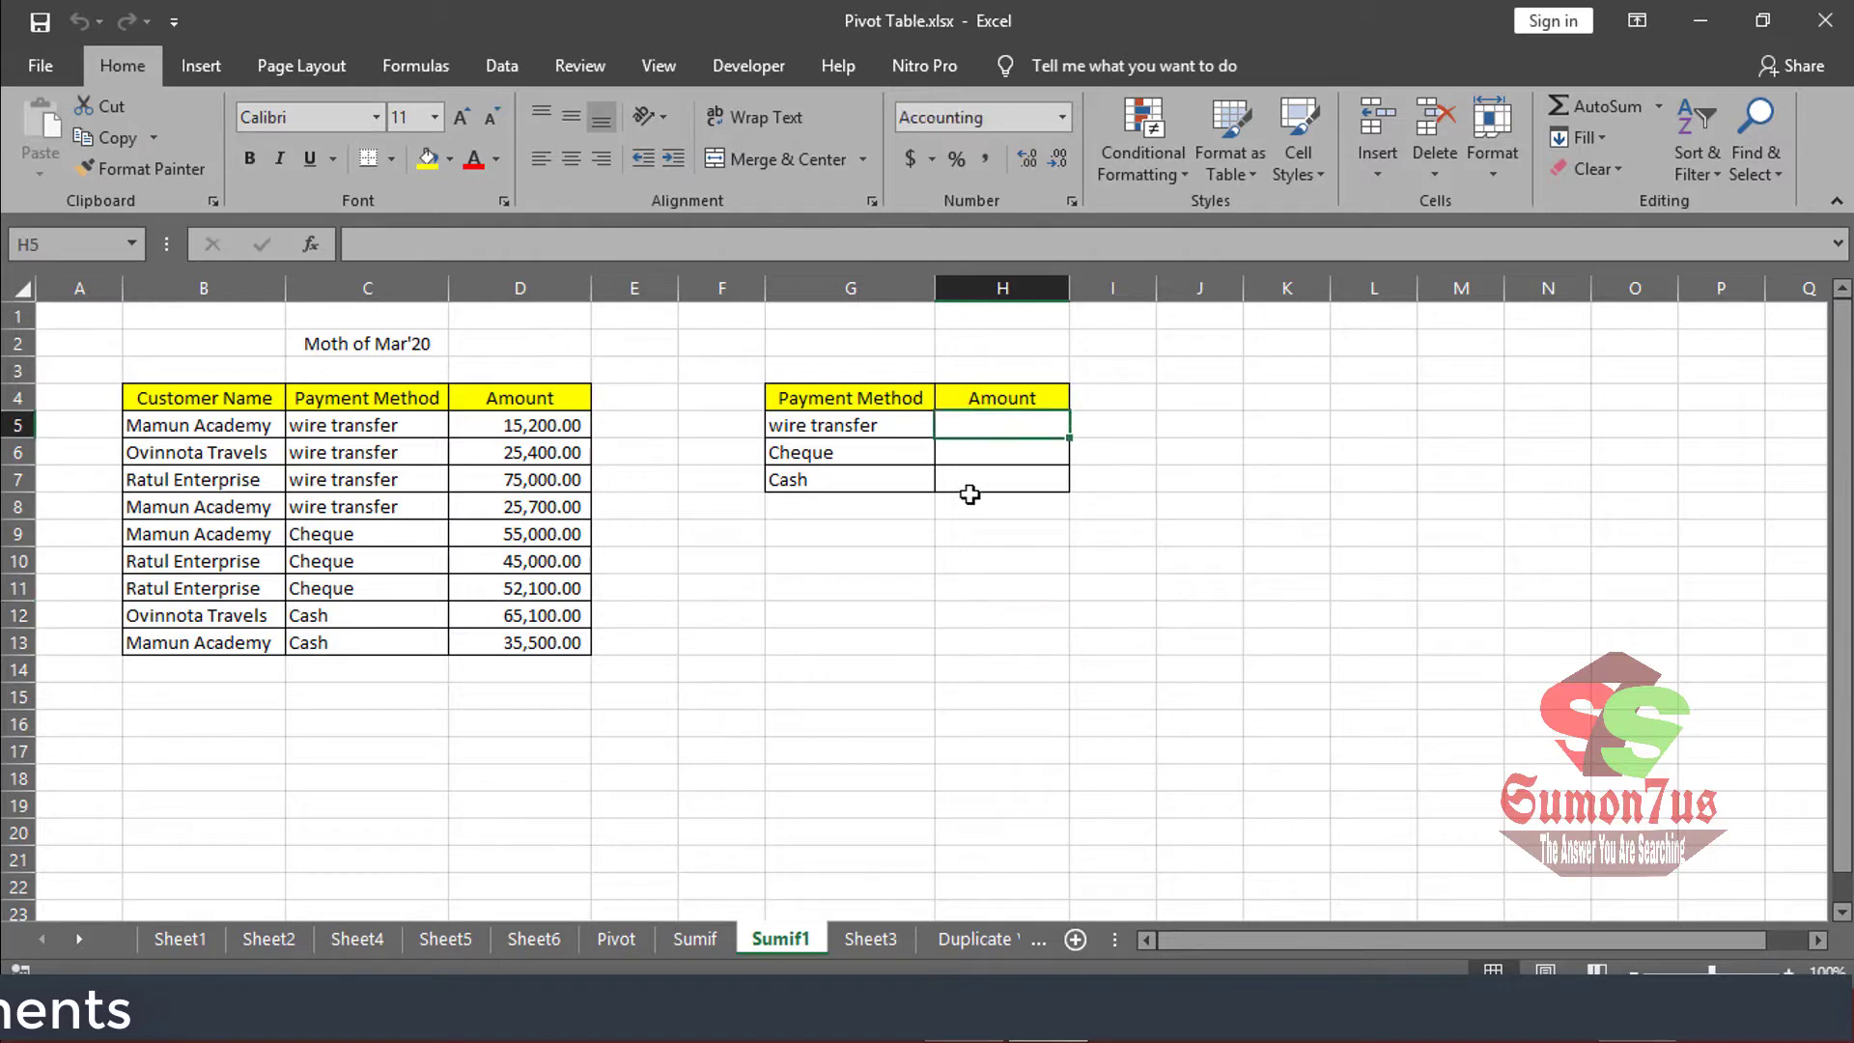
pyautogui.click(831, 421)
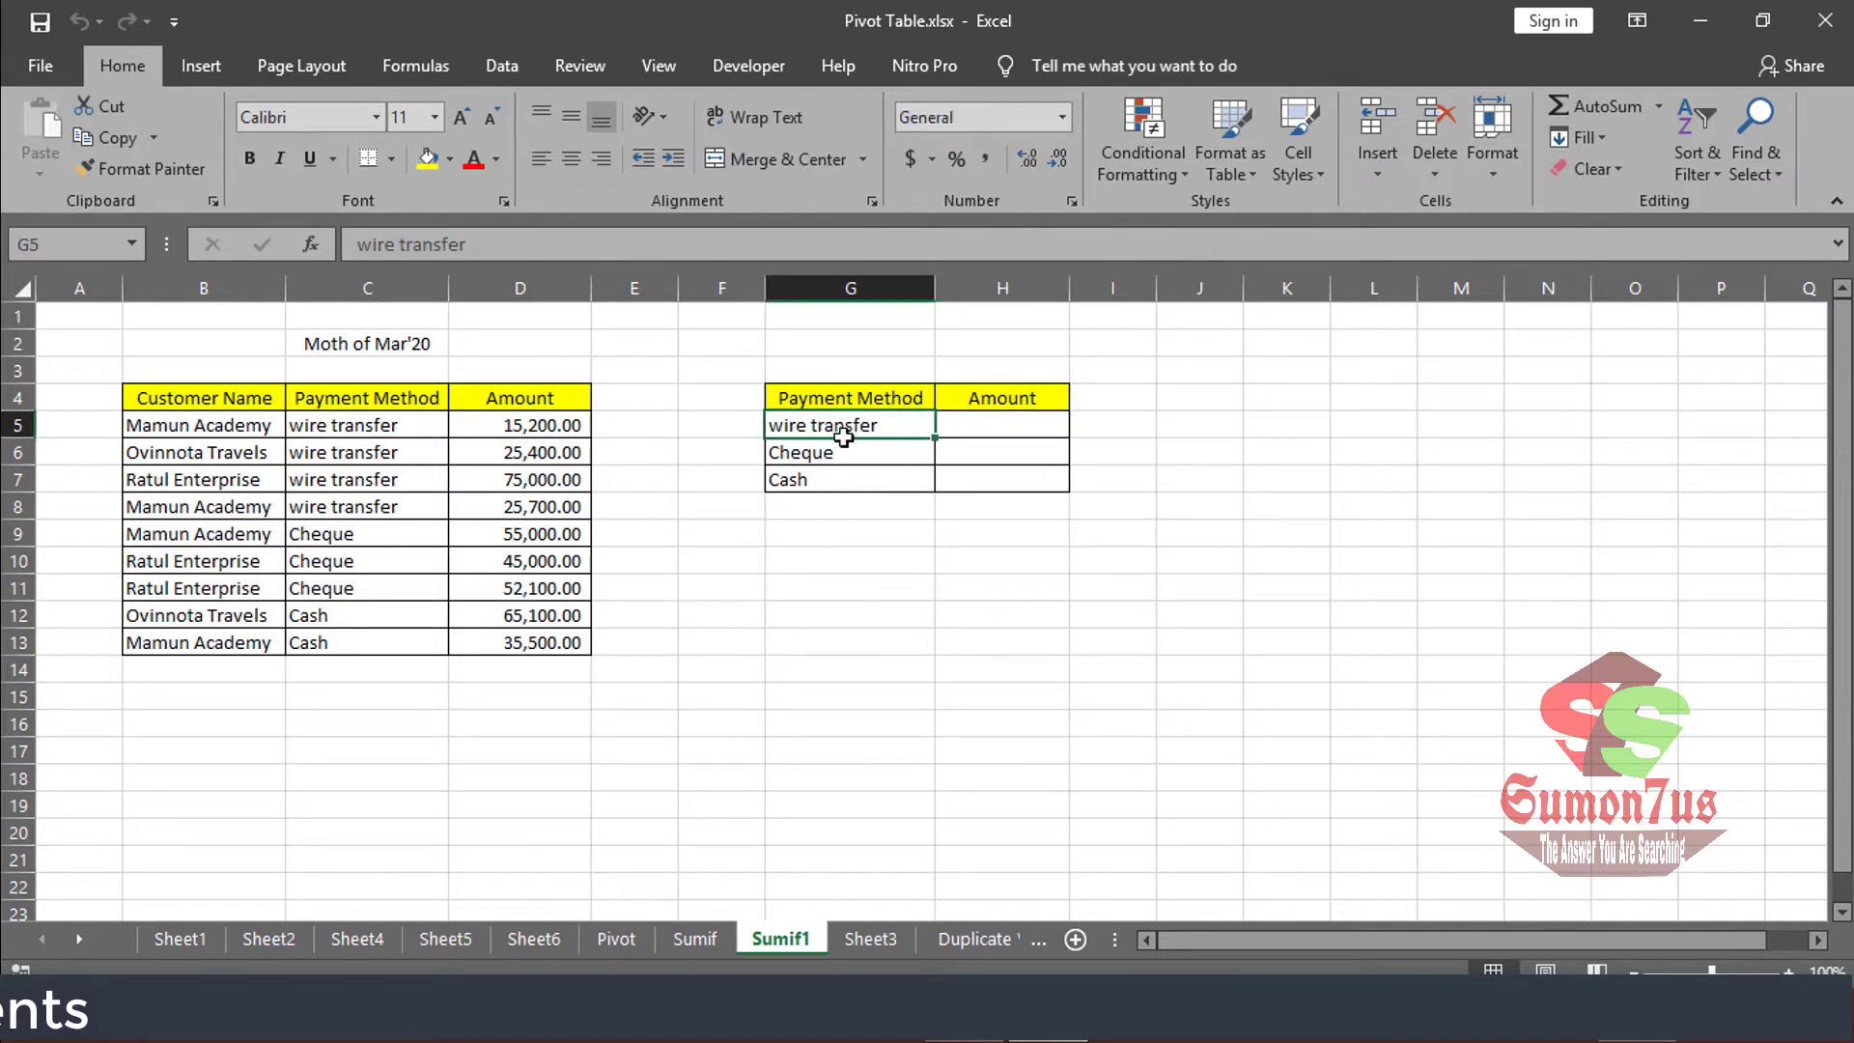
pyautogui.moveTo(389, 437); pyautogui.dragTo(443, 484)
pyautogui.click(1003, 423)
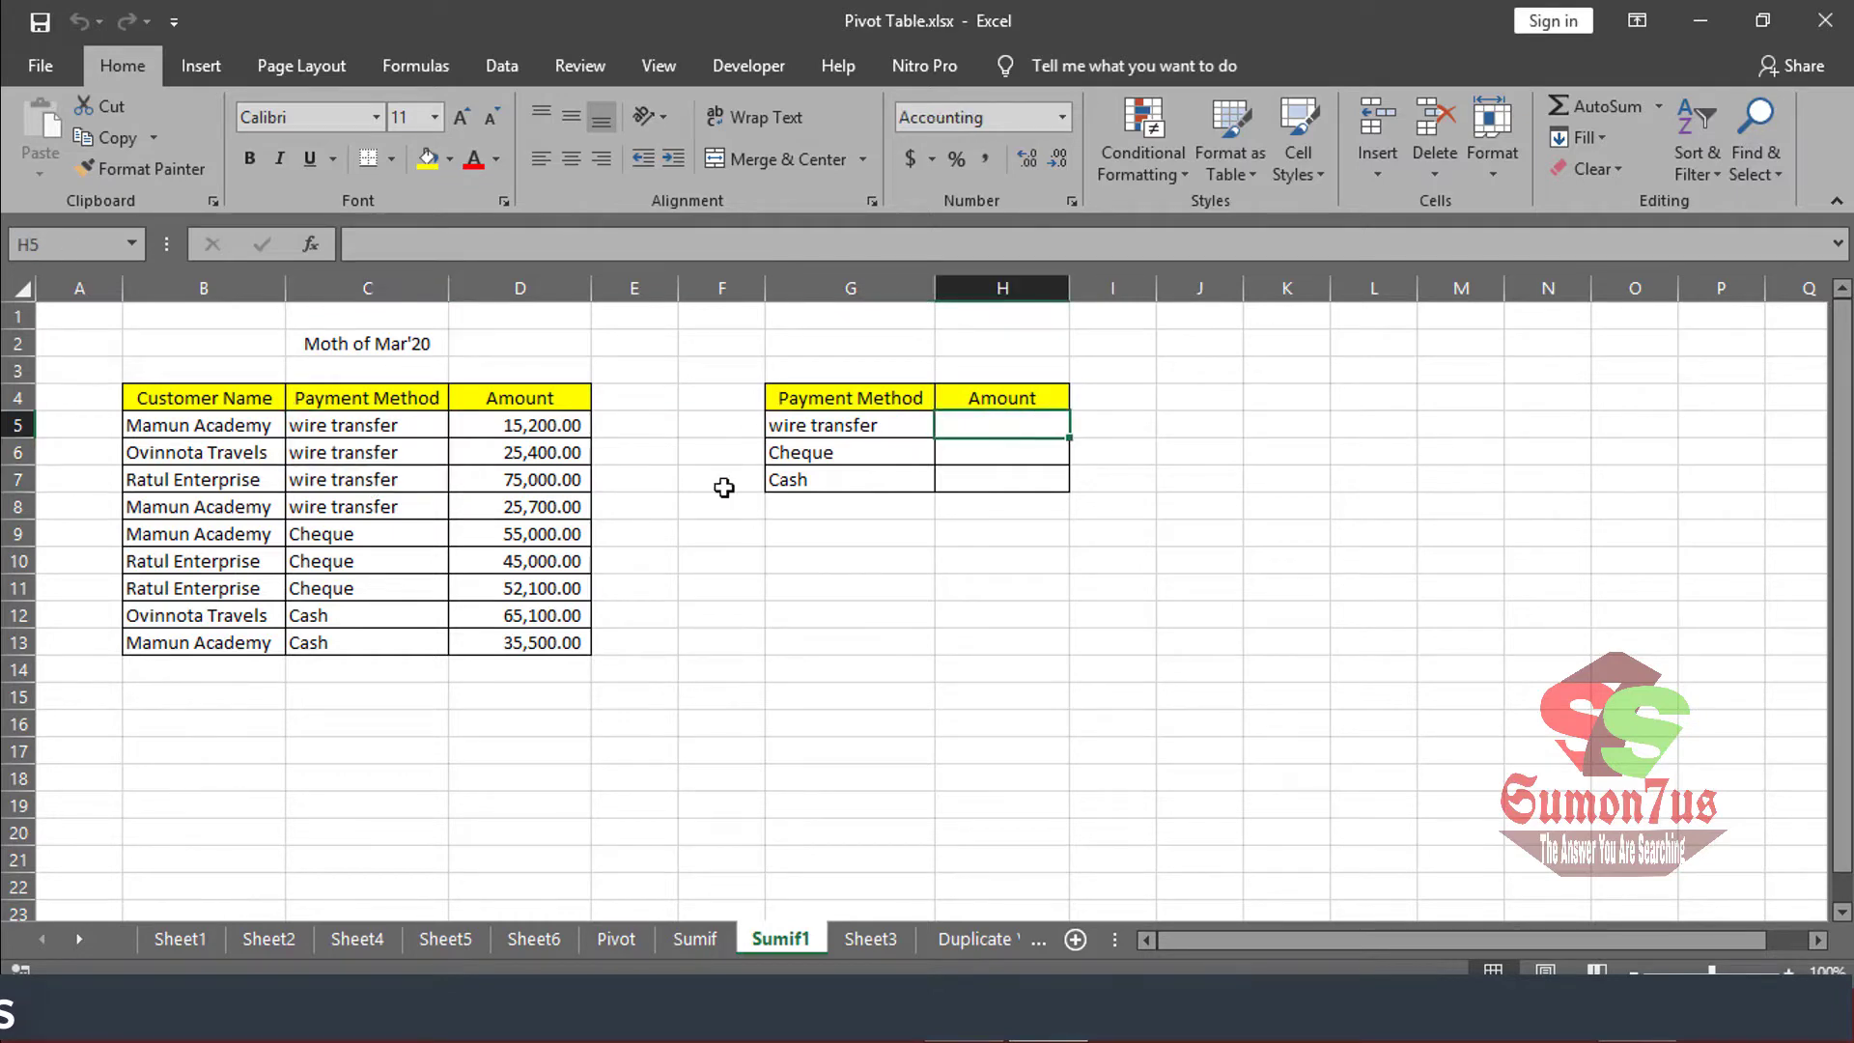
pyautogui.click(360, 341)
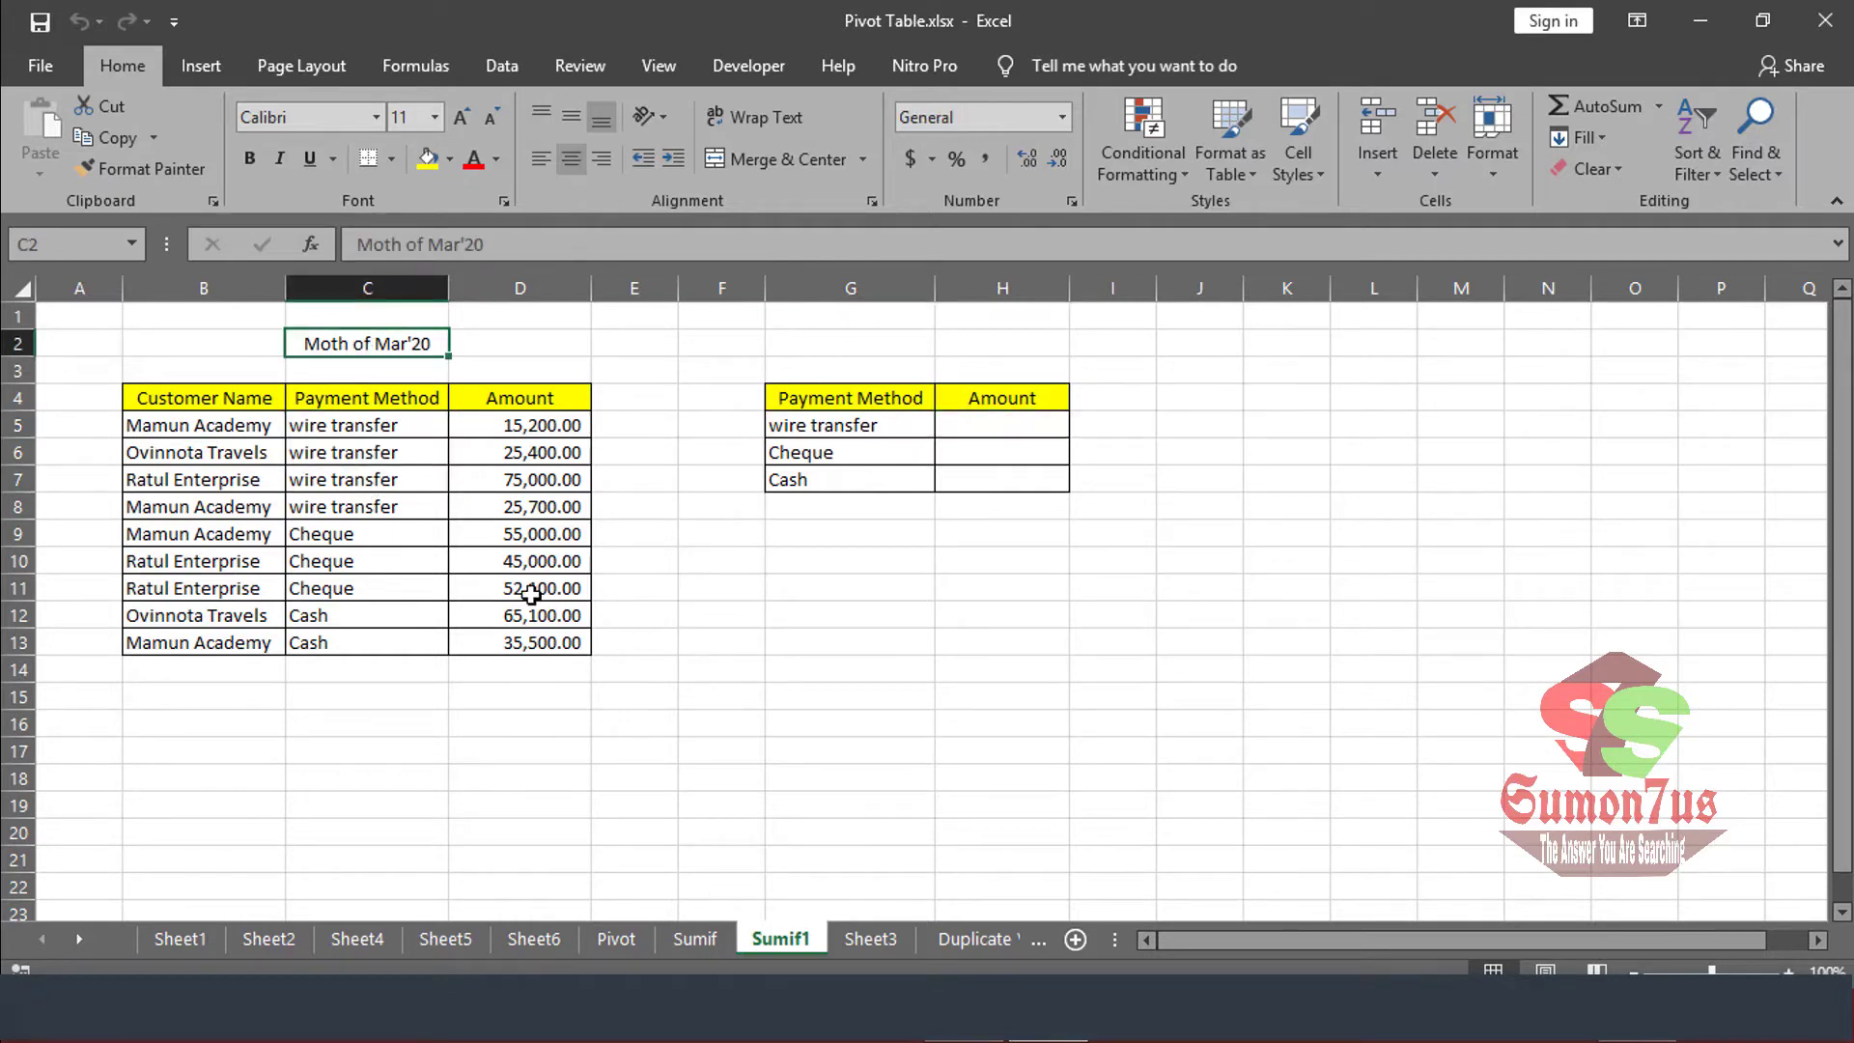
pyautogui.click(985, 426)
# Begin a SUMIF formula in H5 by picking SUMIF from the autocomplete list.
pyautogui.write('==')
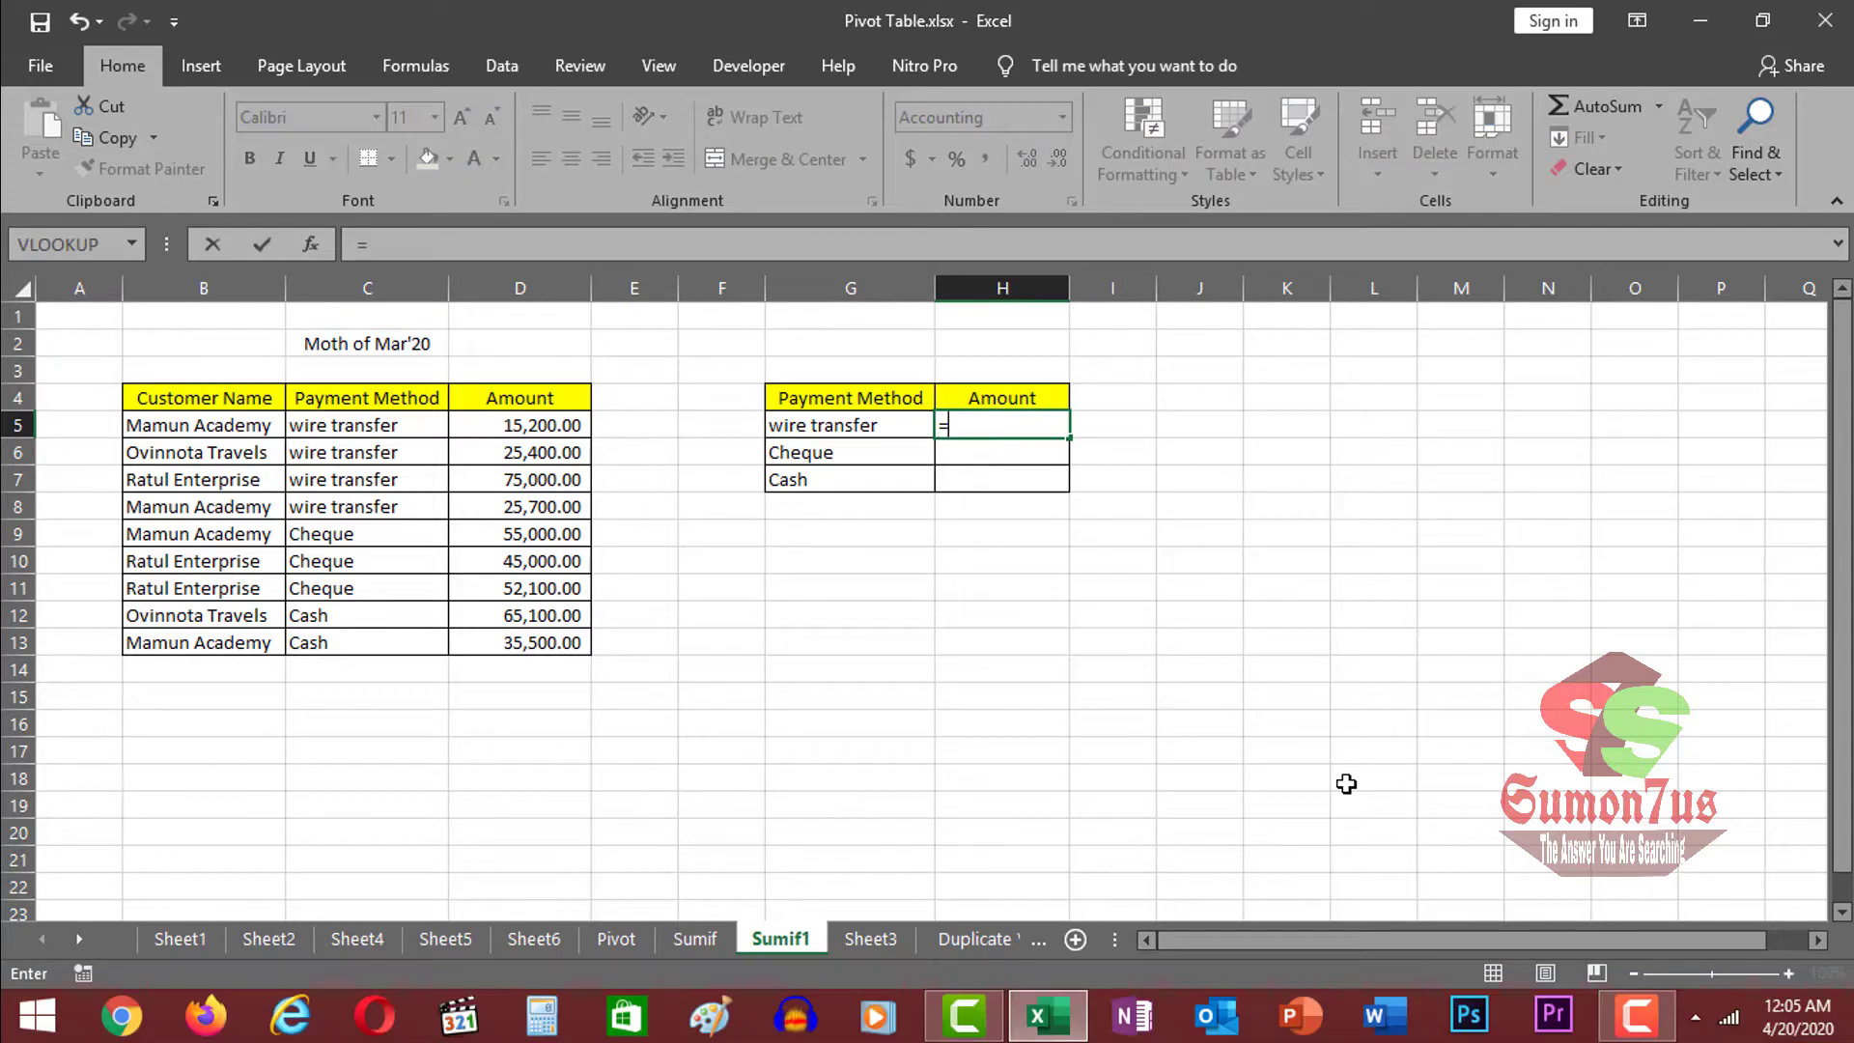
pyautogui.write('sum')
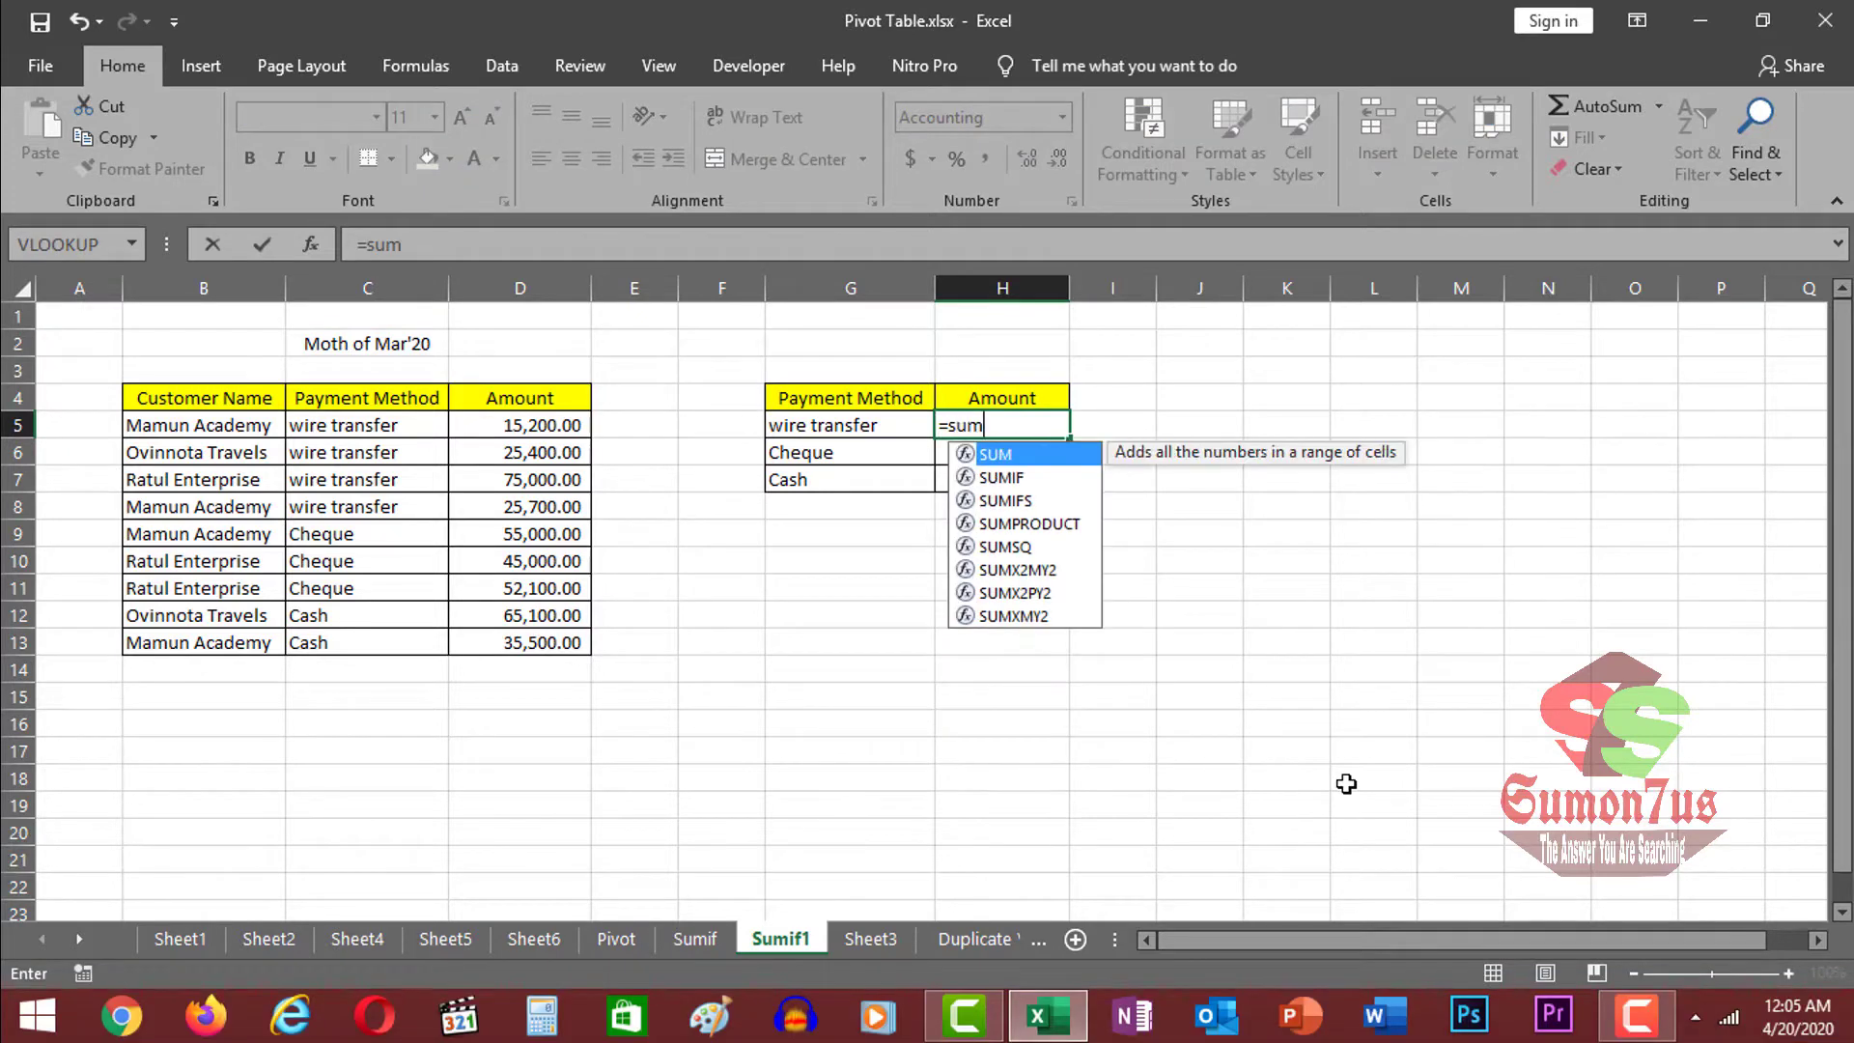
pyautogui.write('i')
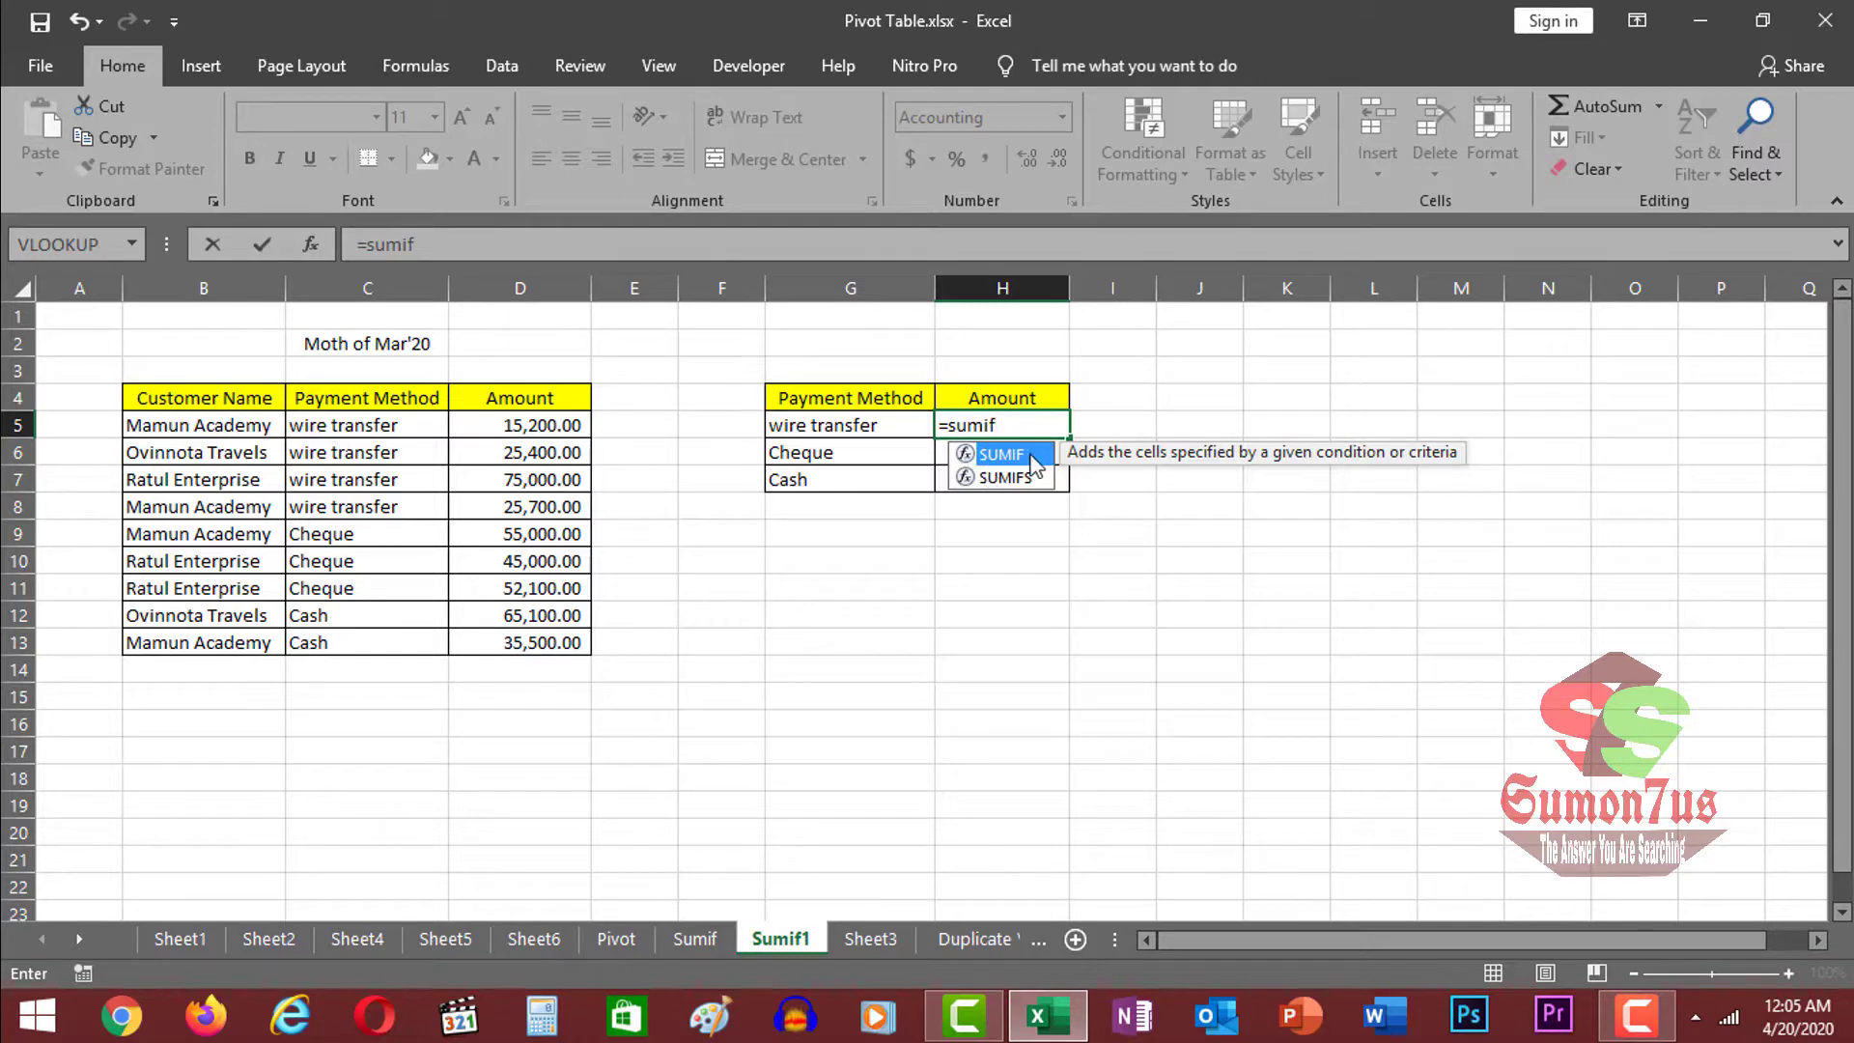
pyautogui.write('f')
pyautogui.doubleClick(1001, 454)
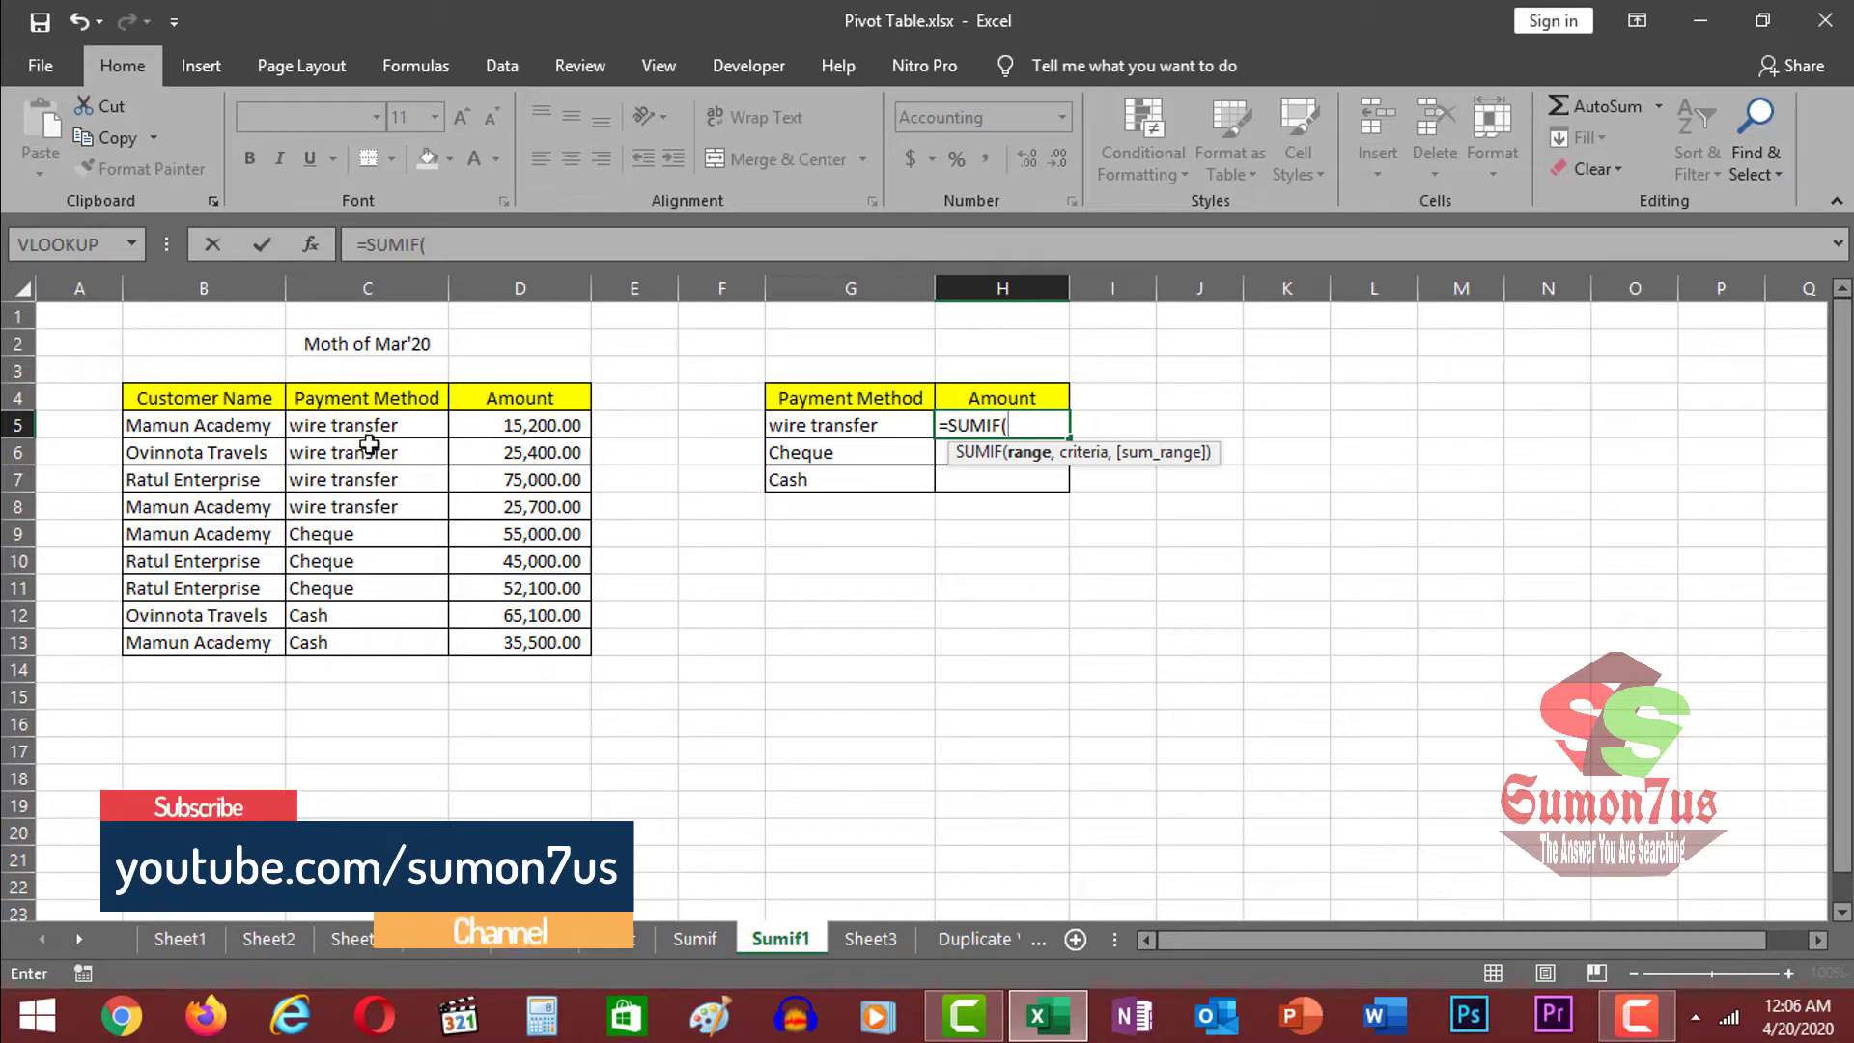
# Use the whole Payment Method column C:C as the SUMIF range, followed by a comma.
pyautogui.moveTo(370, 425); pyautogui.dragTo(356, 644)
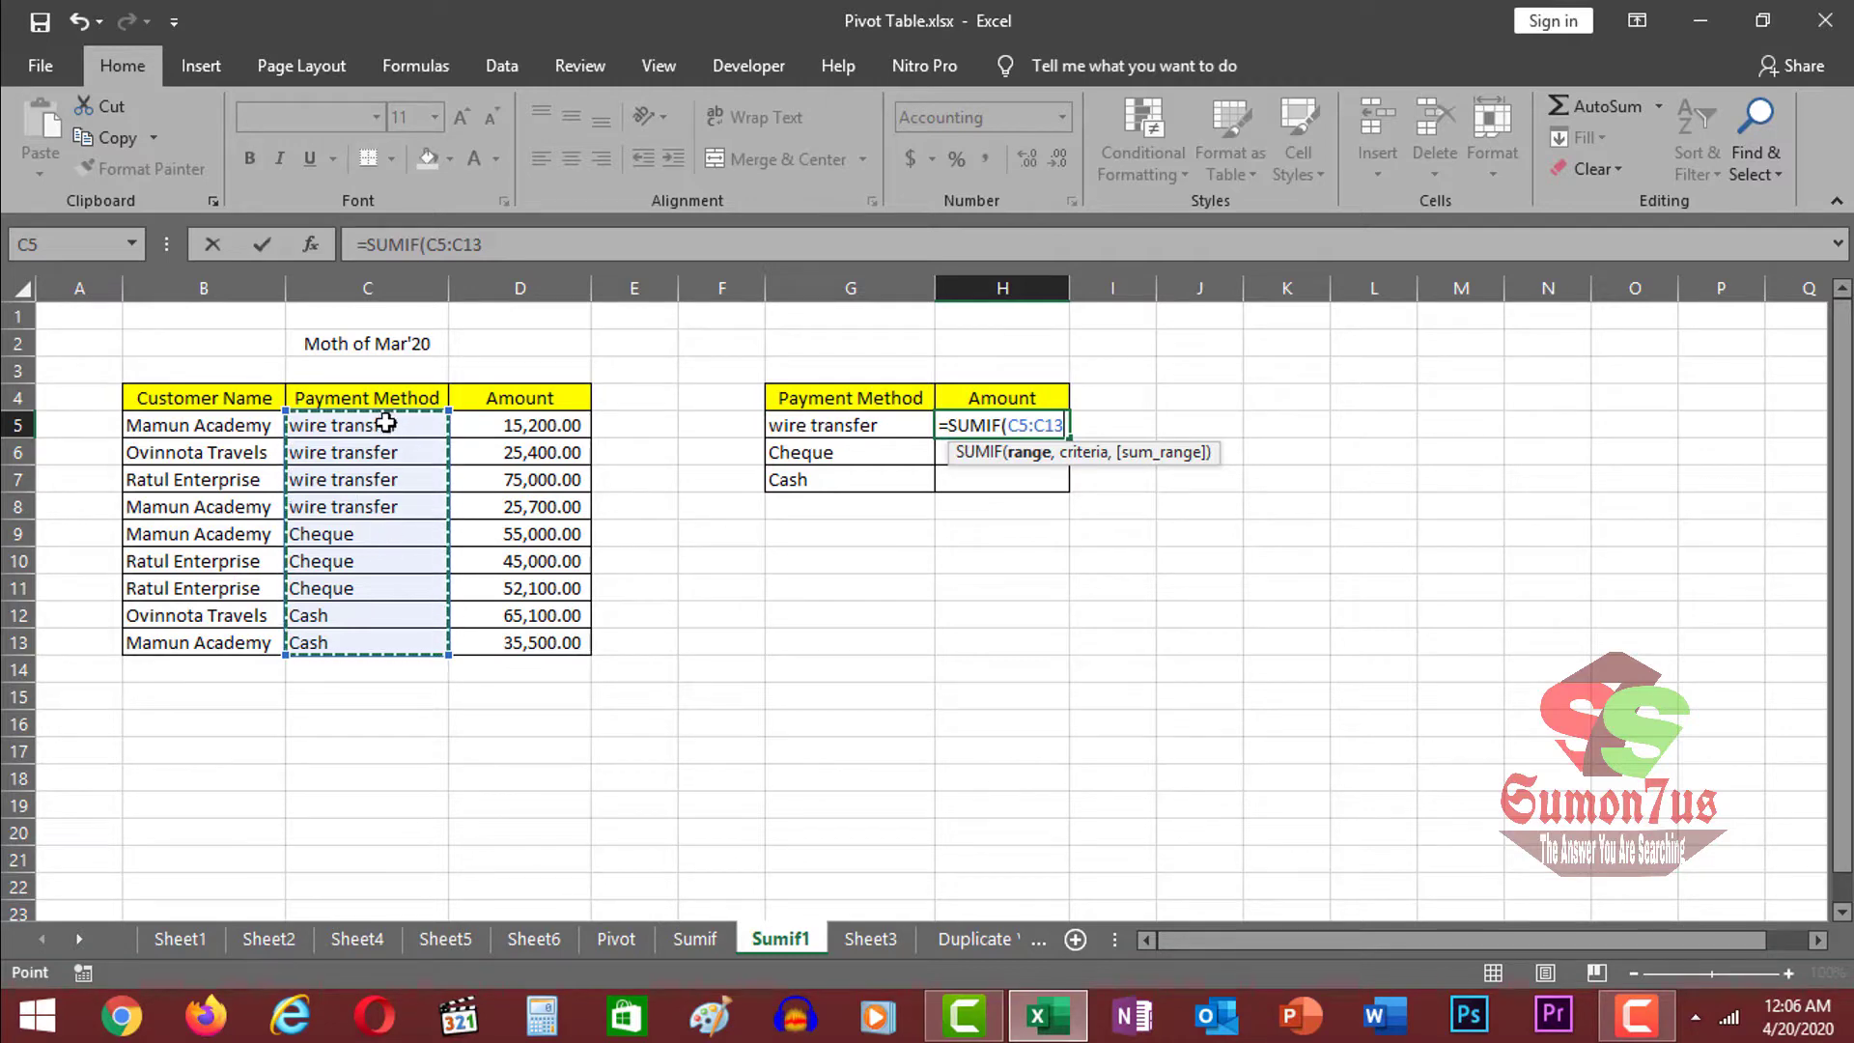
pyautogui.click(841, 426)
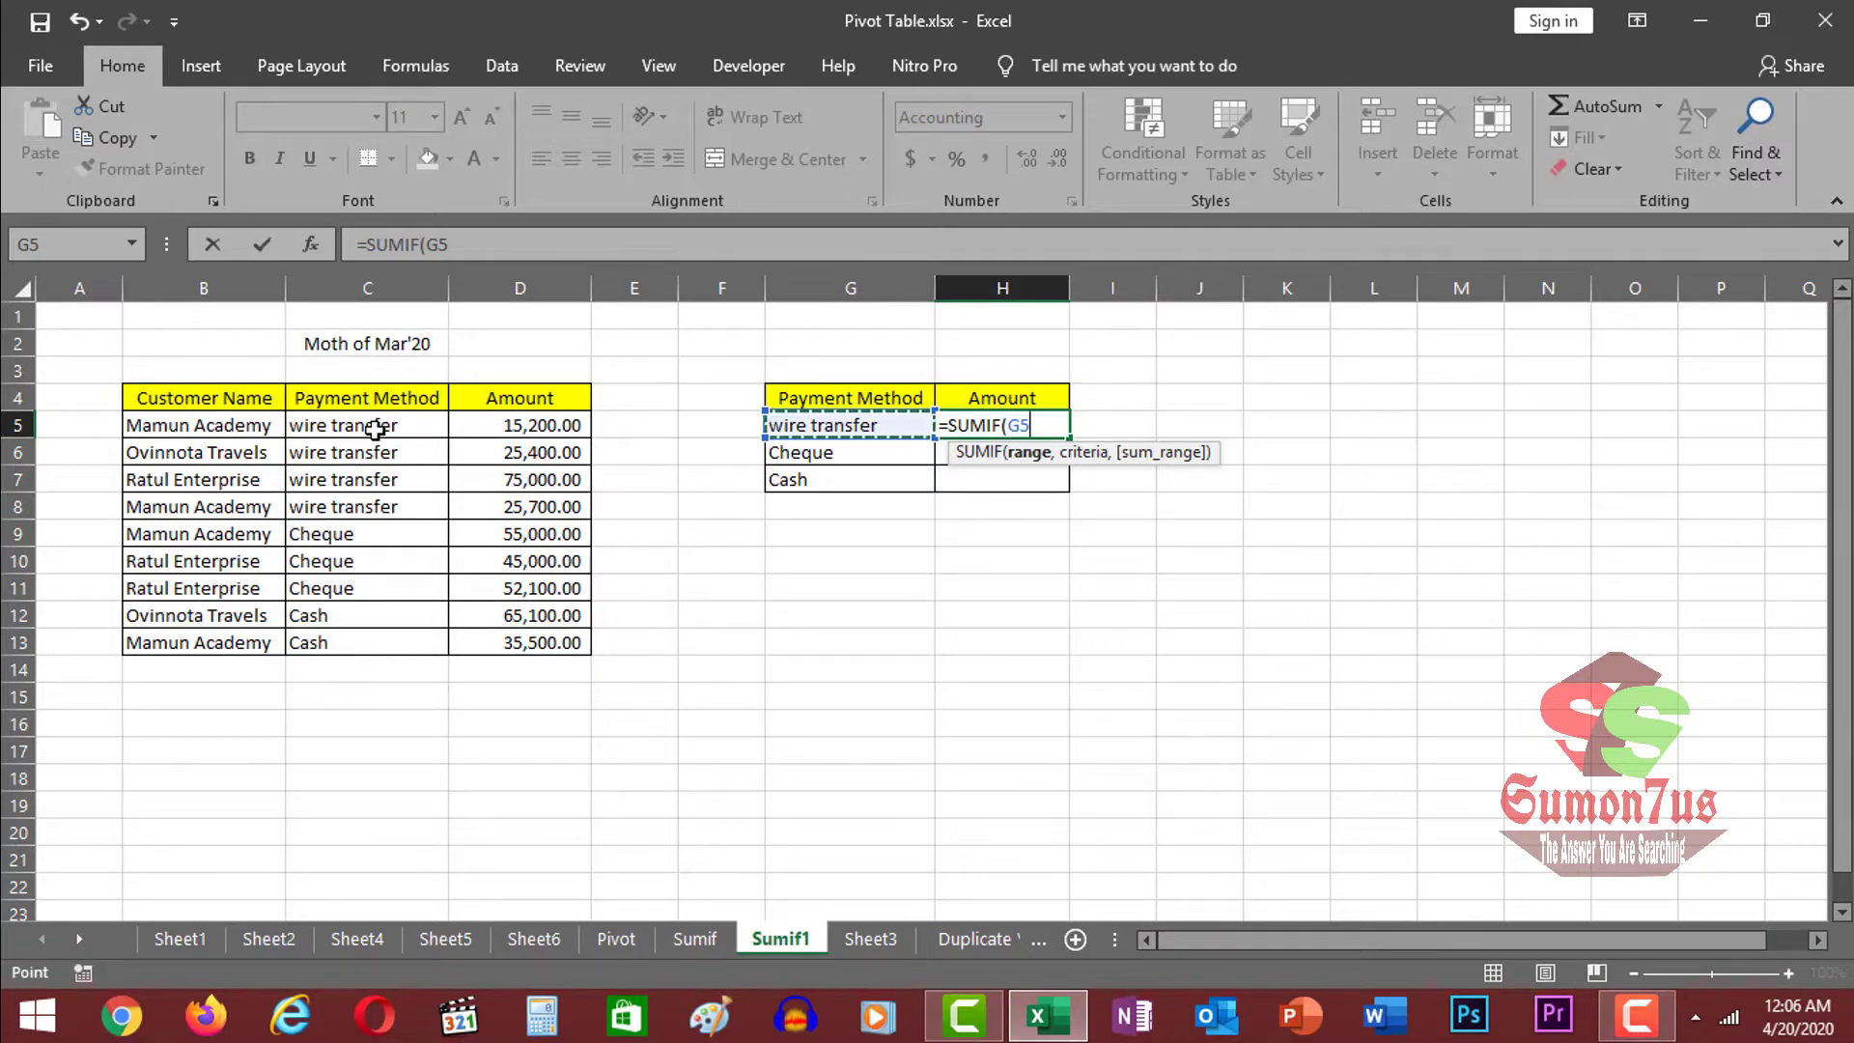
pyautogui.click(401, 281)
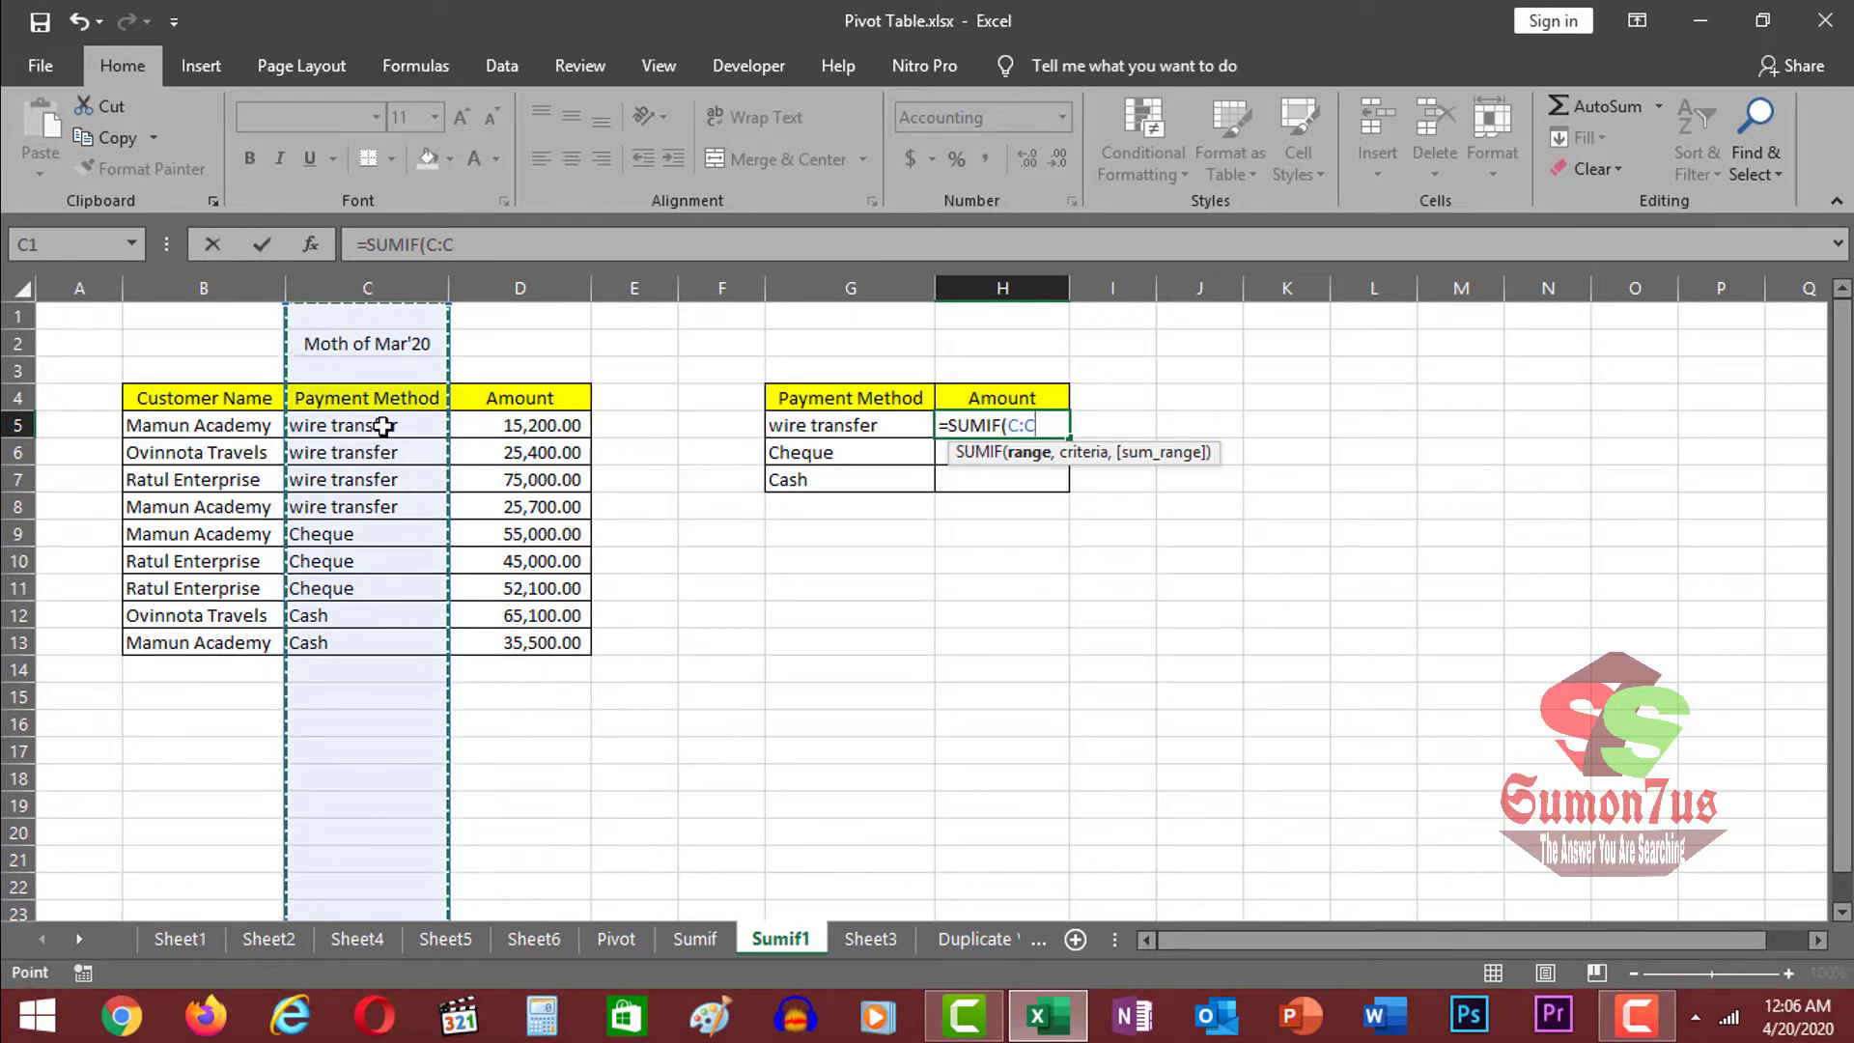
pyautogui.moveTo(380, 422); pyautogui.dragTo(356, 604)
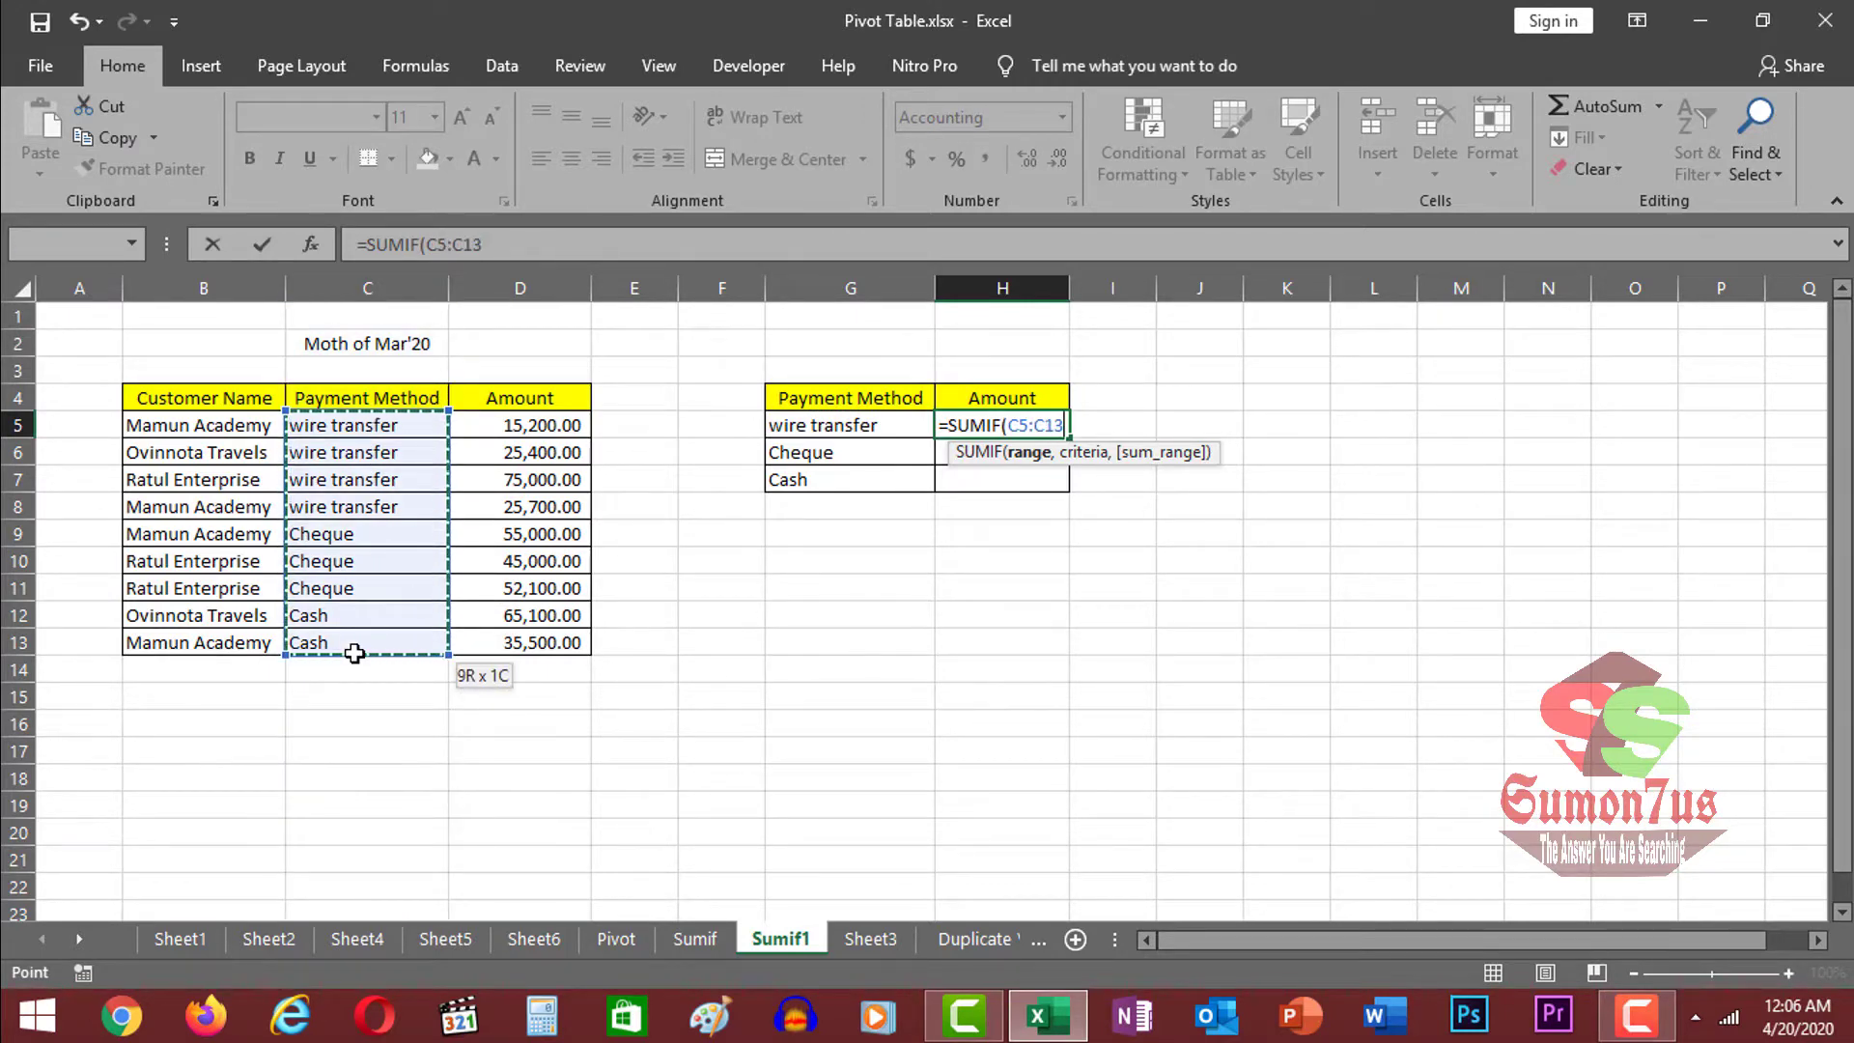
pyautogui.click(385, 271)
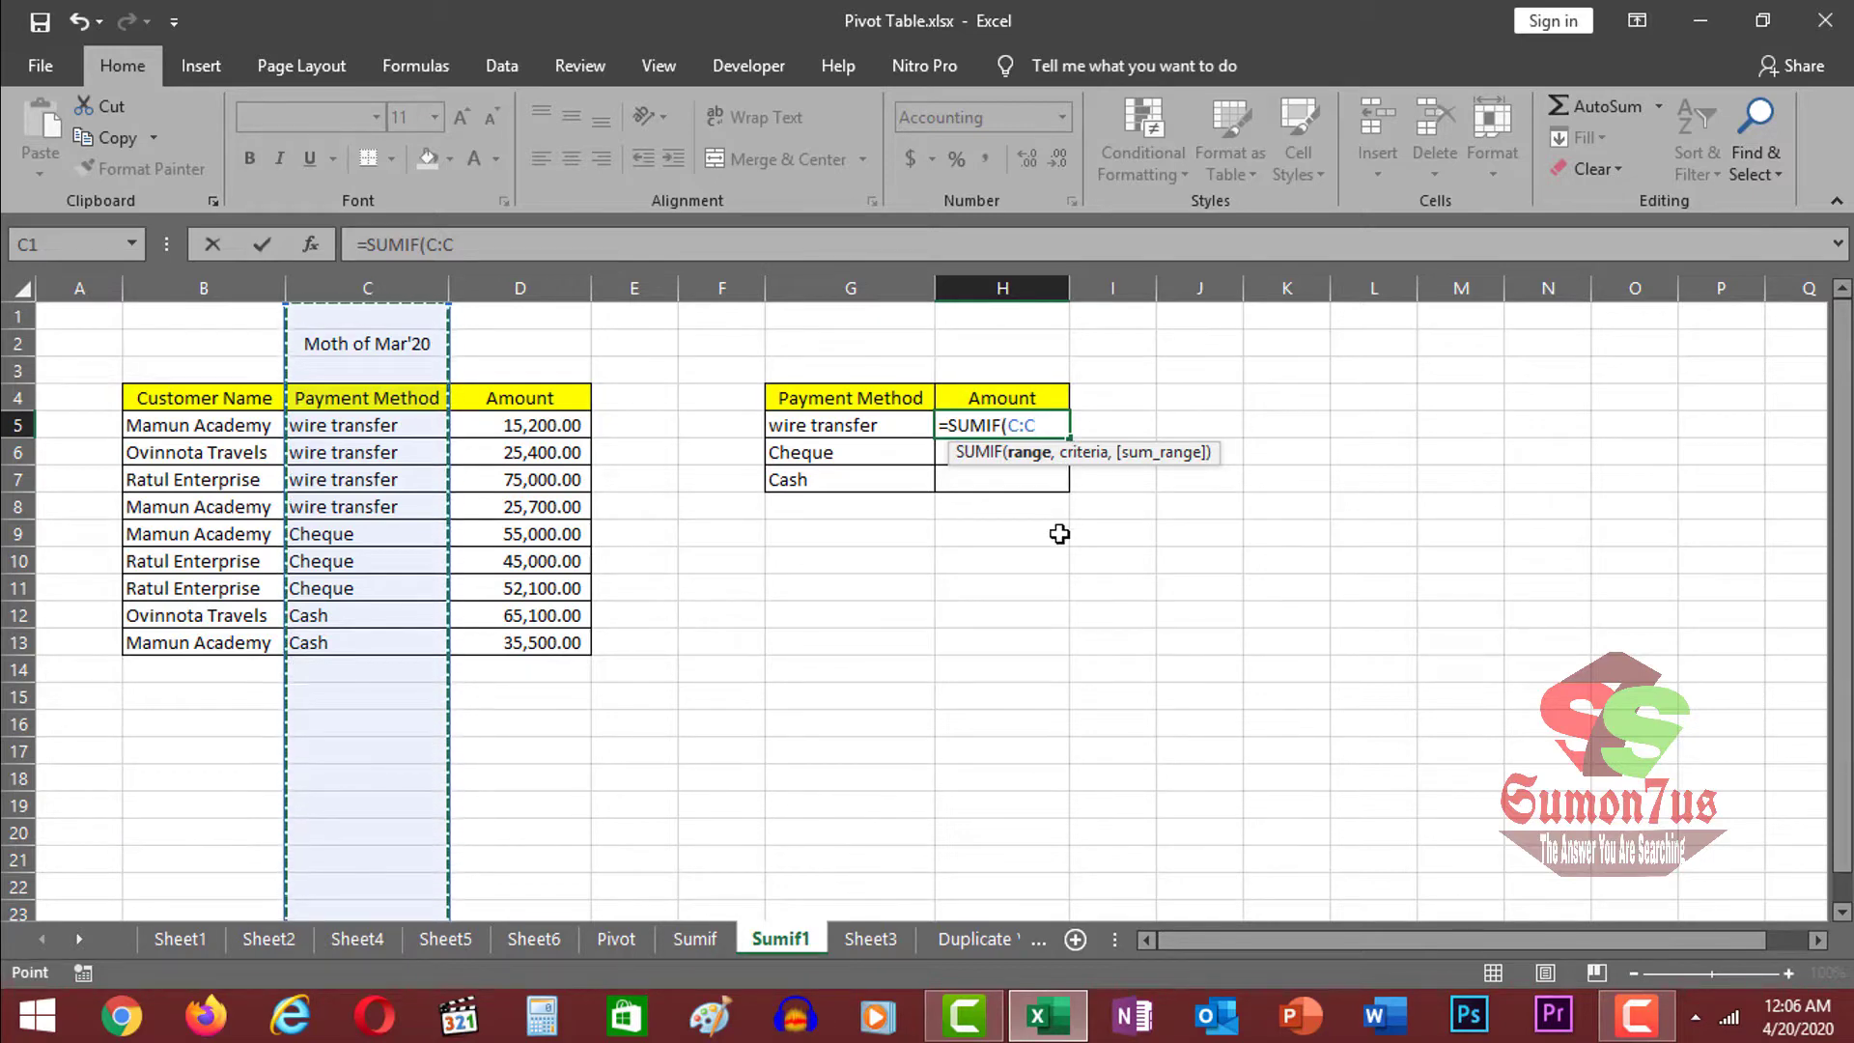
pyautogui.write(',')
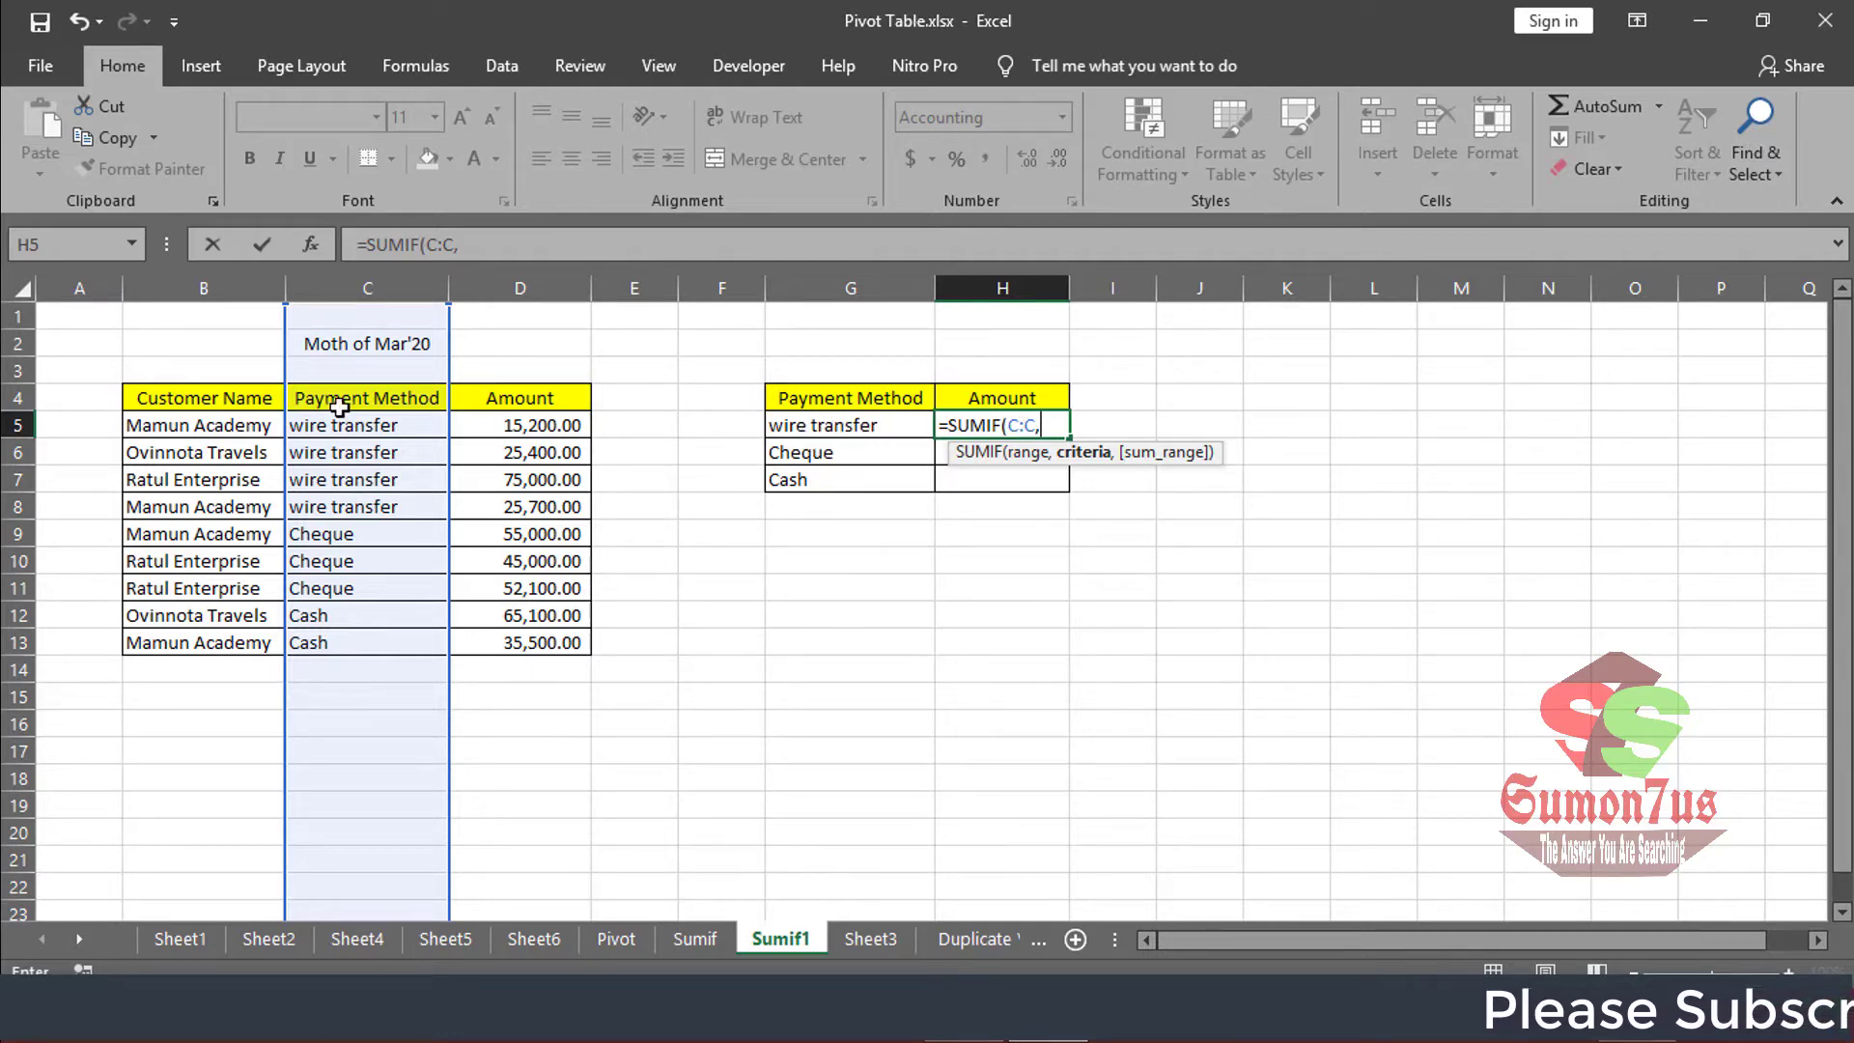
# Add G5 as the criteria and the whole Amount column D:D as the sum range.
pyautogui.click(876, 425)
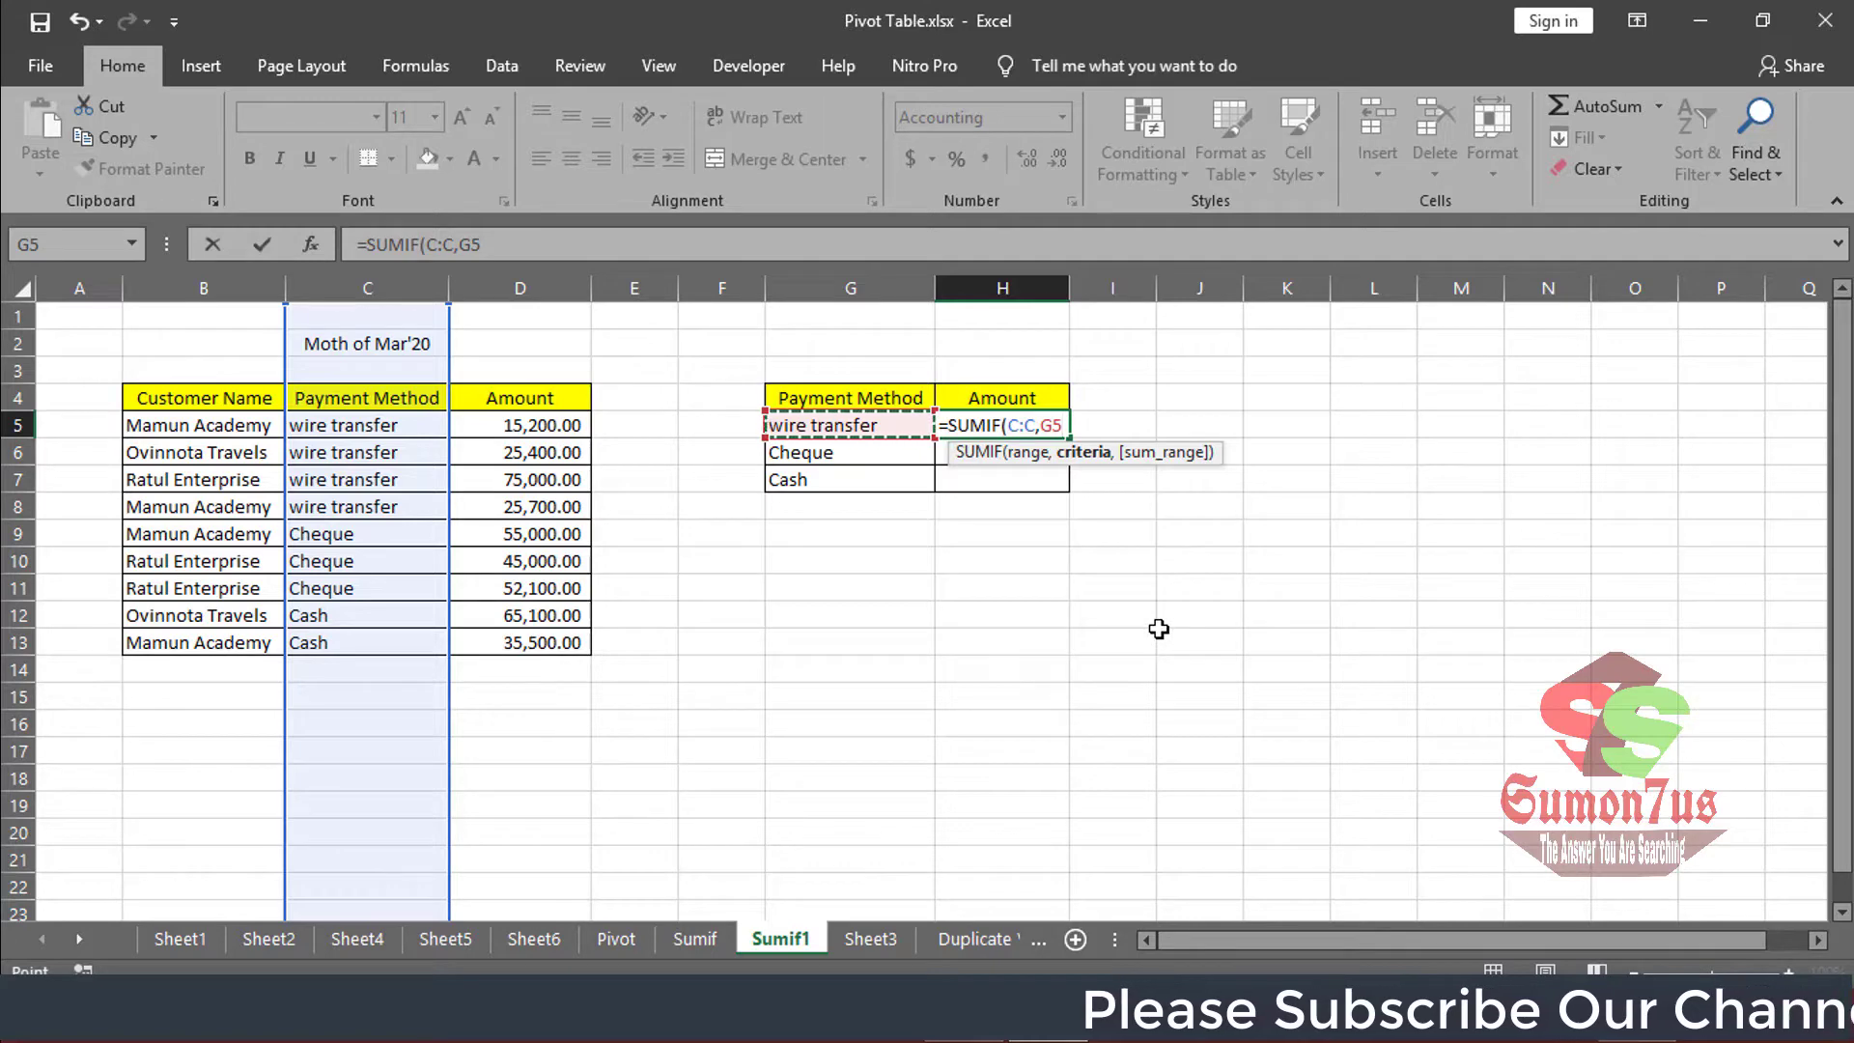
pyautogui.write(',')
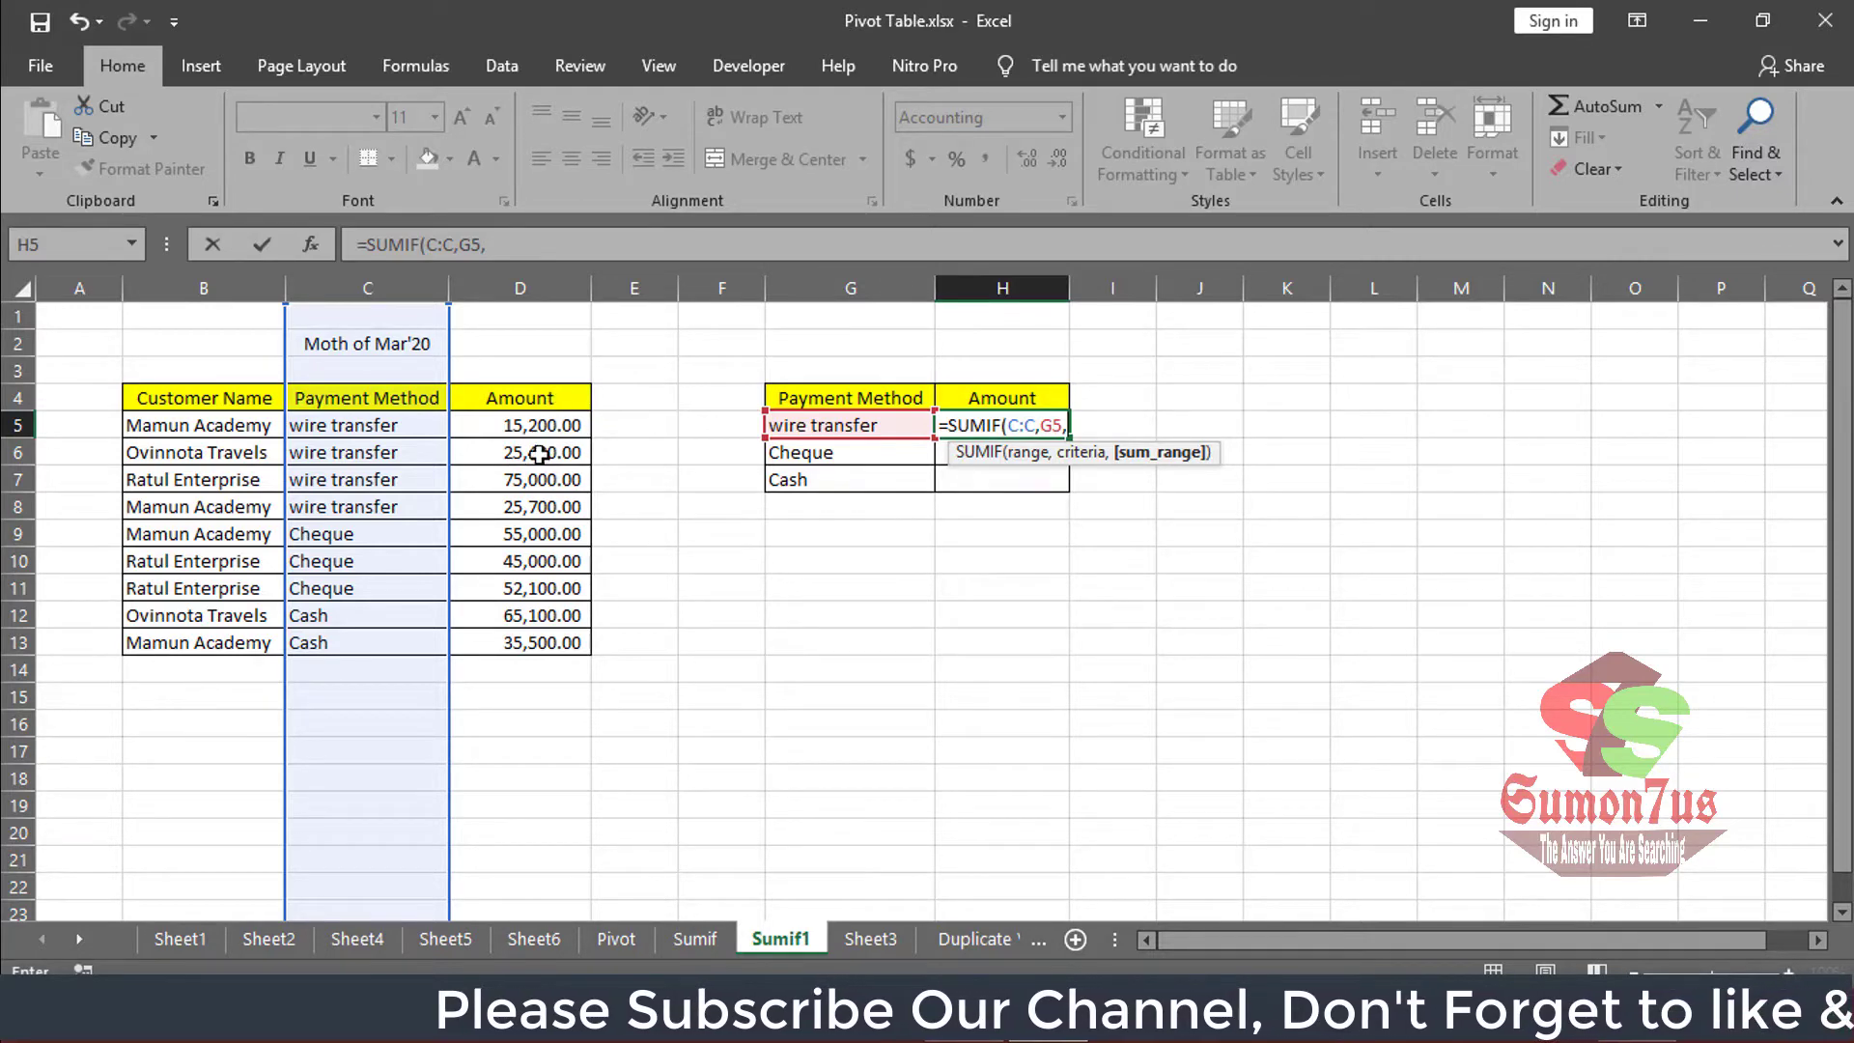
pyautogui.click(535, 278)
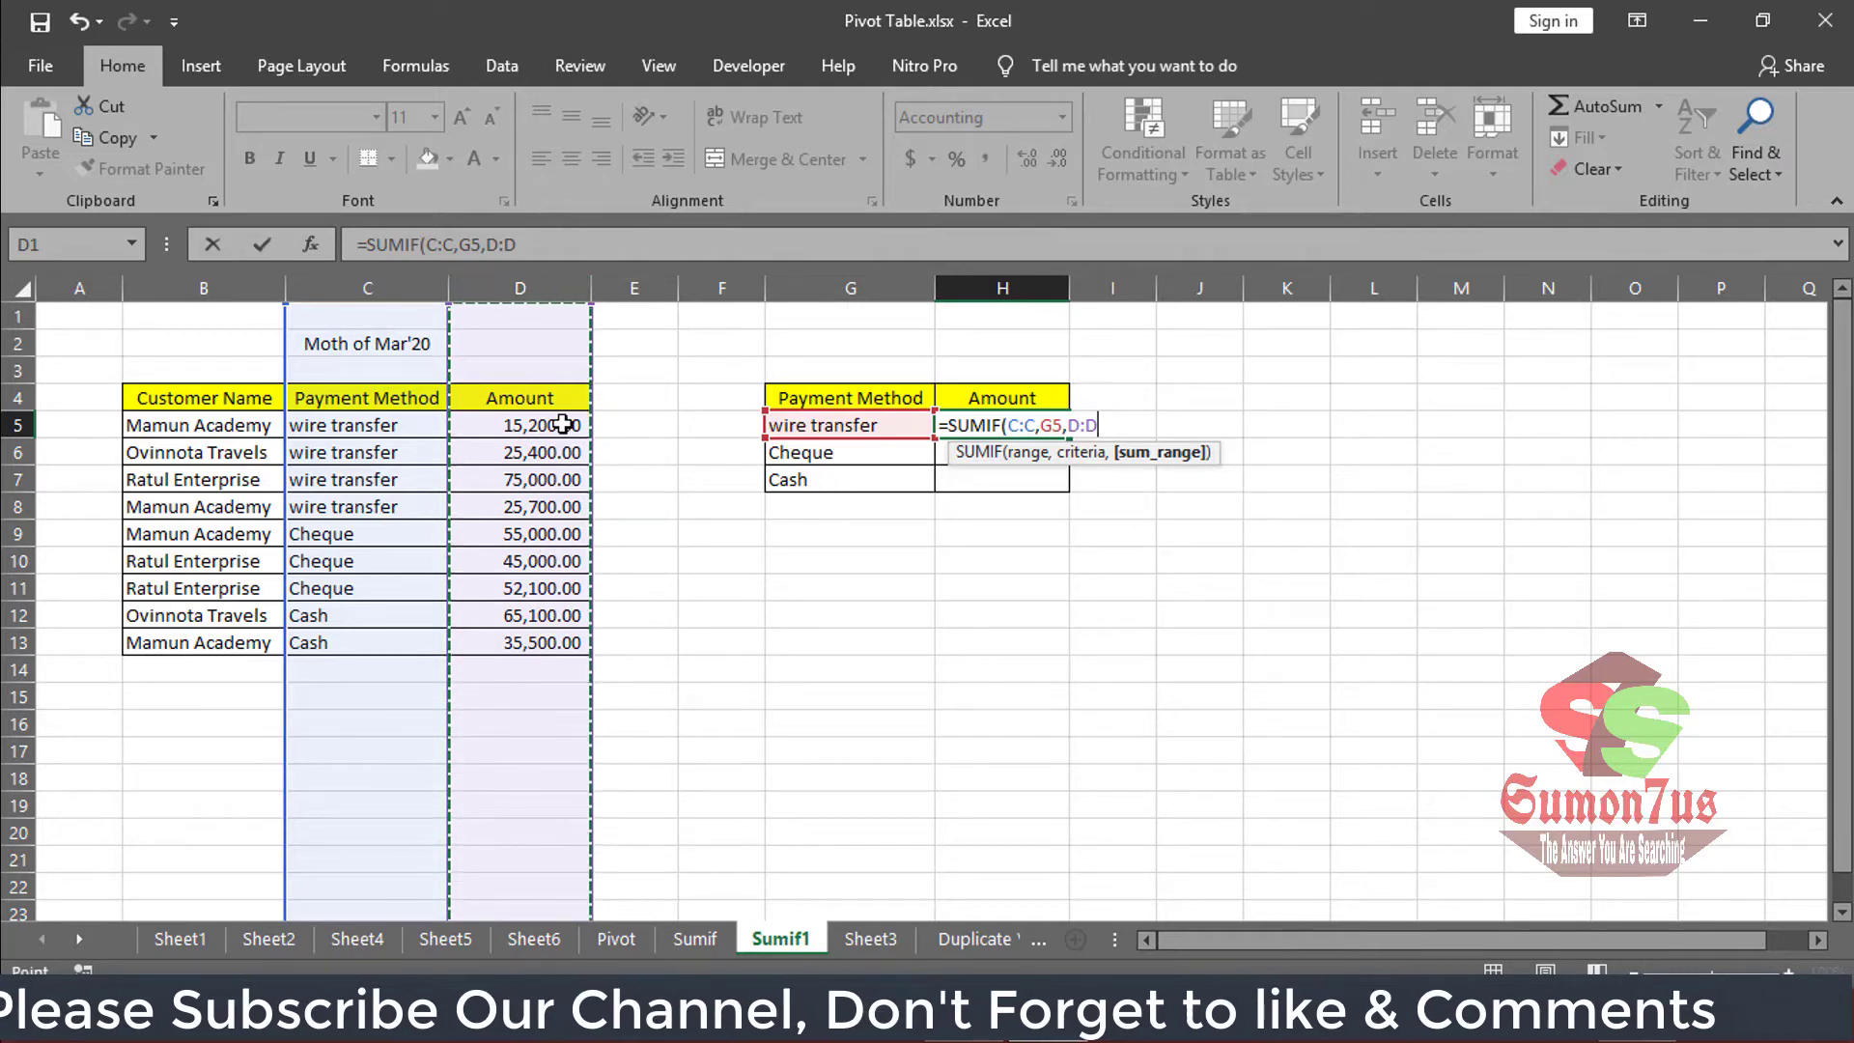
pyautogui.moveTo(563, 425); pyautogui.dragTo(525, 642)
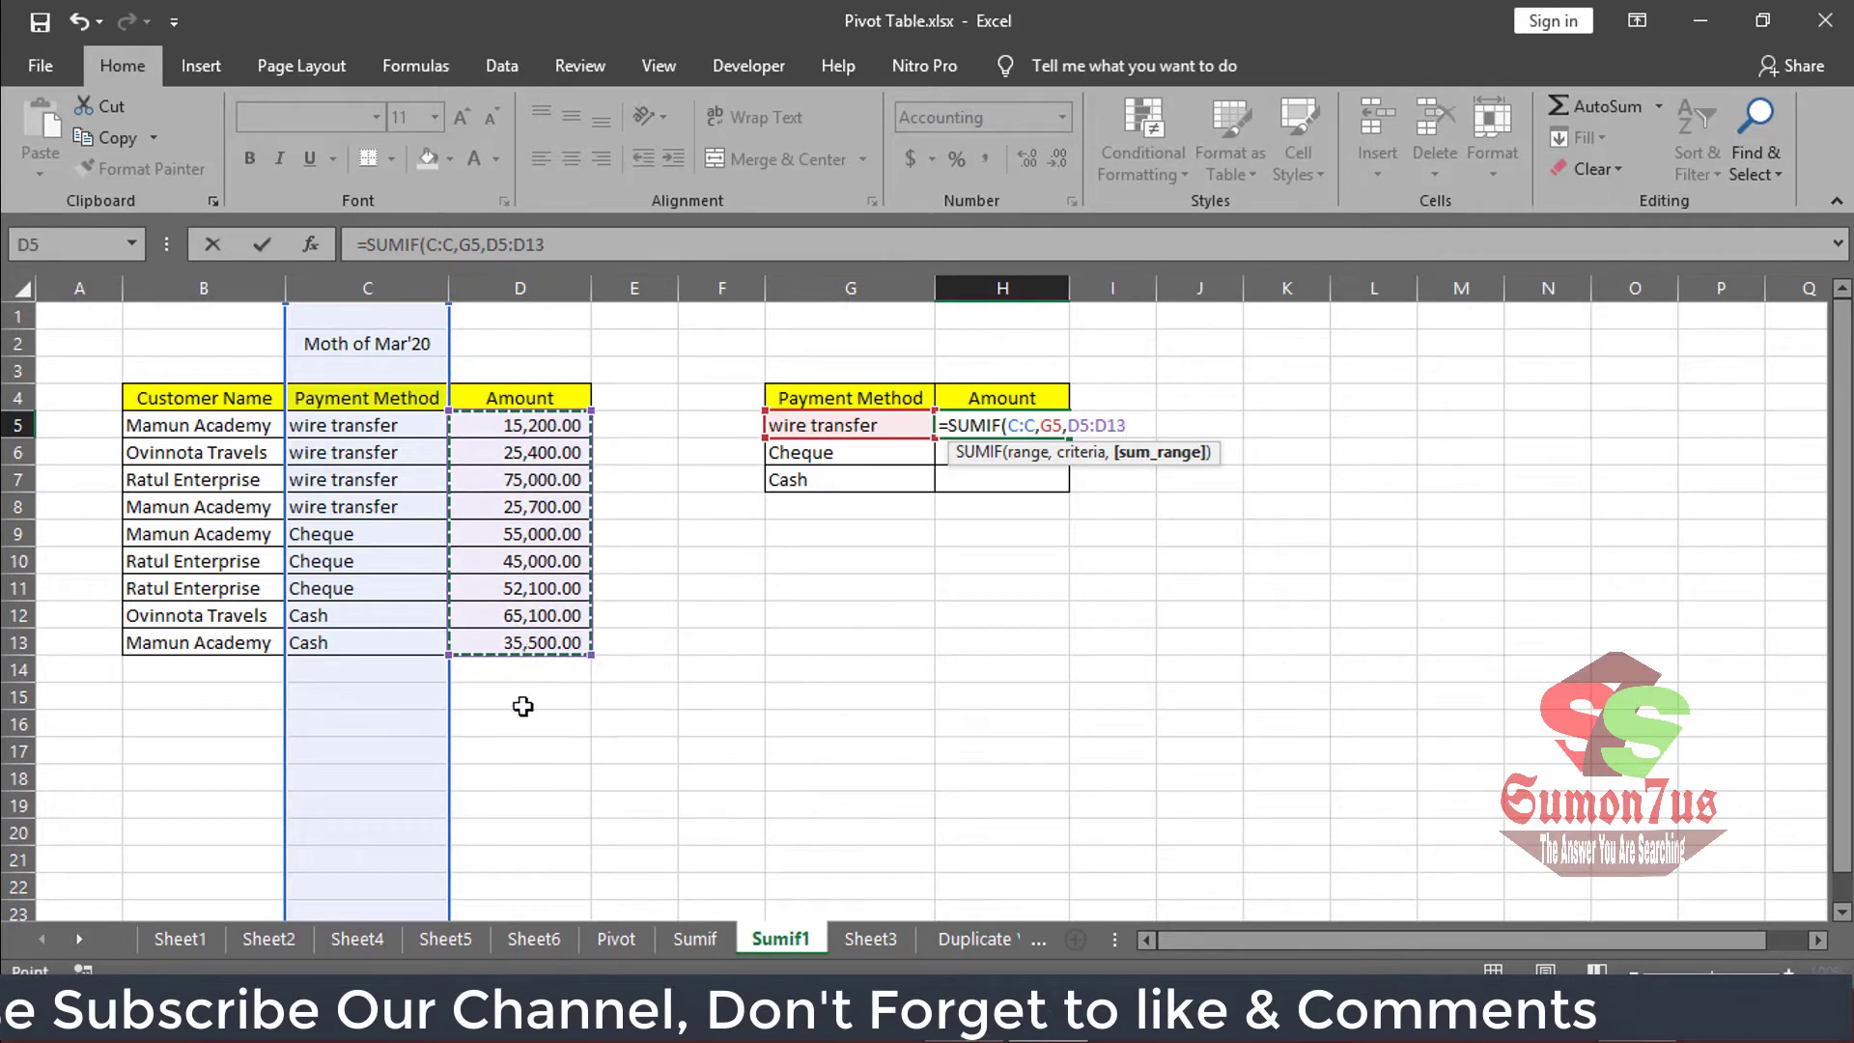
pyautogui.click(519, 288)
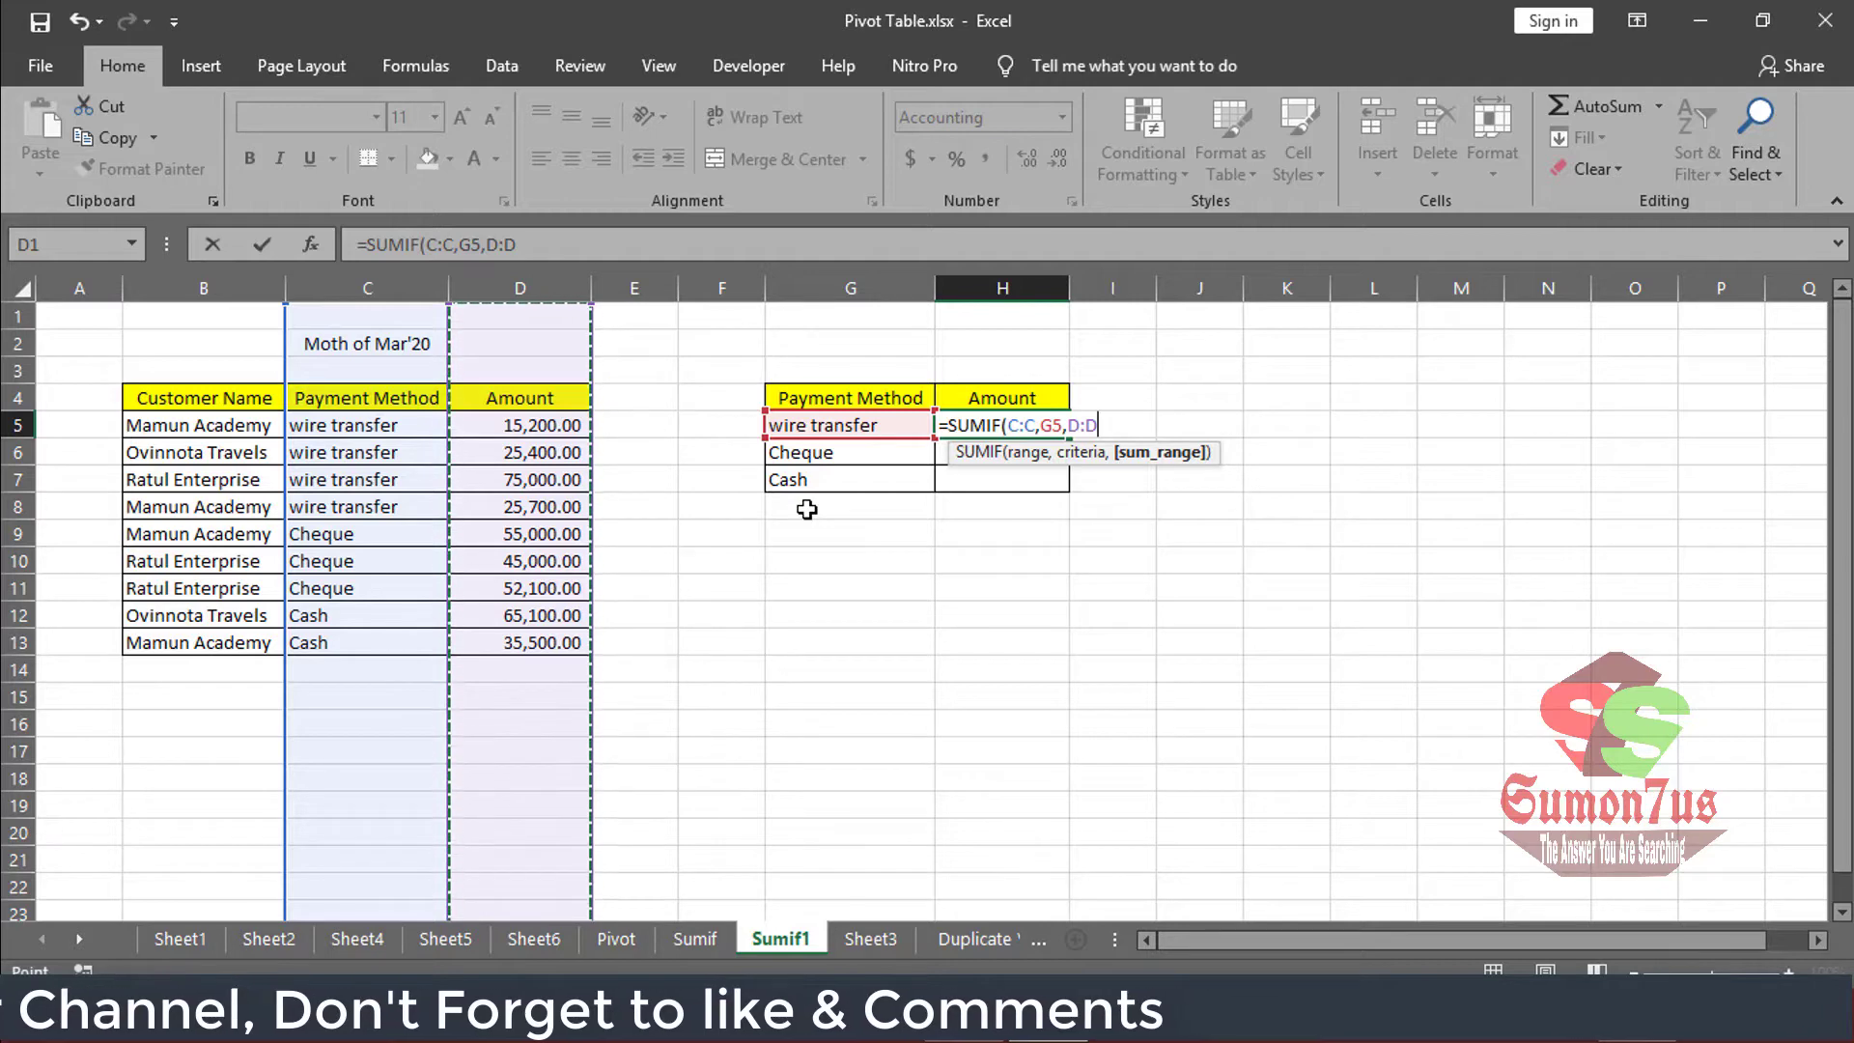
# Commit =SUMIF(C:C,G5,D:D) in H5, giving a wire transfer total of 141,300.00.
pyautogui.write(')')
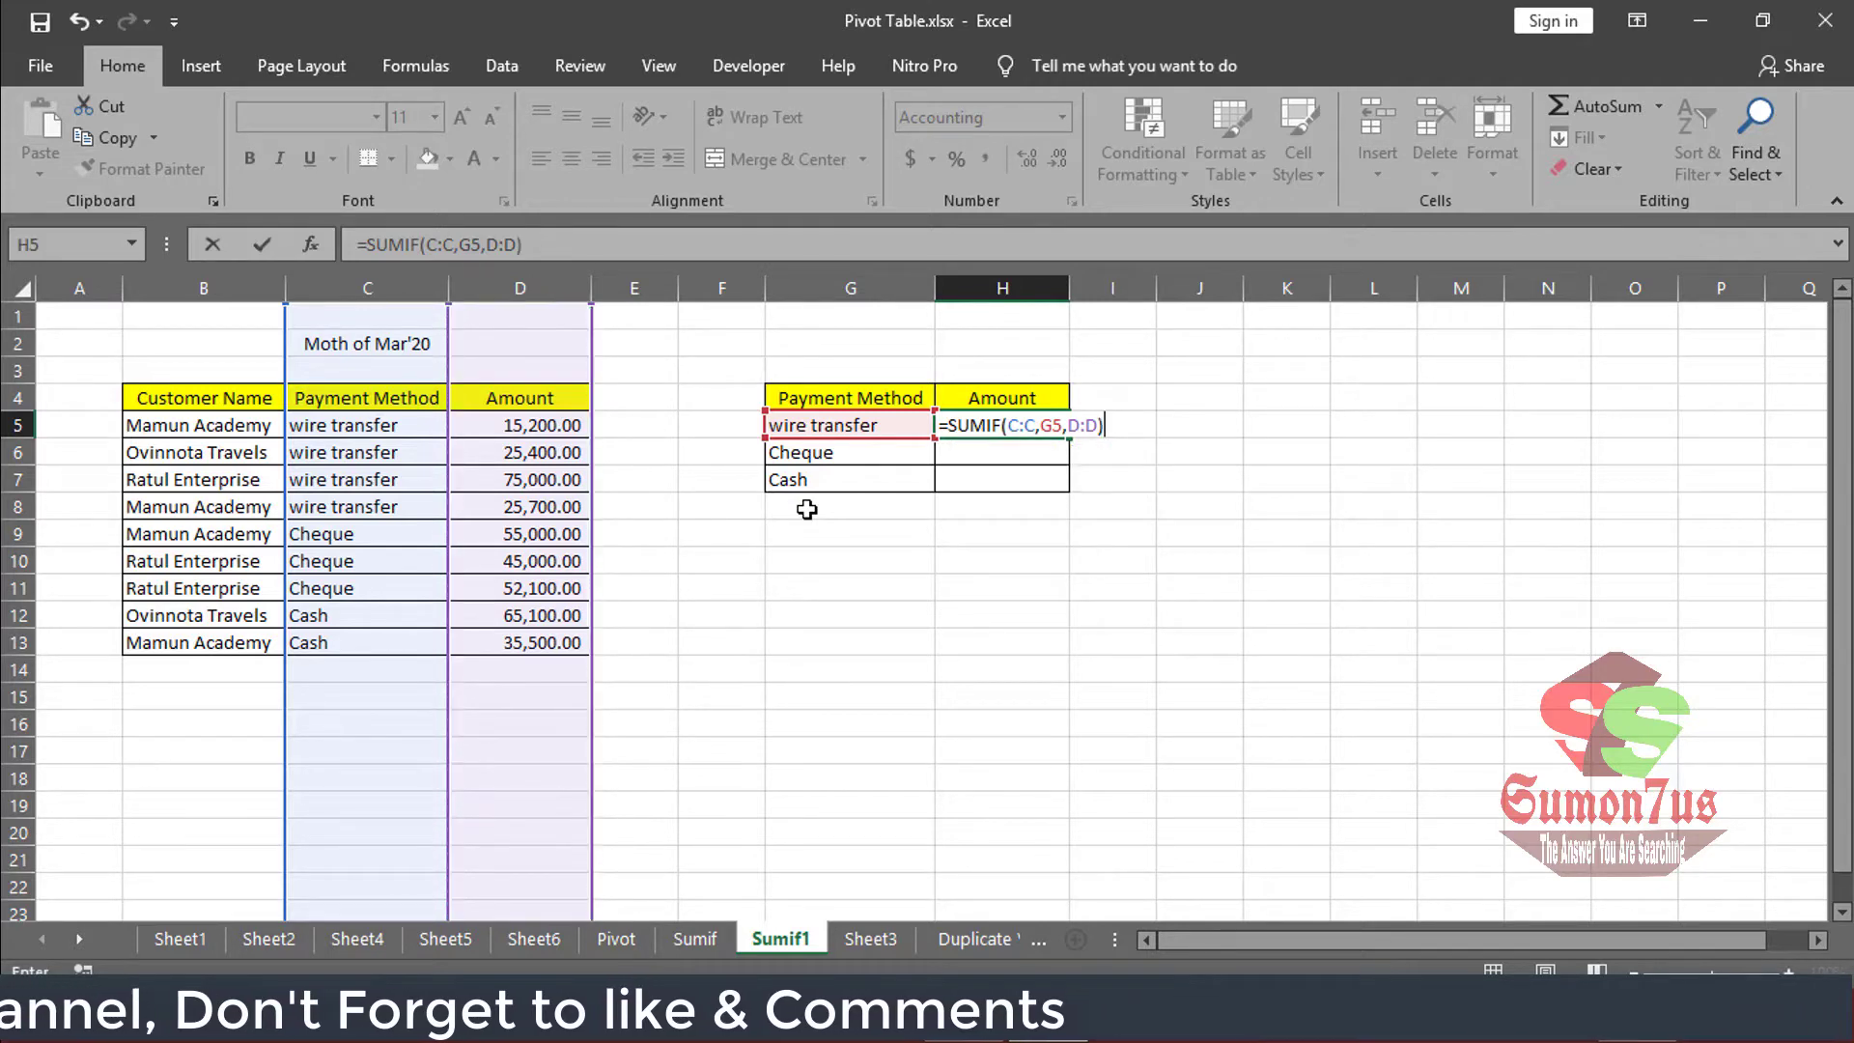
pyautogui.press('BackSpace')
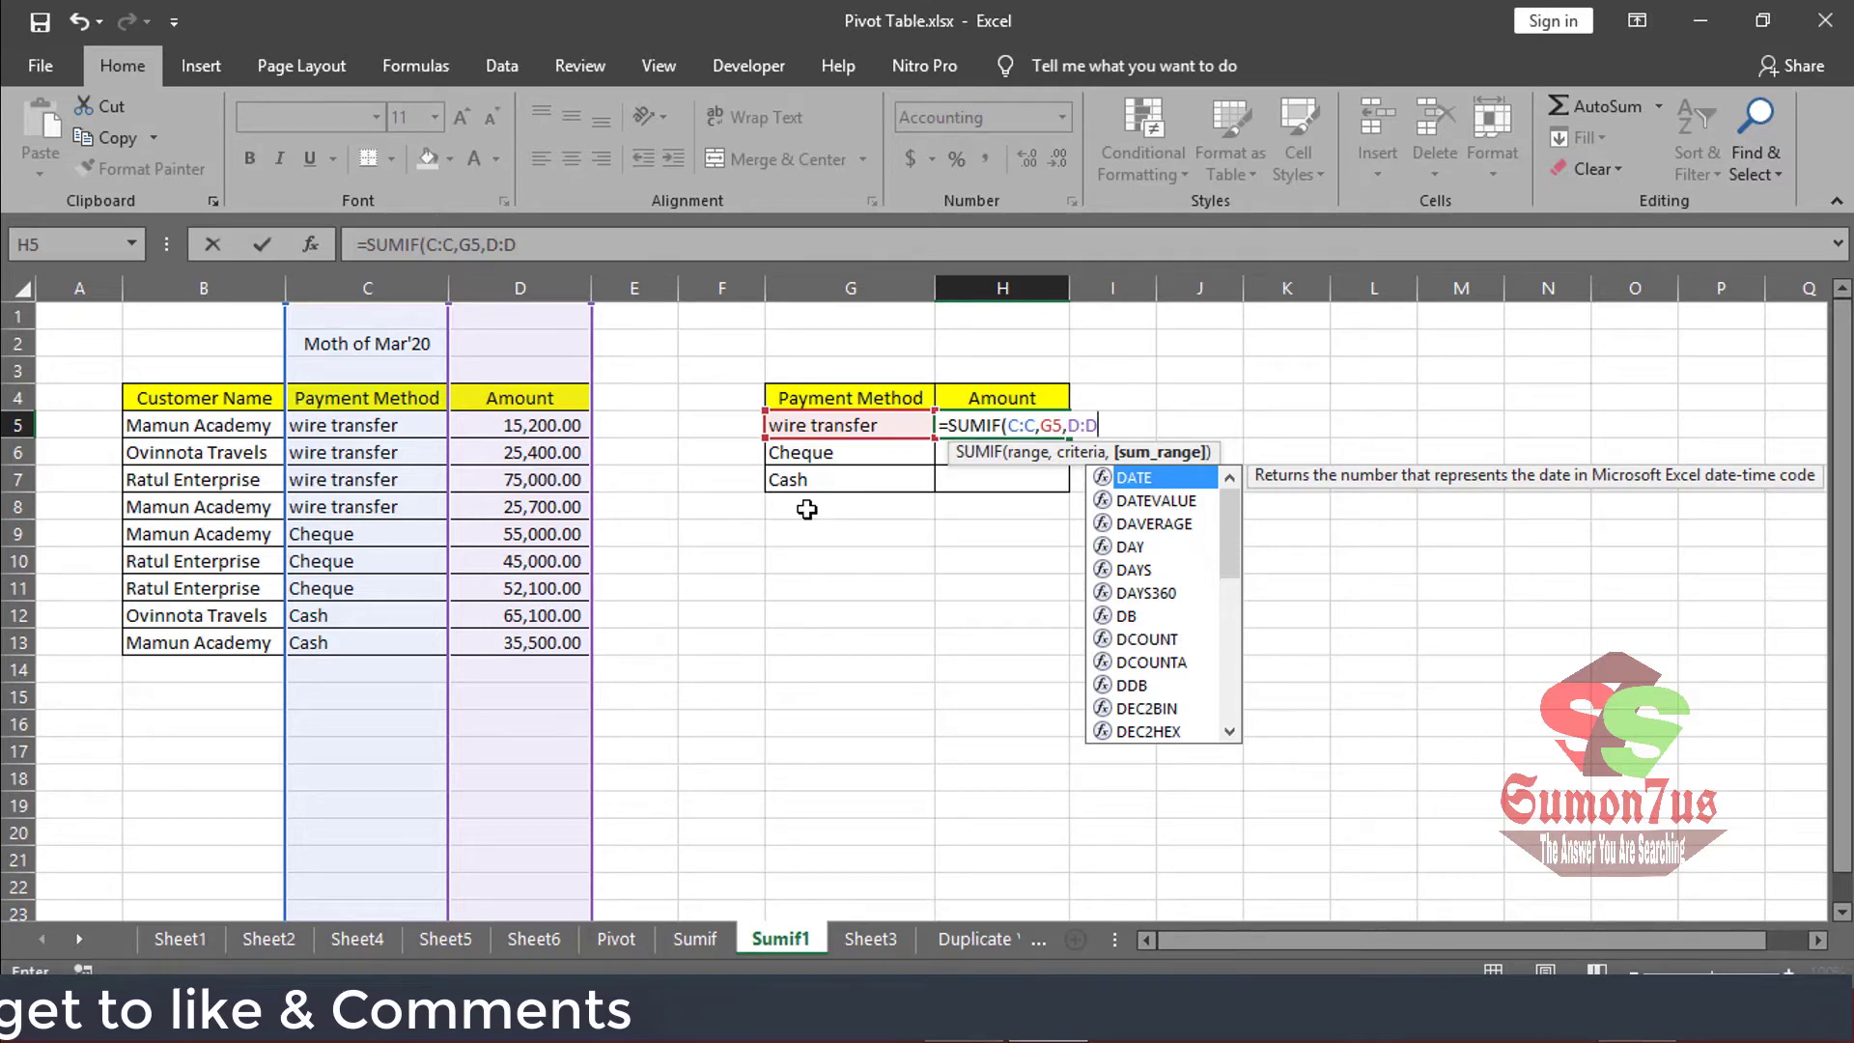
pyautogui.press('Return')
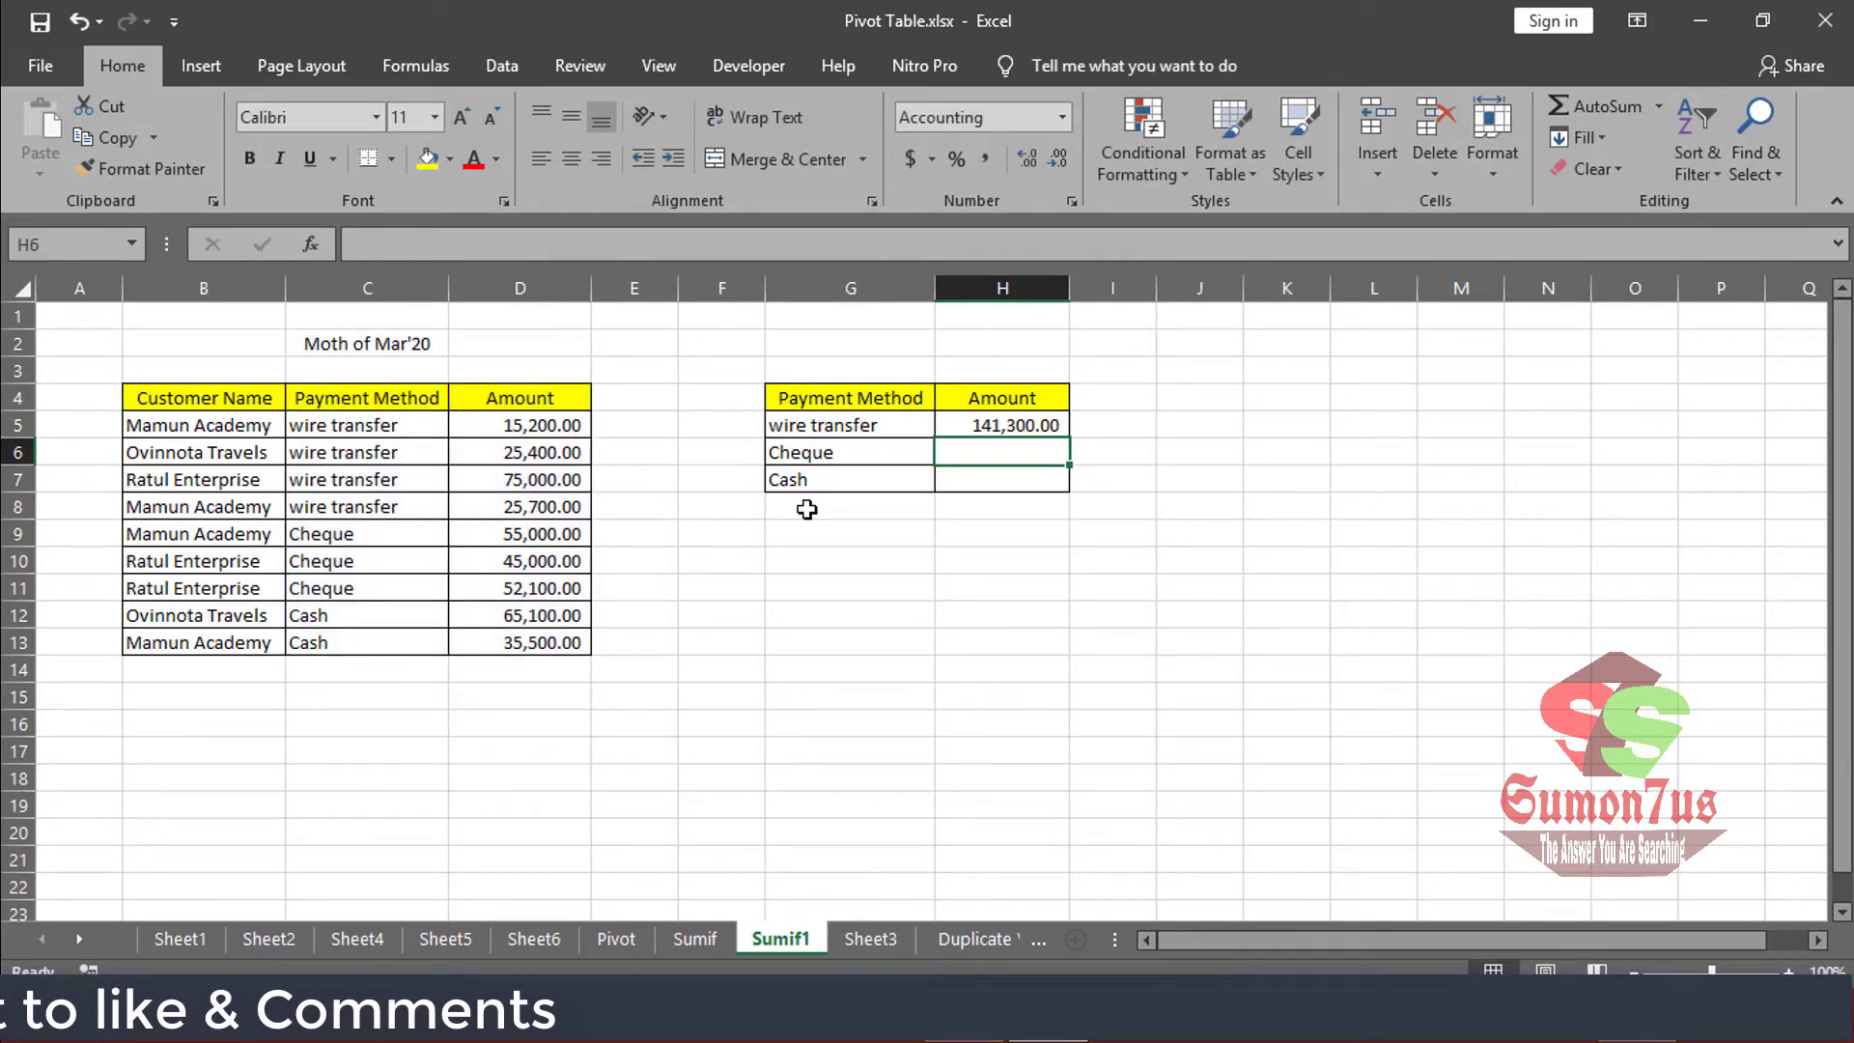
pyautogui.click(1038, 425)
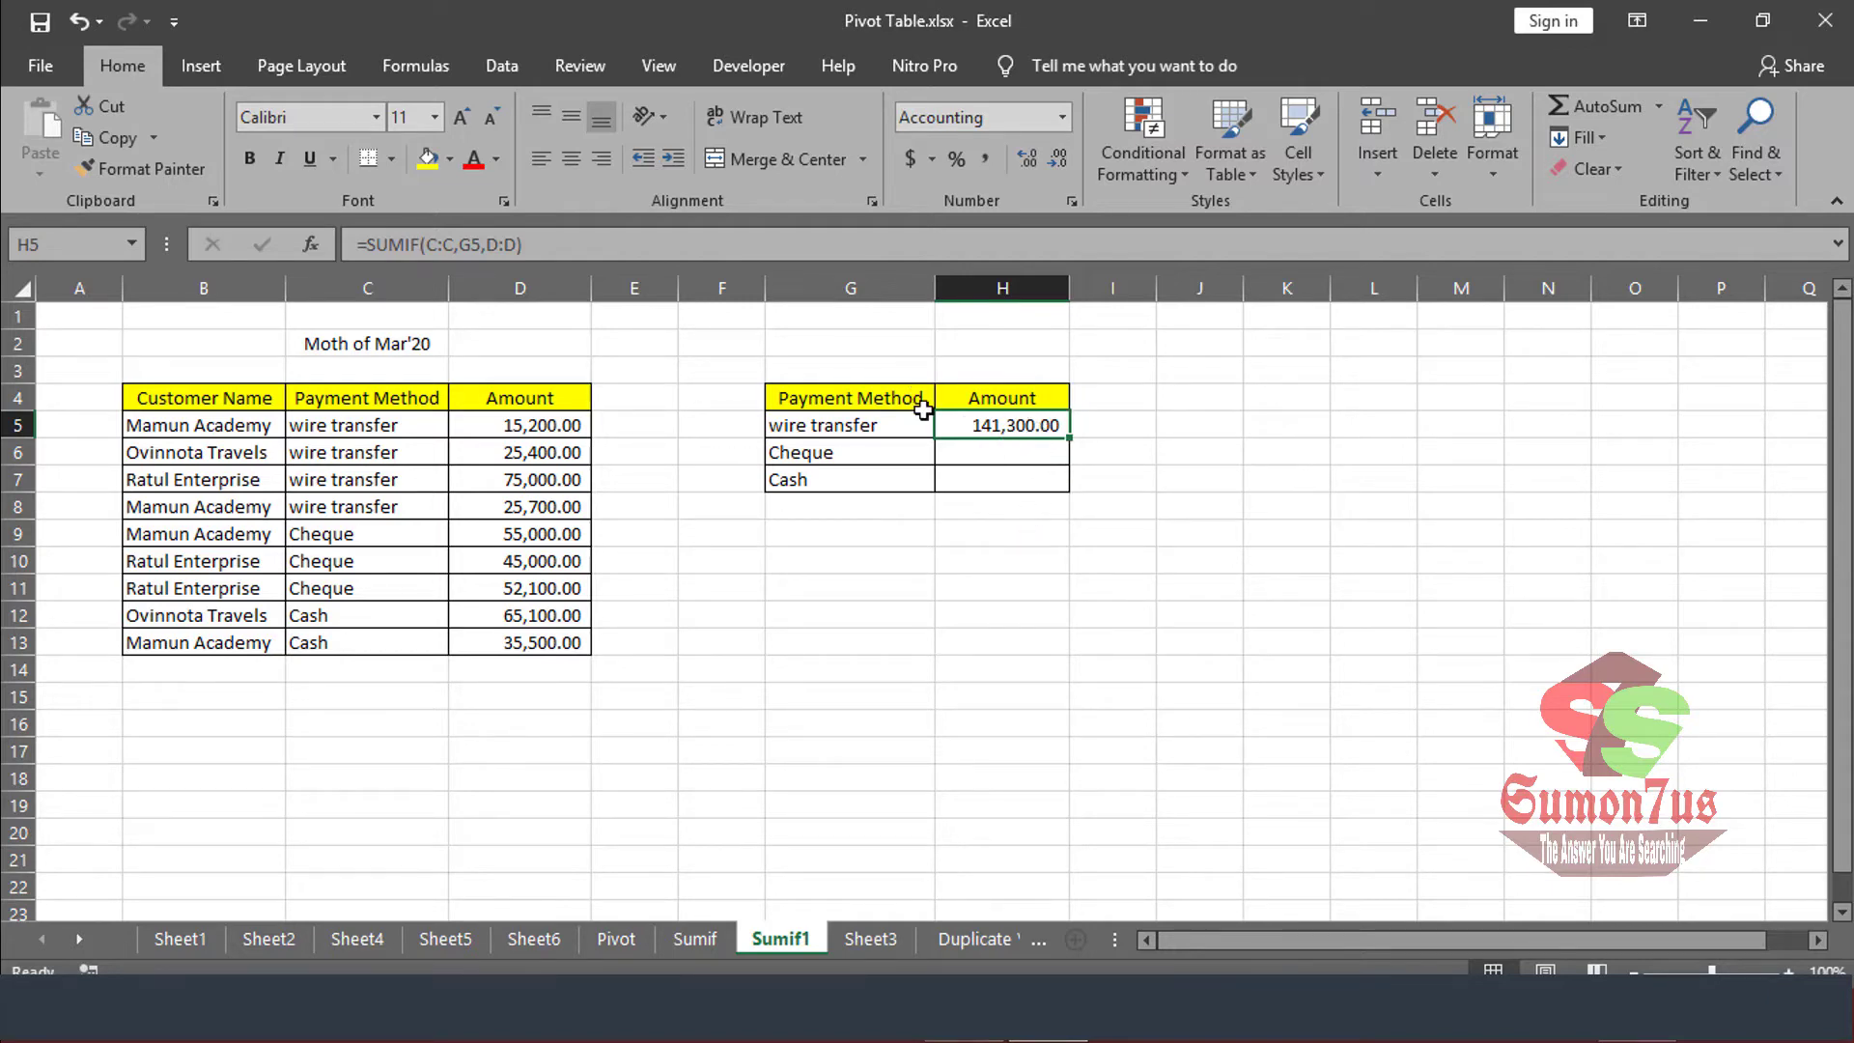
# Review H5's formula references and check the sum of the wire transfer amounts.
pyautogui.click(811, 425)
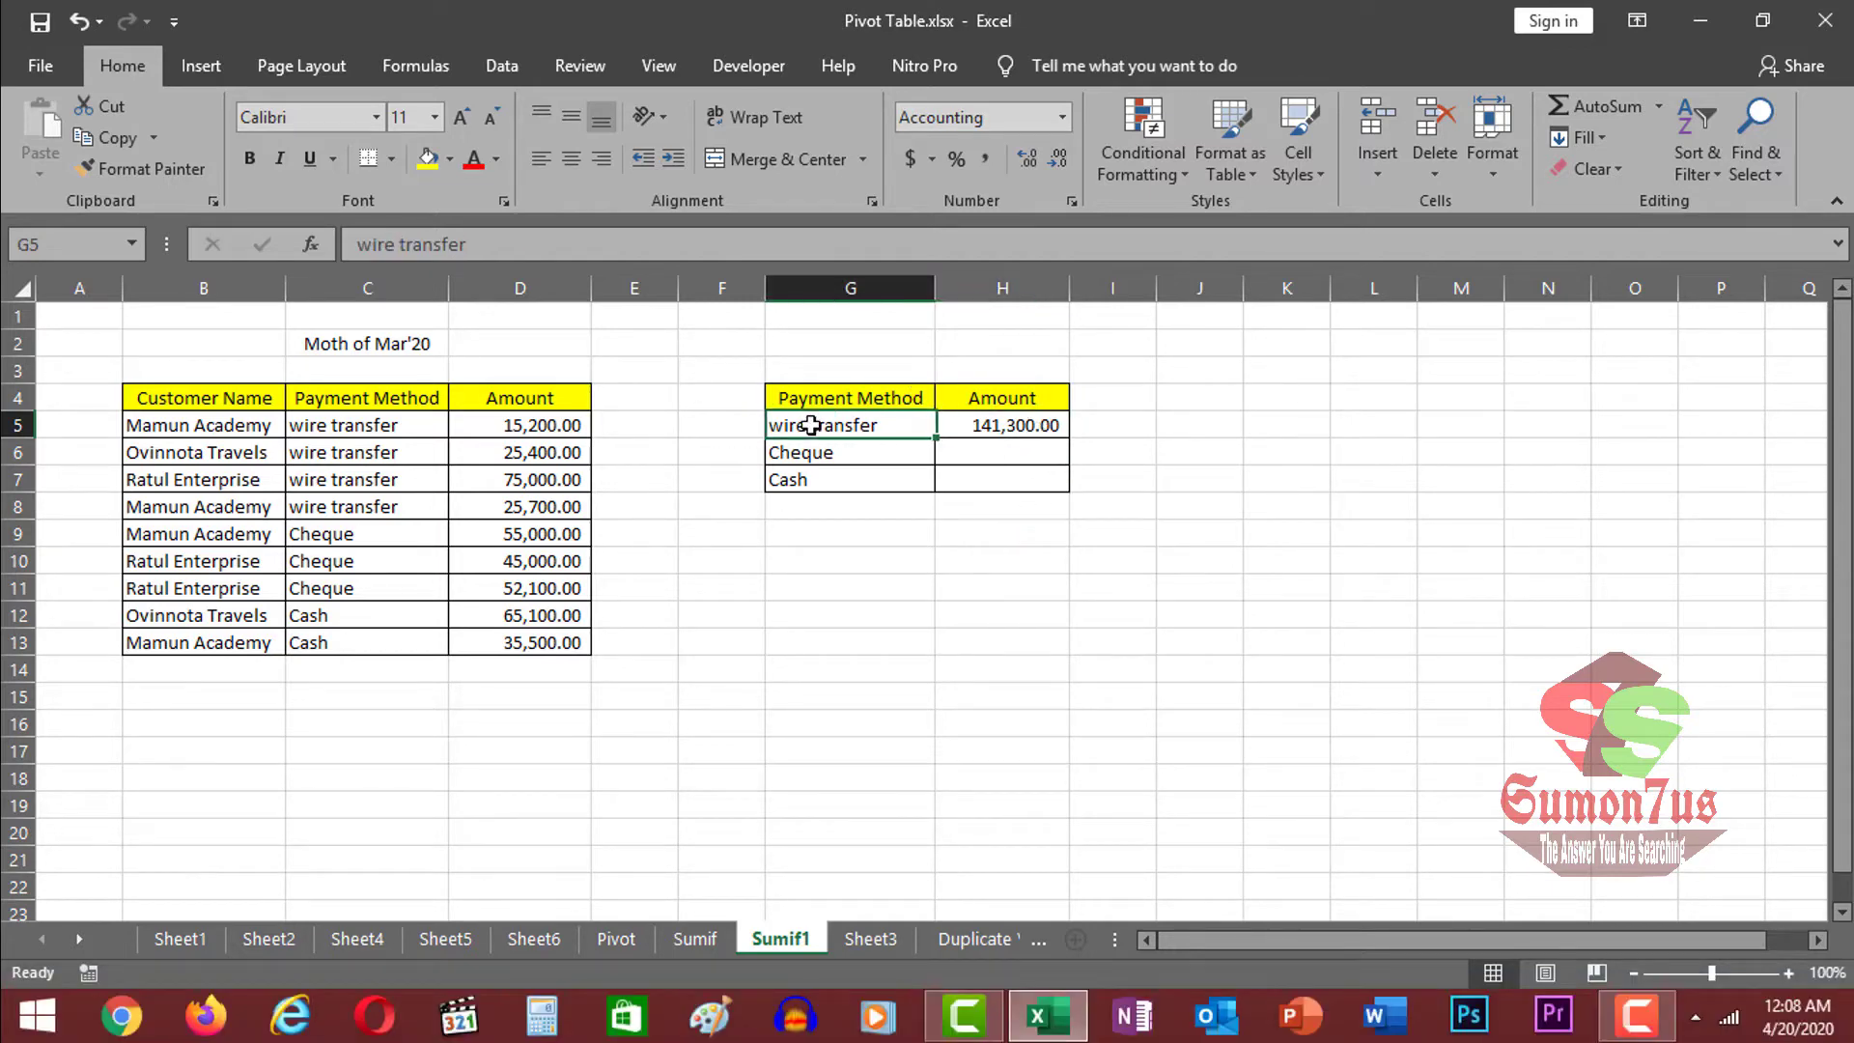
pyautogui.click(999, 422)
pyautogui.click(391, 338)
pyautogui.click(869, 429)
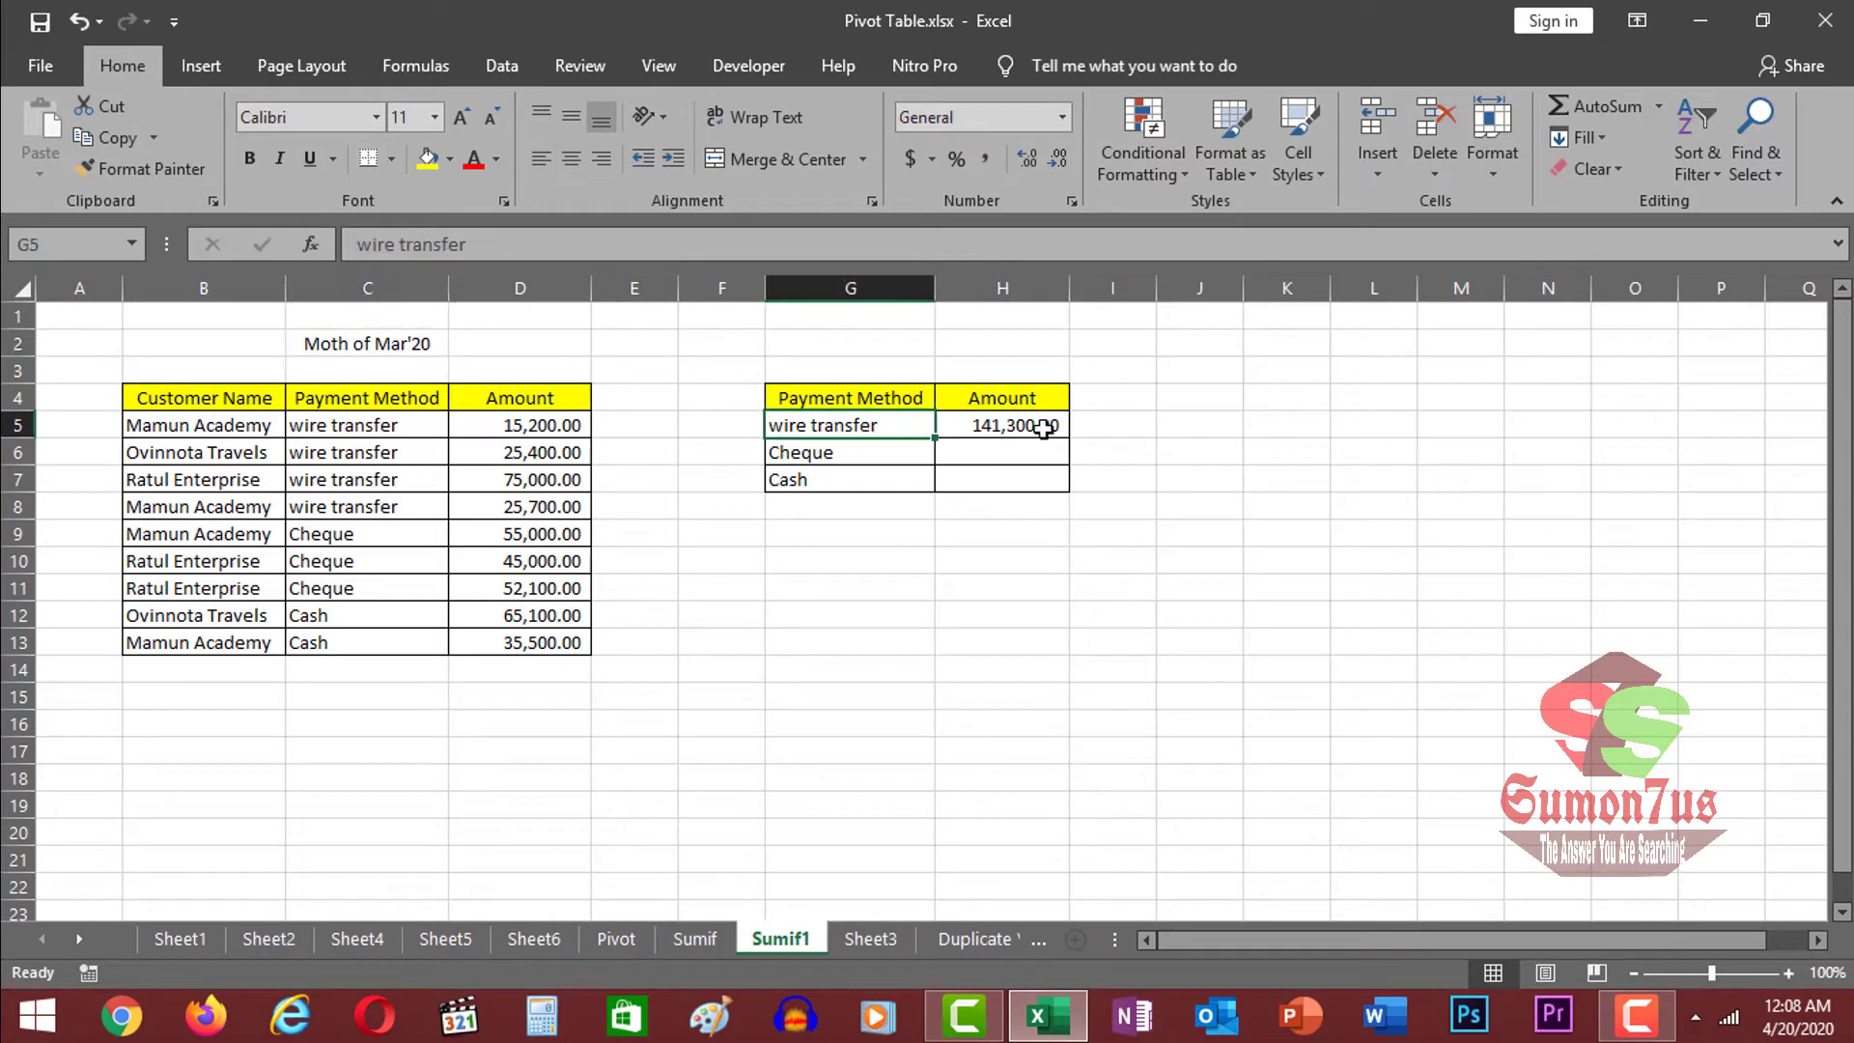
pyautogui.click(1045, 425)
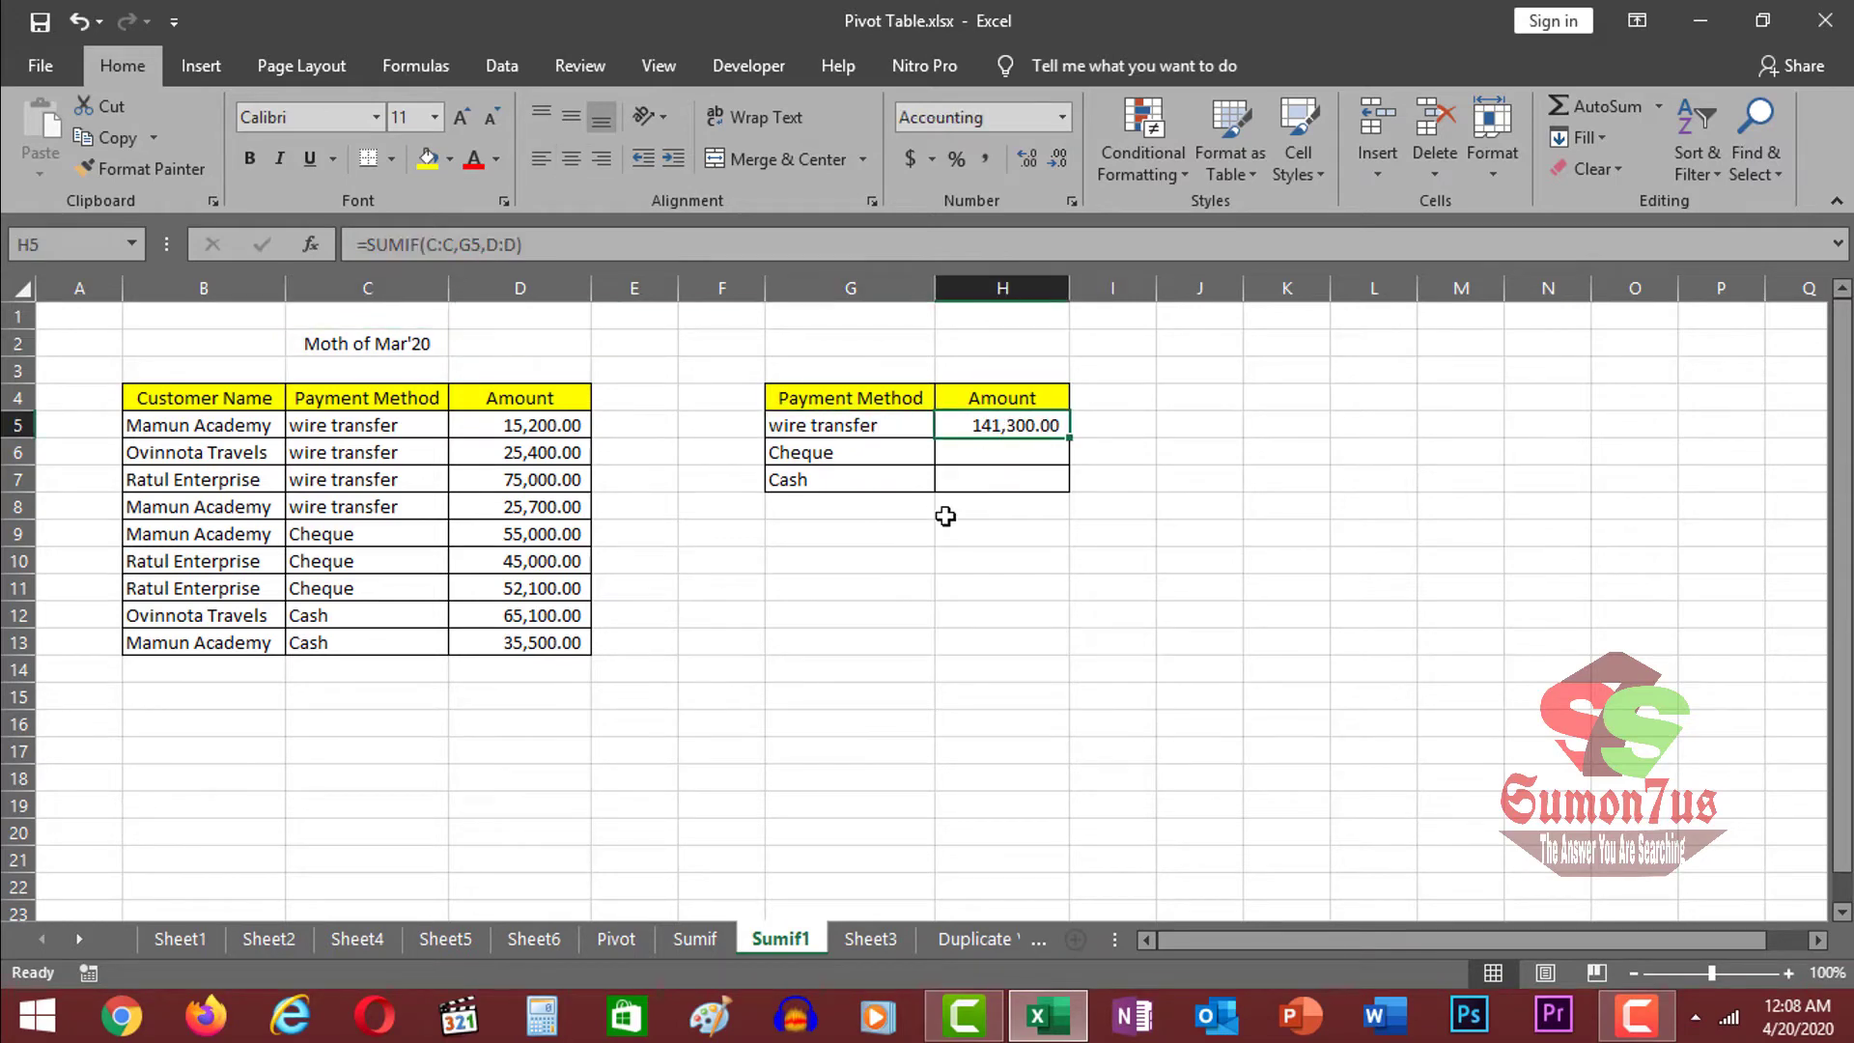
pyautogui.click(361, 425)
pyautogui.click(376, 504)
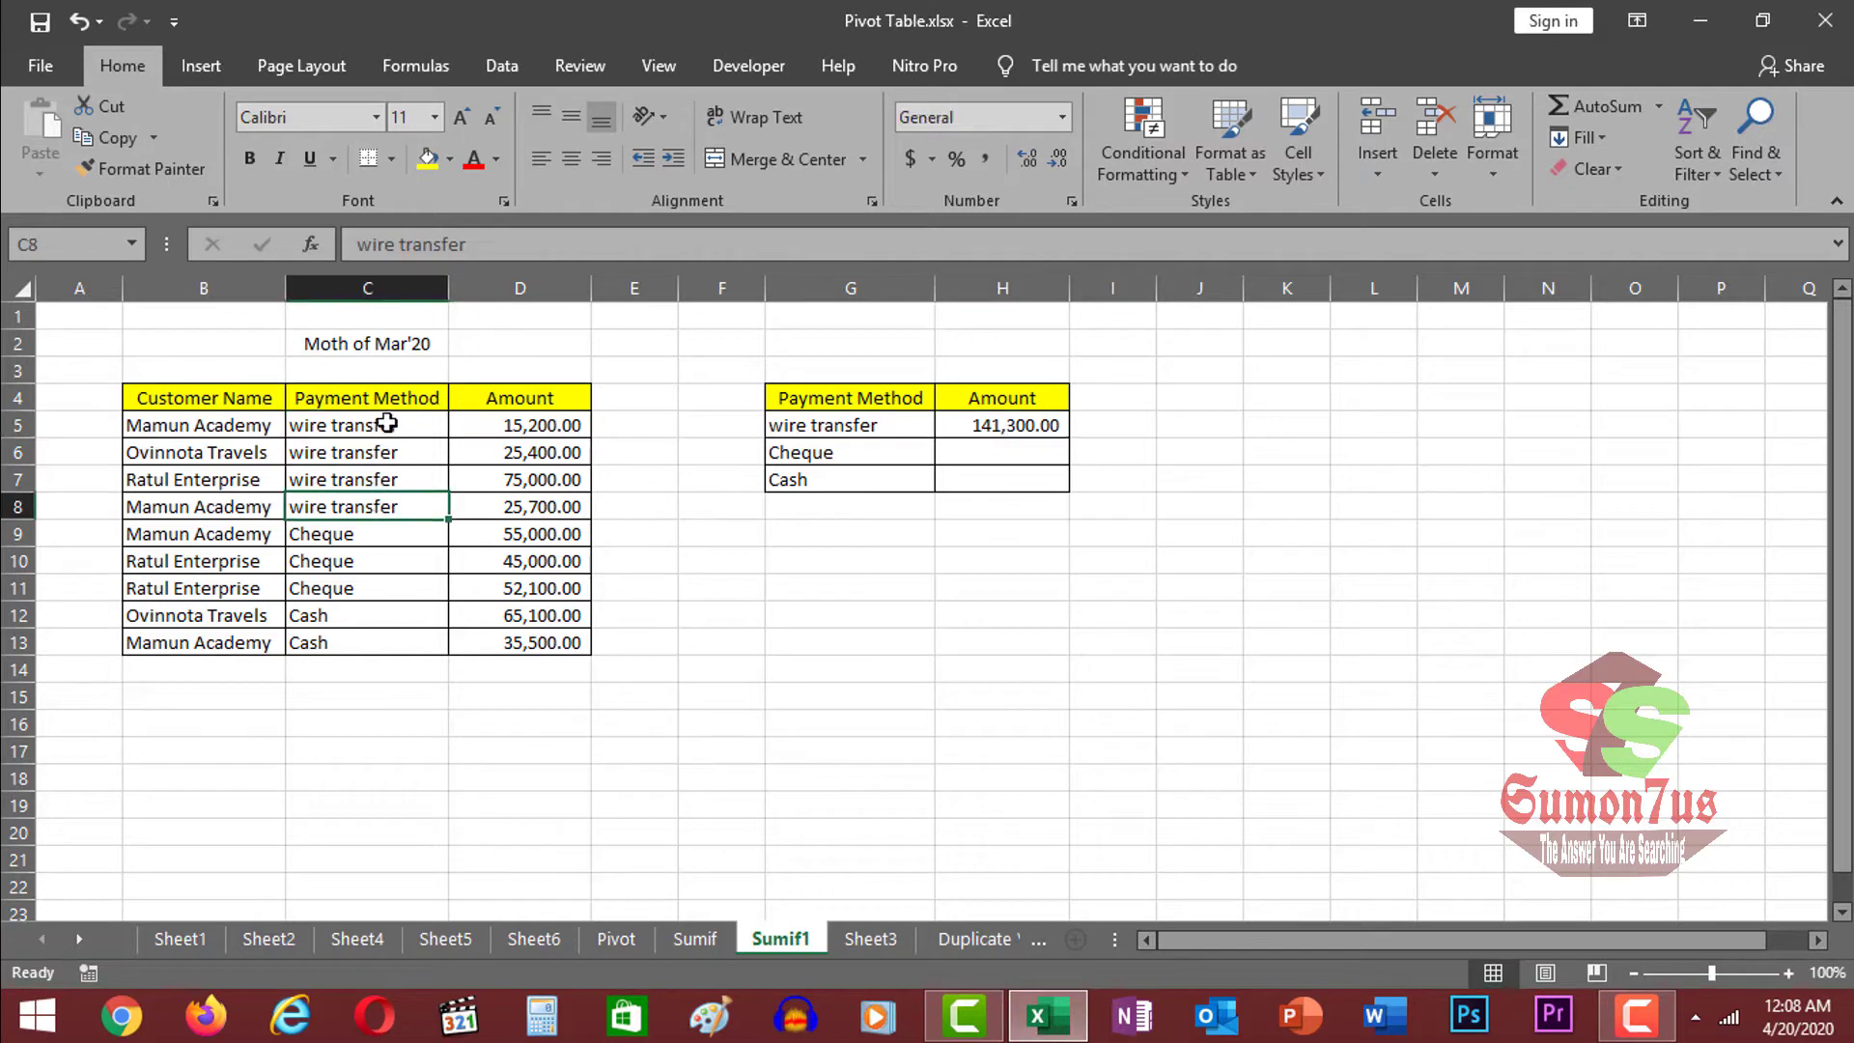
pyautogui.moveTo(513, 423); pyautogui.dragTo(519, 507)
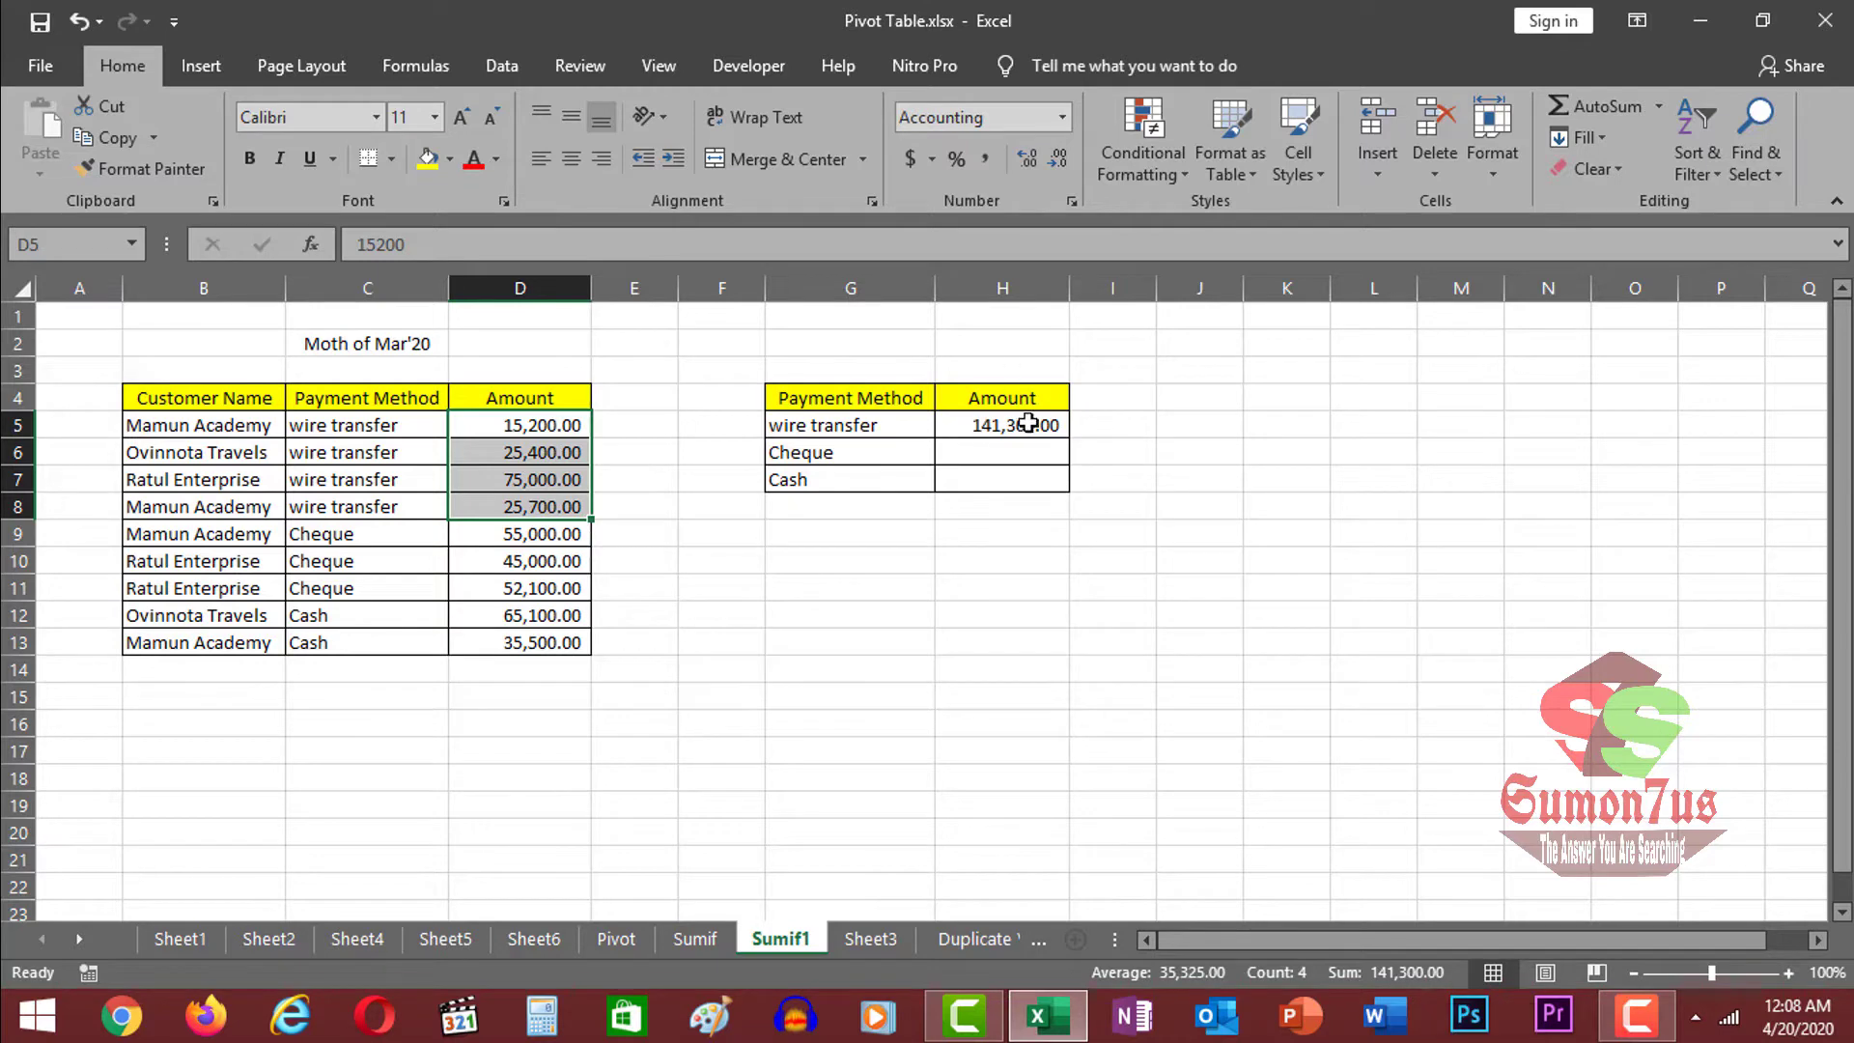
pyautogui.click(1025, 426)
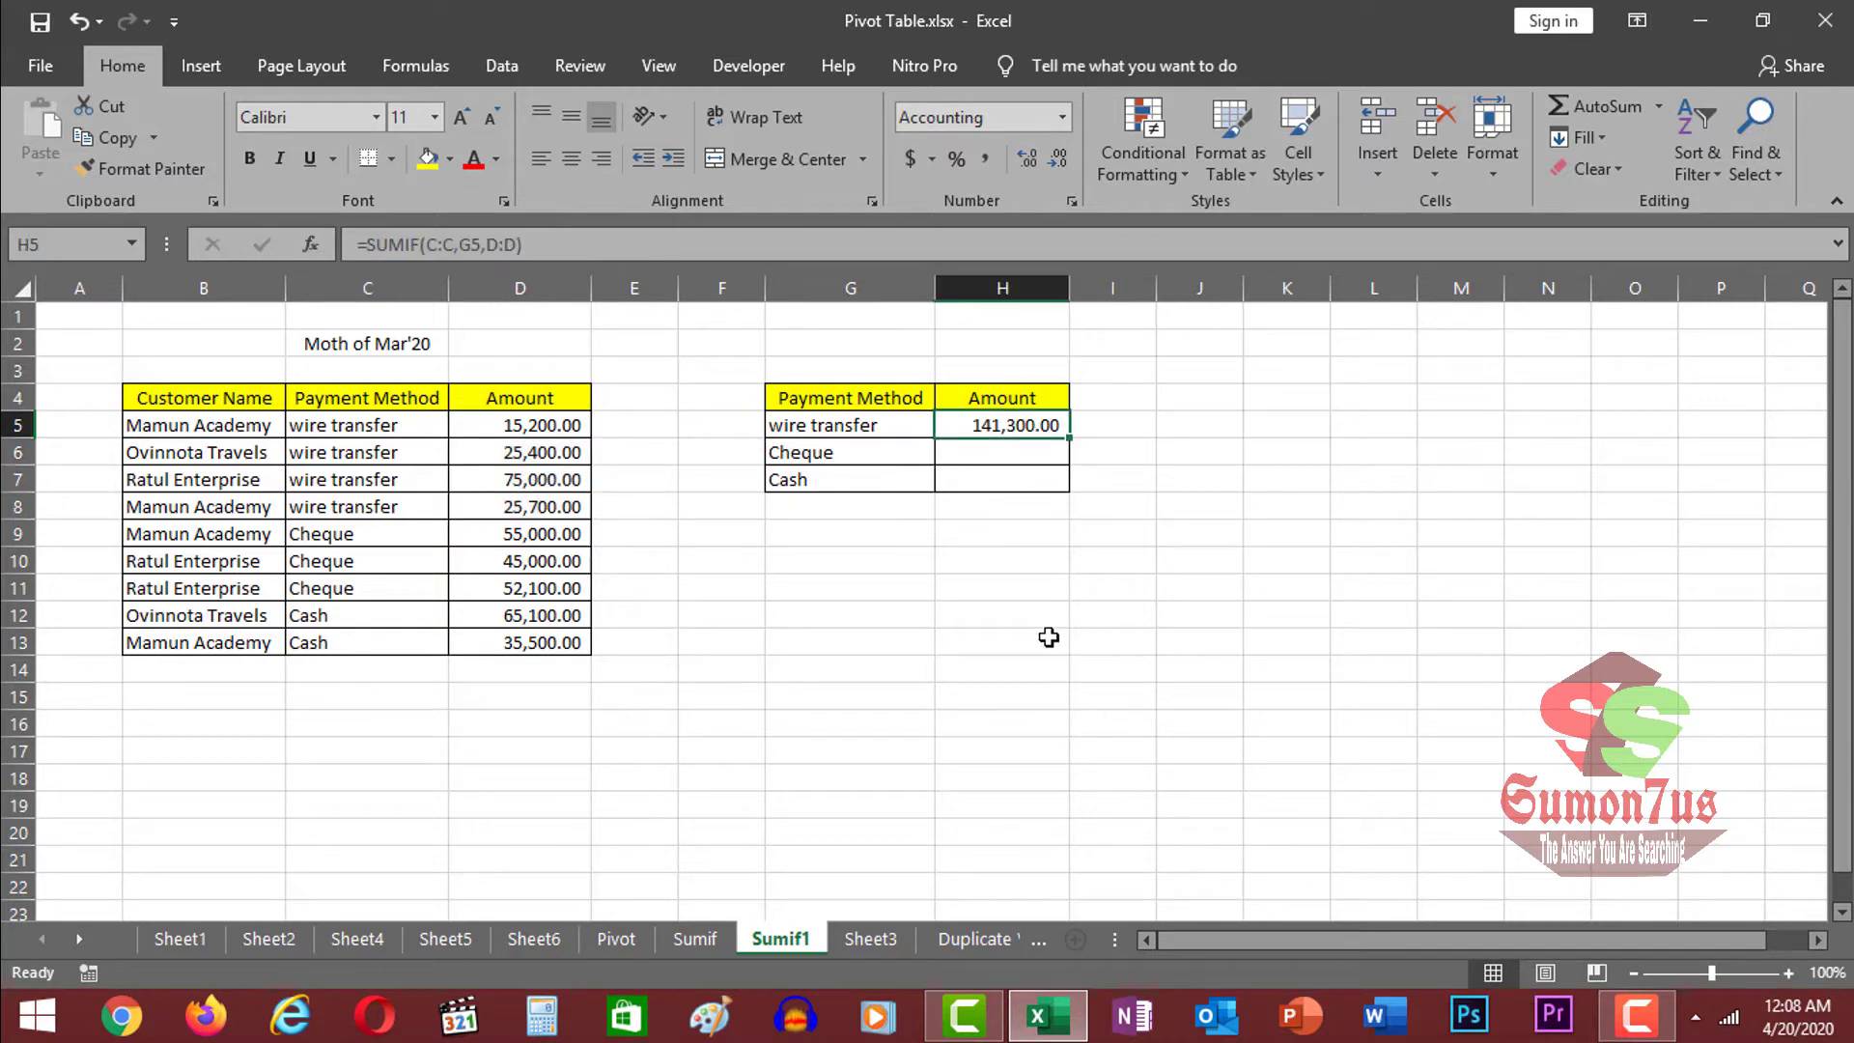
# Fill H5's SUMIF down to H7, giving Cheque 152,100.00 and Cash 100,600.00.
pyautogui.click(1010, 512)
pyautogui.click(1053, 422)
pyautogui.moveTo(1069, 437); pyautogui.dragTo(1068, 488)
pyautogui.click(997, 450)
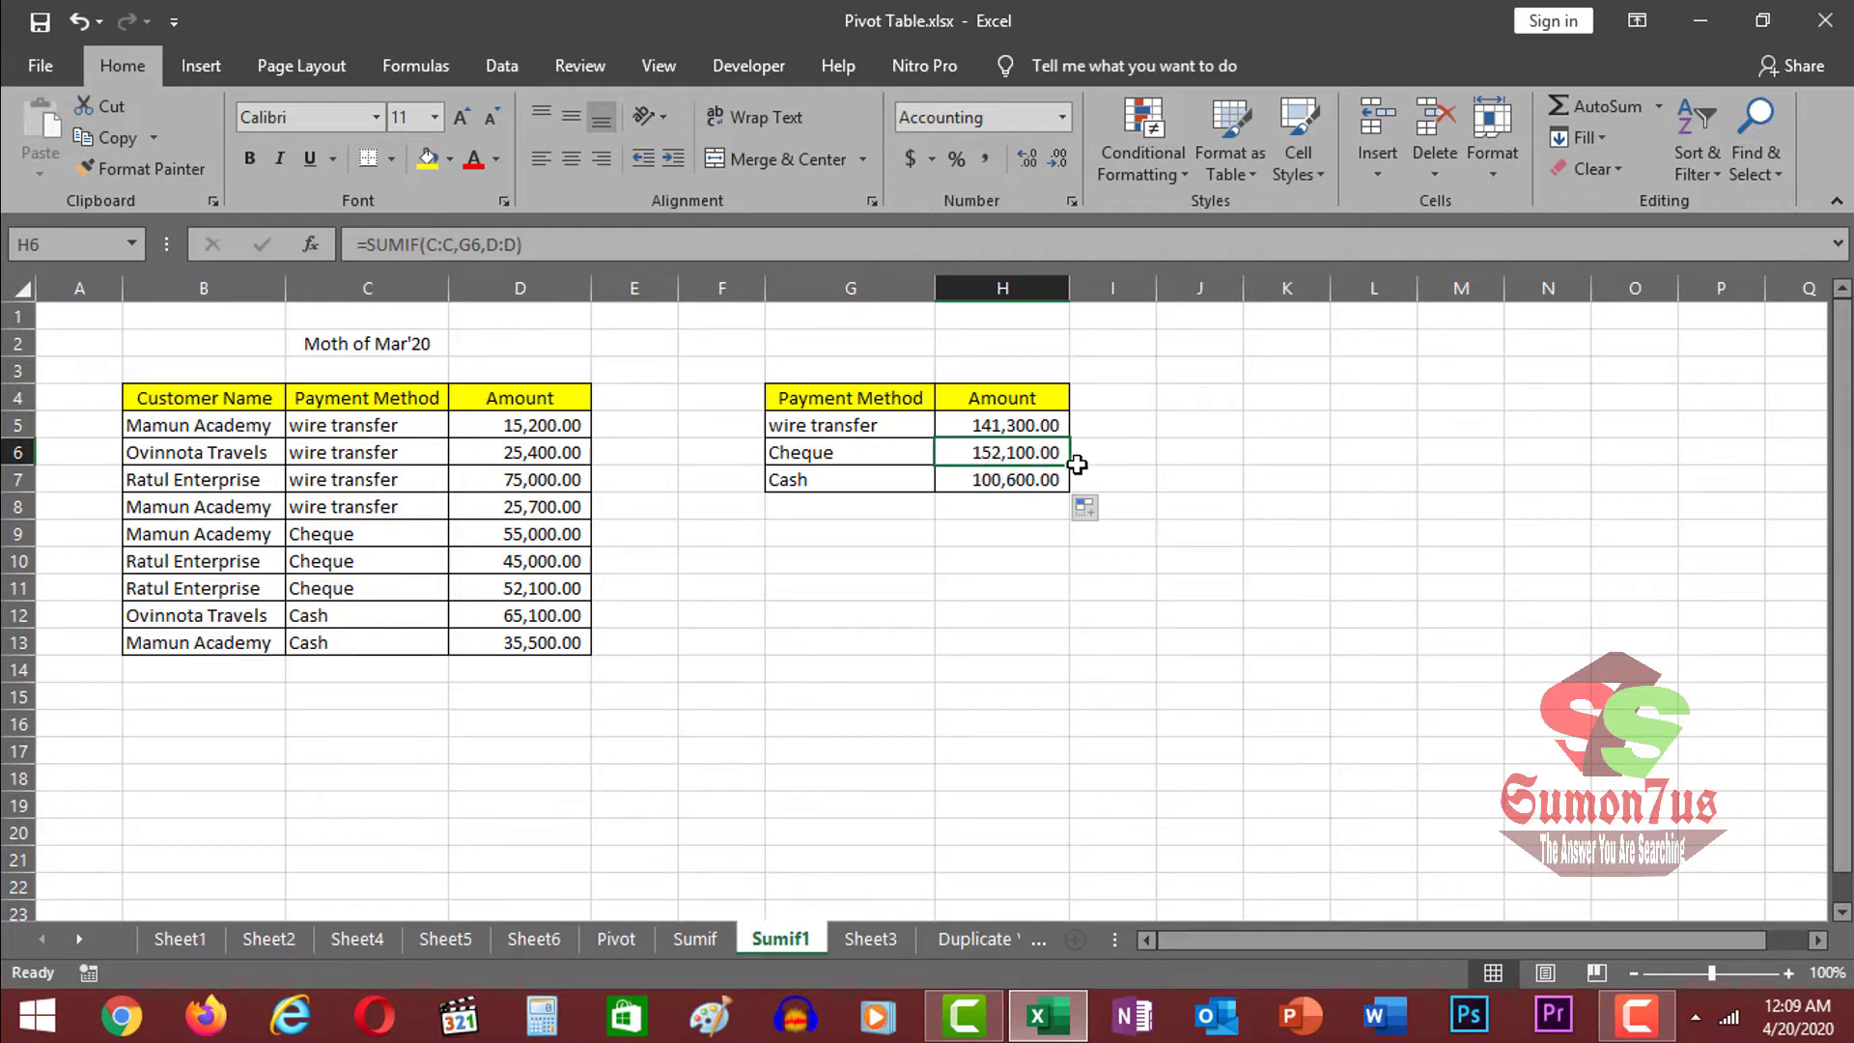
pyautogui.click(357, 535)
pyautogui.moveTo(542, 538); pyautogui.dragTo(543, 591)
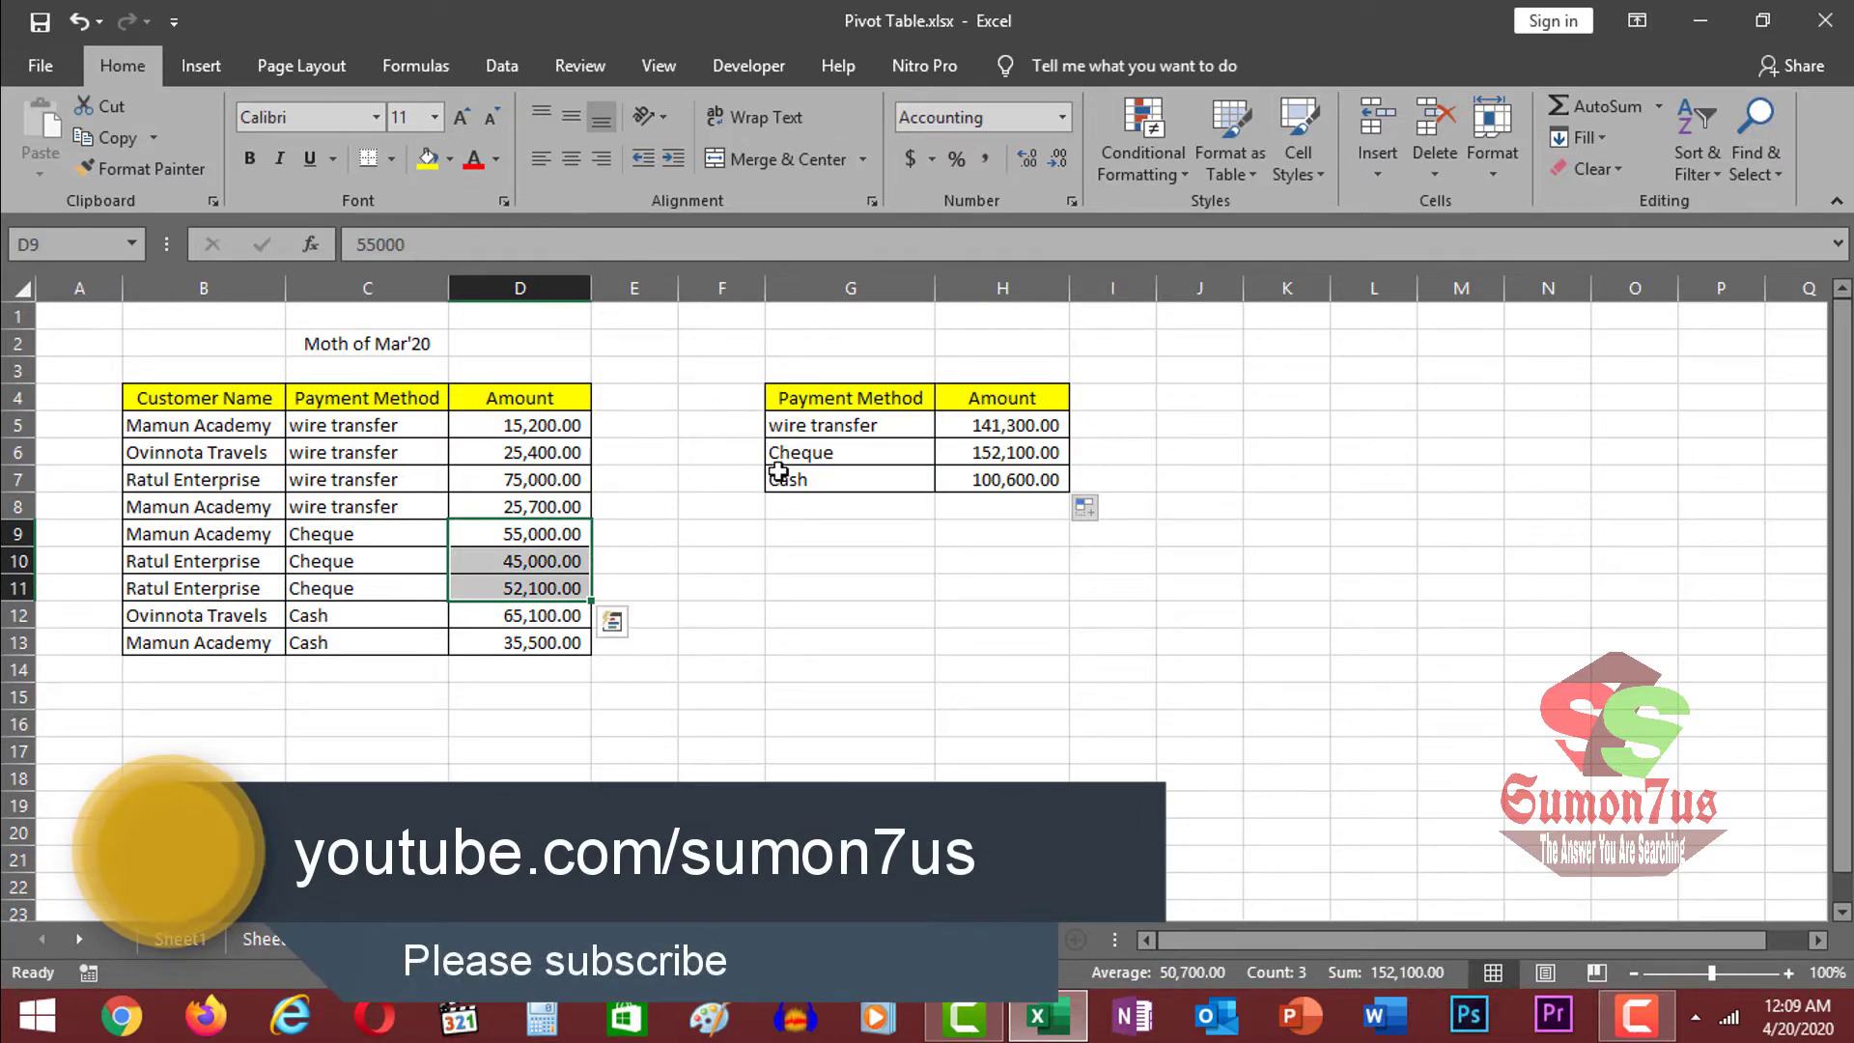
pyautogui.click(365, 616)
pyautogui.moveTo(536, 618); pyautogui.dragTo(569, 641)
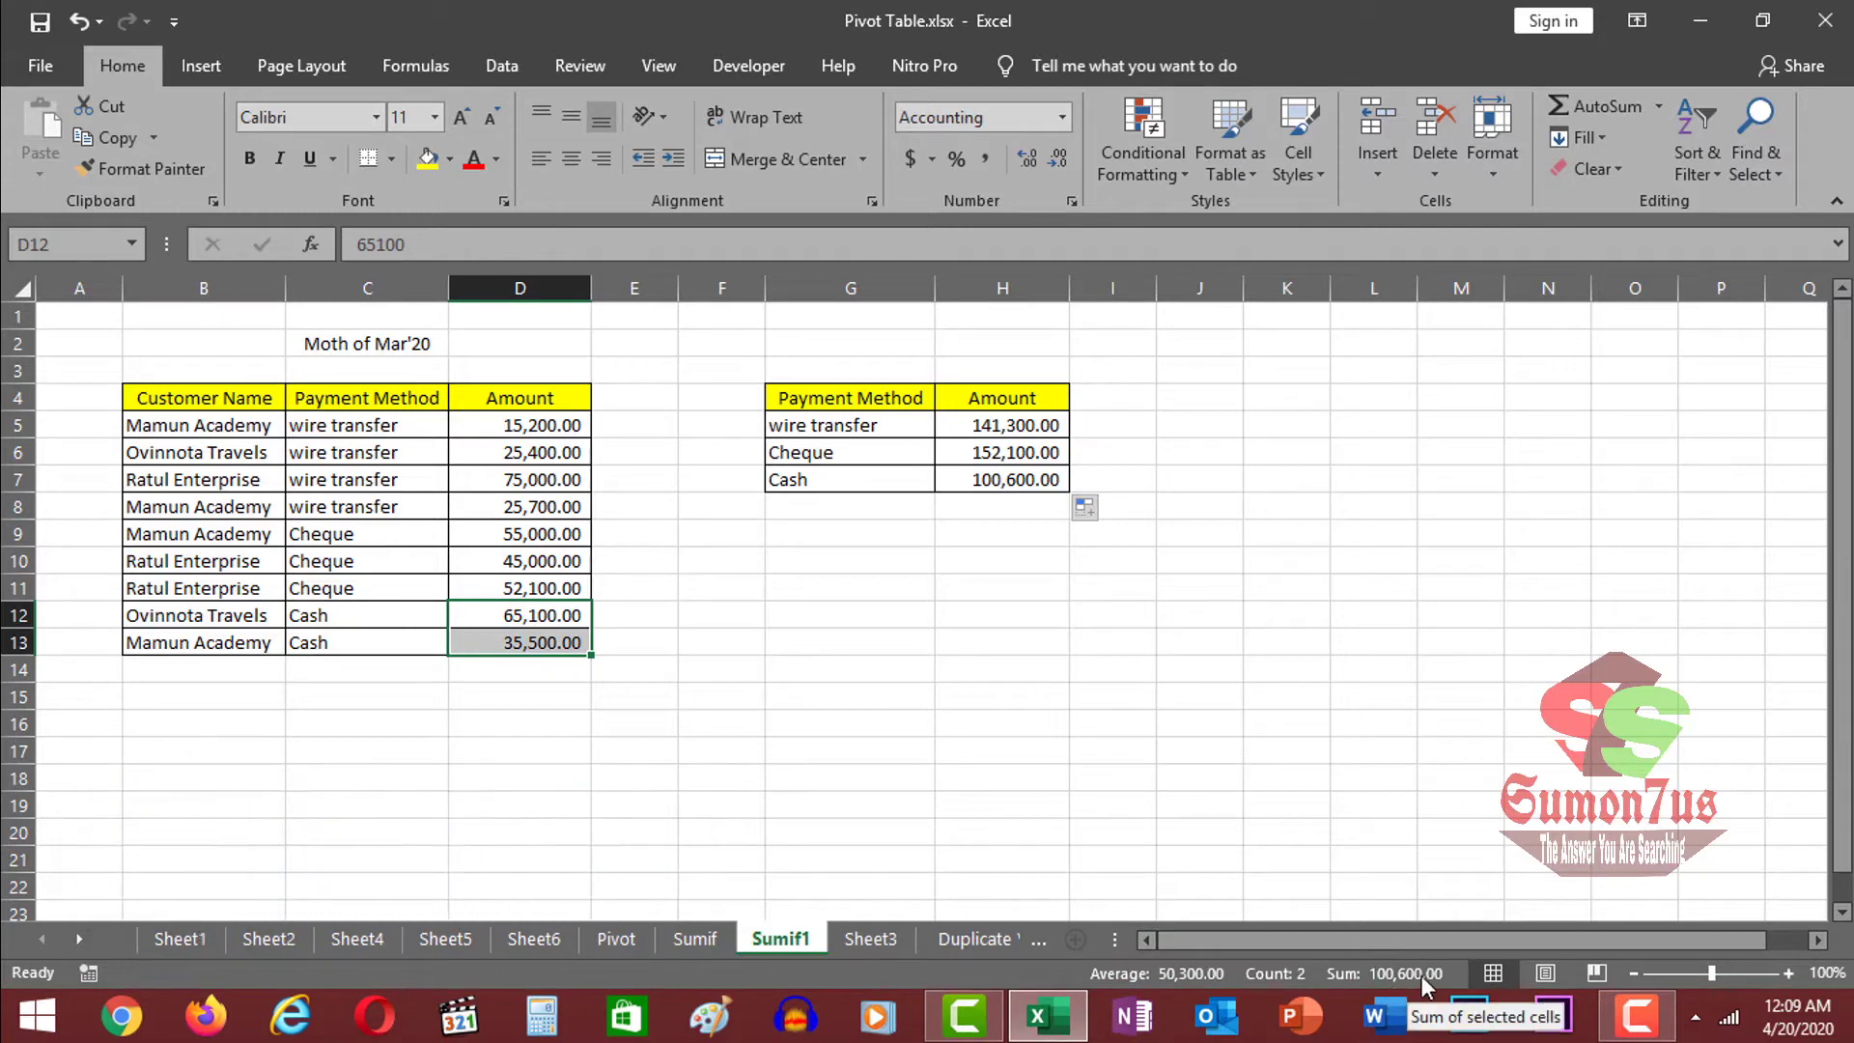
pyautogui.click(1018, 482)
pyautogui.click(1051, 599)
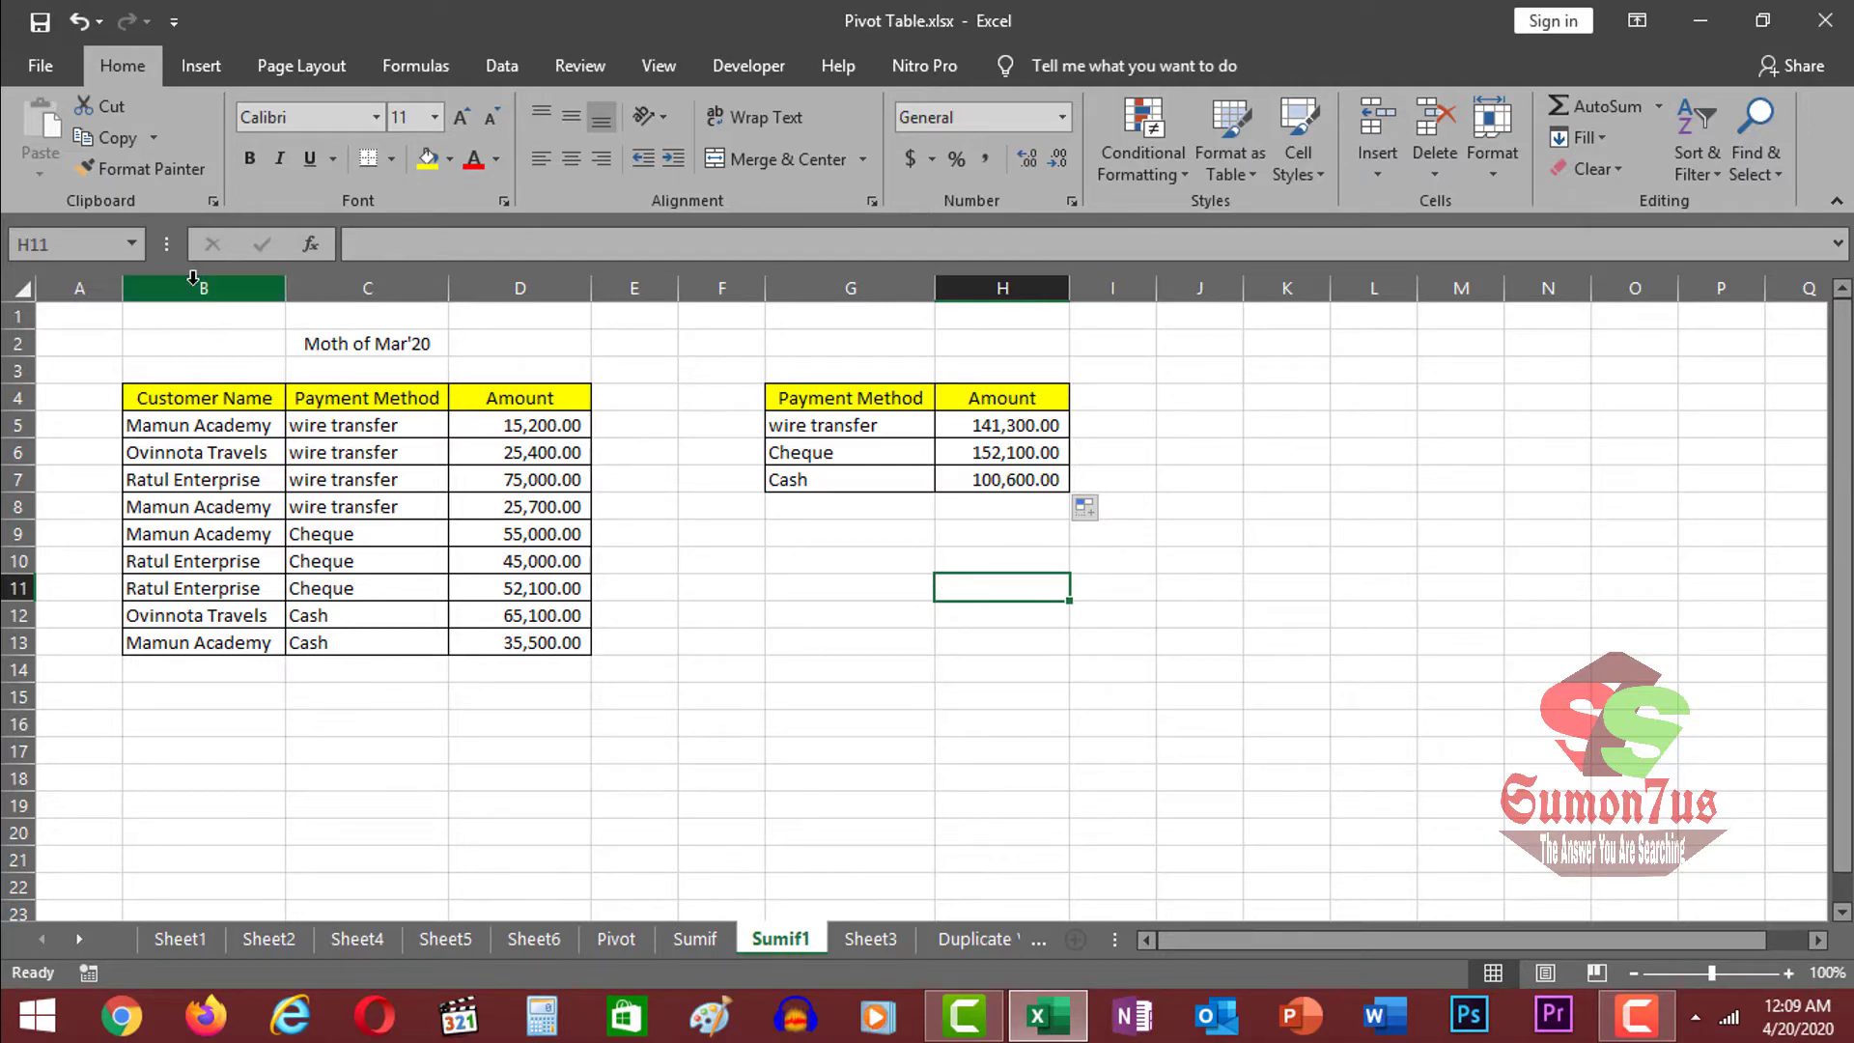
pyautogui.moveTo(188, 289); pyautogui.dragTo(1048, 288)
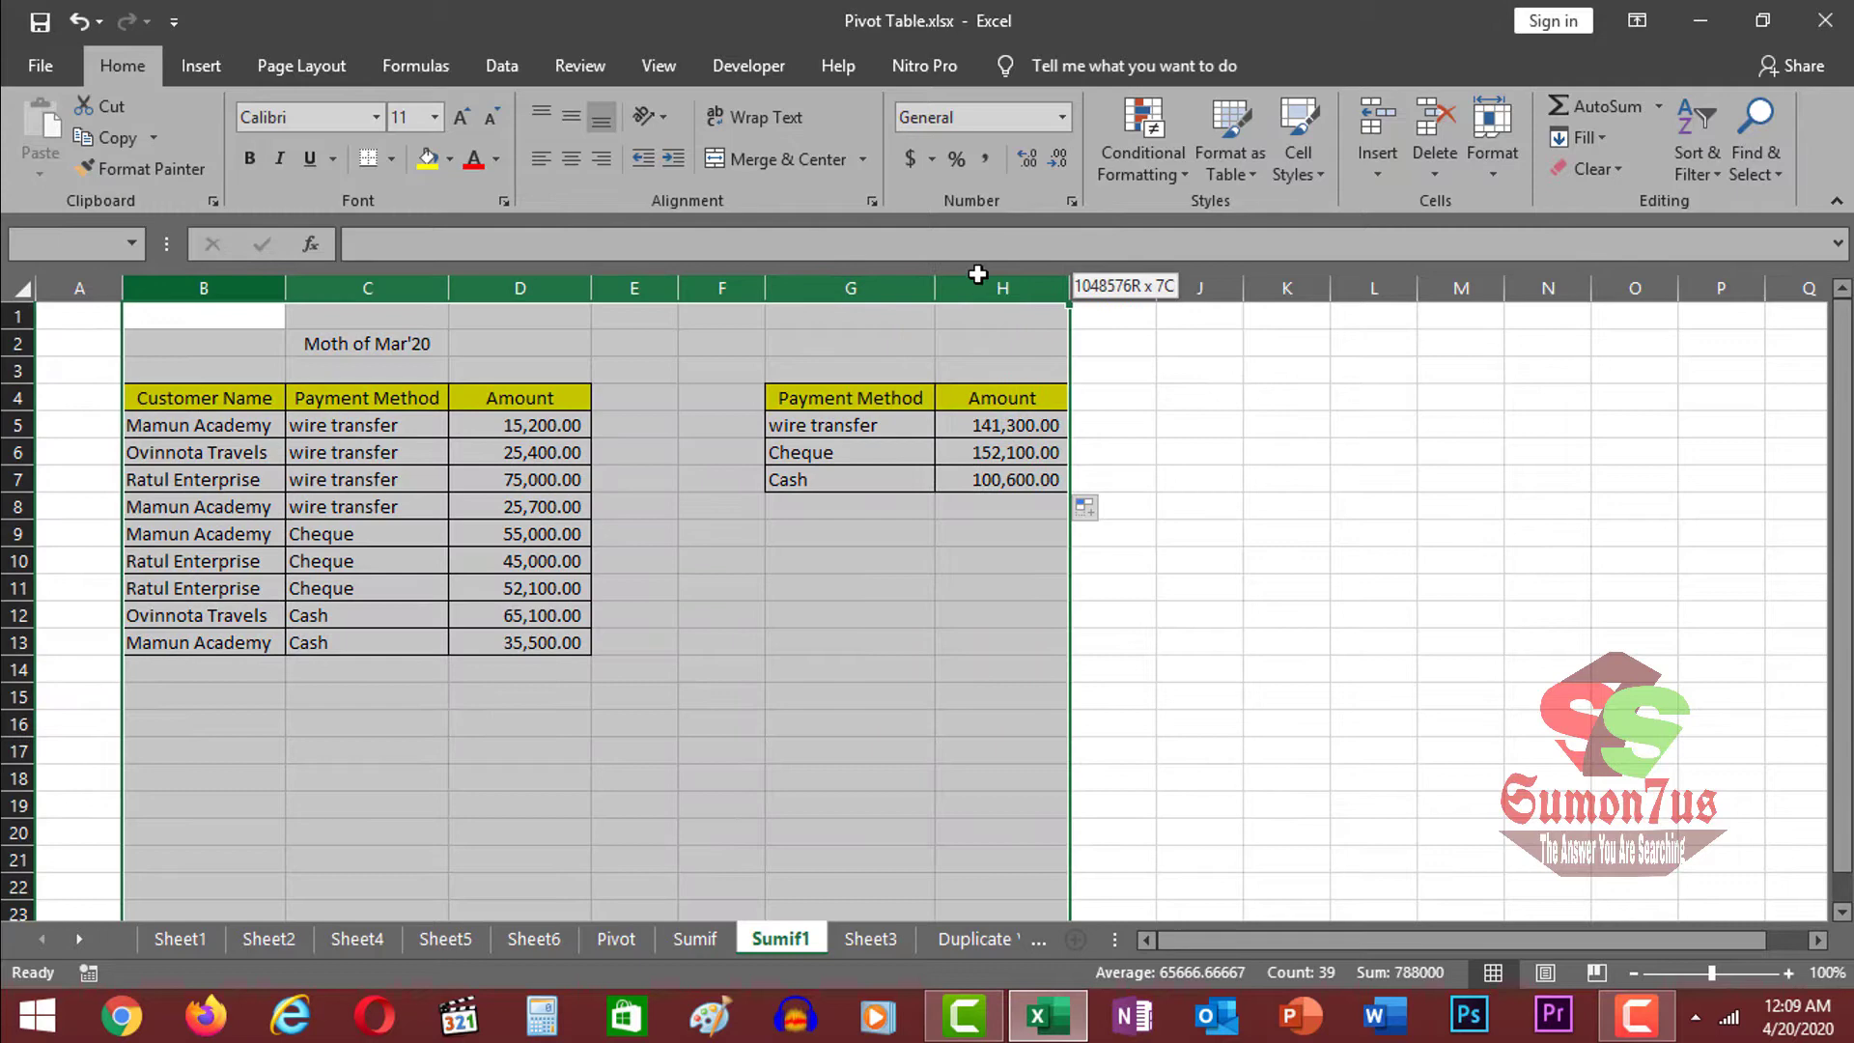
pyautogui.click(956, 591)
pyautogui.click(874, 425)
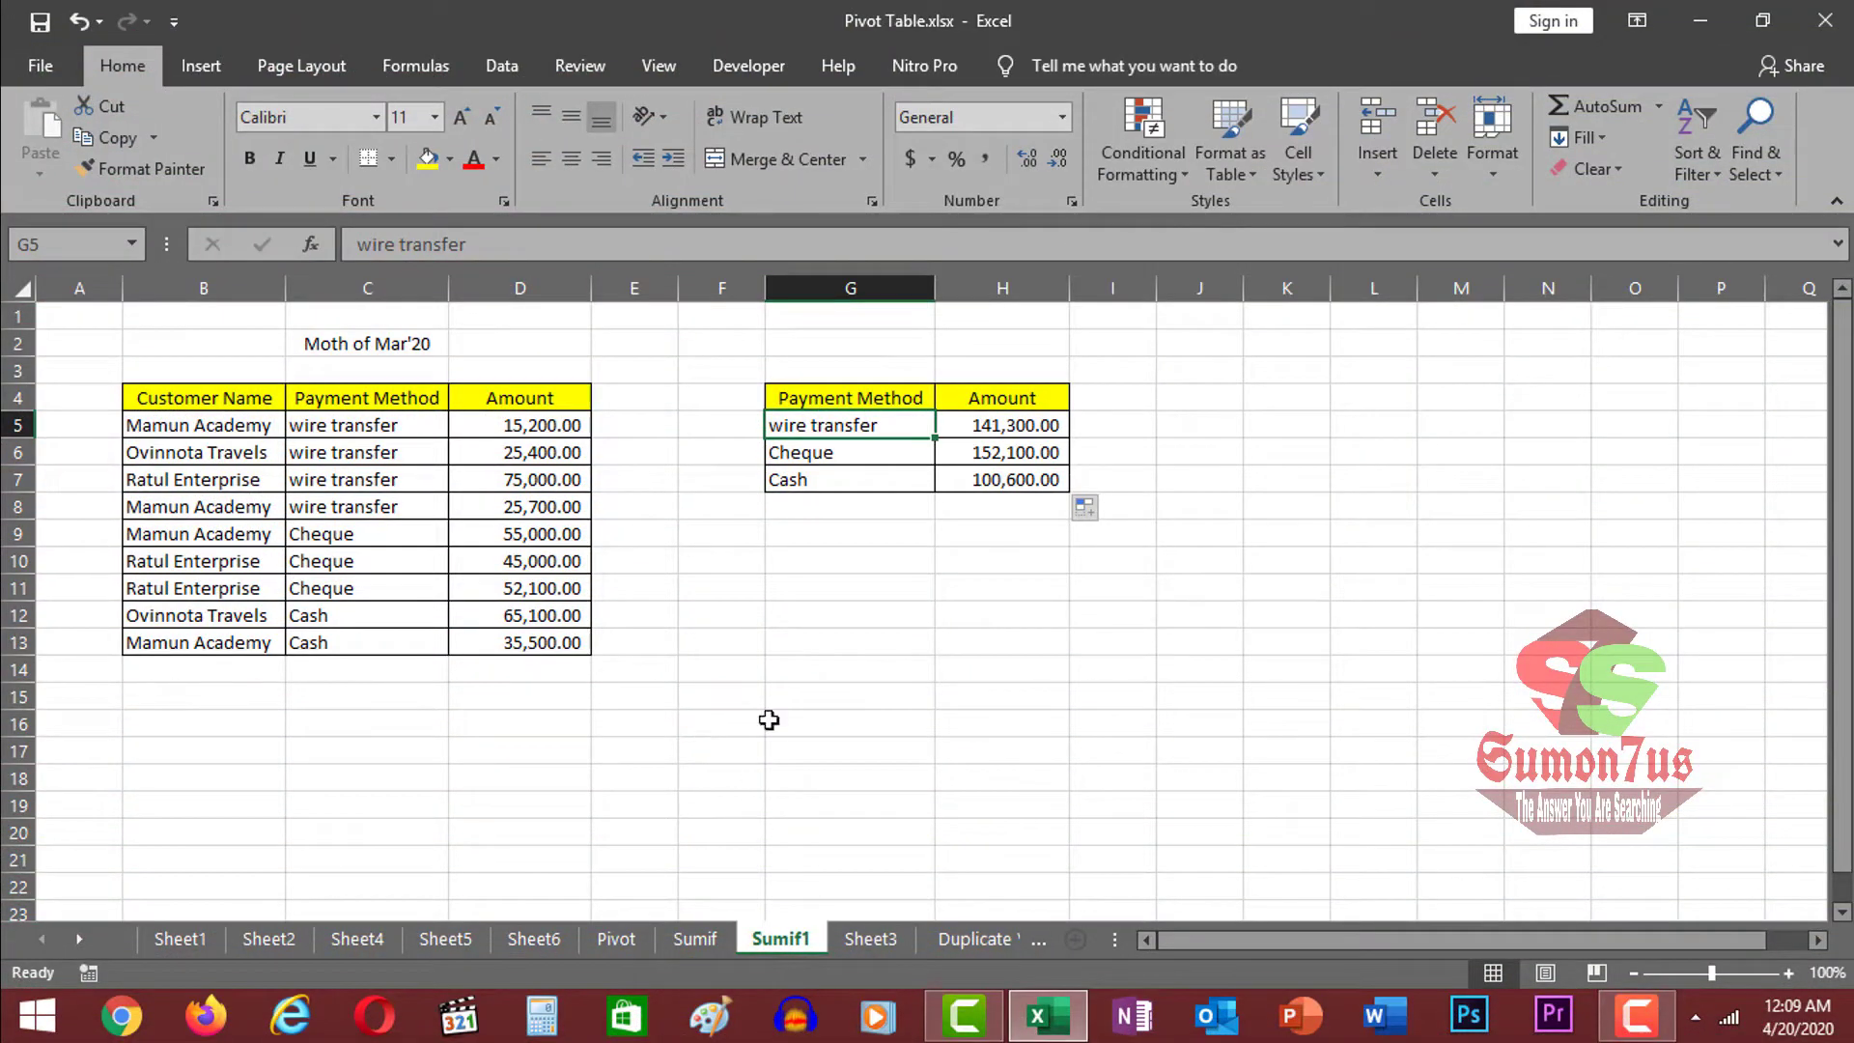
# Switch to the Sumif sheet and run through the Division entries in column C.
pyautogui.click(694, 938)
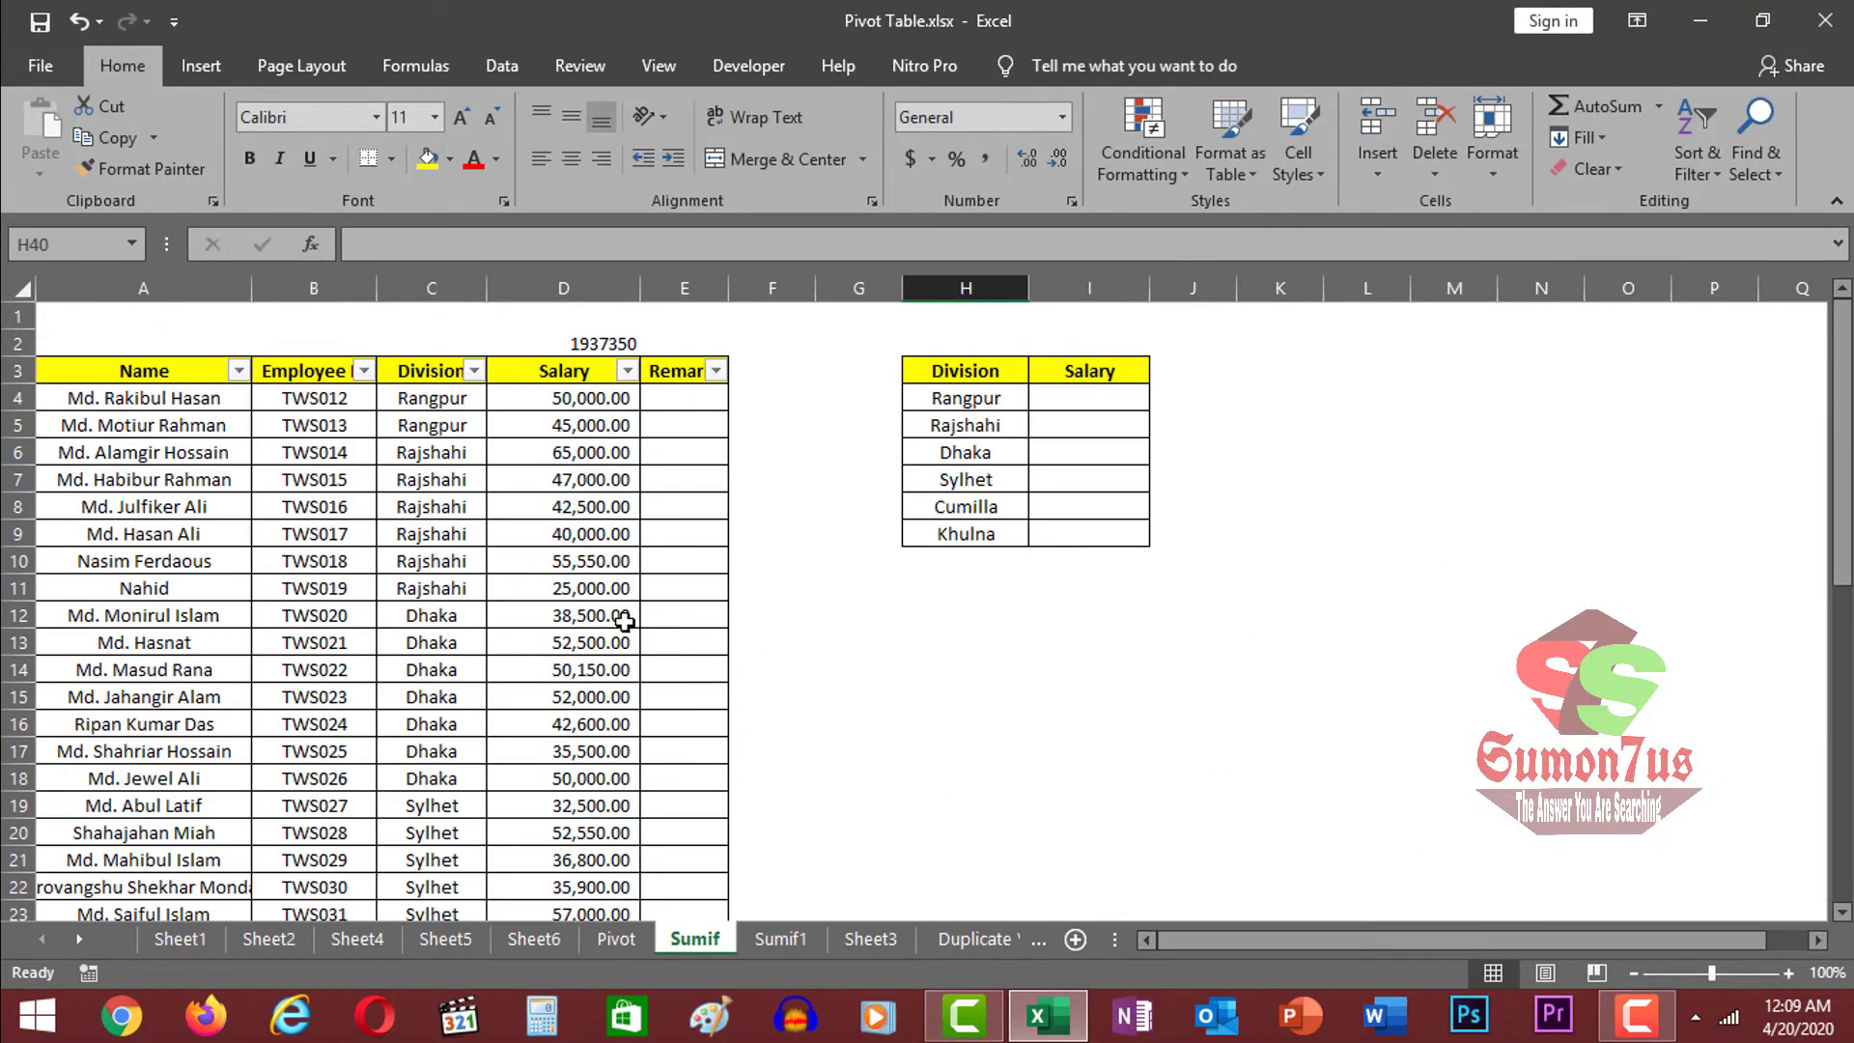
pyautogui.scroll(-1, 466, 584)
pyautogui.scroll(1, 467, 586)
pyautogui.click(808, 942)
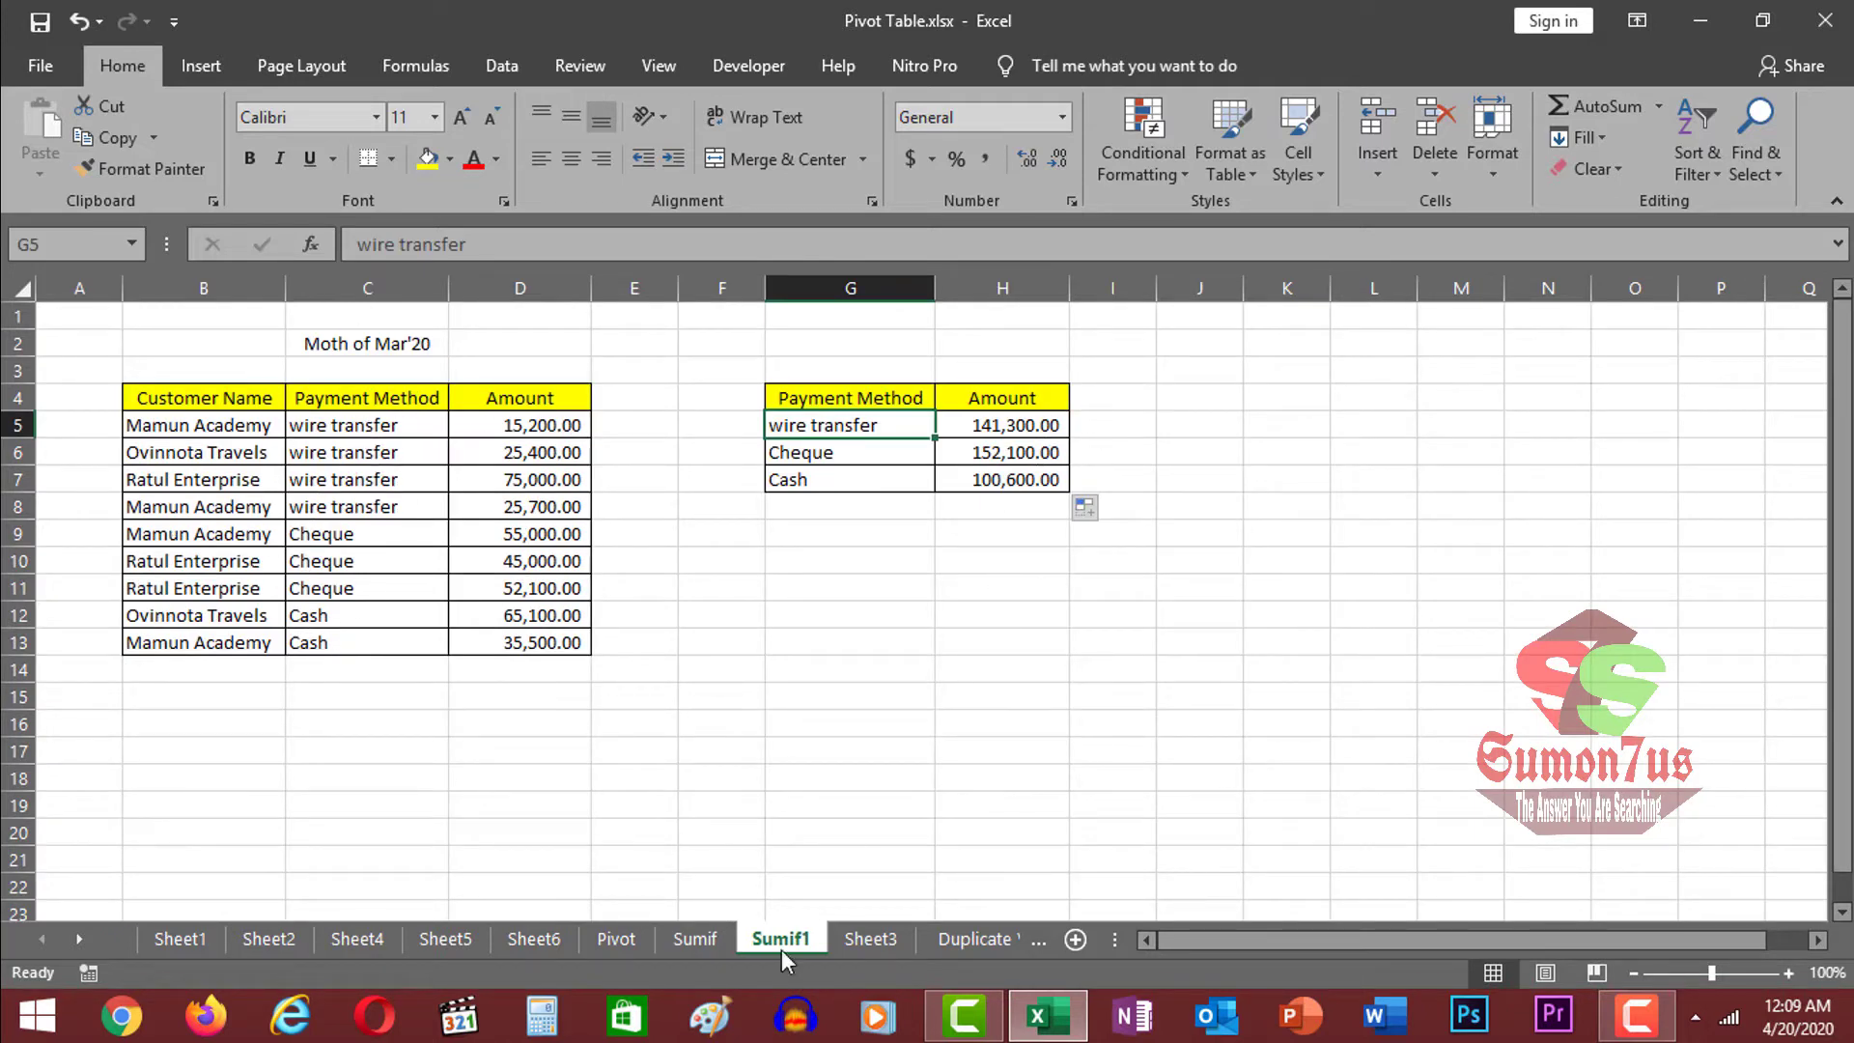
pyautogui.click(694, 939)
pyautogui.moveTo(432, 398); pyautogui.dragTo(412, 854)
pyautogui.scroll(8, 1139, 641)
pyautogui.click(858, 588)
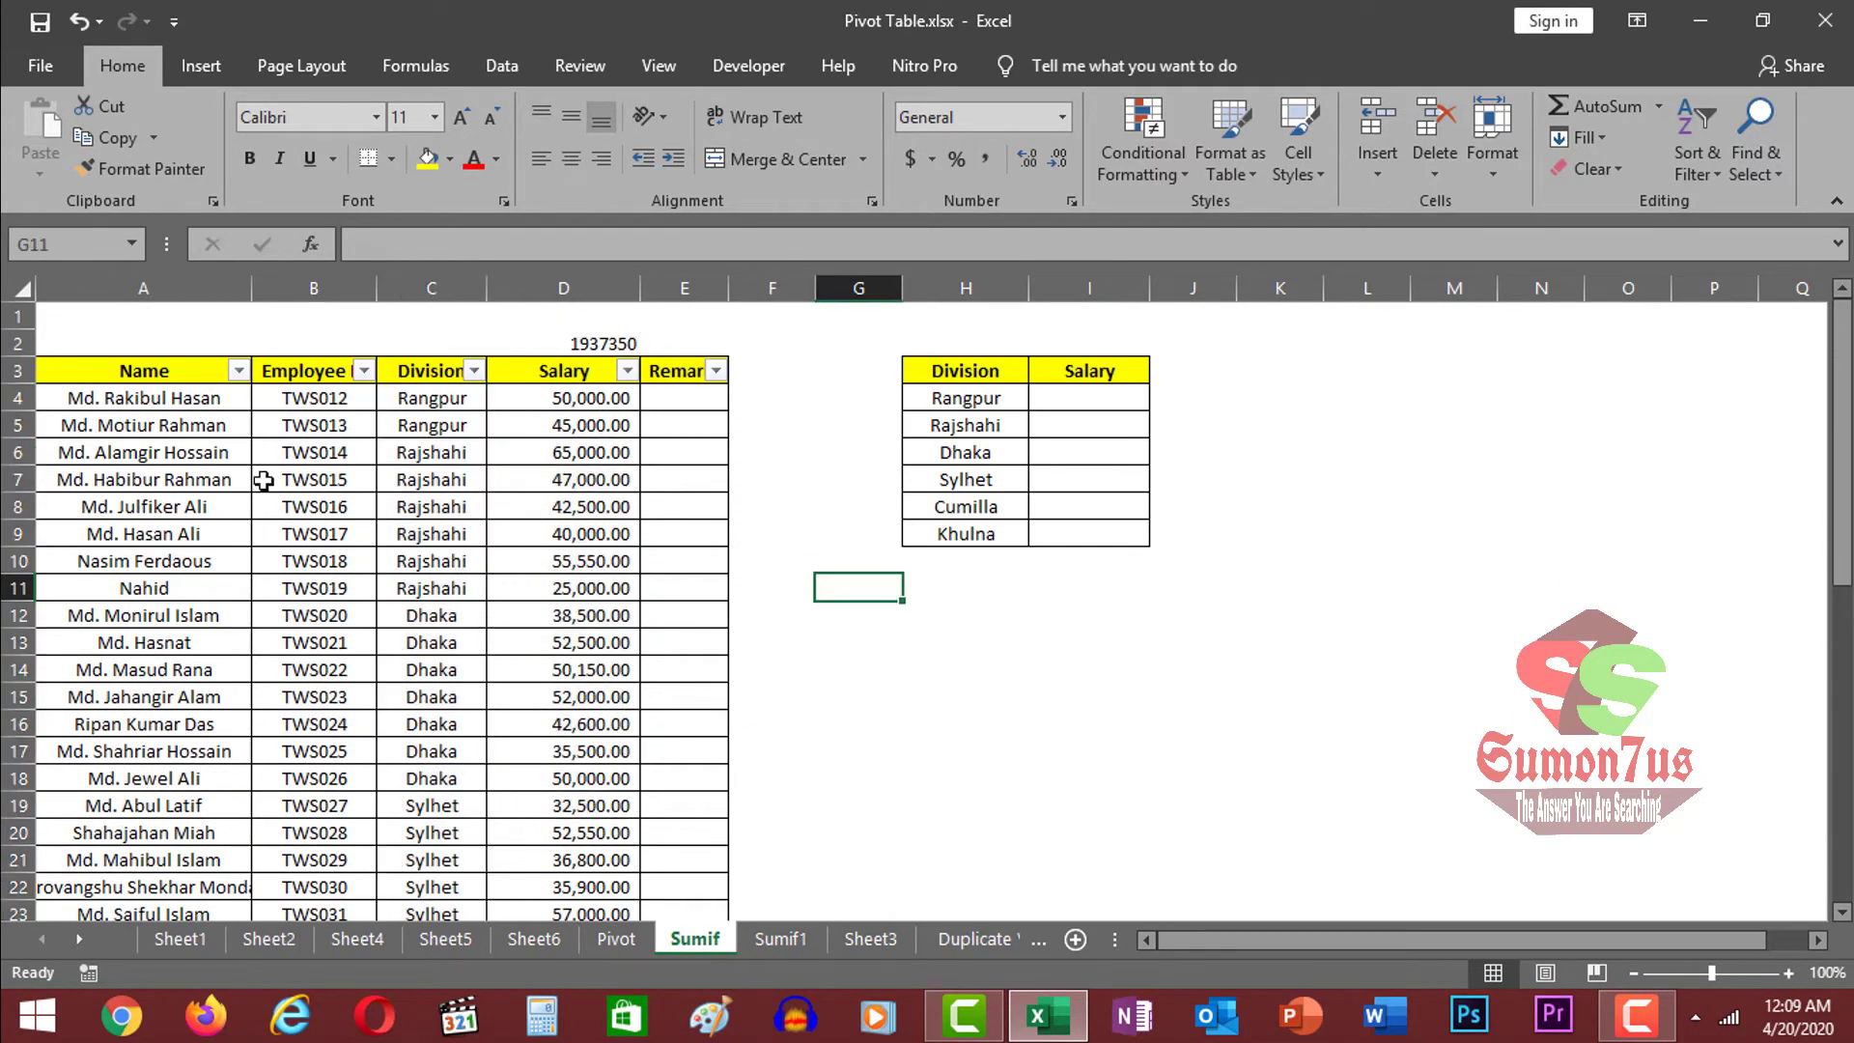
# Point out the Name, Employee ID, Division and Salary headings and the Rangpur, Rajshahi and Dhaka rows.
pyautogui.click(136, 373)
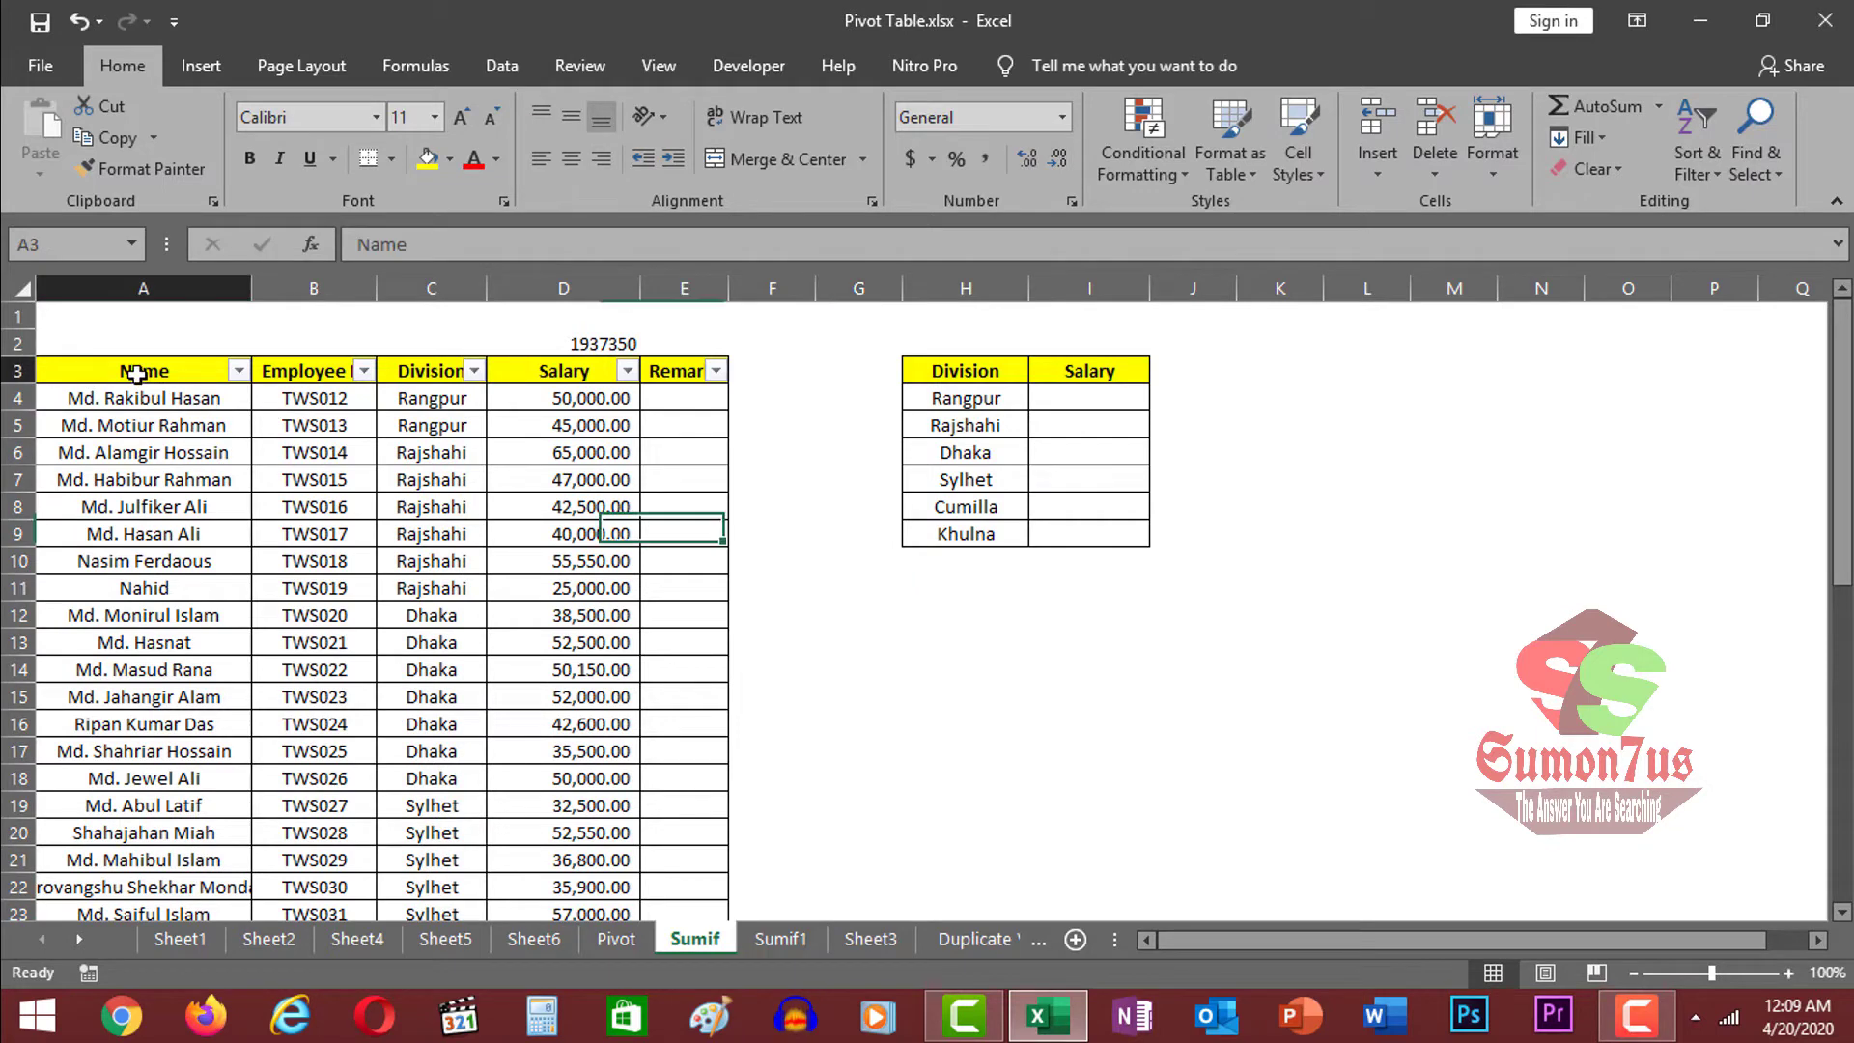
pyautogui.click(317, 376)
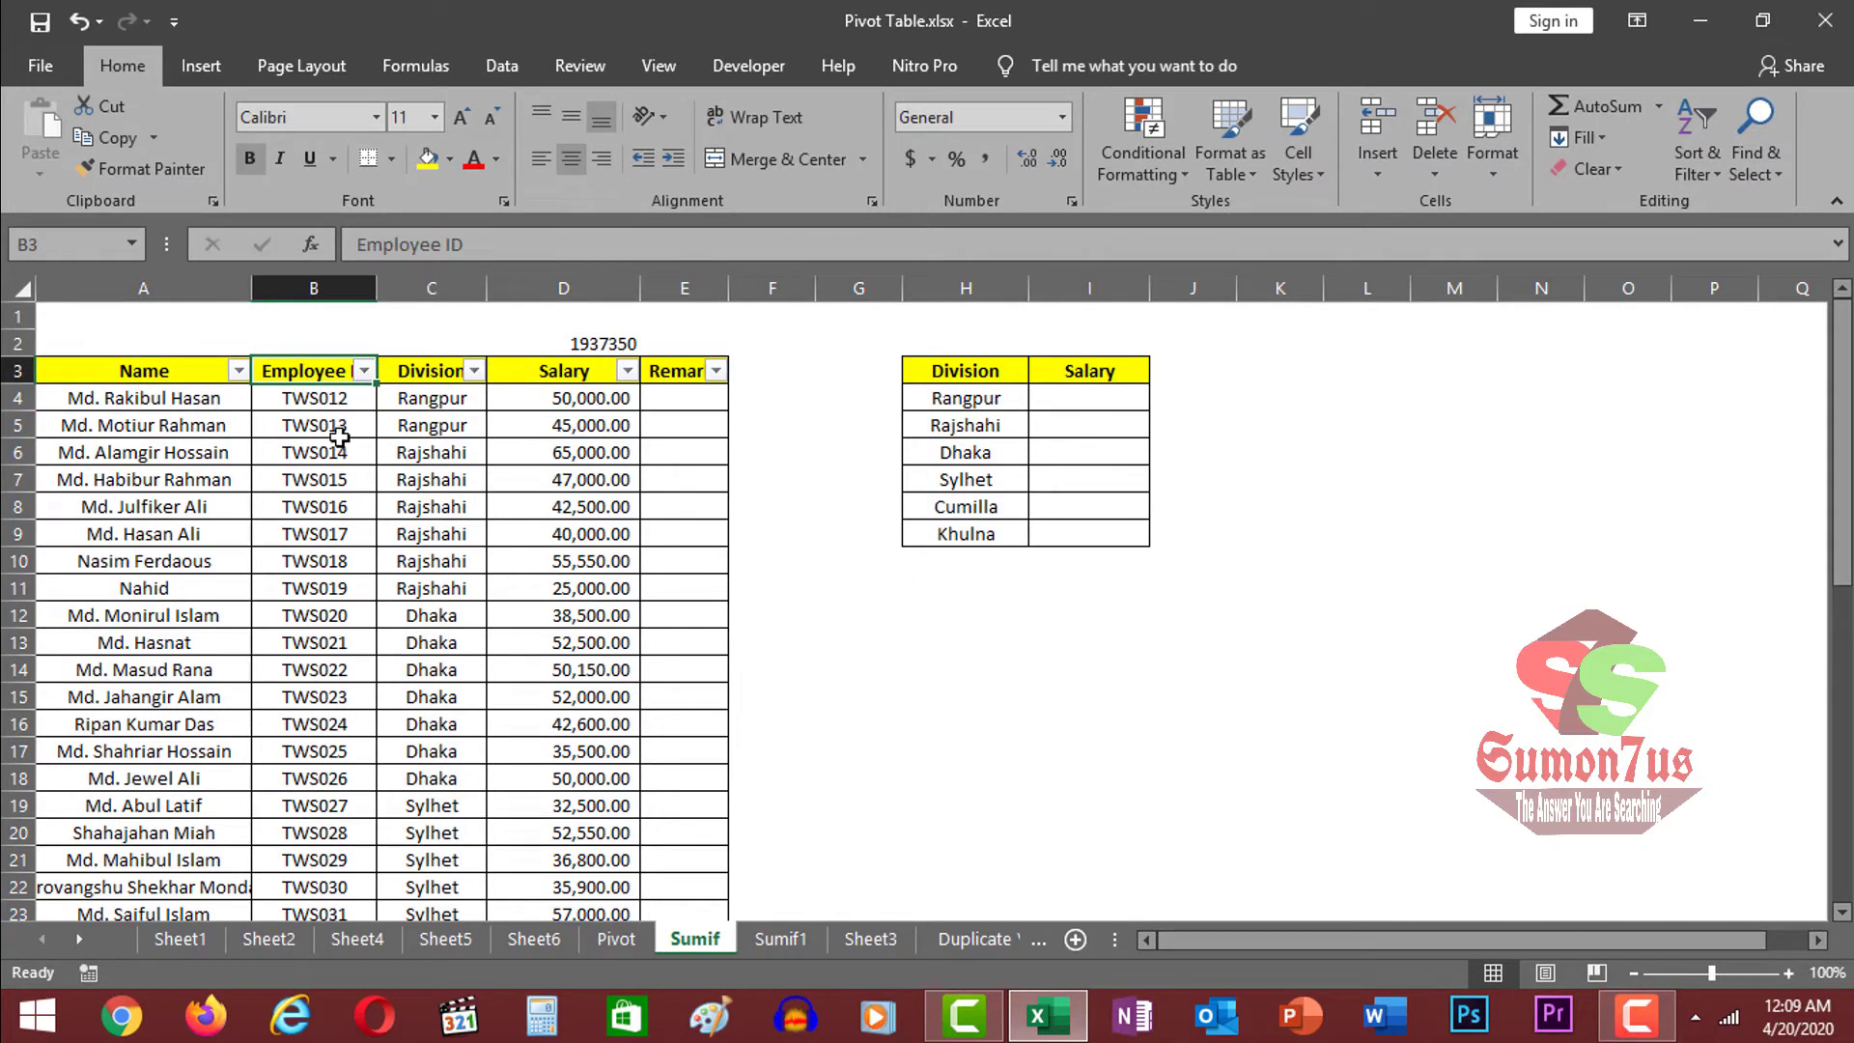
pyautogui.click(437, 368)
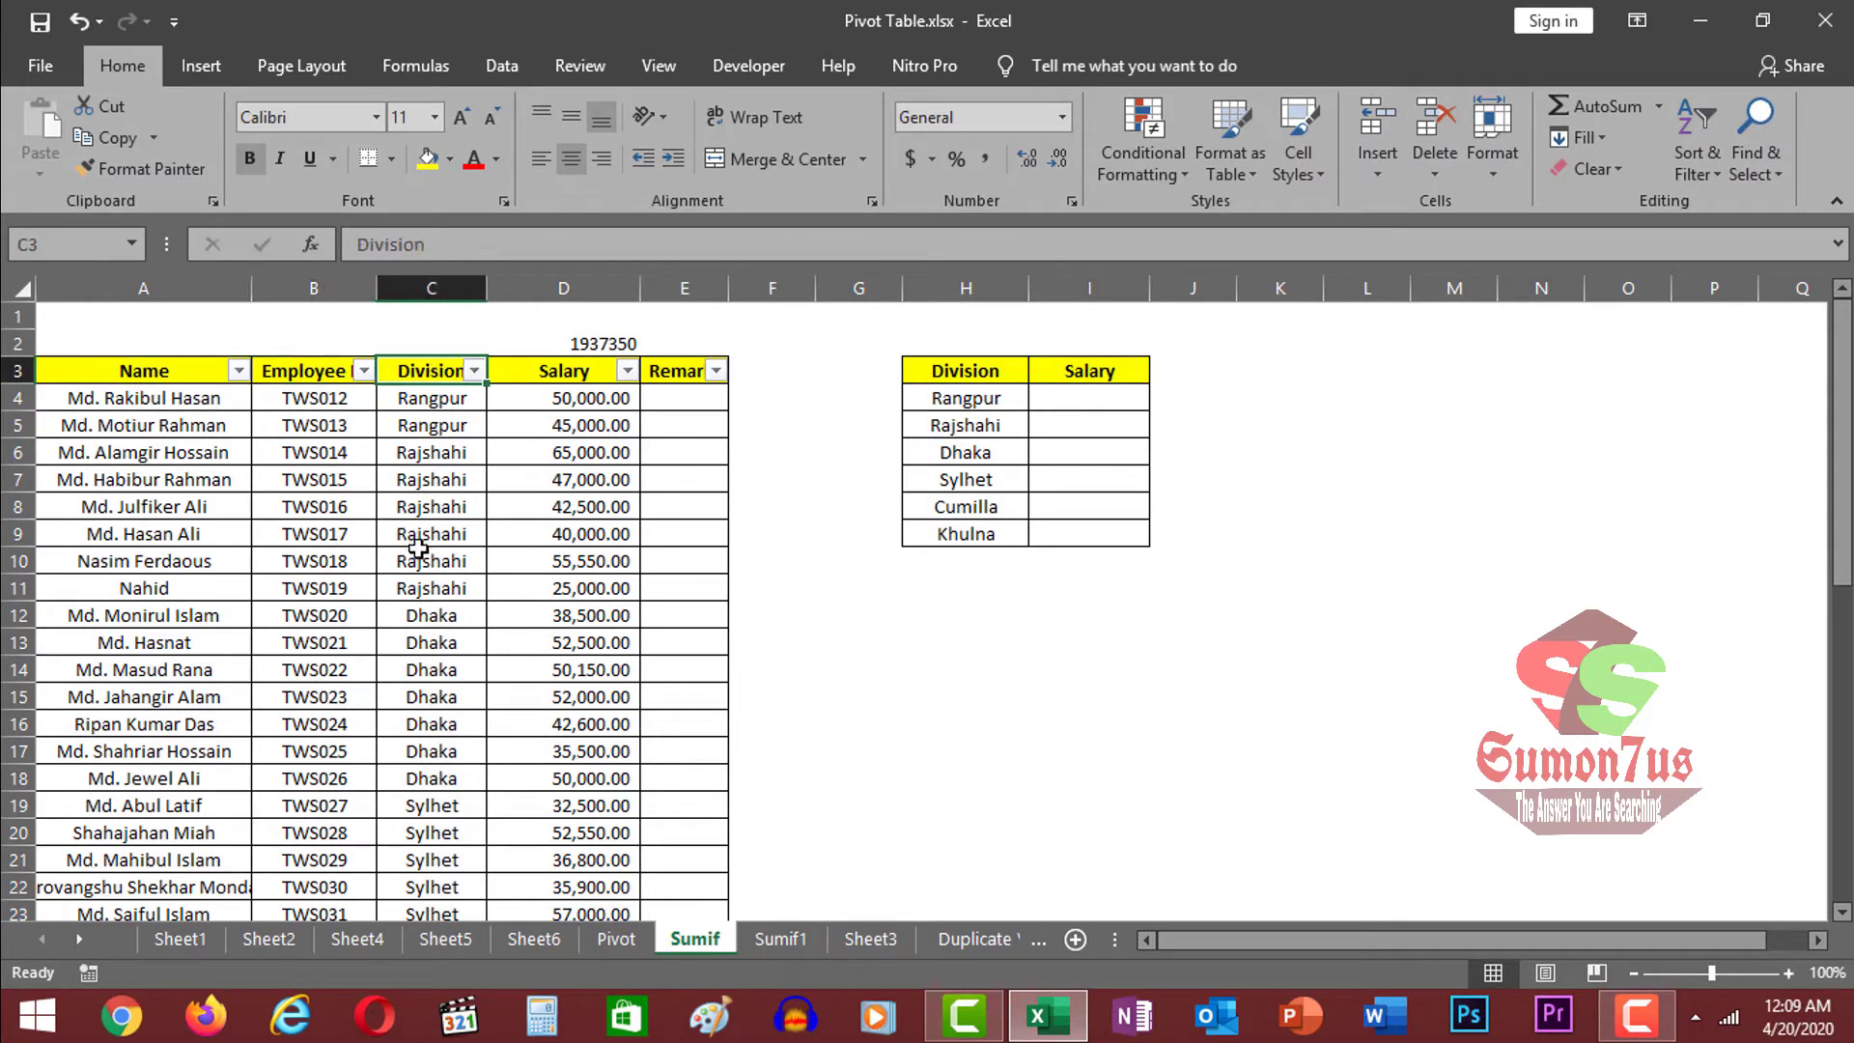
pyautogui.click(554, 368)
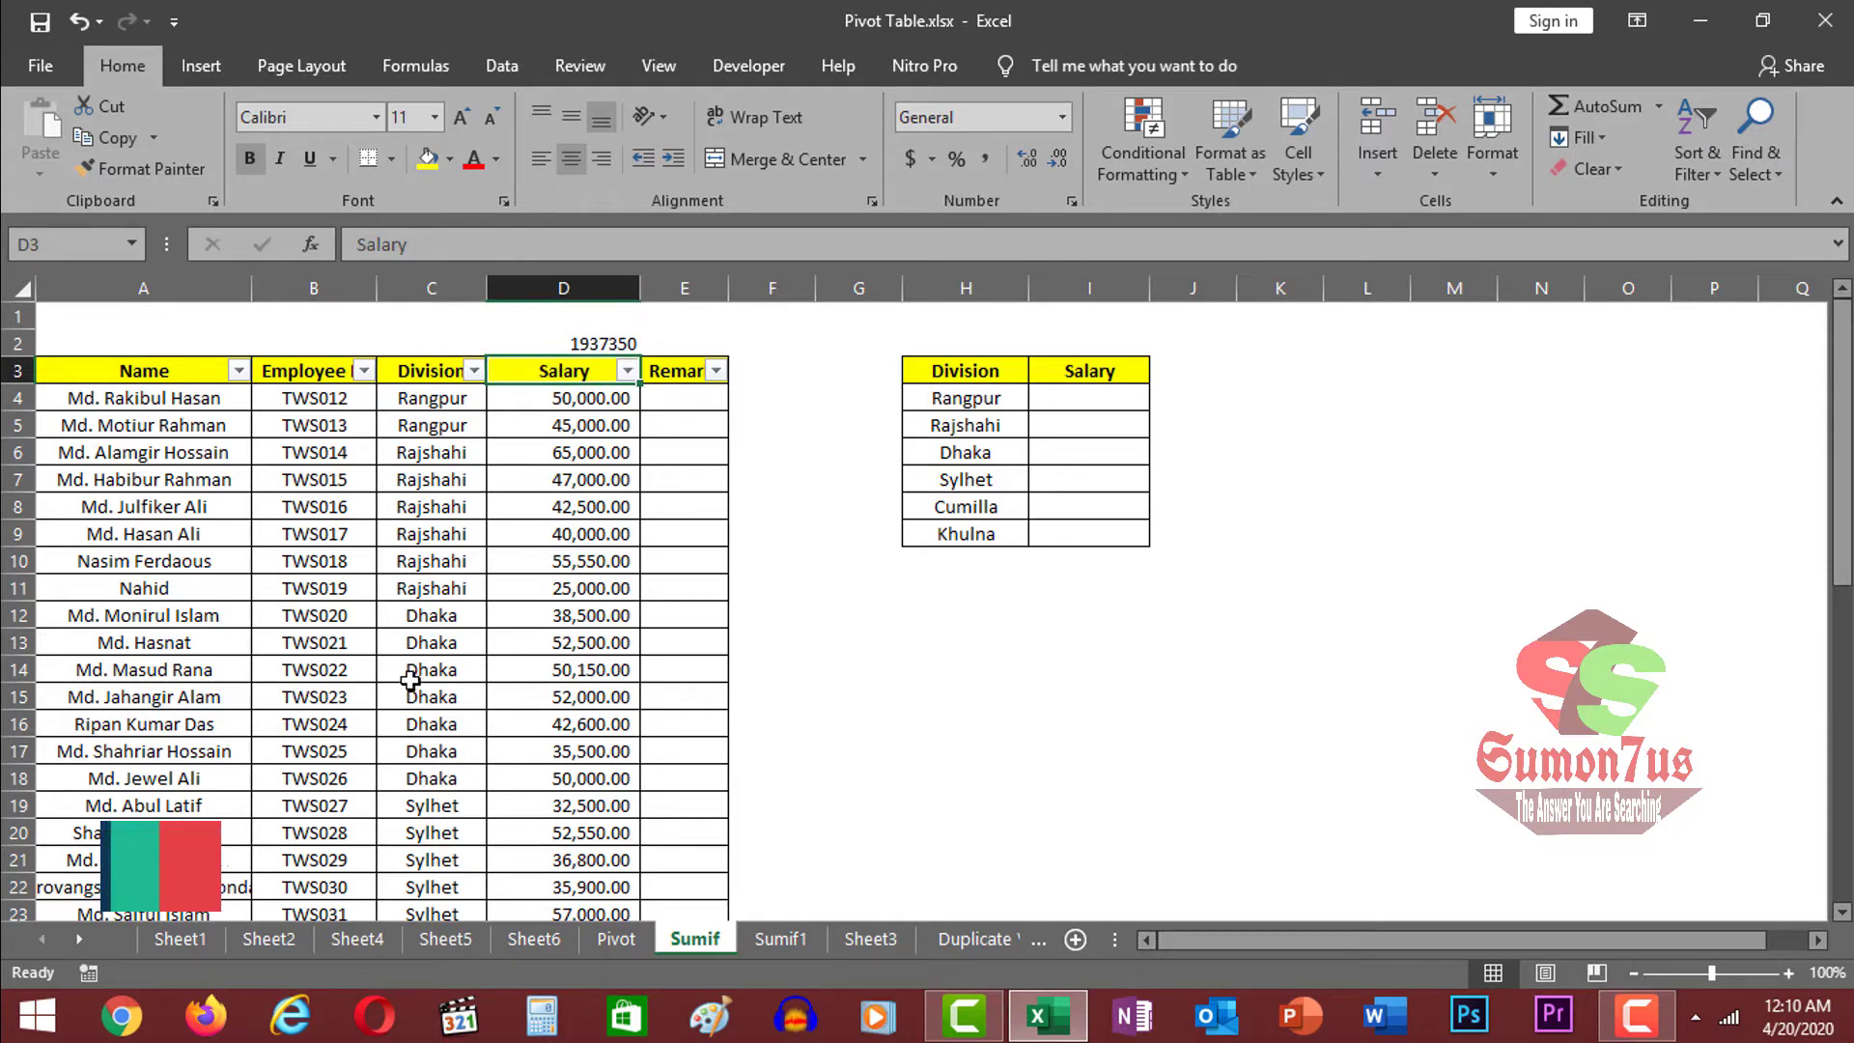
pyautogui.moveTo(434, 403); pyautogui.dragTo(426, 536)
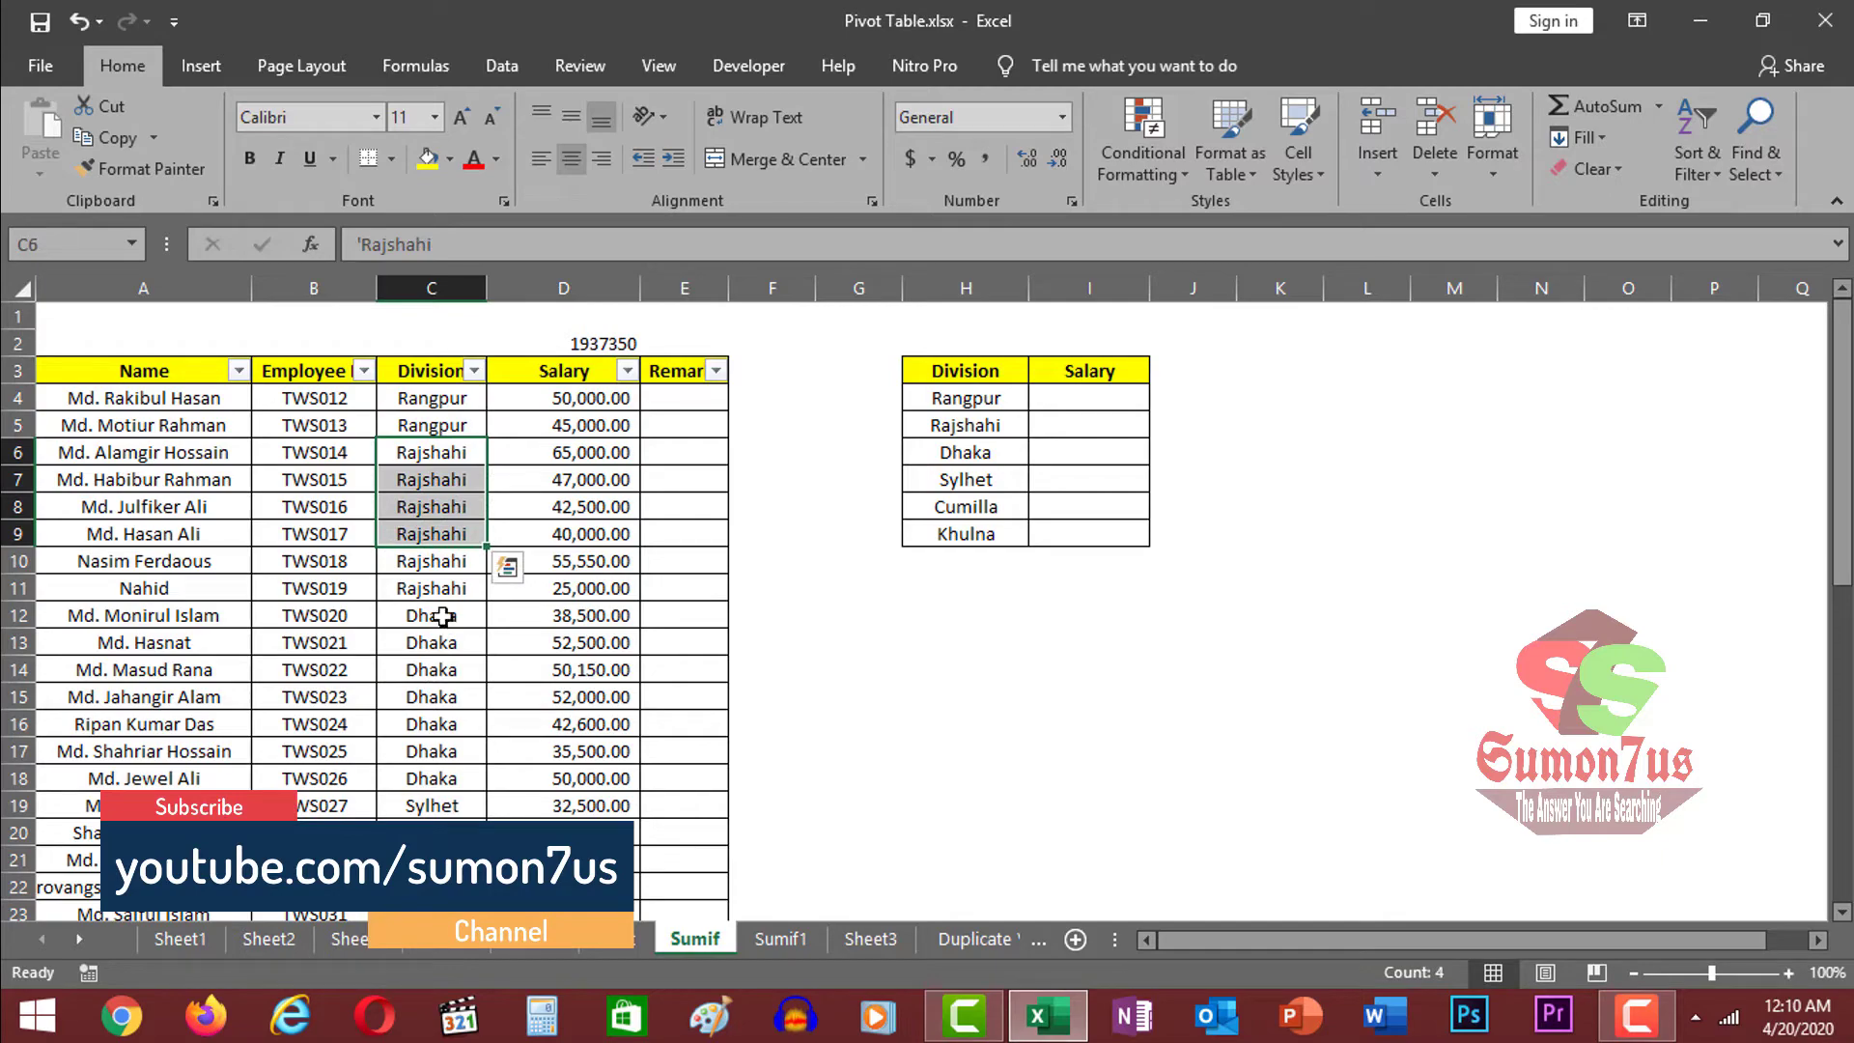
pyautogui.moveTo(432, 615); pyautogui.dragTo(440, 731)
pyautogui.scroll(-11, 439, 743)
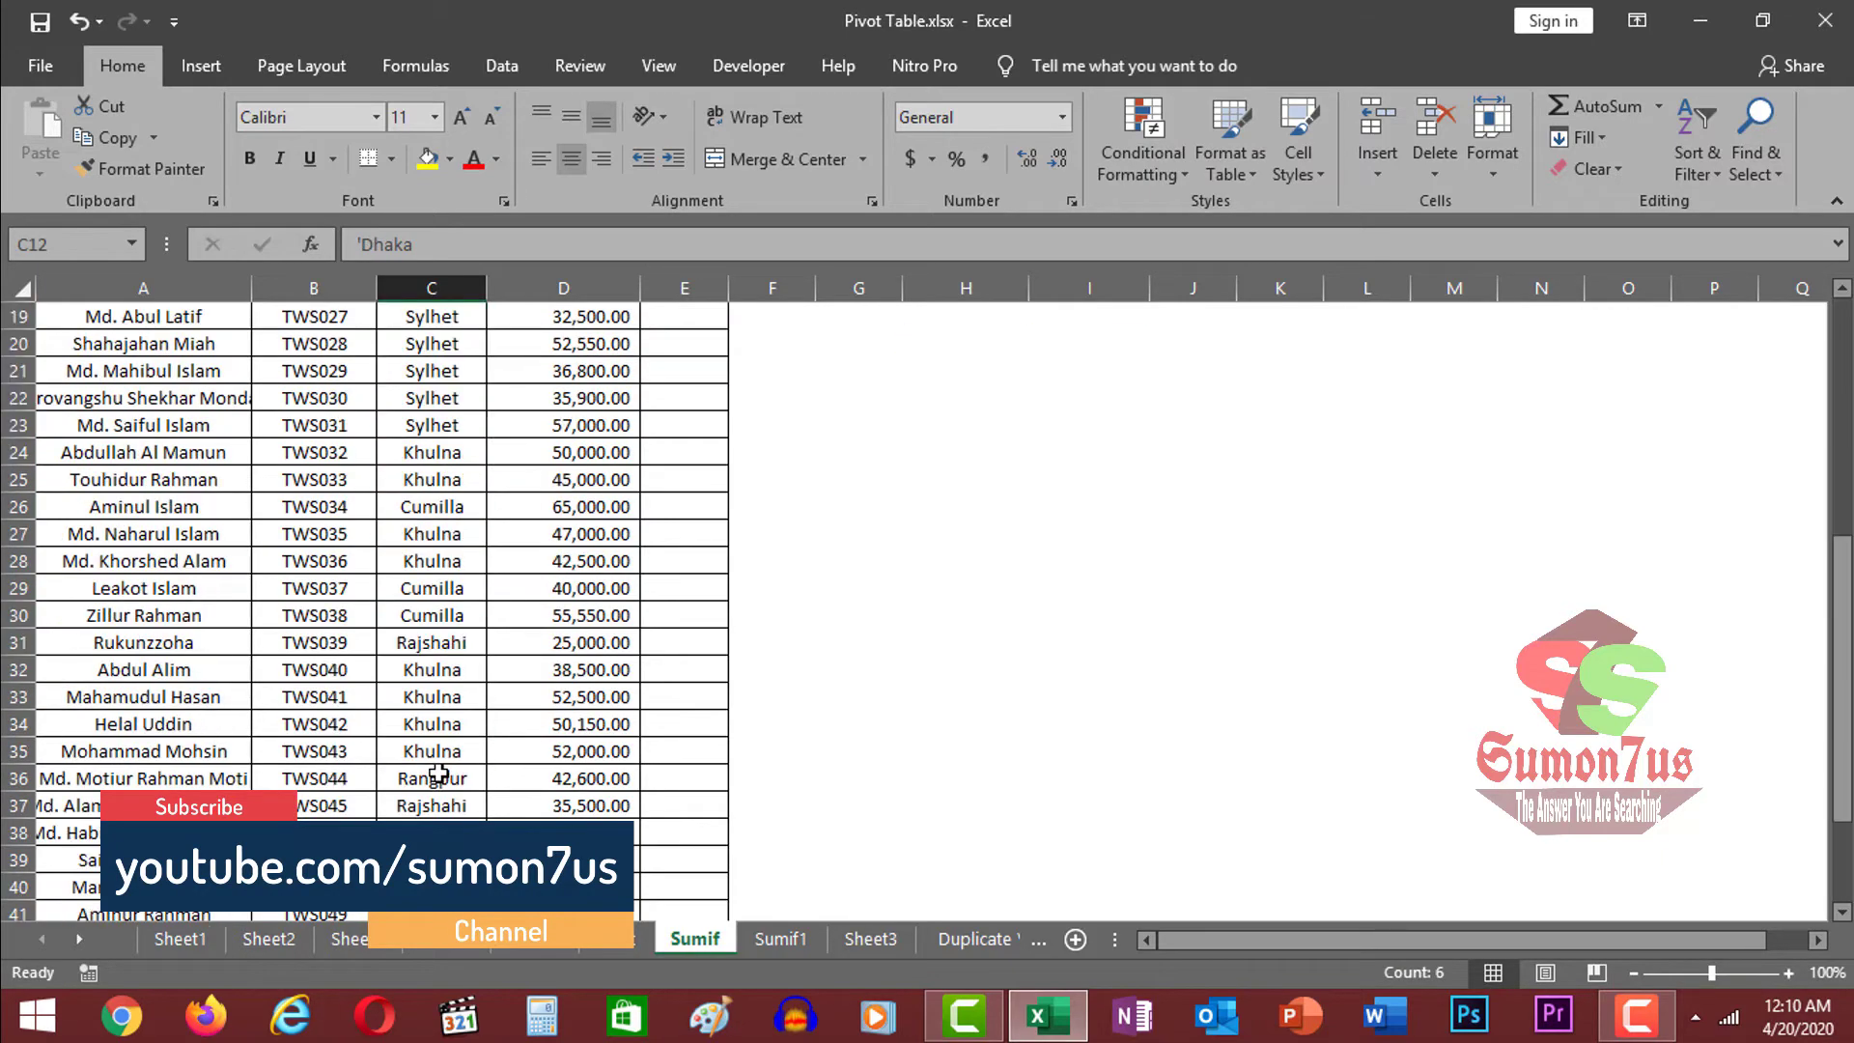
pyautogui.moveTo(425, 480); pyautogui.dragTo(435, 591)
pyautogui.click(431, 615)
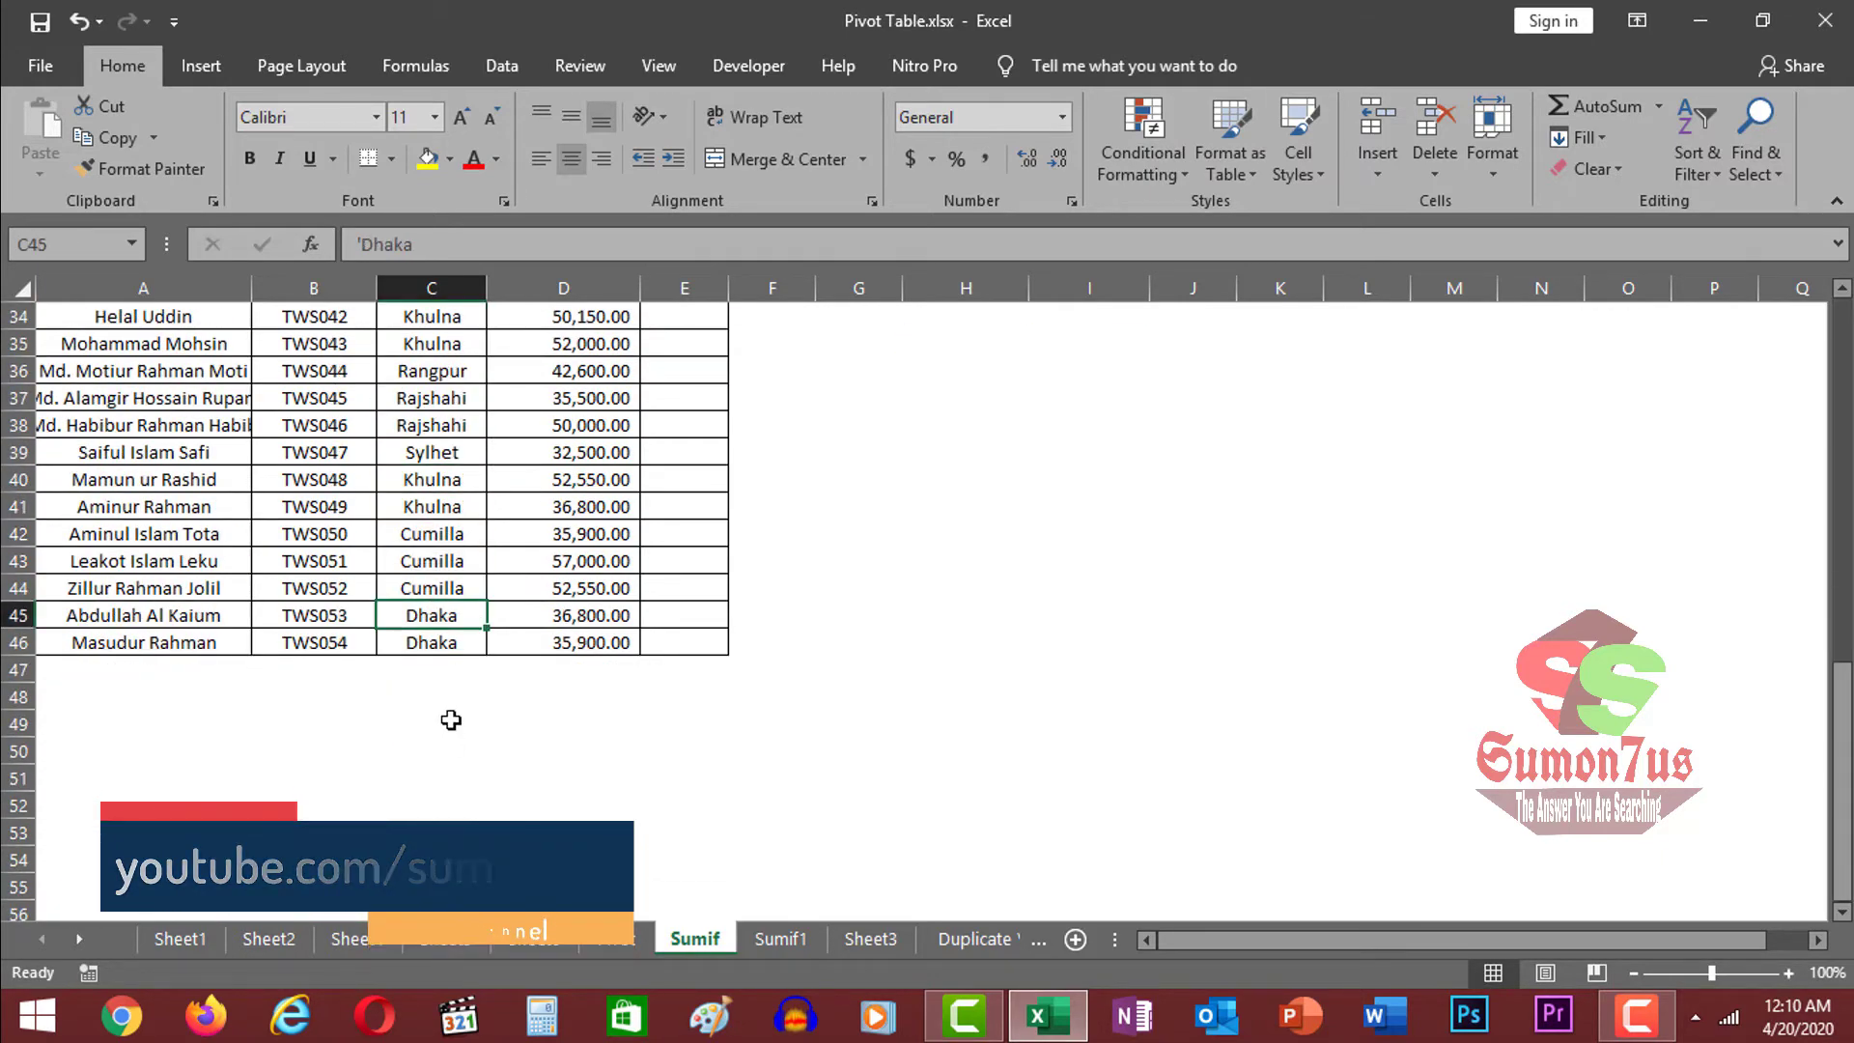
pyautogui.scroll(11, 447, 721)
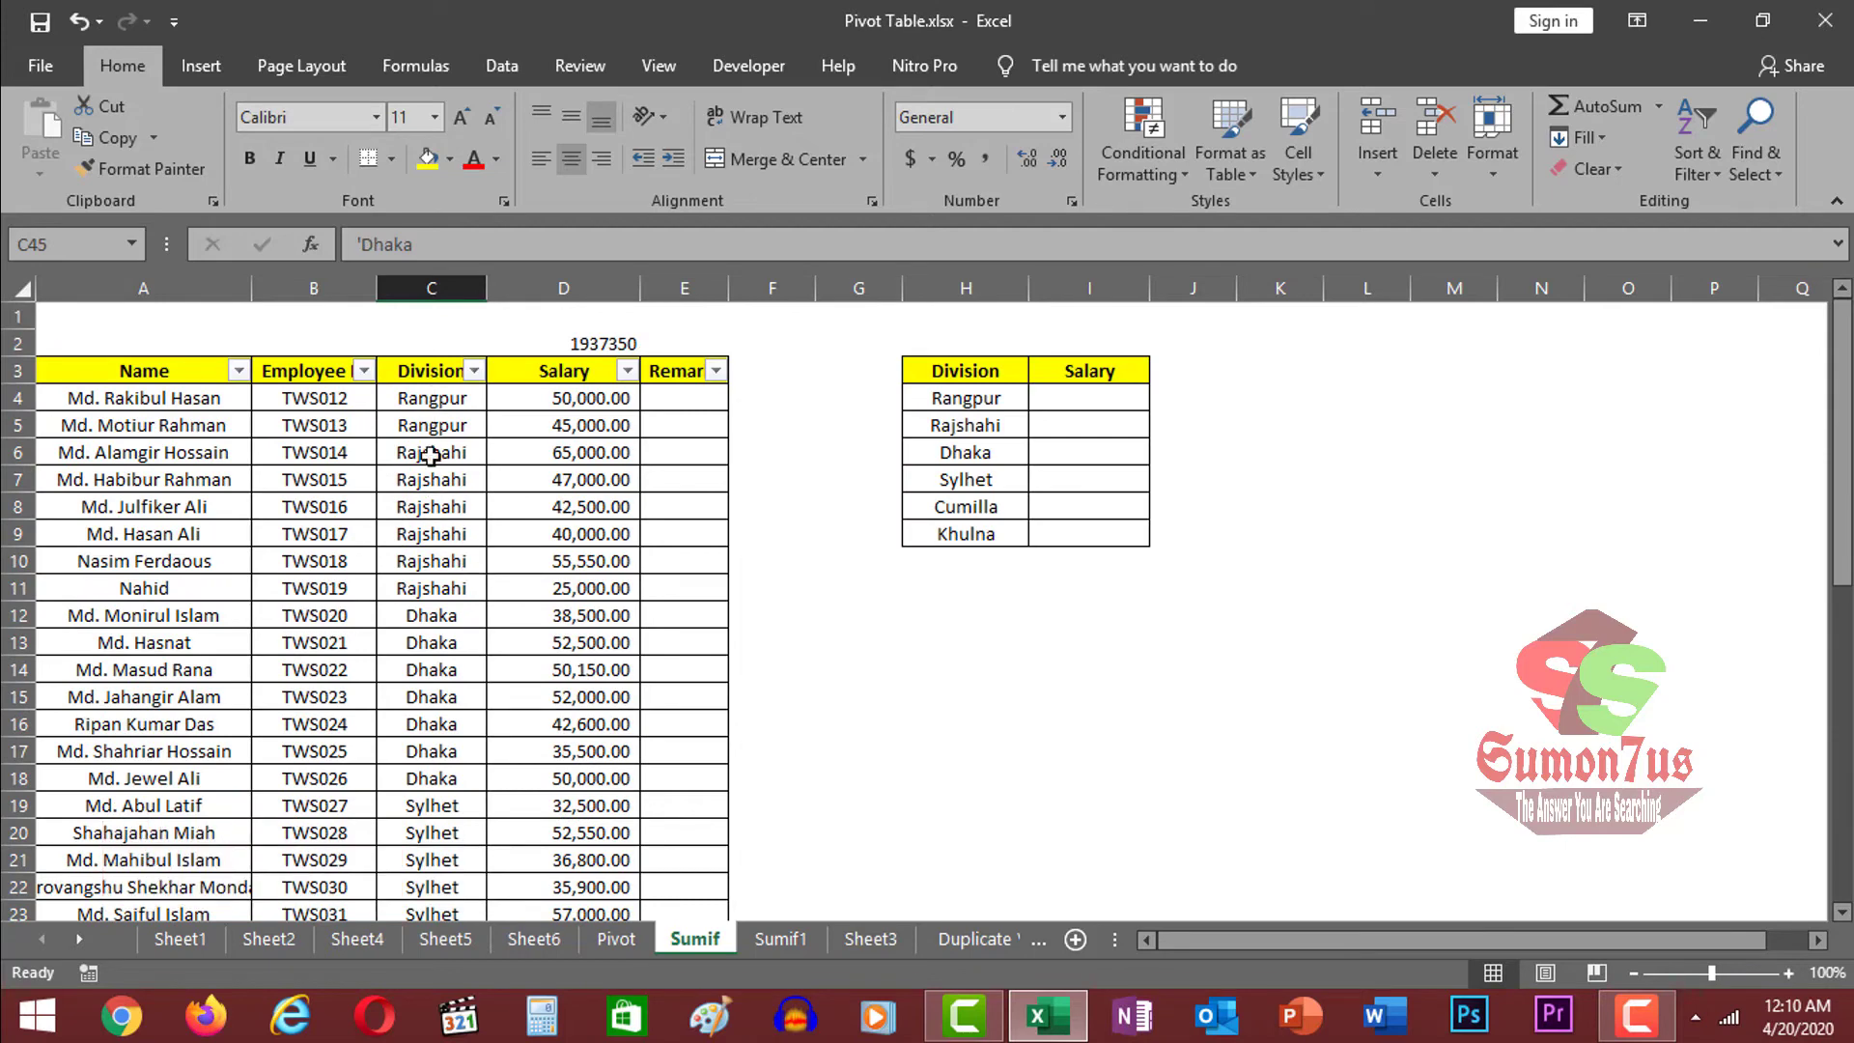
pyautogui.moveTo(429, 505); pyautogui.dragTo(424, 558)
# Find the later Rajshahi and Rangpur entries, show Division and Salary as ranges, and select I4.
pyautogui.scroll(-11, 449, 753)
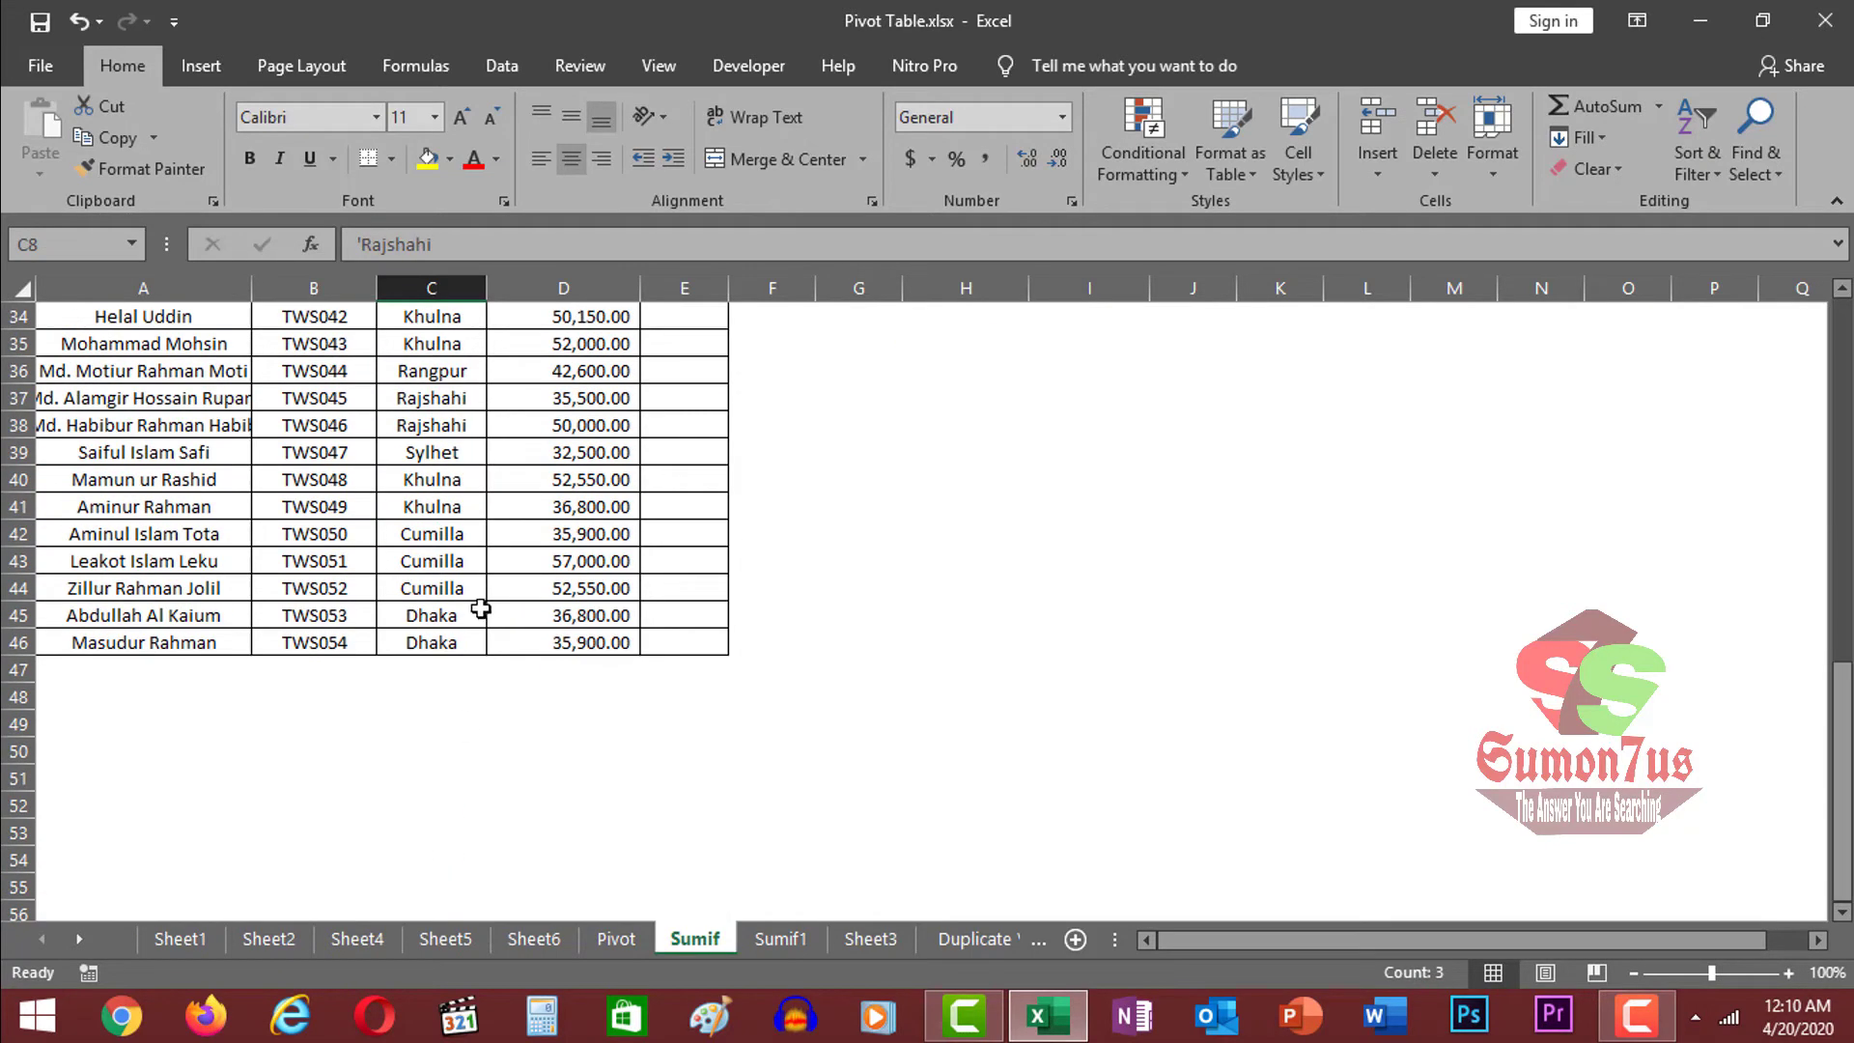
pyautogui.click(437, 420)
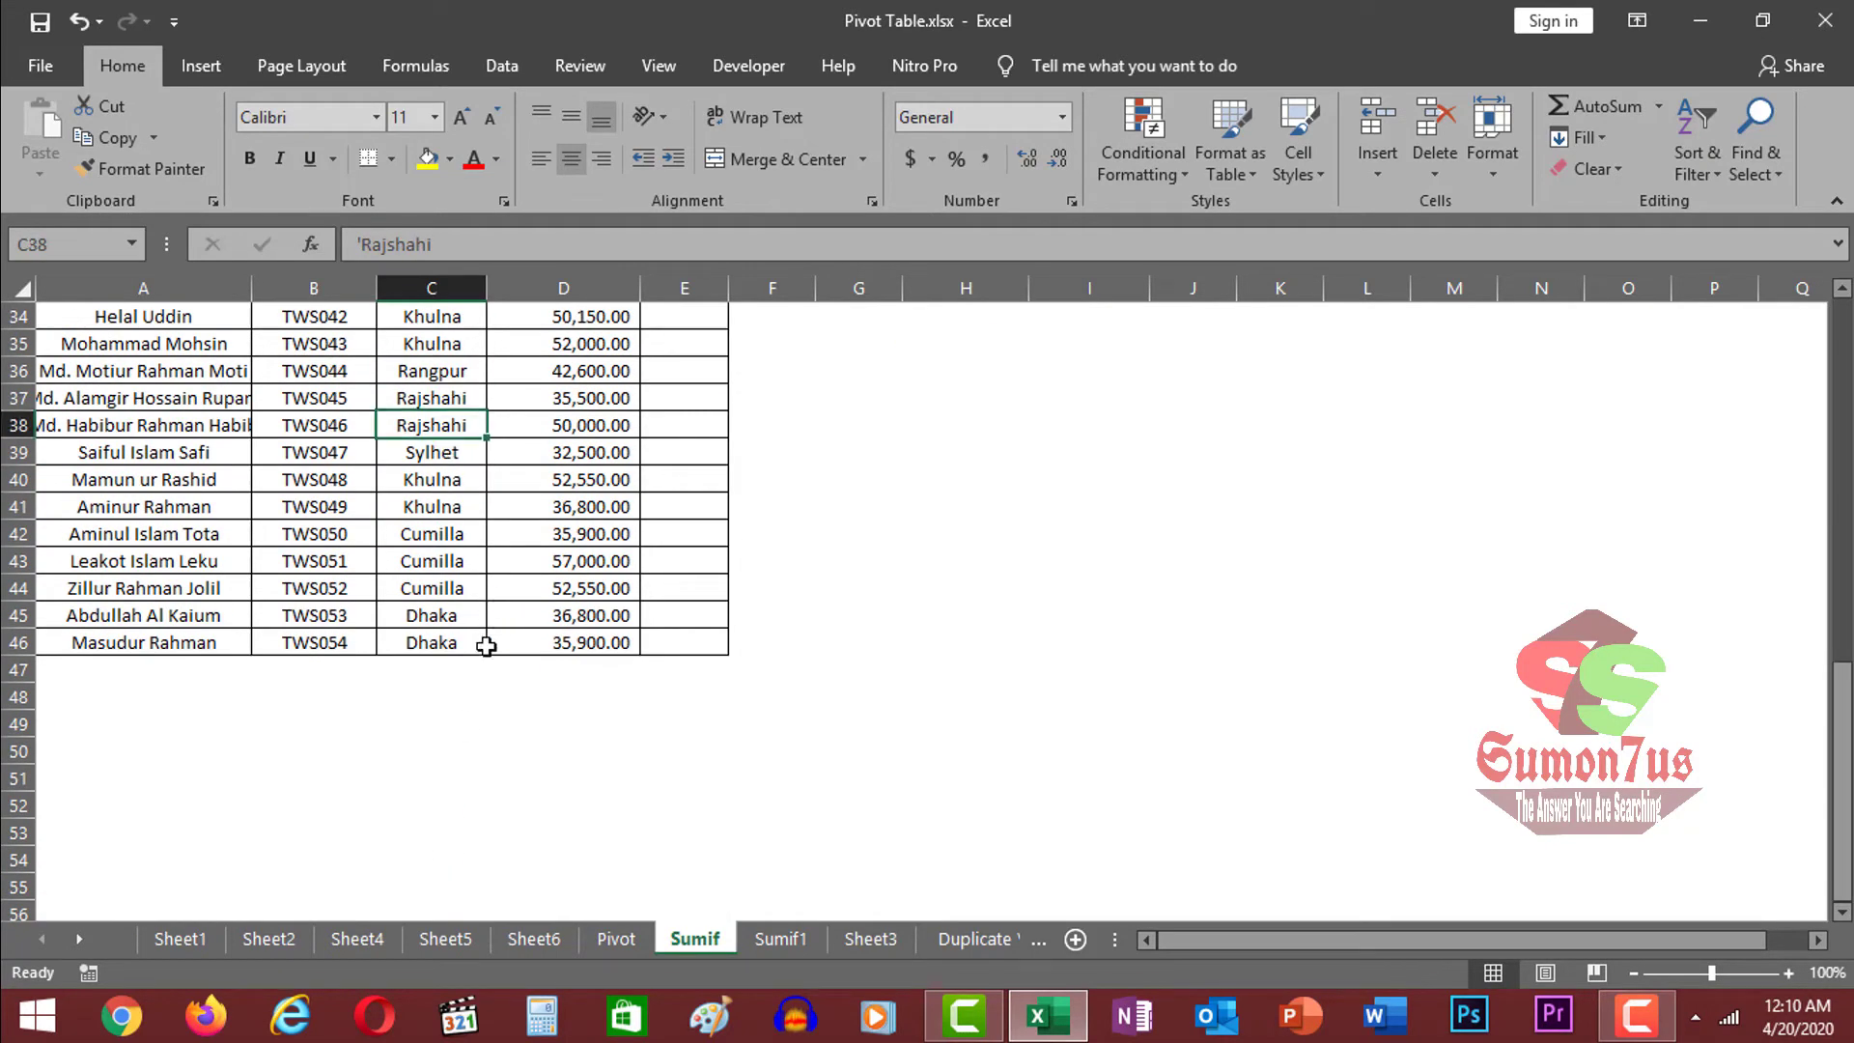
pyautogui.scroll(3, 487, 642)
pyautogui.scroll(-2, 430, 840)
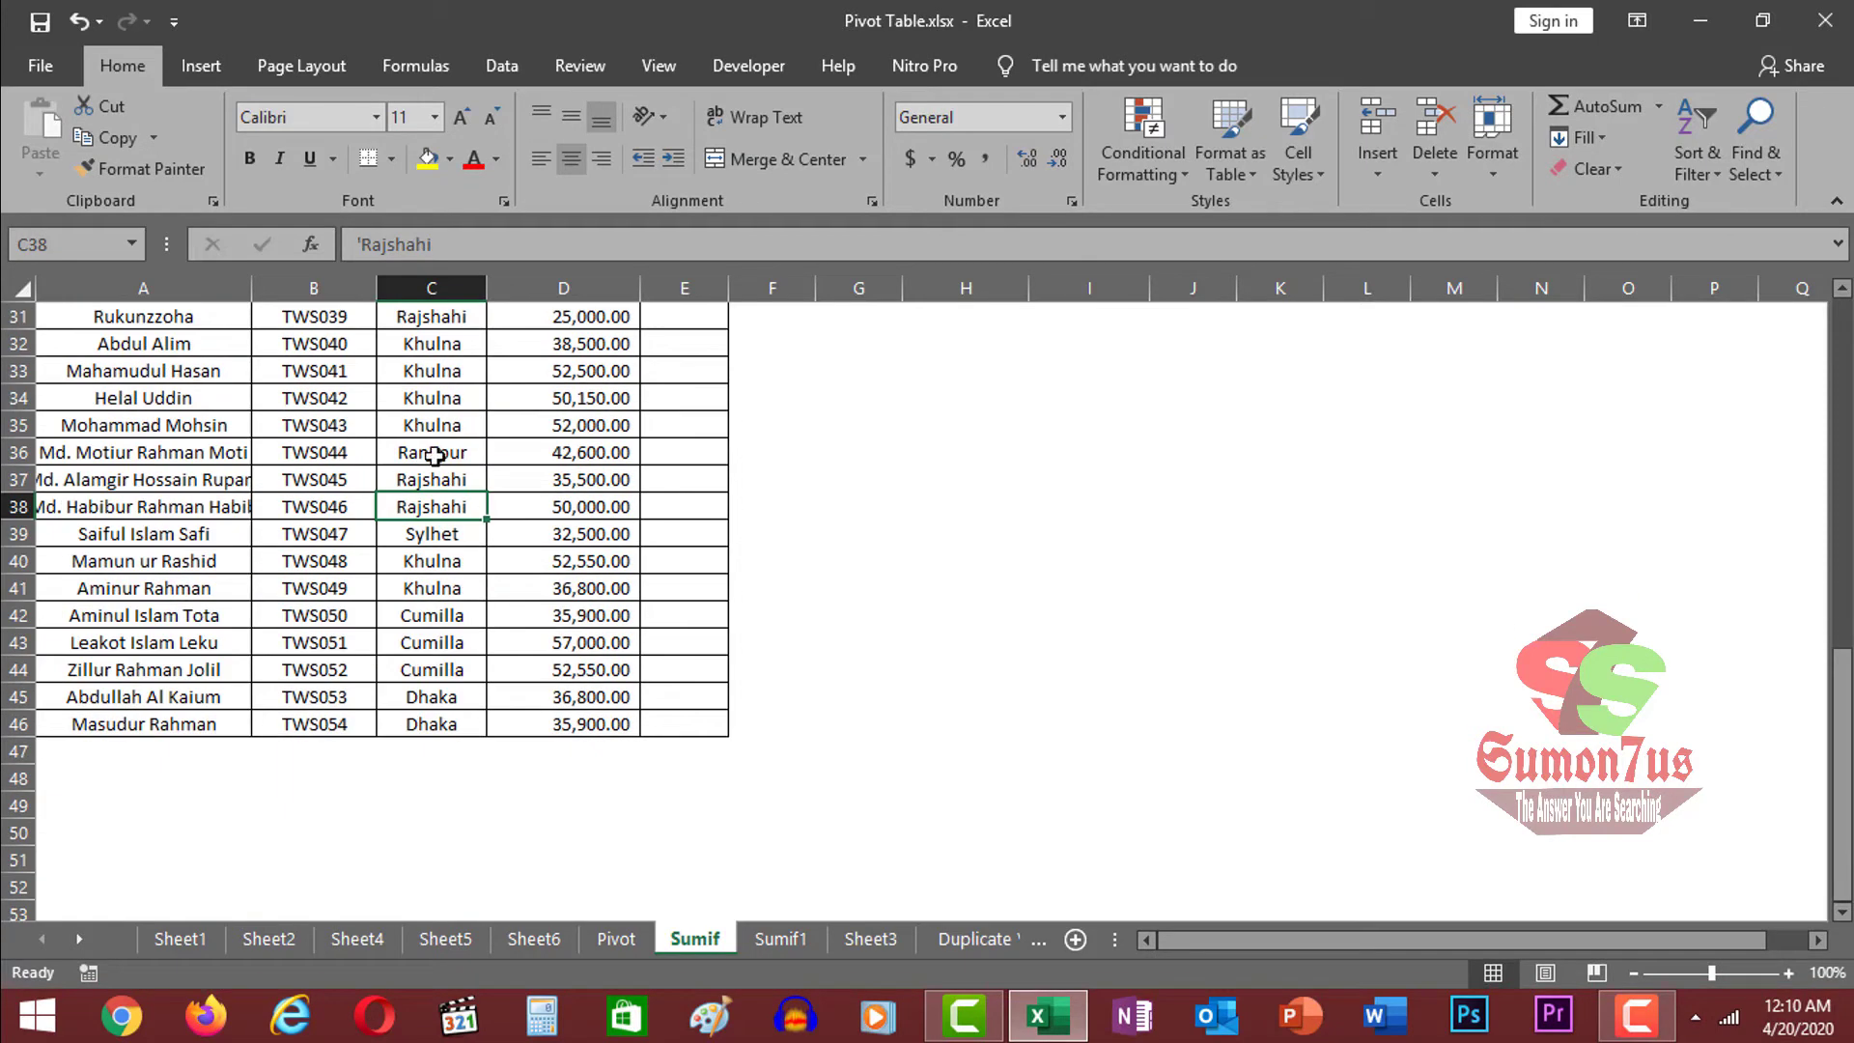
pyautogui.click(432, 454)
pyautogui.scroll(10, 453, 612)
pyautogui.click(440, 400)
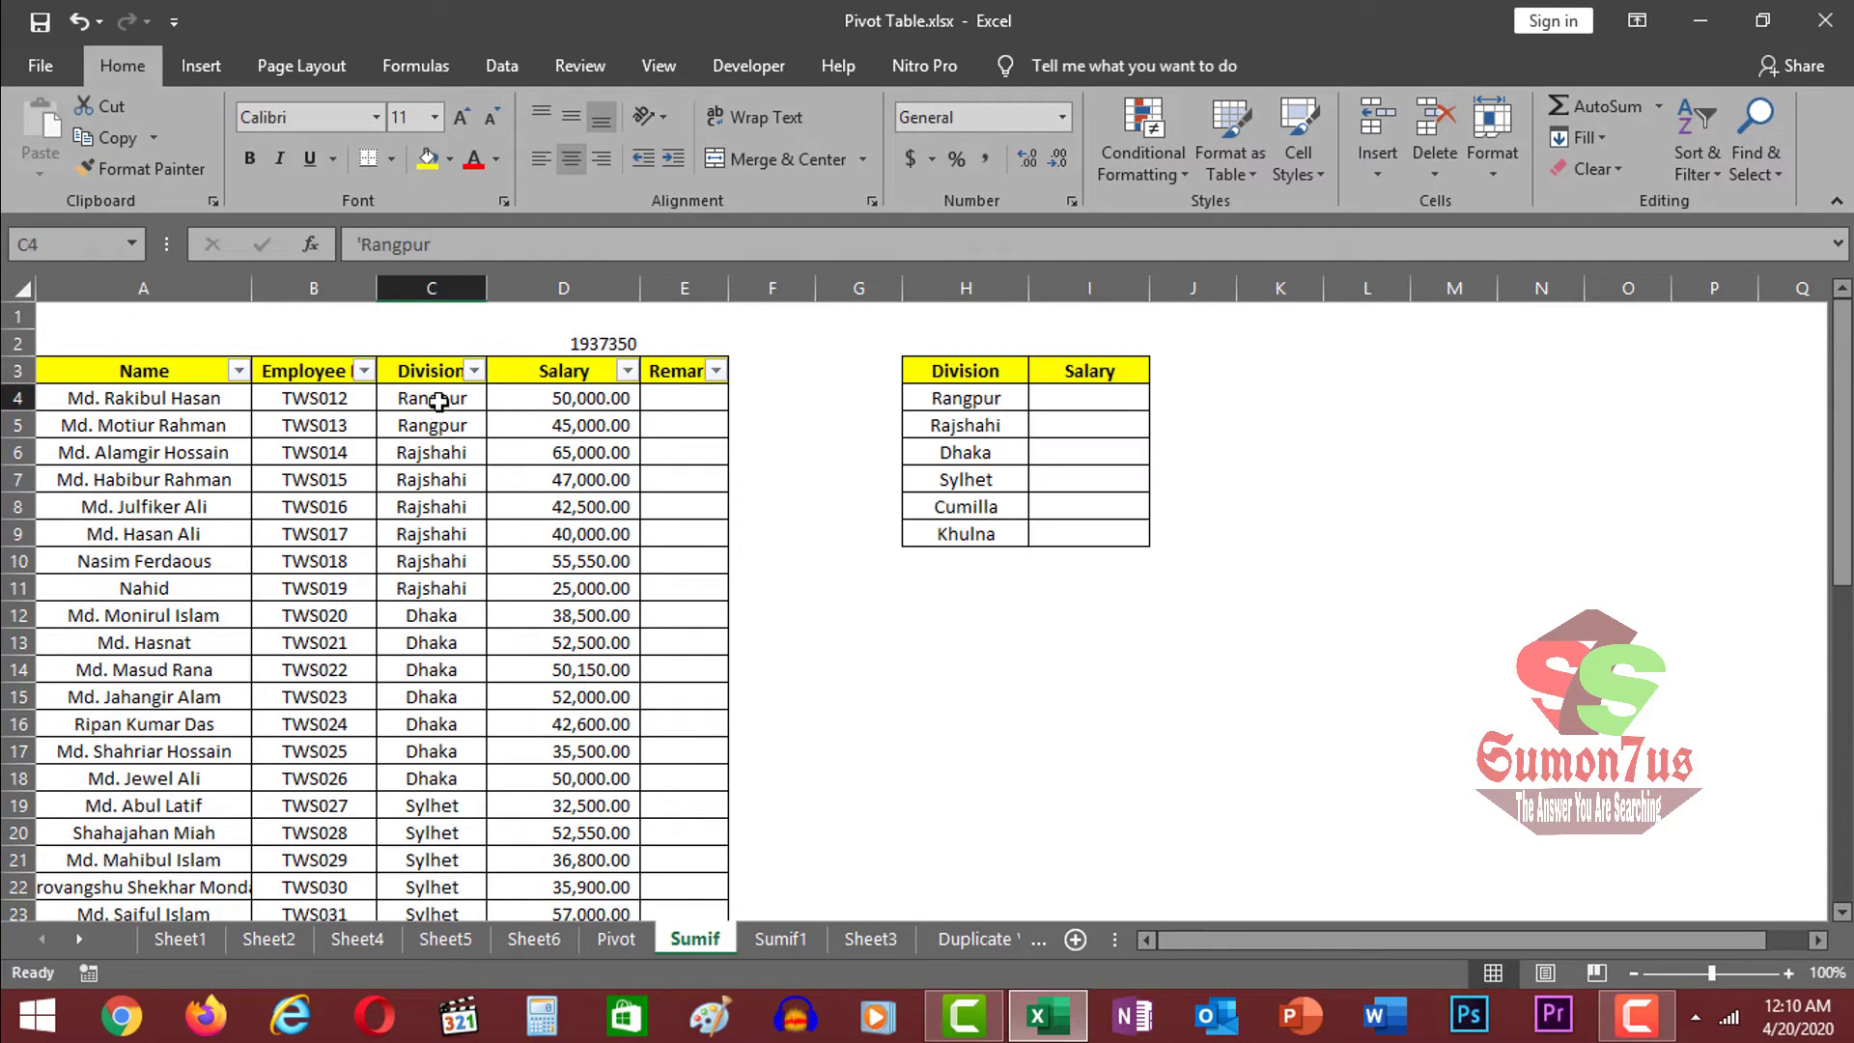
pyautogui.moveTo(444, 418)
pyautogui.mouseDown()
pyautogui.moveTo(439, 479)
pyautogui.moveTo(440, 452)
pyautogui.mouseUp()
pyautogui.moveTo(565, 454); pyautogui.dragTo(555, 588)
pyautogui.click(1079, 400)
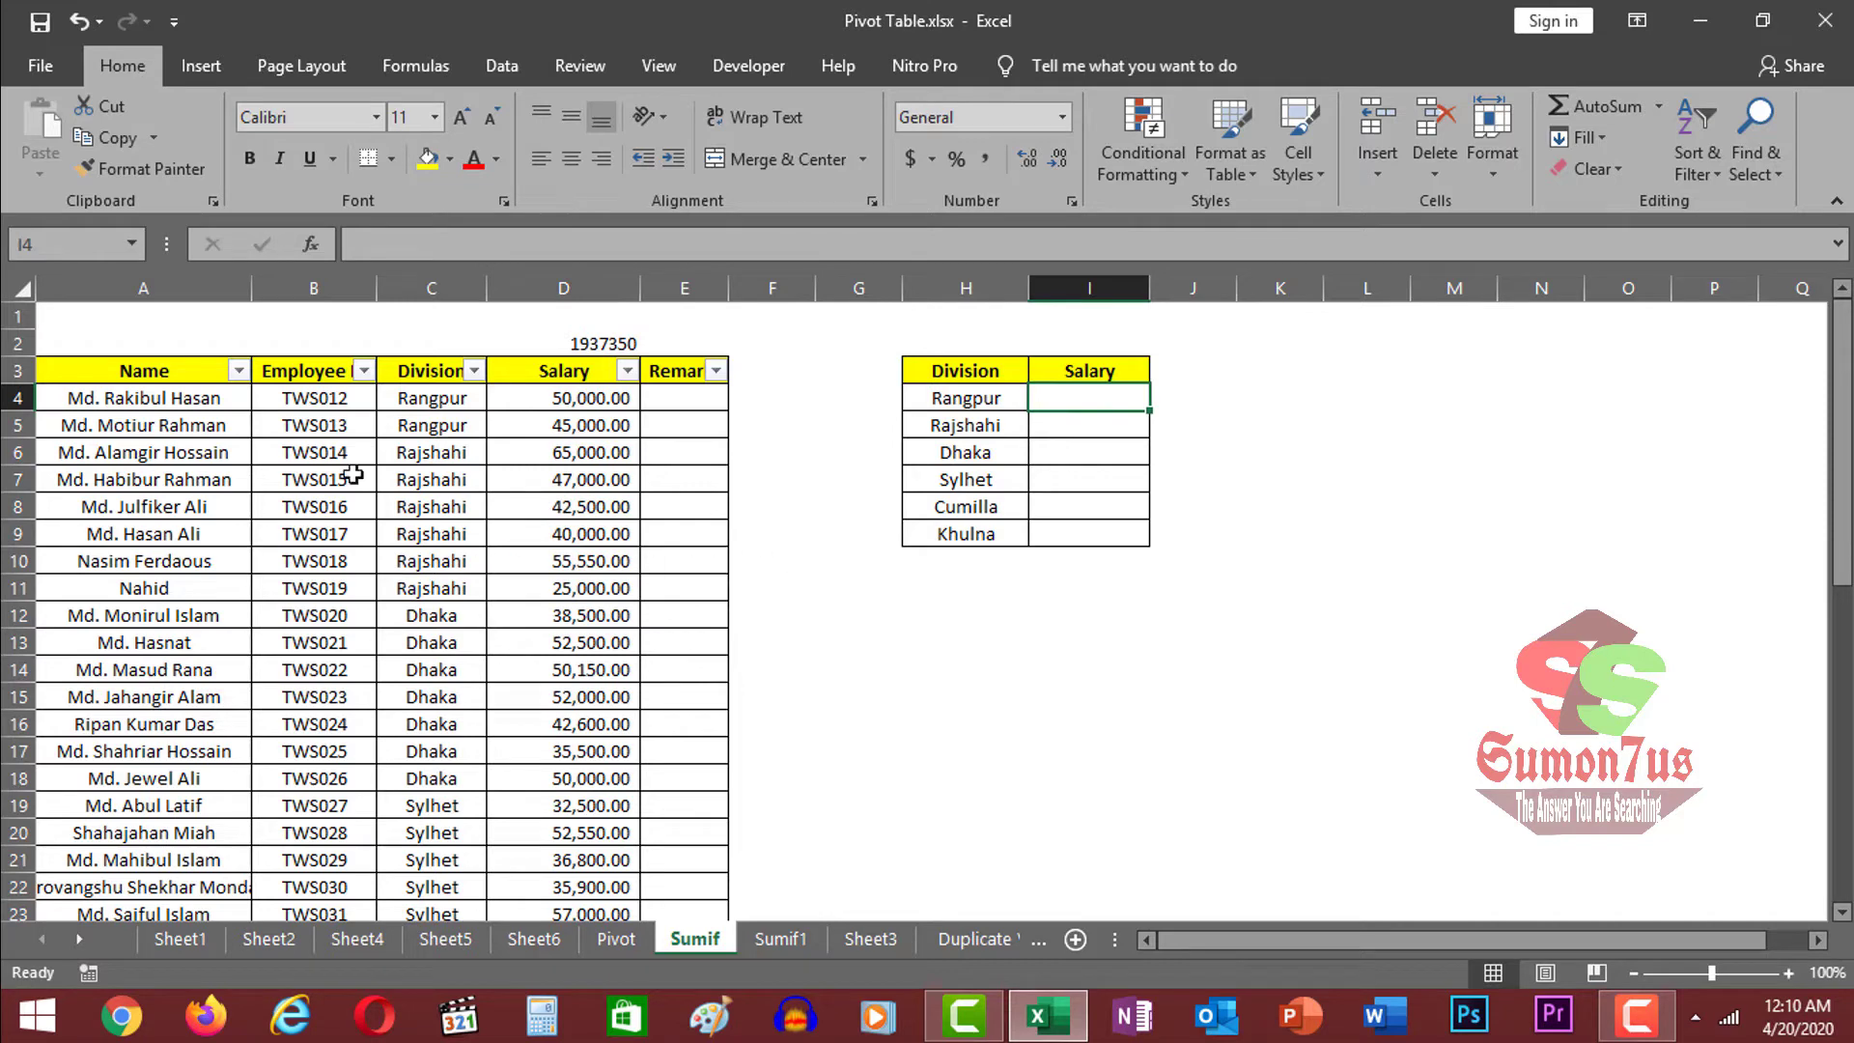
# Start a SUMIF in I4 with the whole Division column C:C as the range.
pyautogui.click(1037, 558)
pyautogui.click(1079, 394)
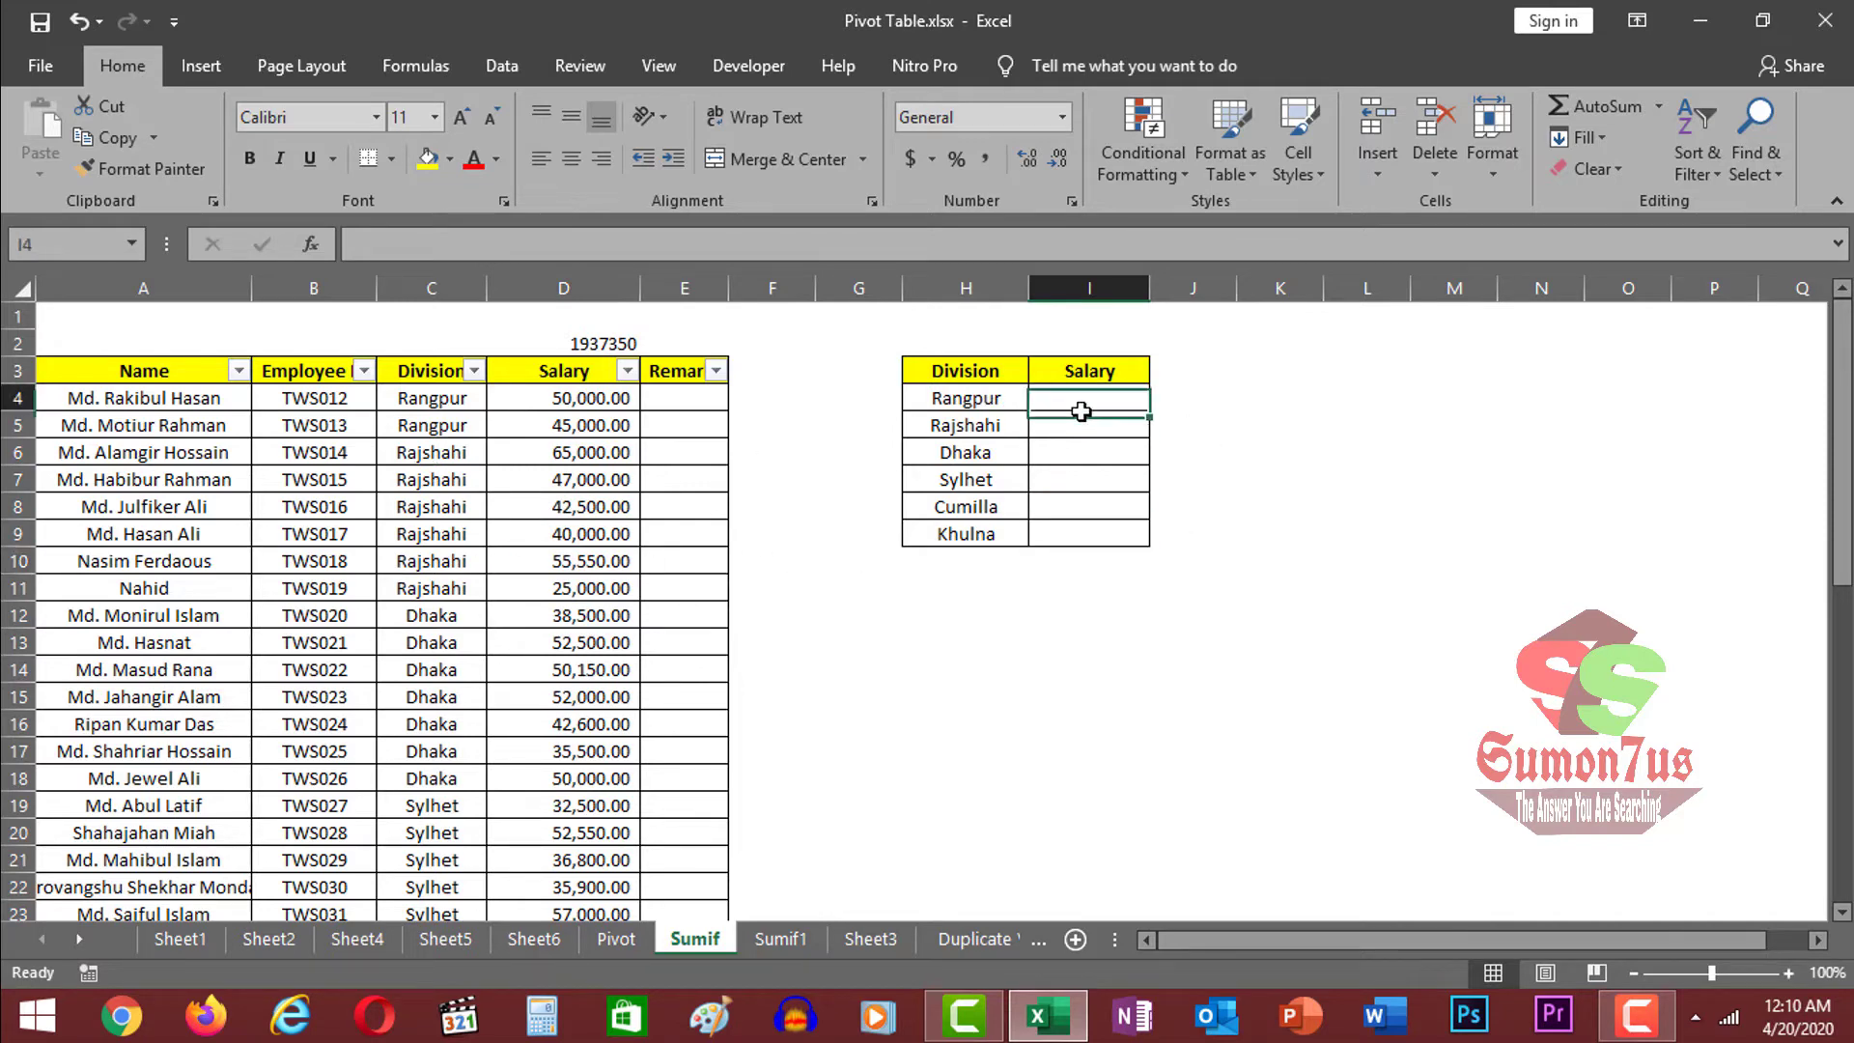
pyautogui.click(1092, 472)
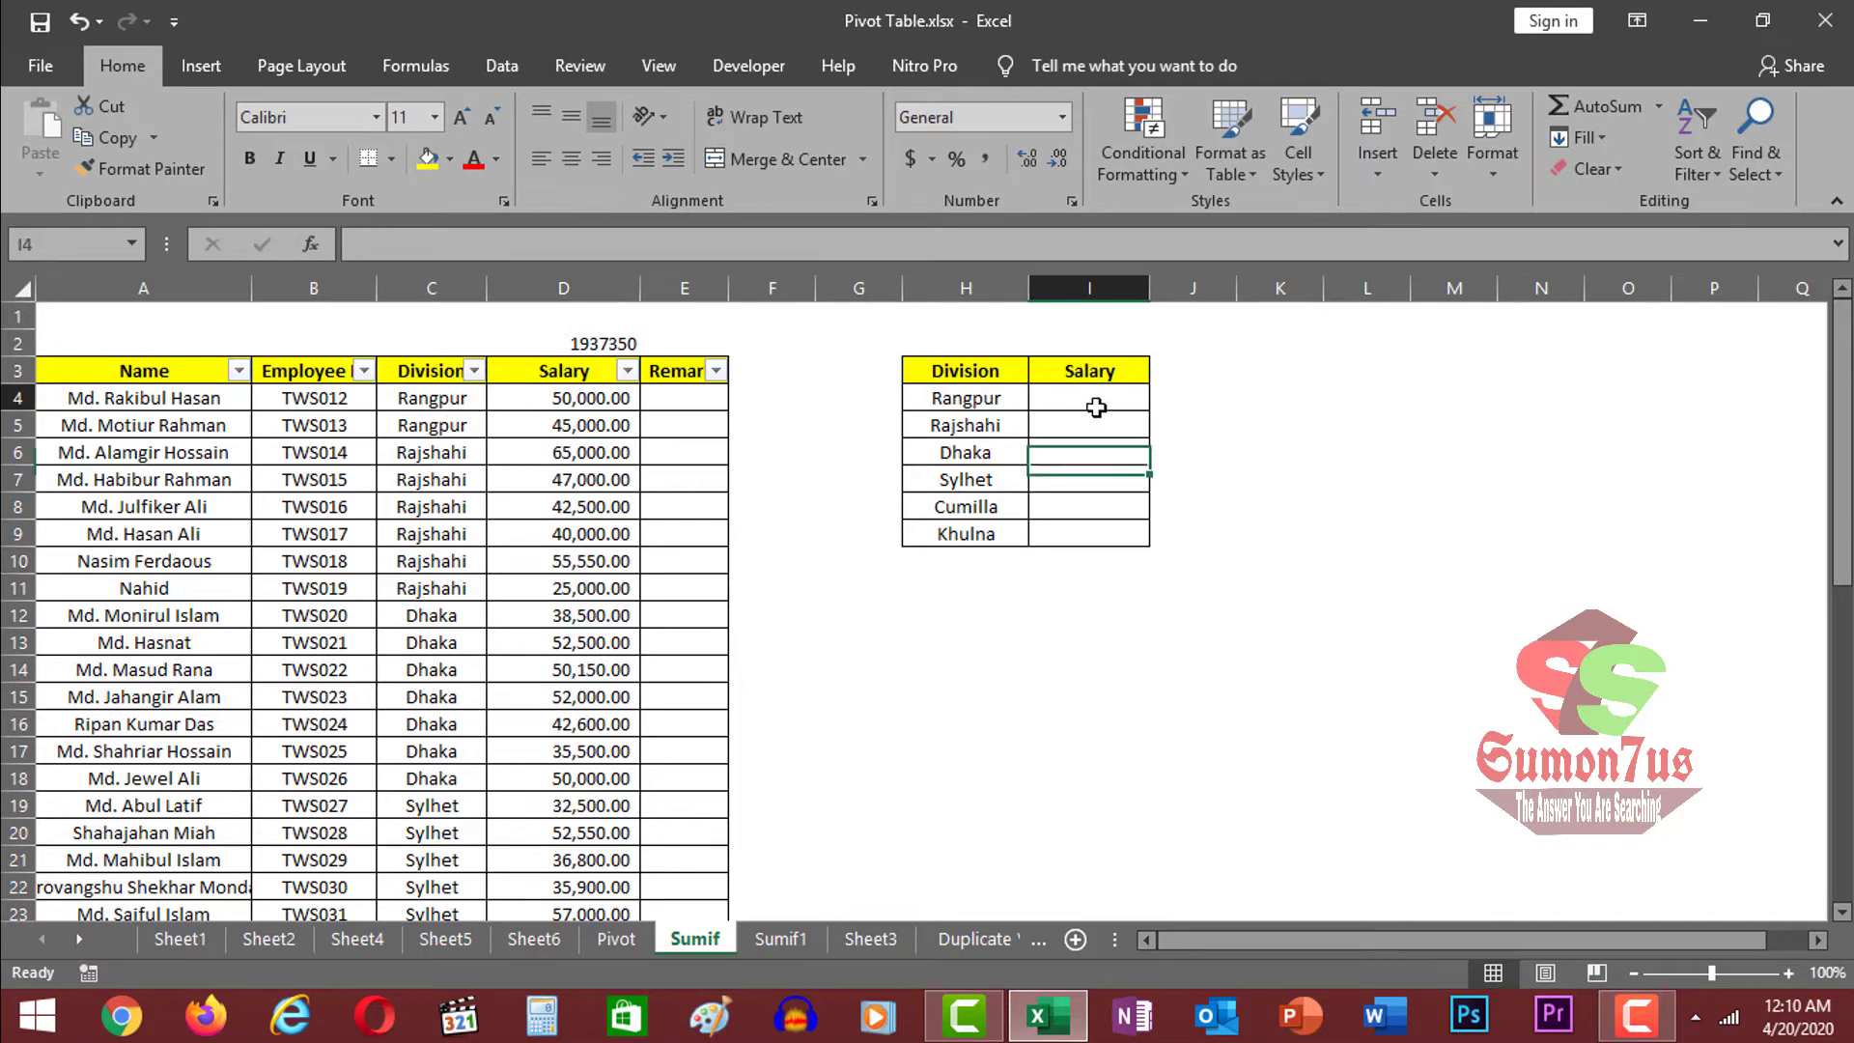
pyautogui.click(1089, 397)
pyautogui.write('=')
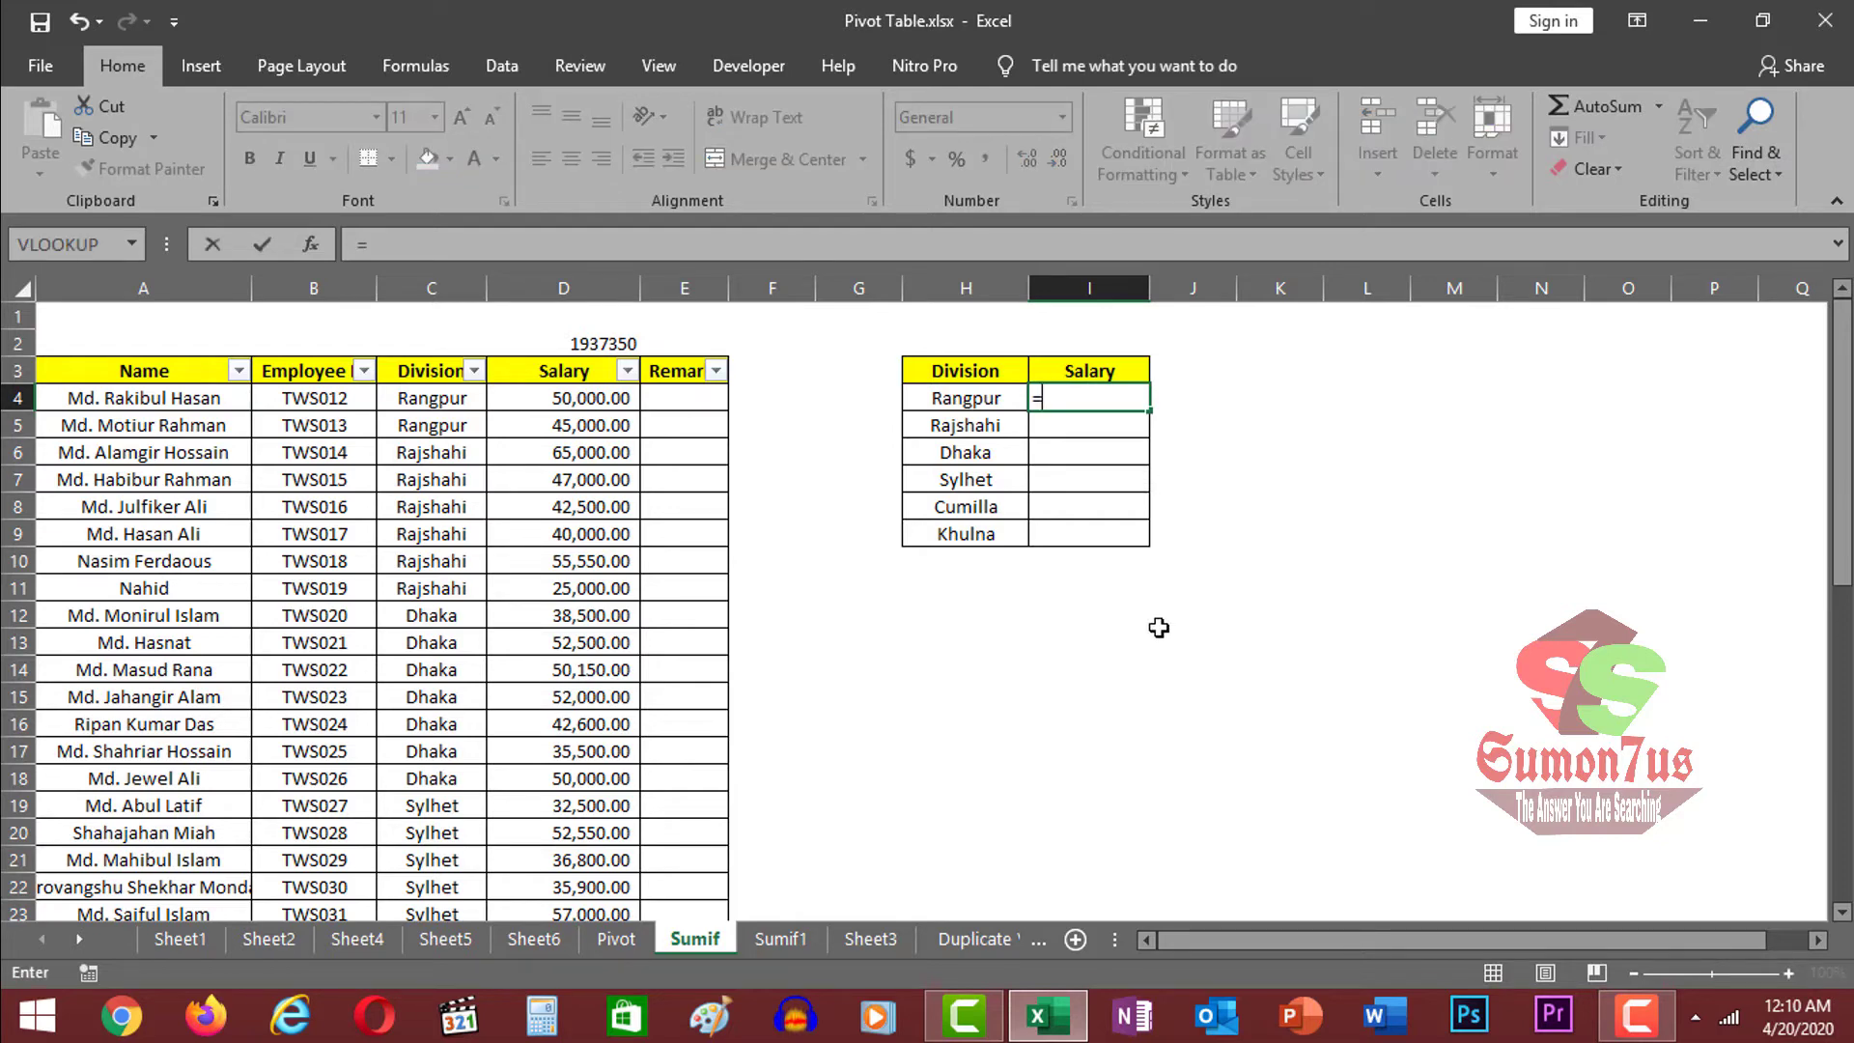
pyautogui.write('sum')
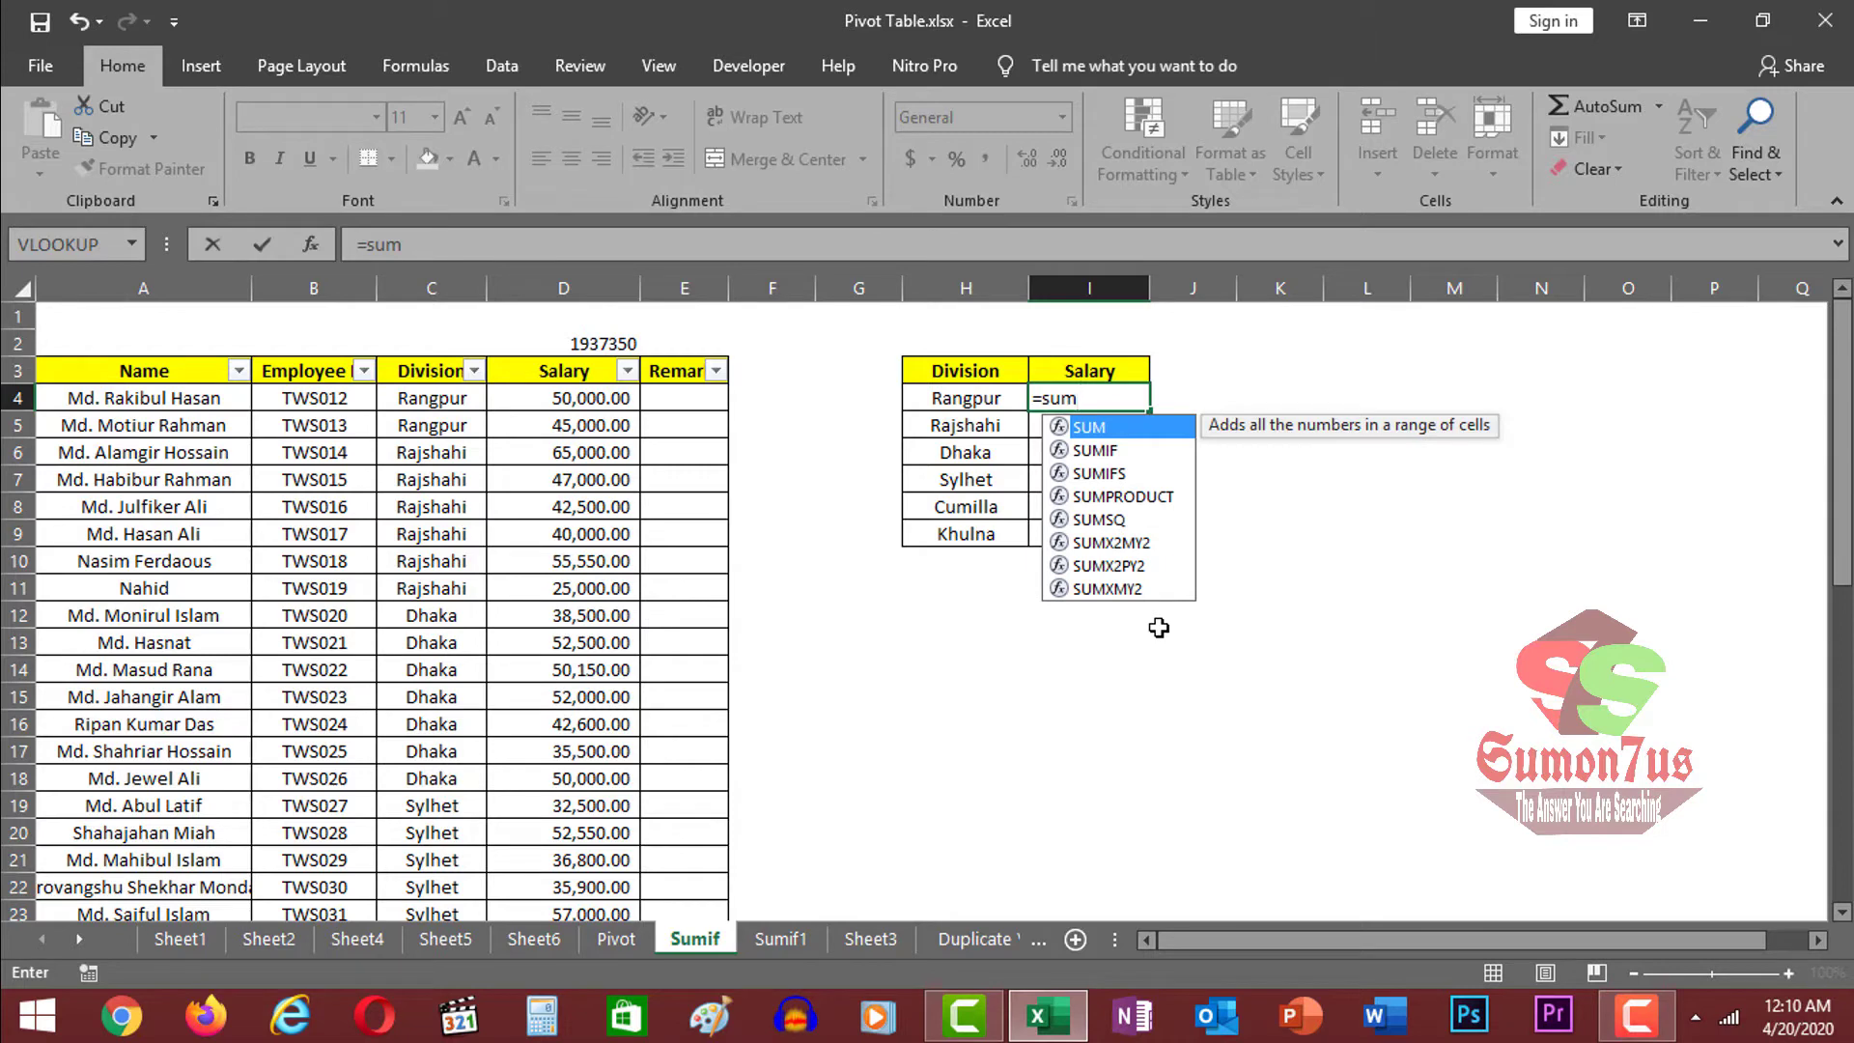
pyautogui.write('if')
pyautogui.press('Tab')
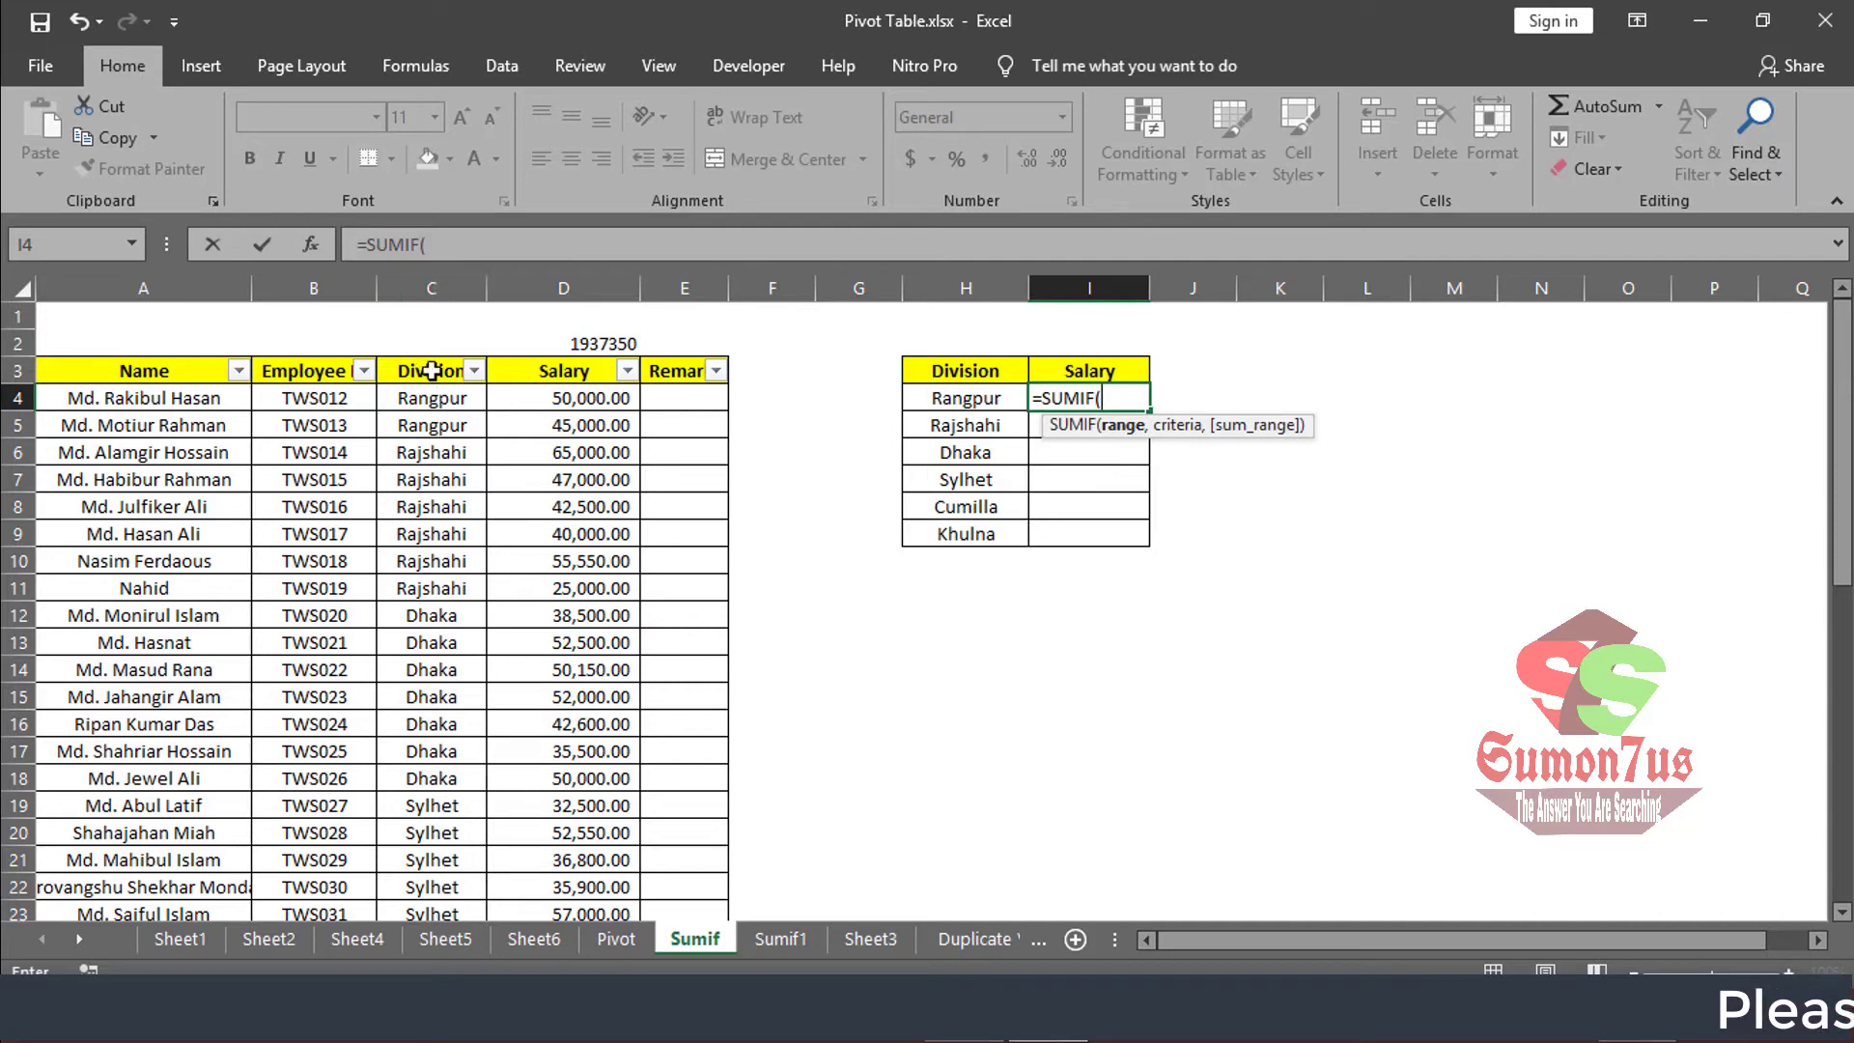
pyautogui.click(444, 287)
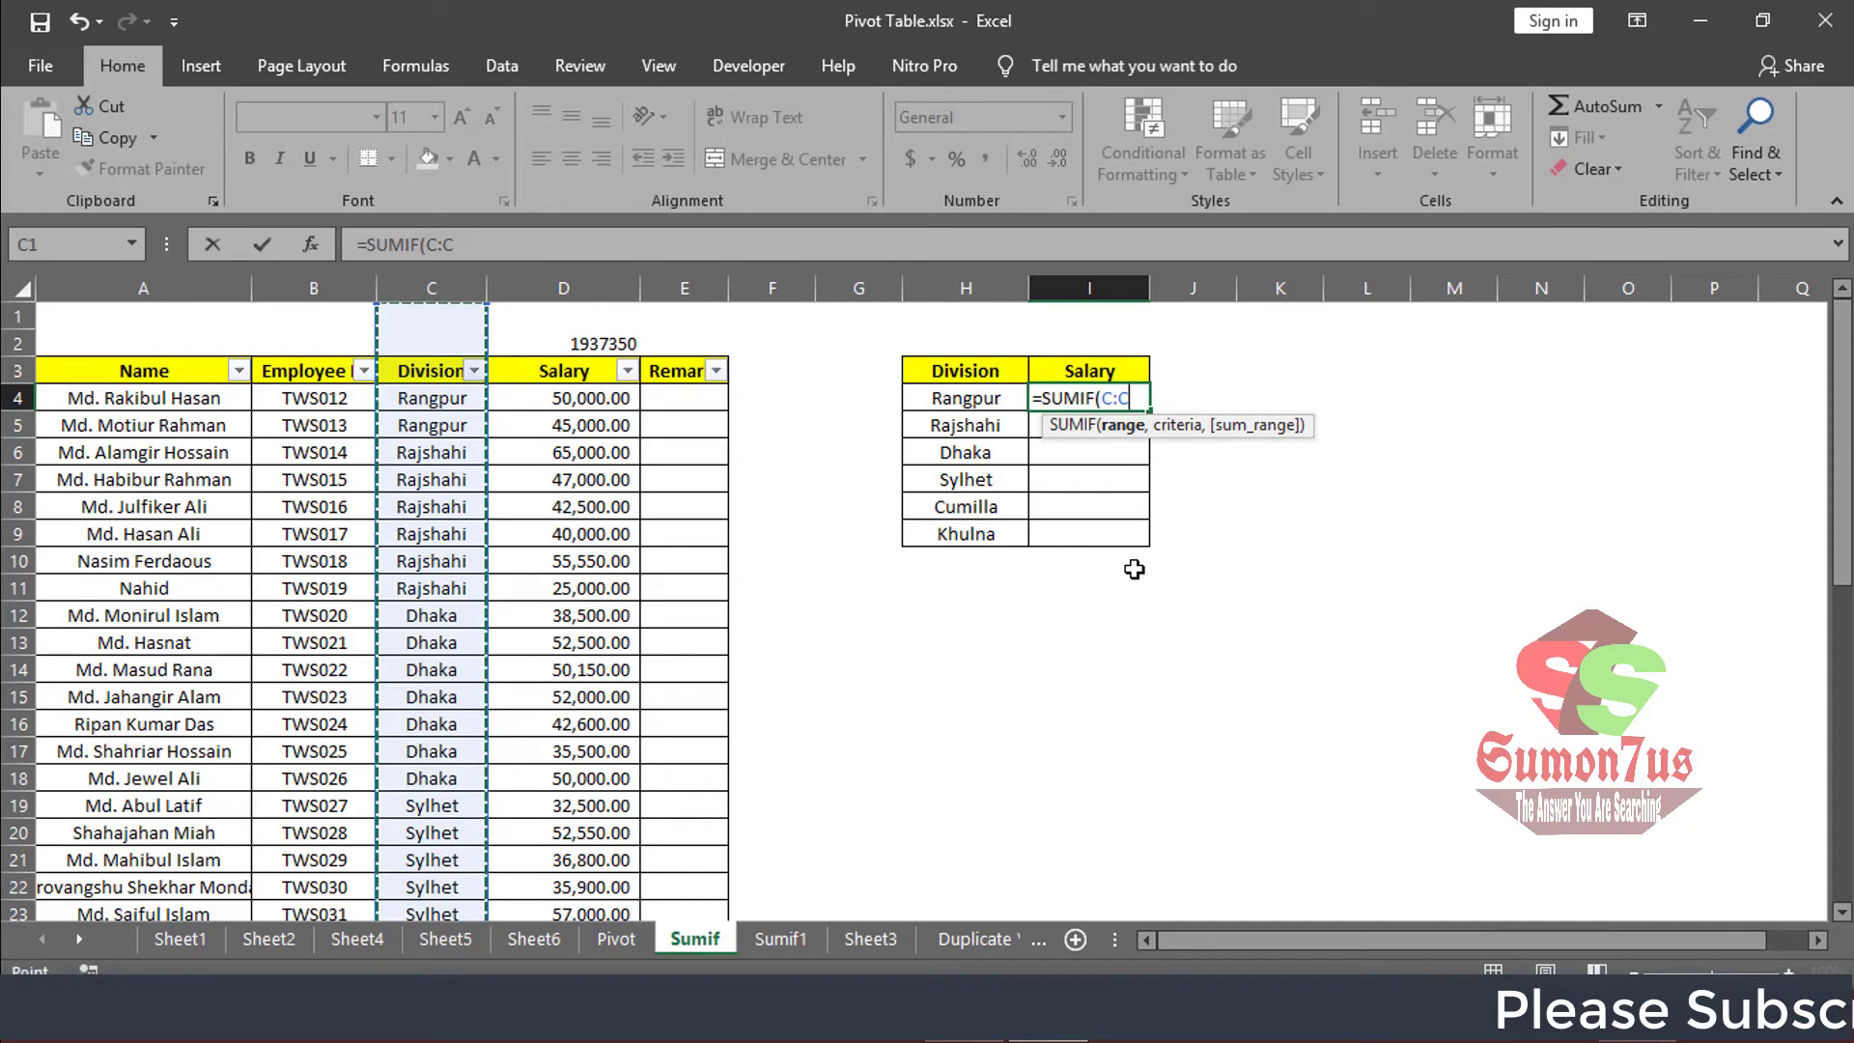
pyautogui.write(',')
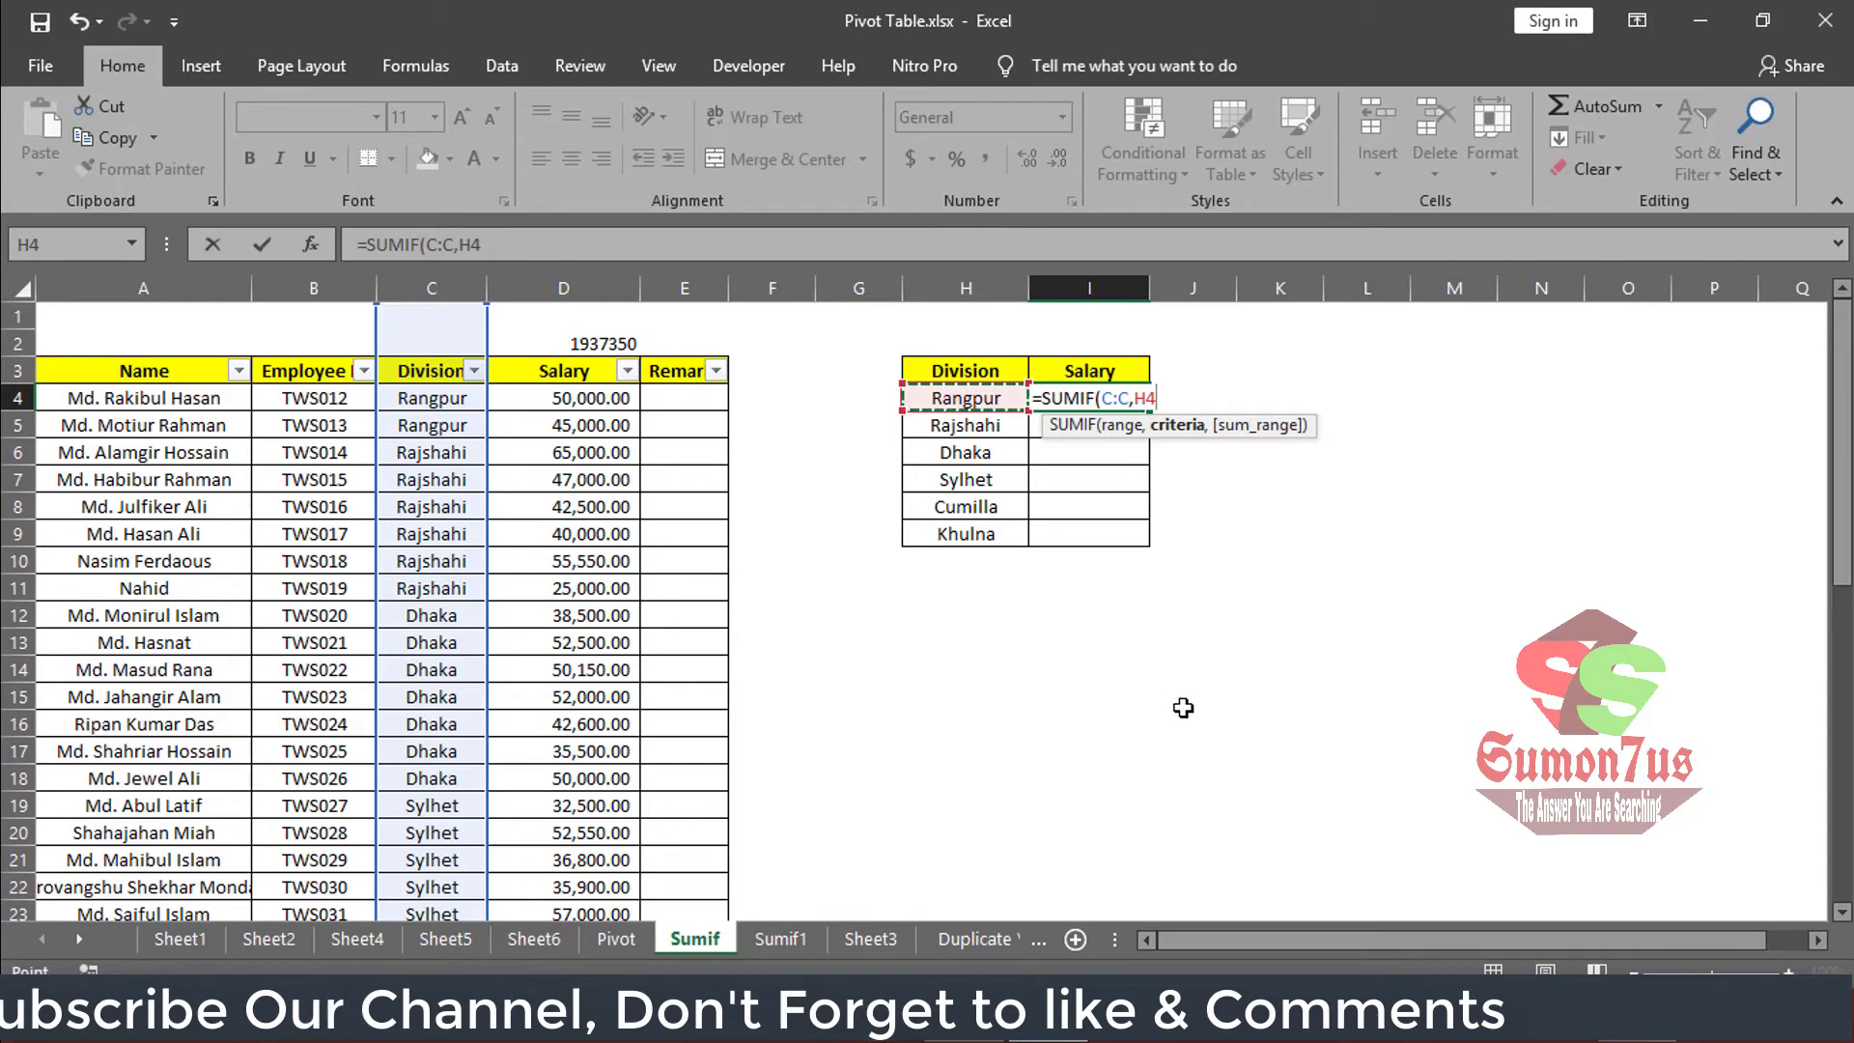
# Finish the formula with H4 criteria and Salary column D:D, giving 137600 for Rangpur.
pyautogui.write(',')
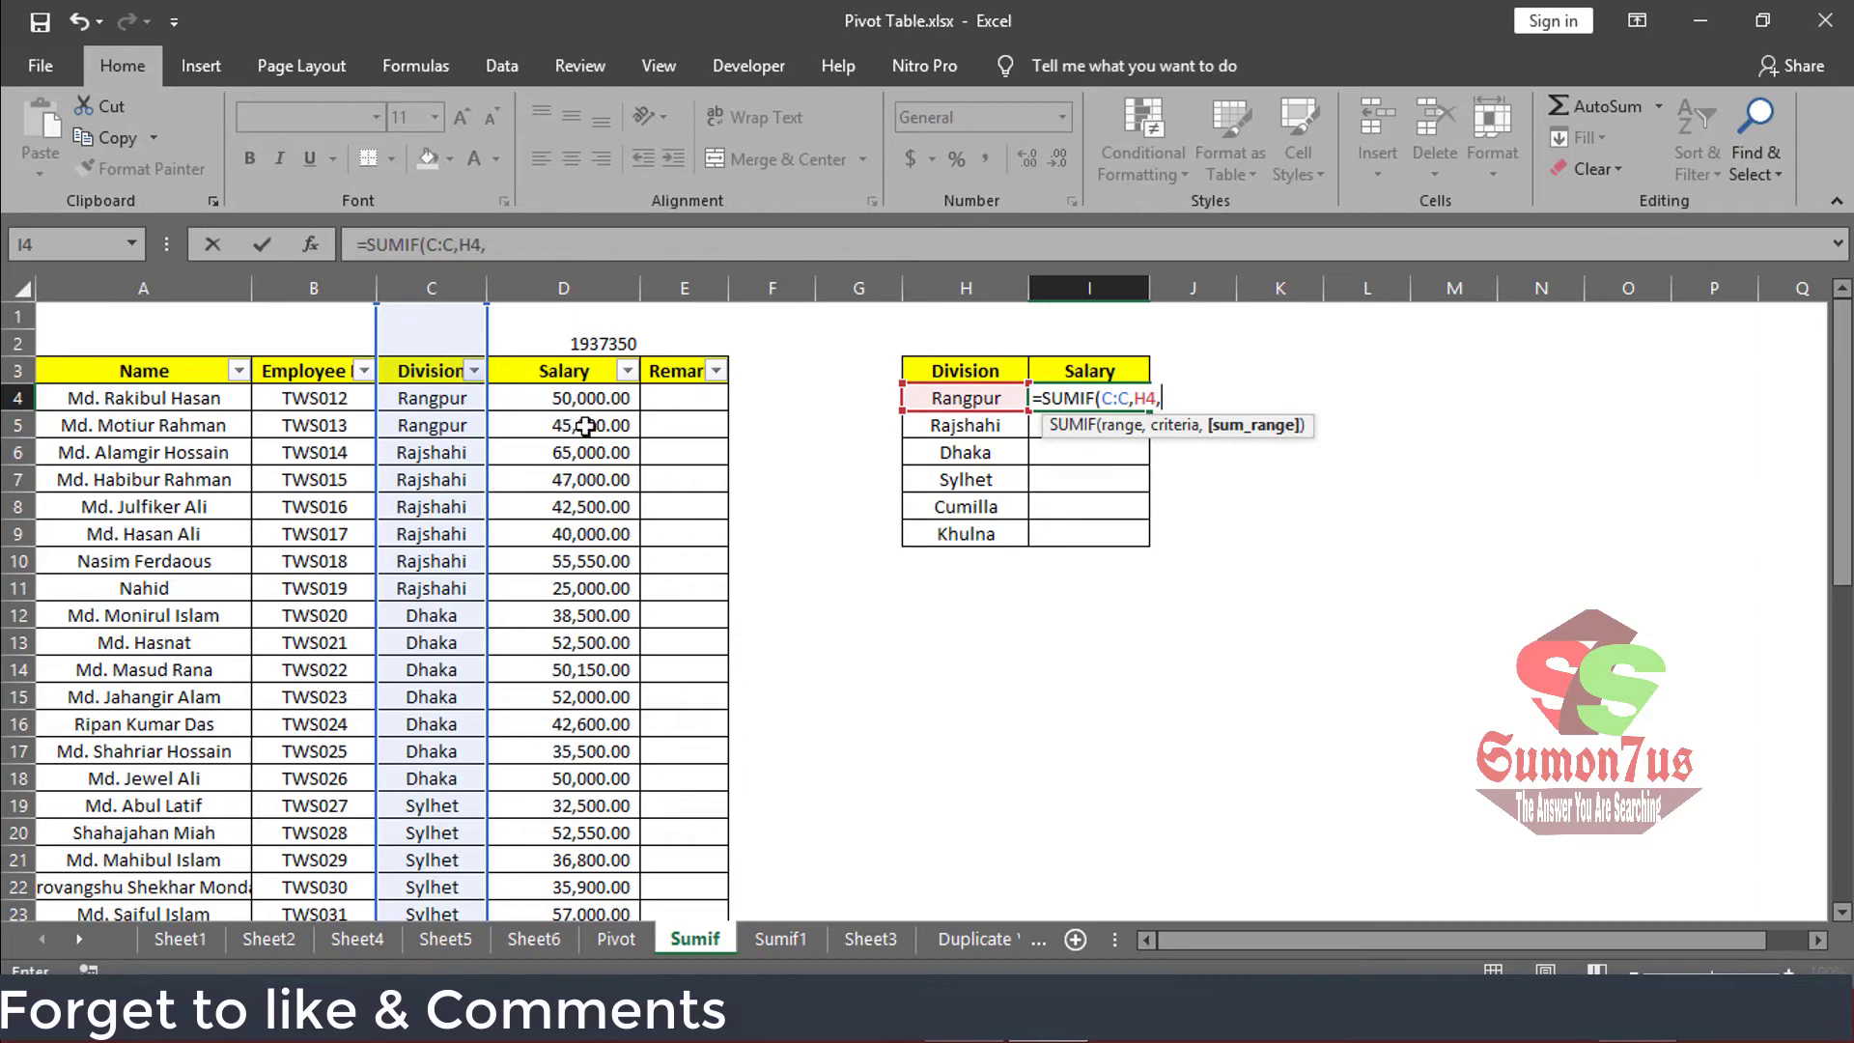
pyautogui.click(597, 292)
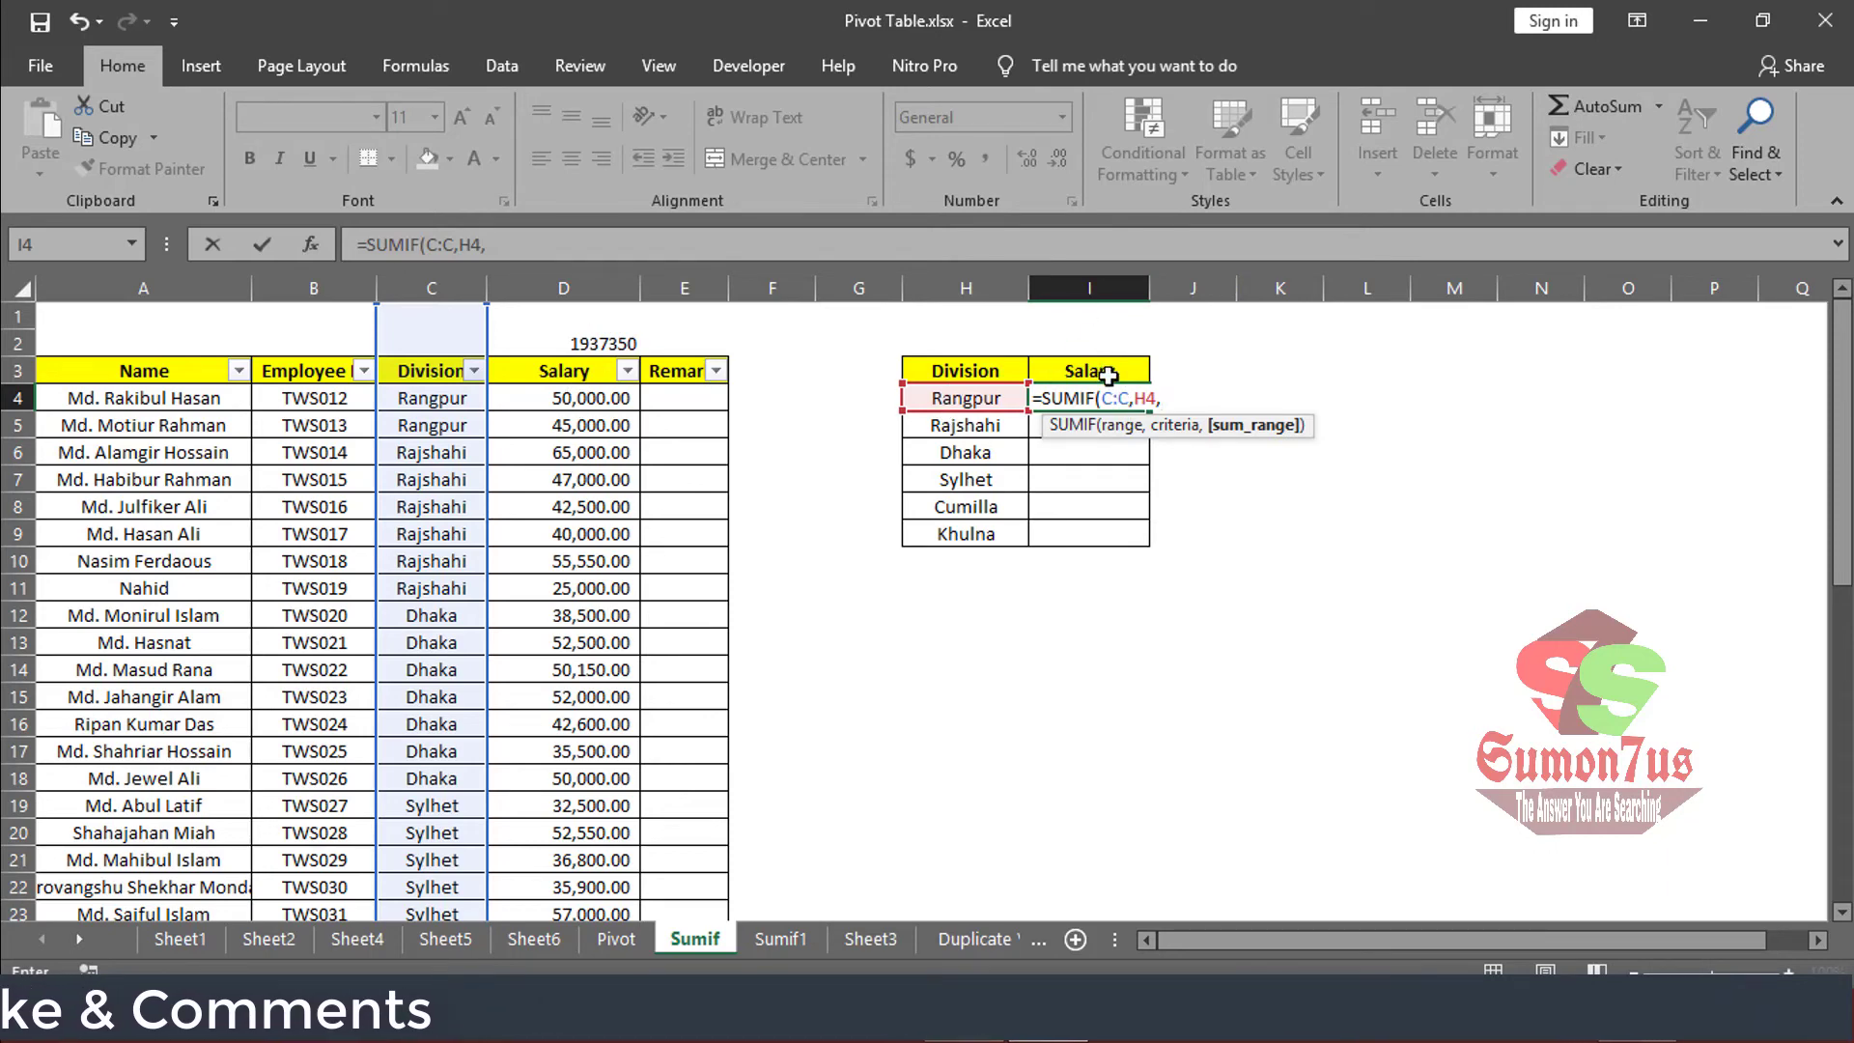
pyautogui.click(586, 281)
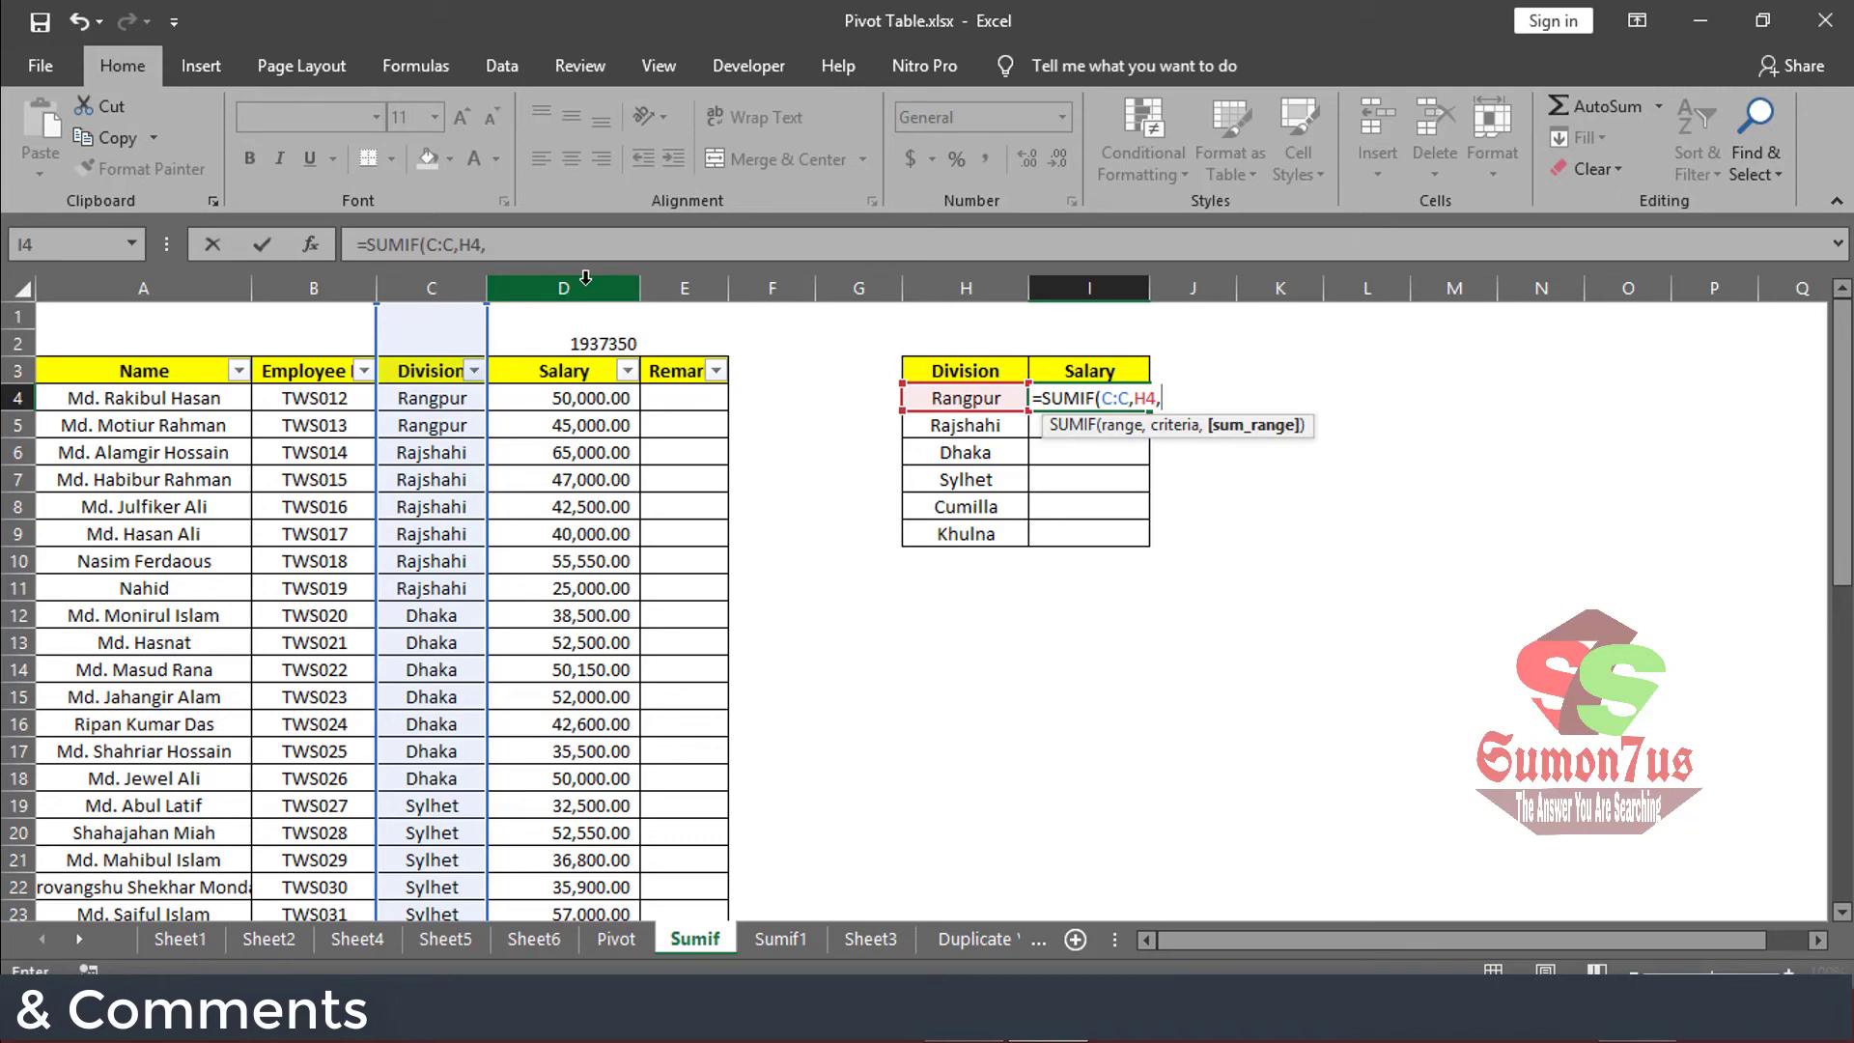
pyautogui.click(586, 280)
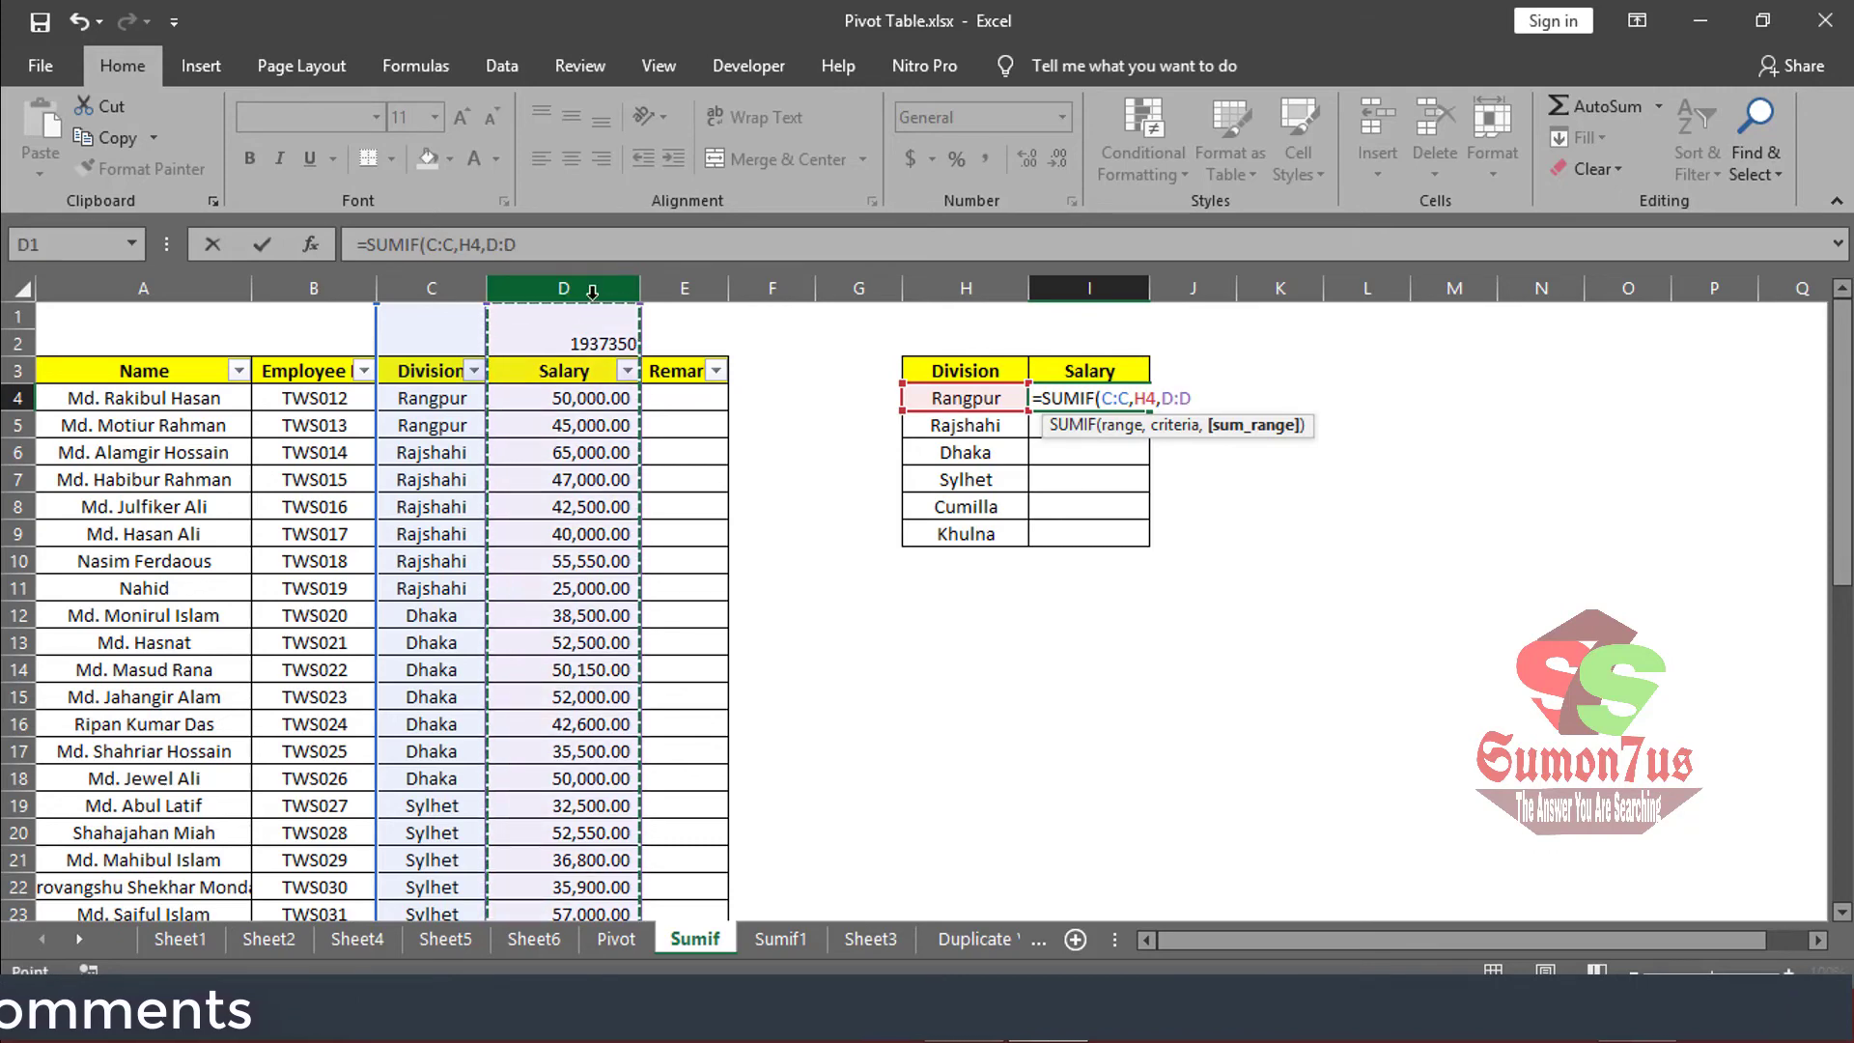
pyautogui.press('Return')
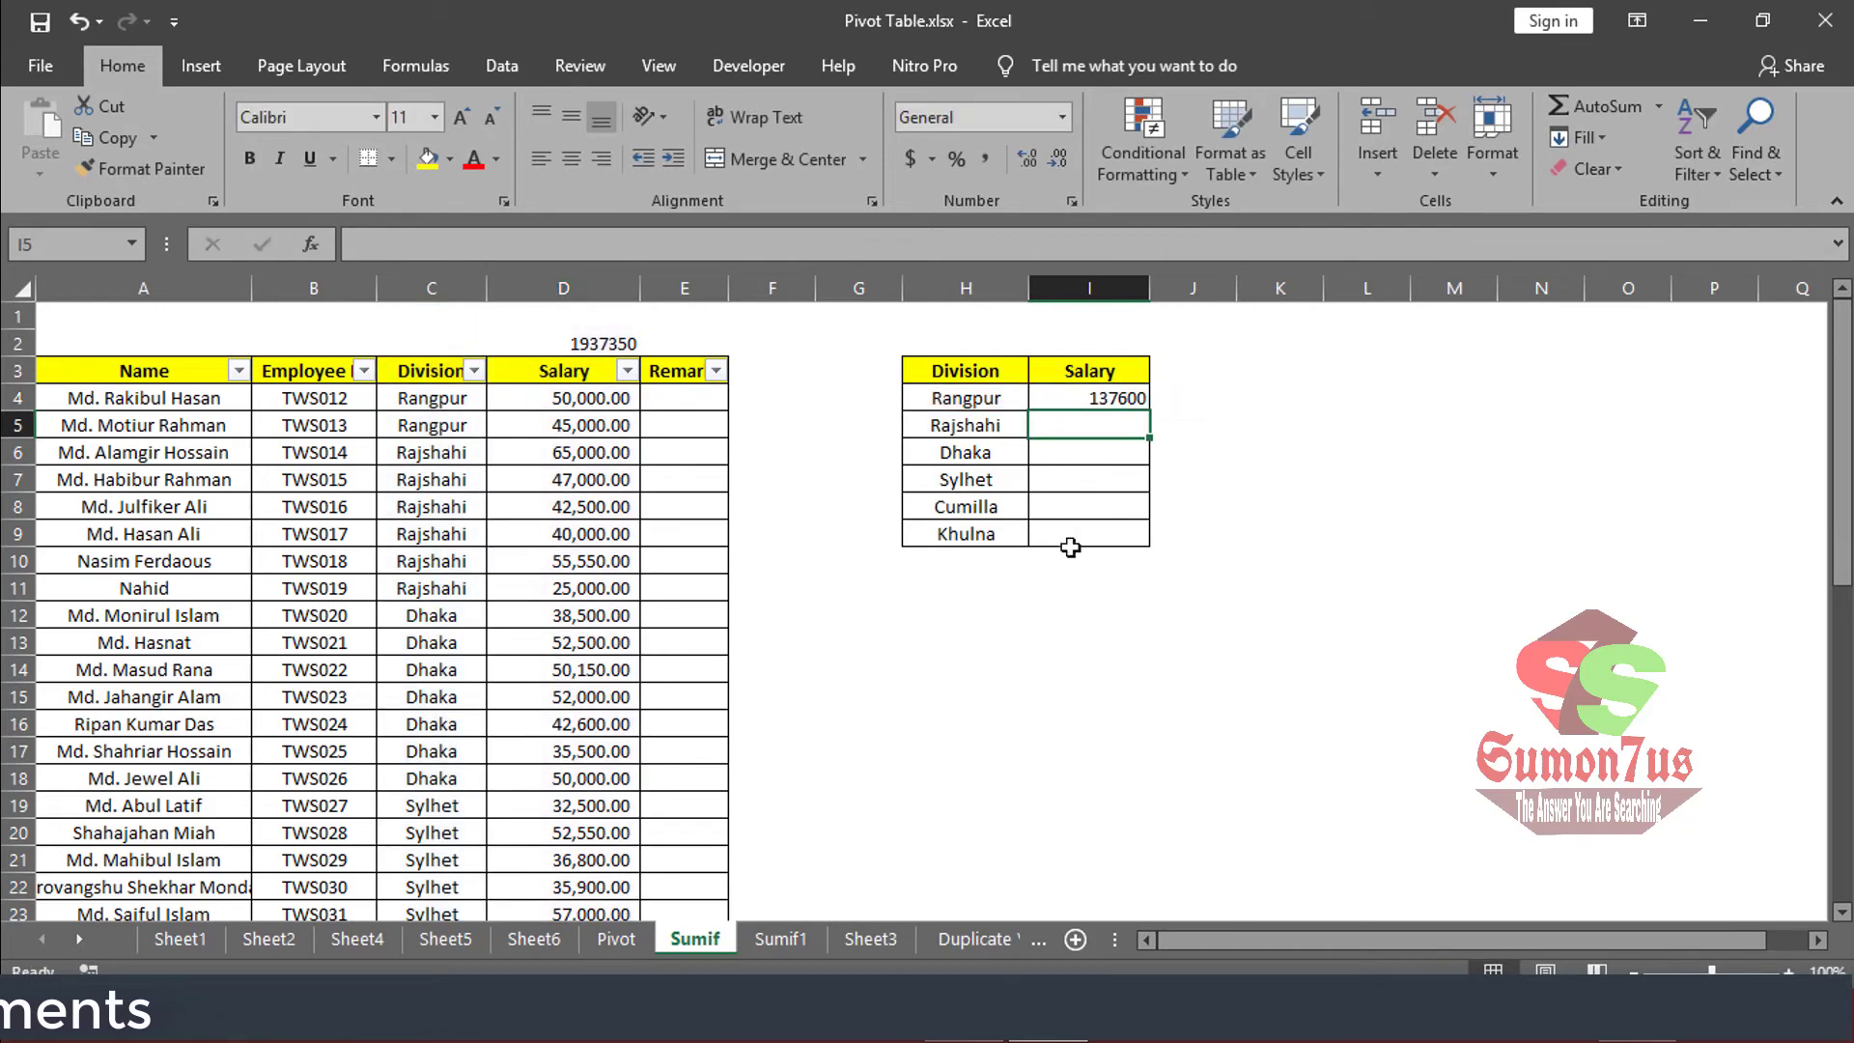
pyautogui.click(1072, 396)
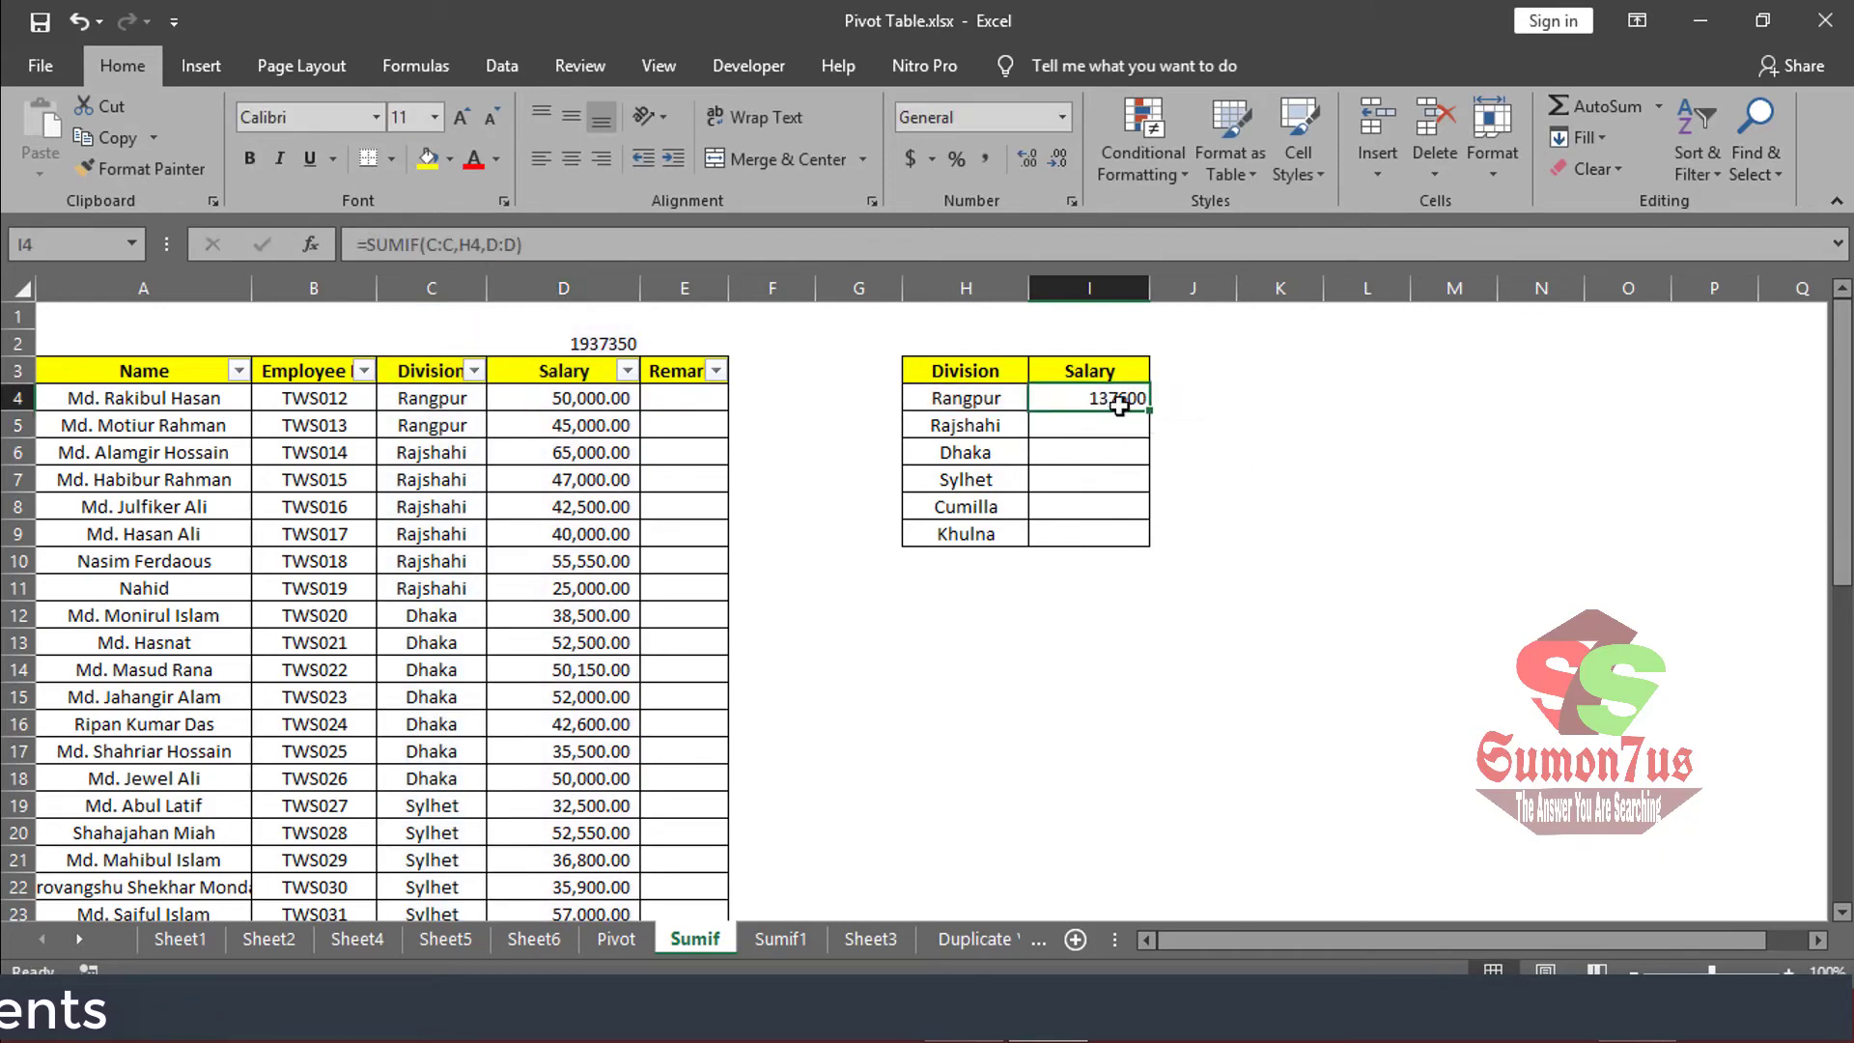
pyautogui.click(844, 639)
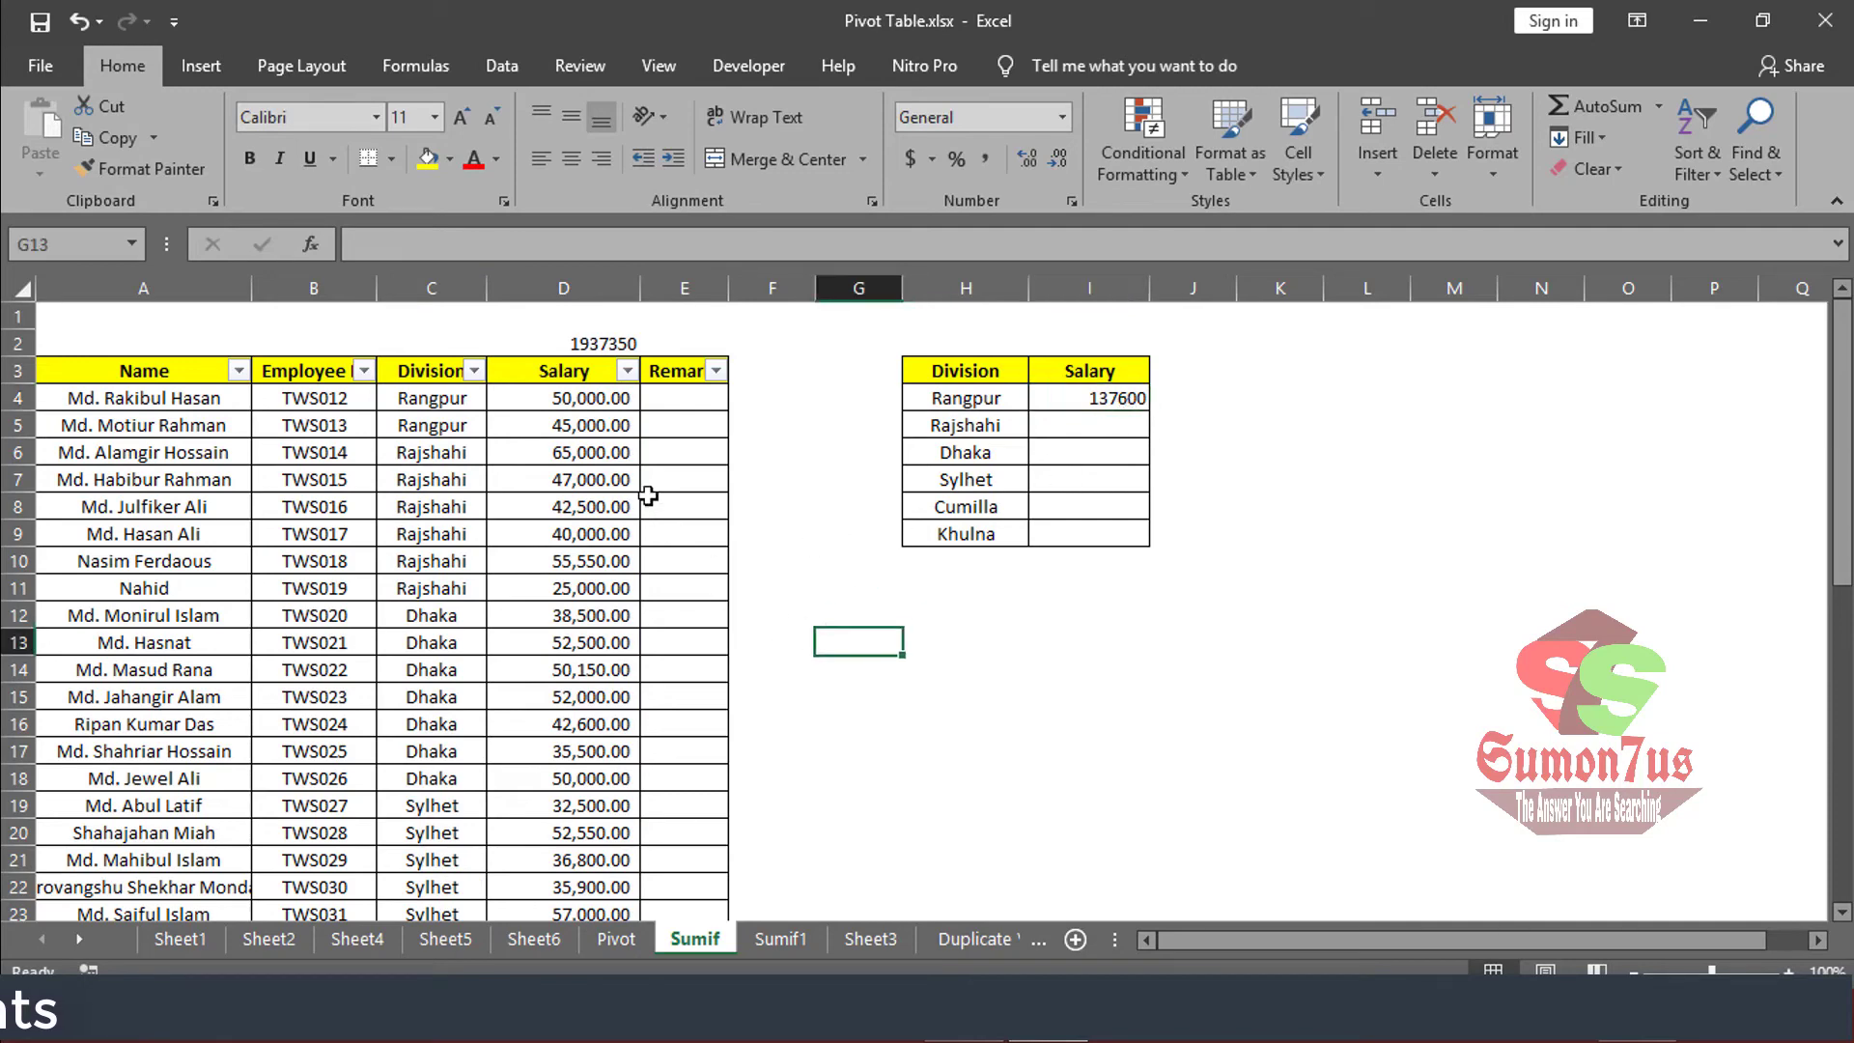
pyautogui.click(474, 372)
pyautogui.click(242, 635)
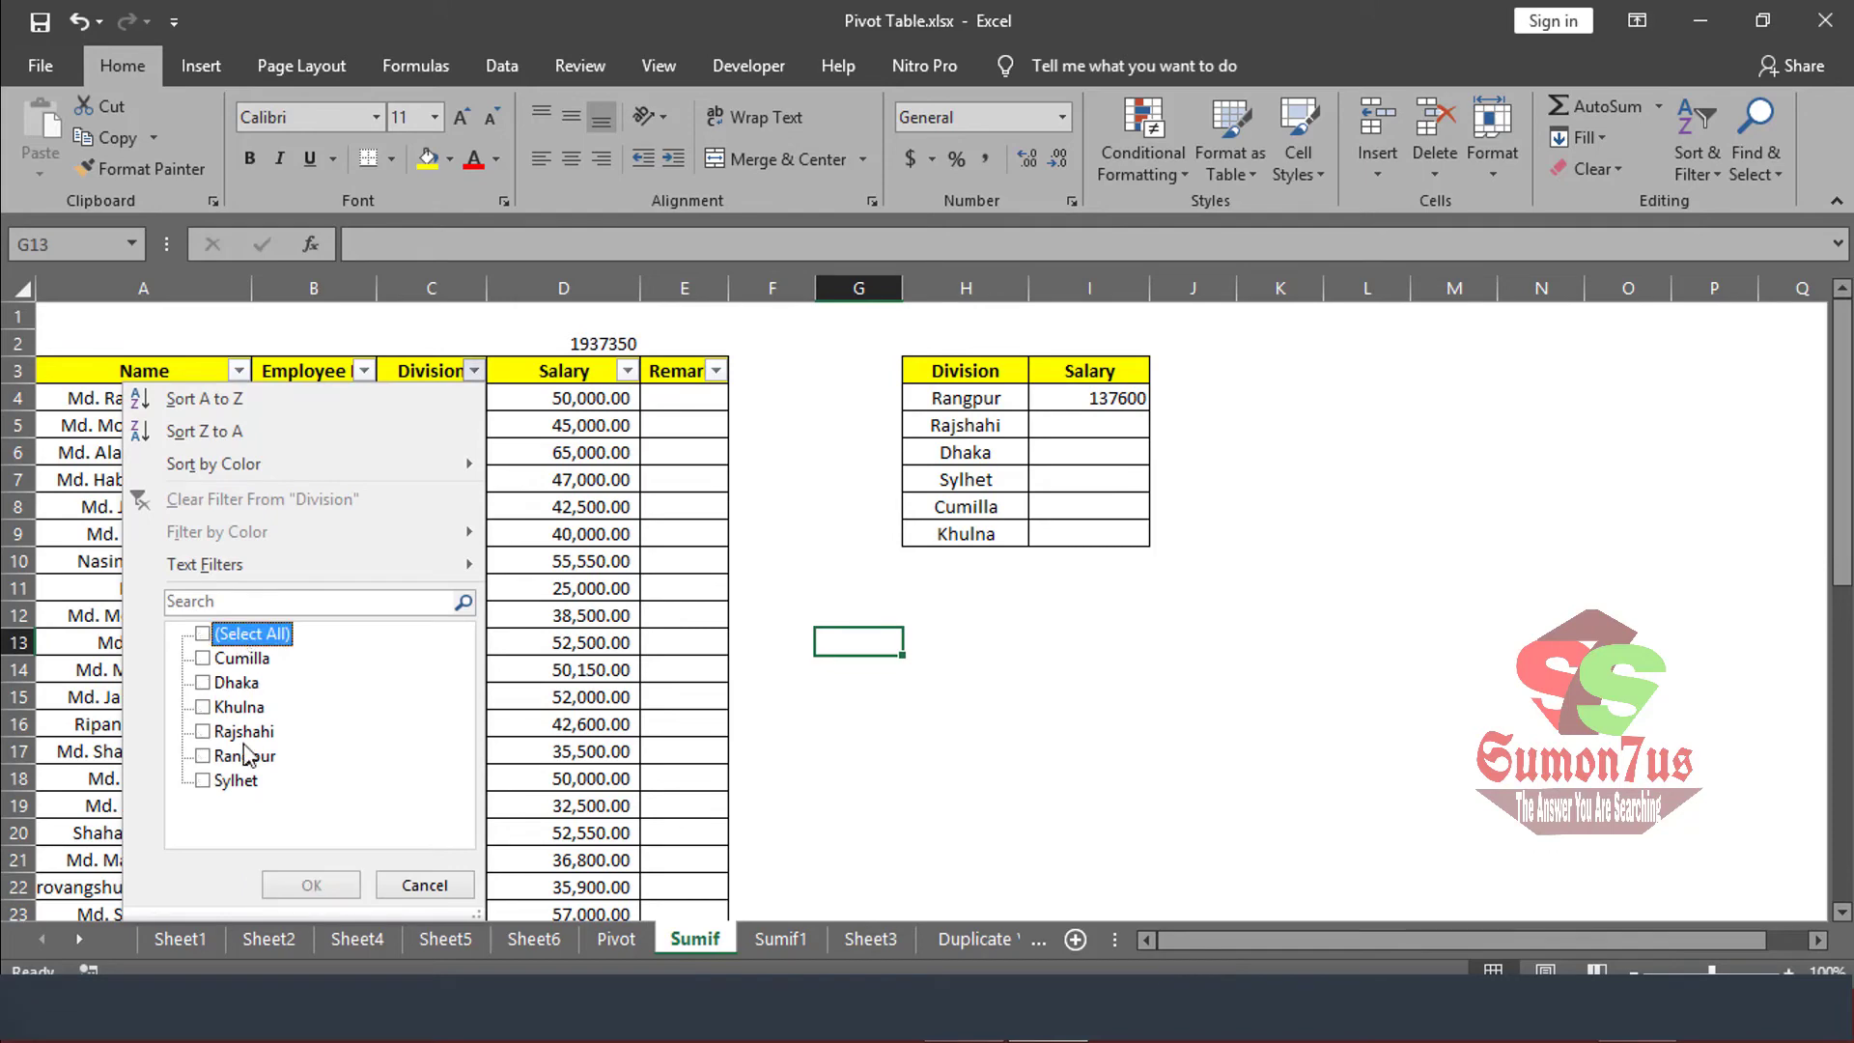
pyautogui.click(204, 756)
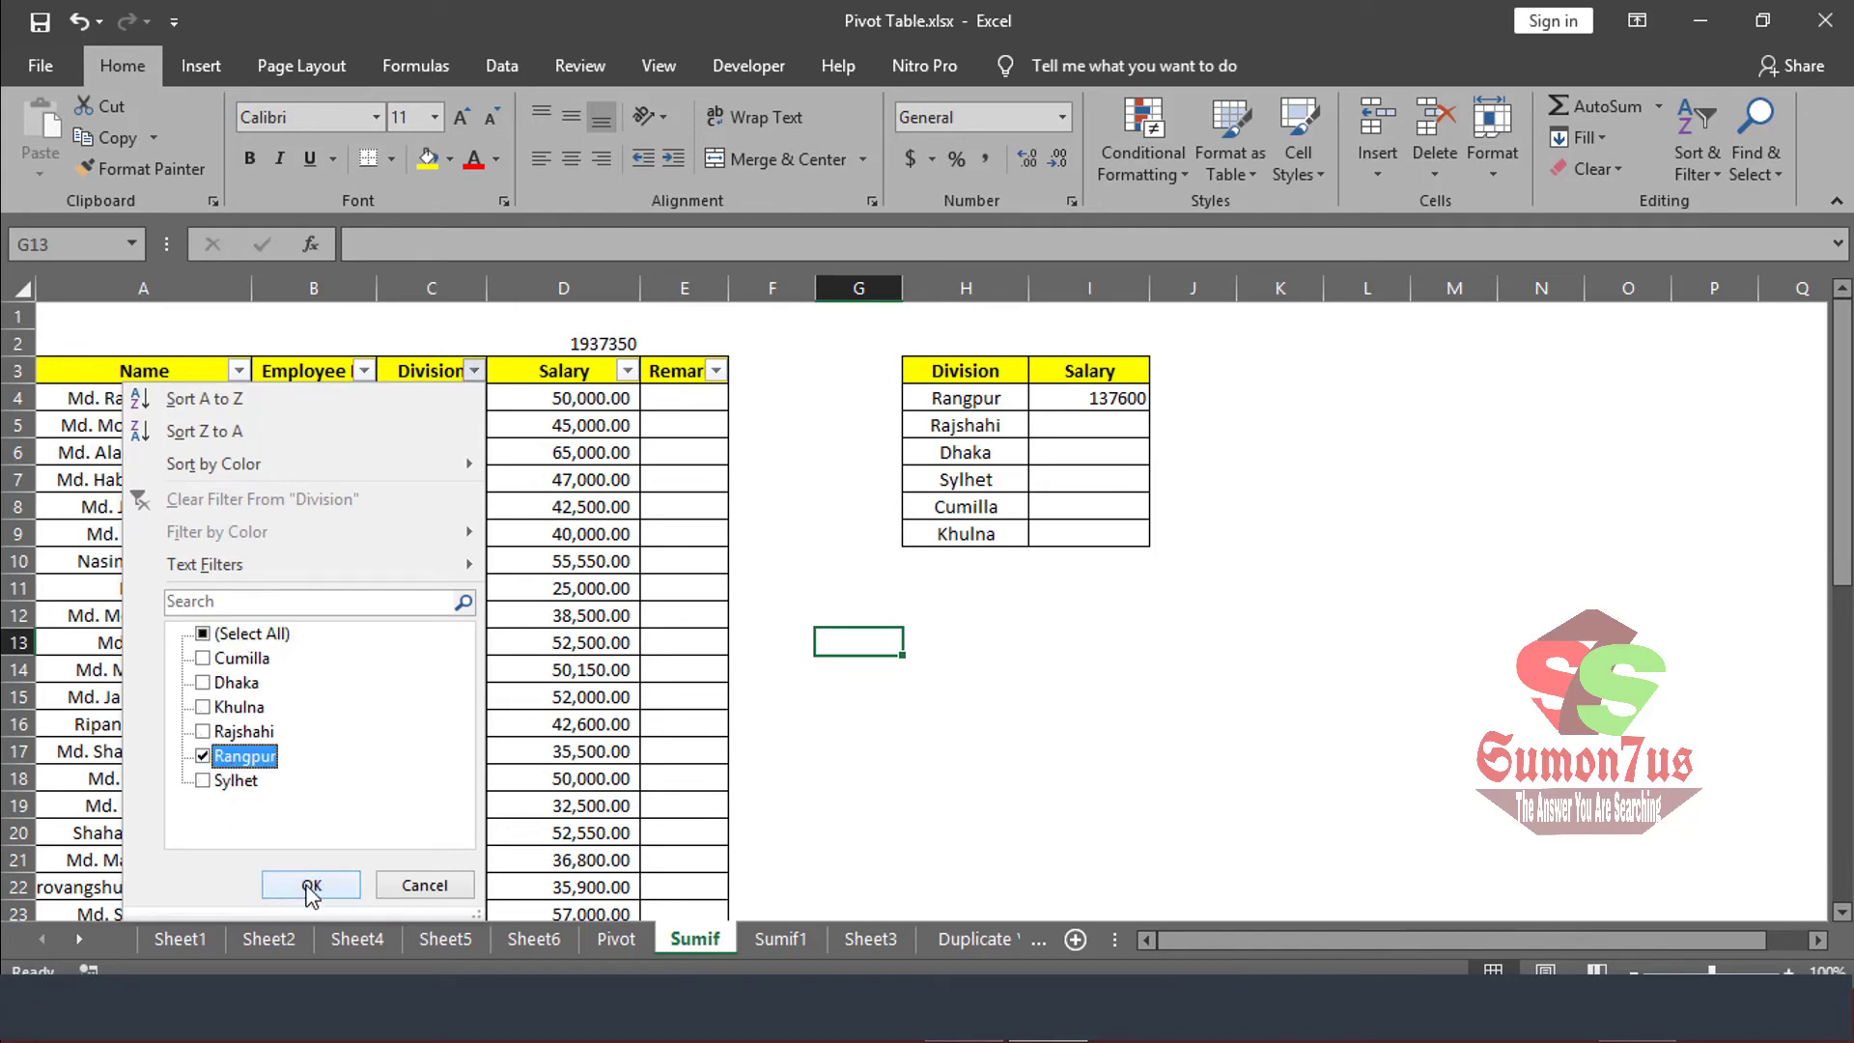
pyautogui.click(311, 885)
pyautogui.click(585, 344)
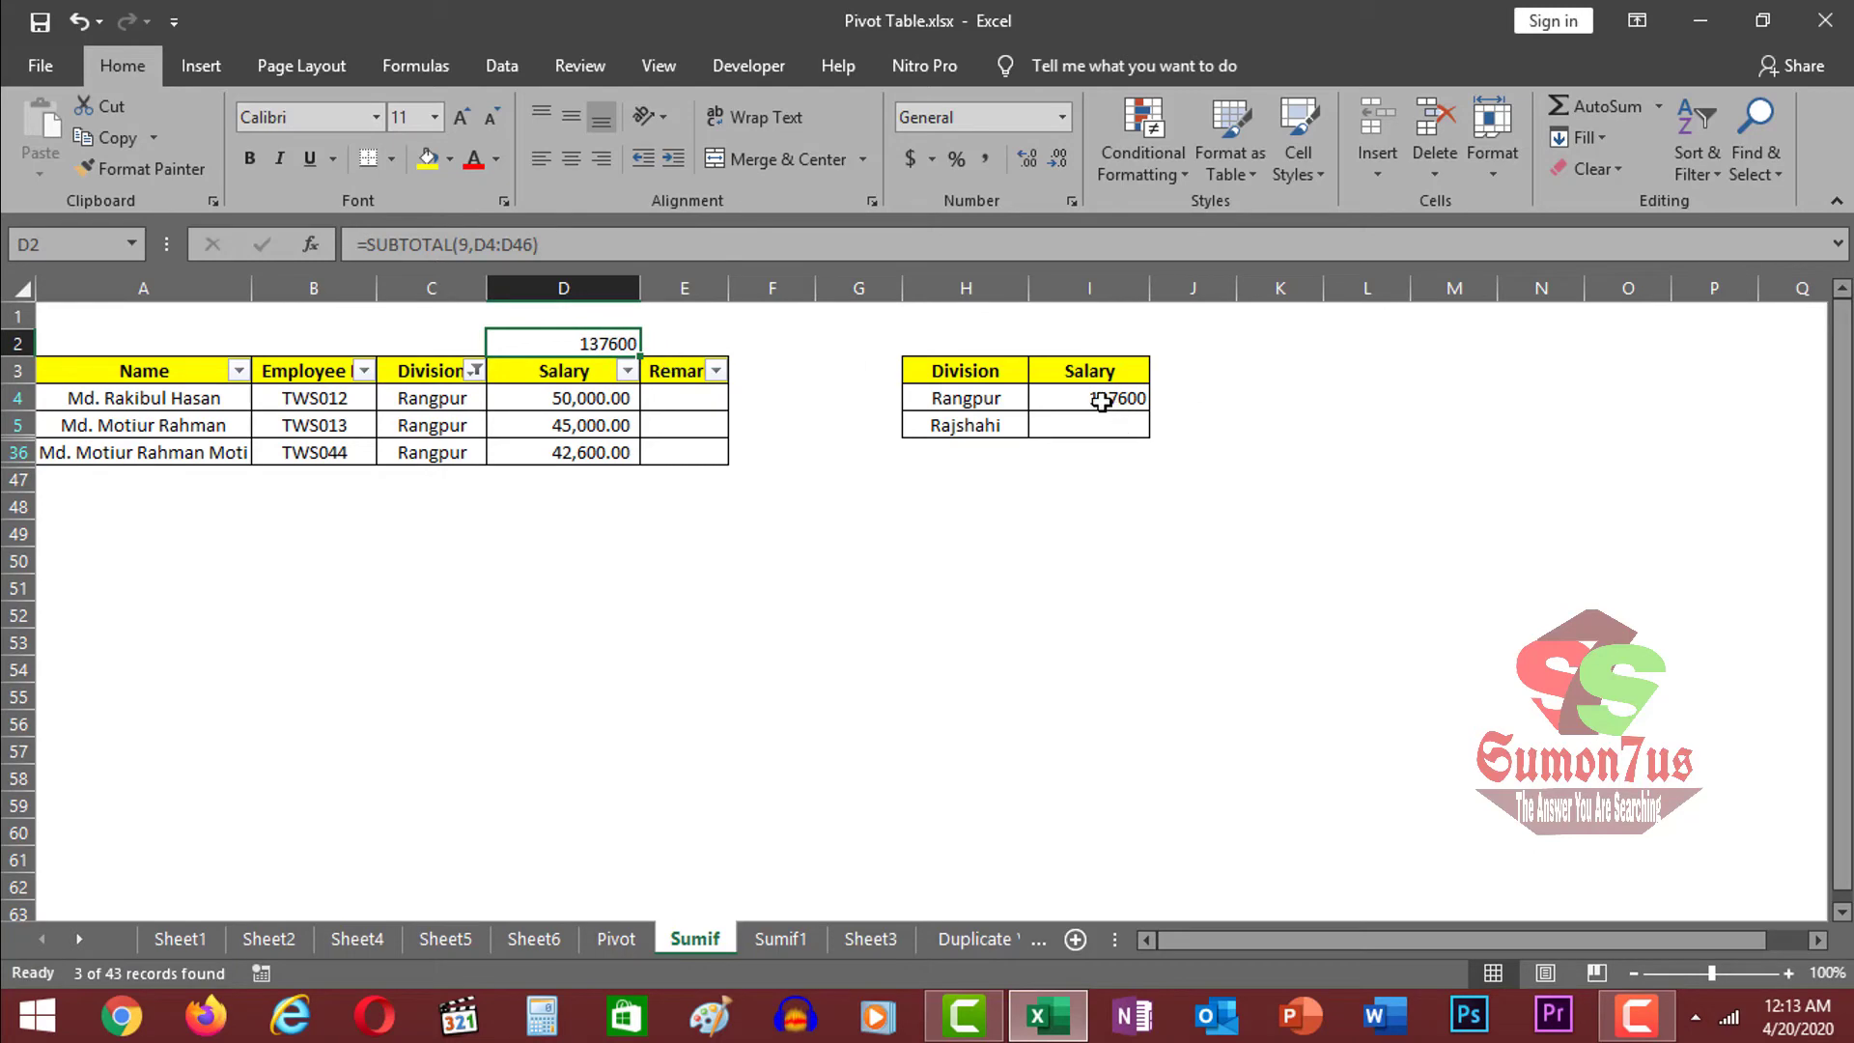
pyautogui.click(476, 371)
pyautogui.click(241, 638)
pyautogui.click(311, 884)
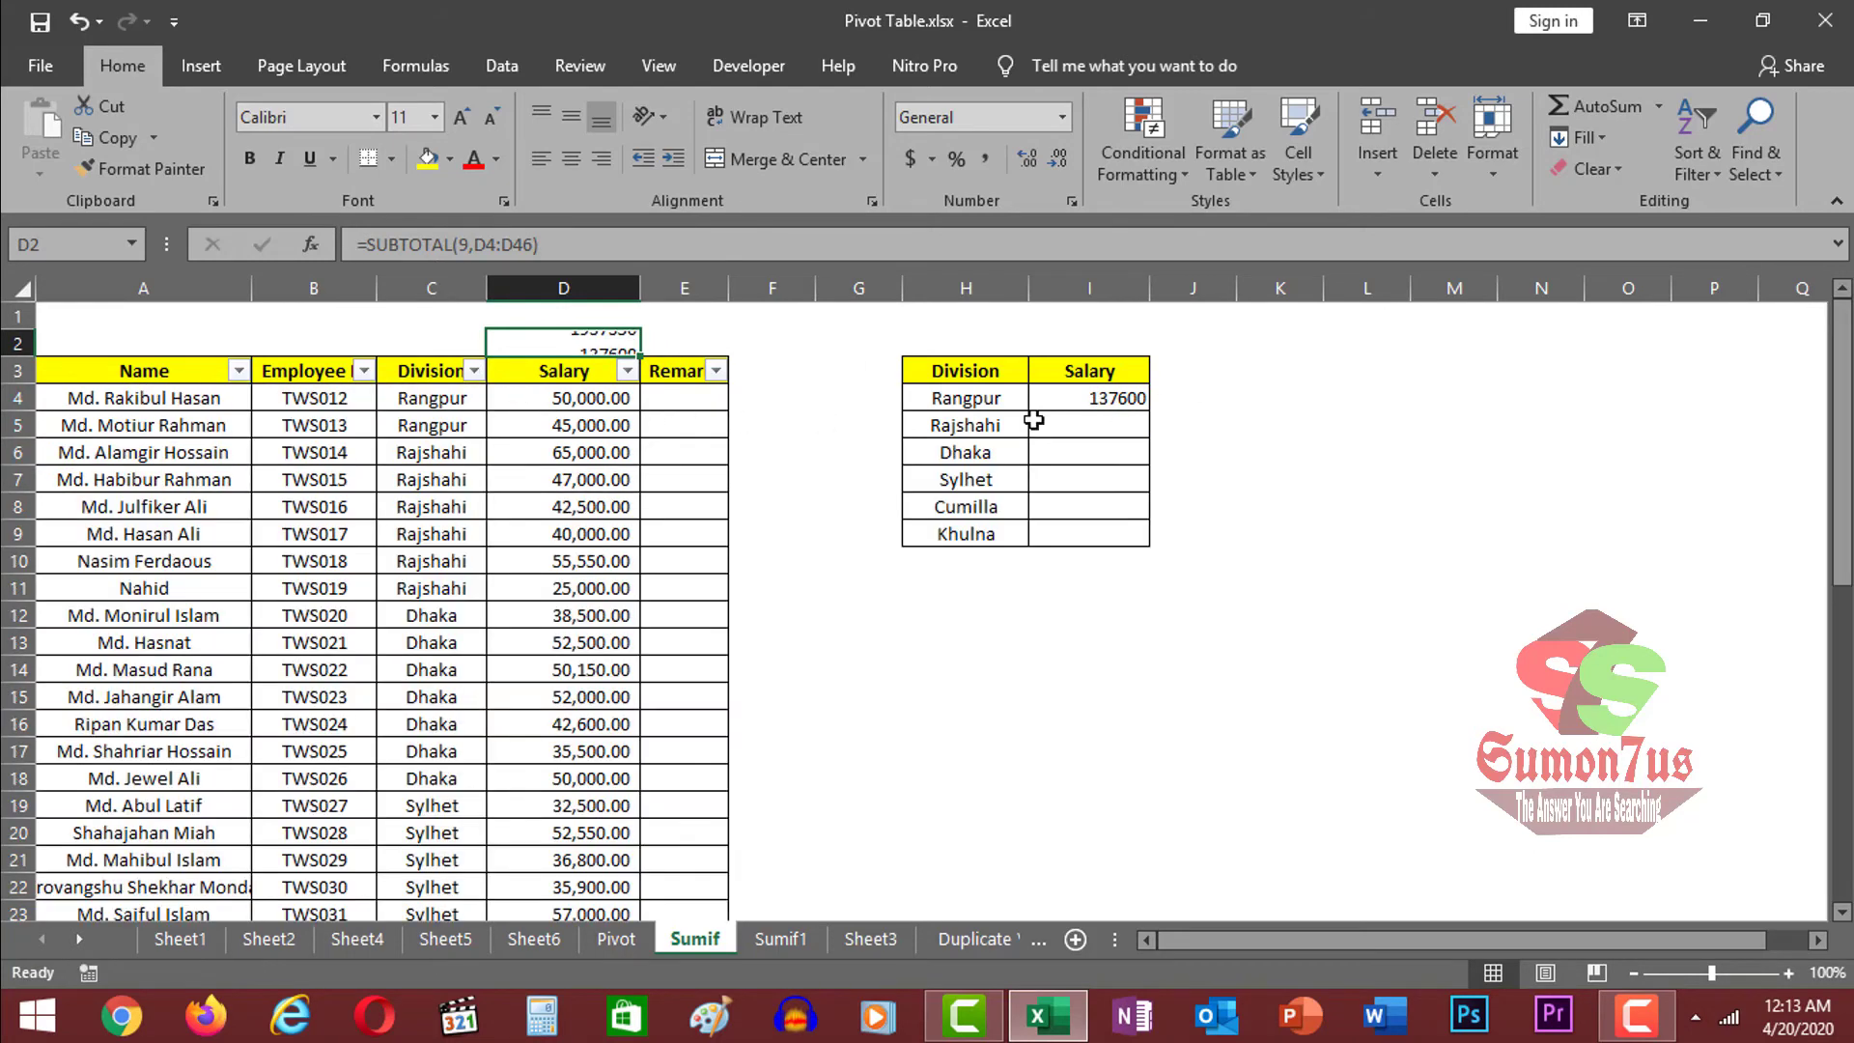
pyautogui.click(1115, 399)
# Drag-fill the SUMIF formula down to I9, then erase the filled totals in I5:I9.
pyautogui.moveTo(1149, 412); pyautogui.dragTo(1139, 537)
pyautogui.click(1280, 506)
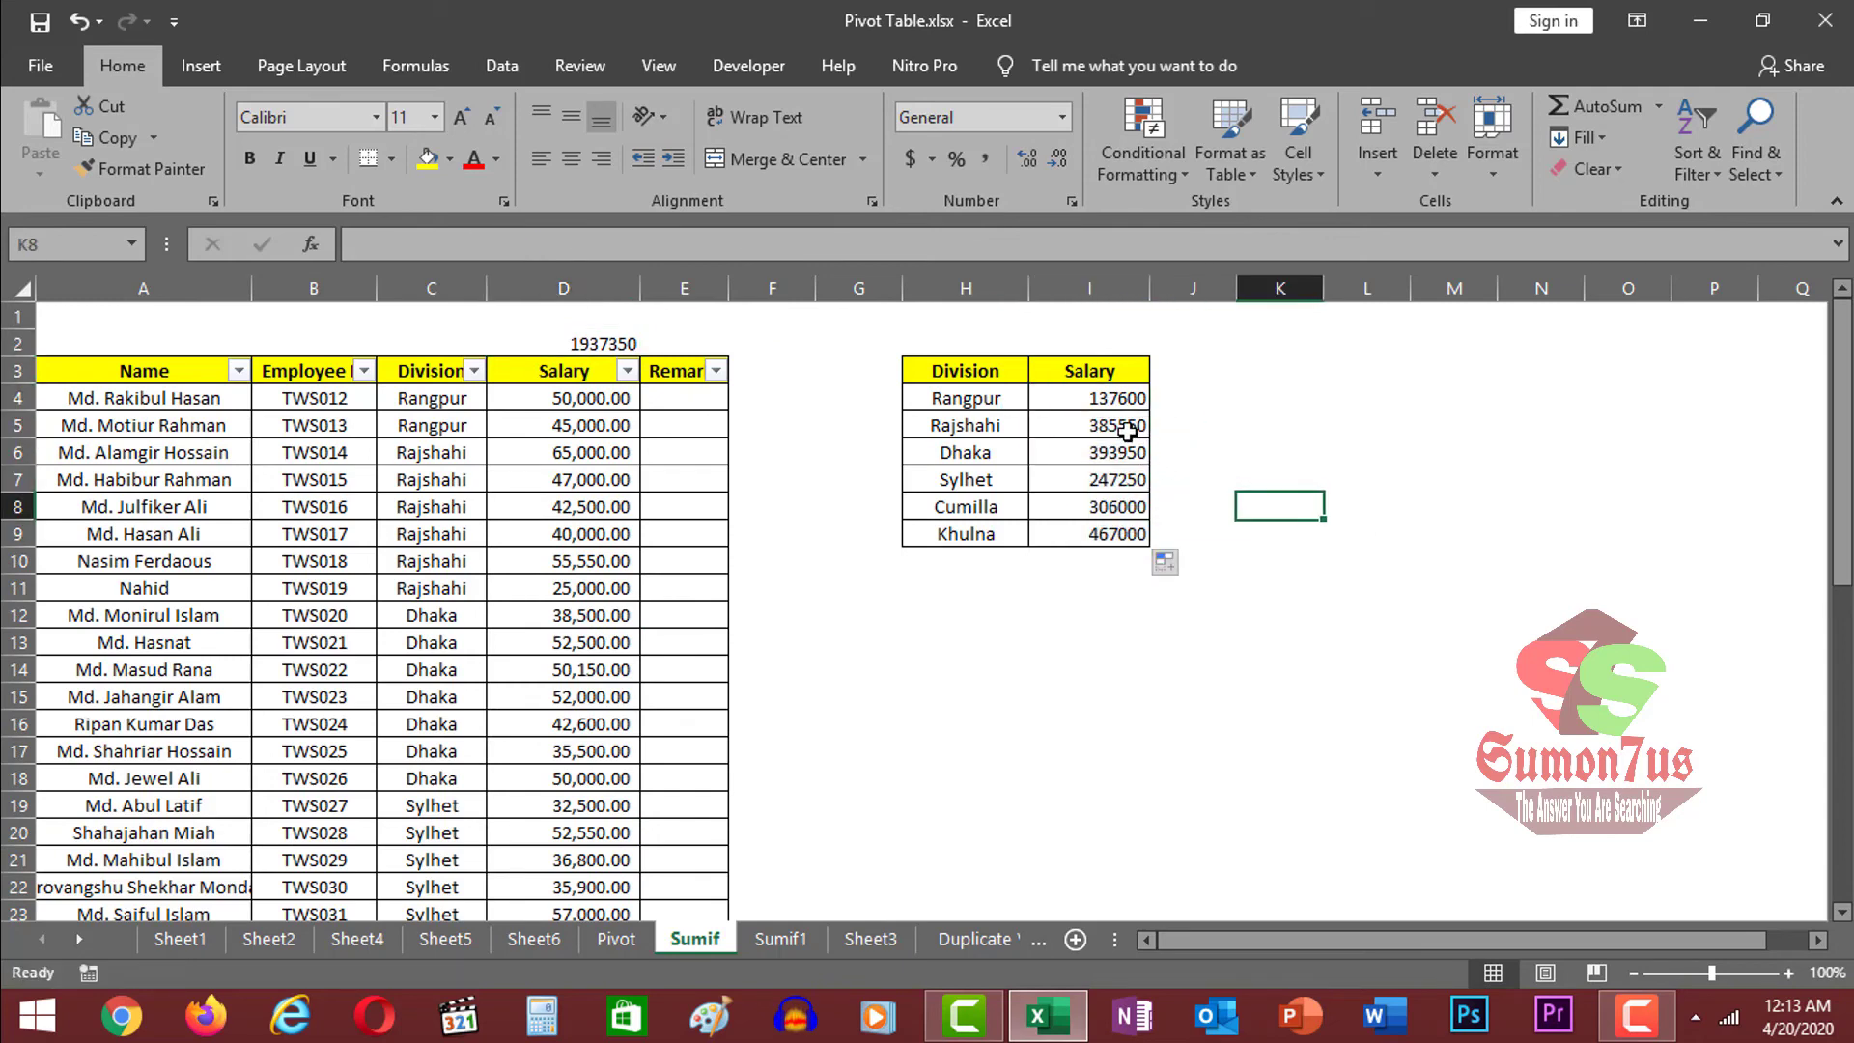
pyautogui.moveTo(1113, 431); pyautogui.dragTo(1101, 542)
pyautogui.press('Delete')
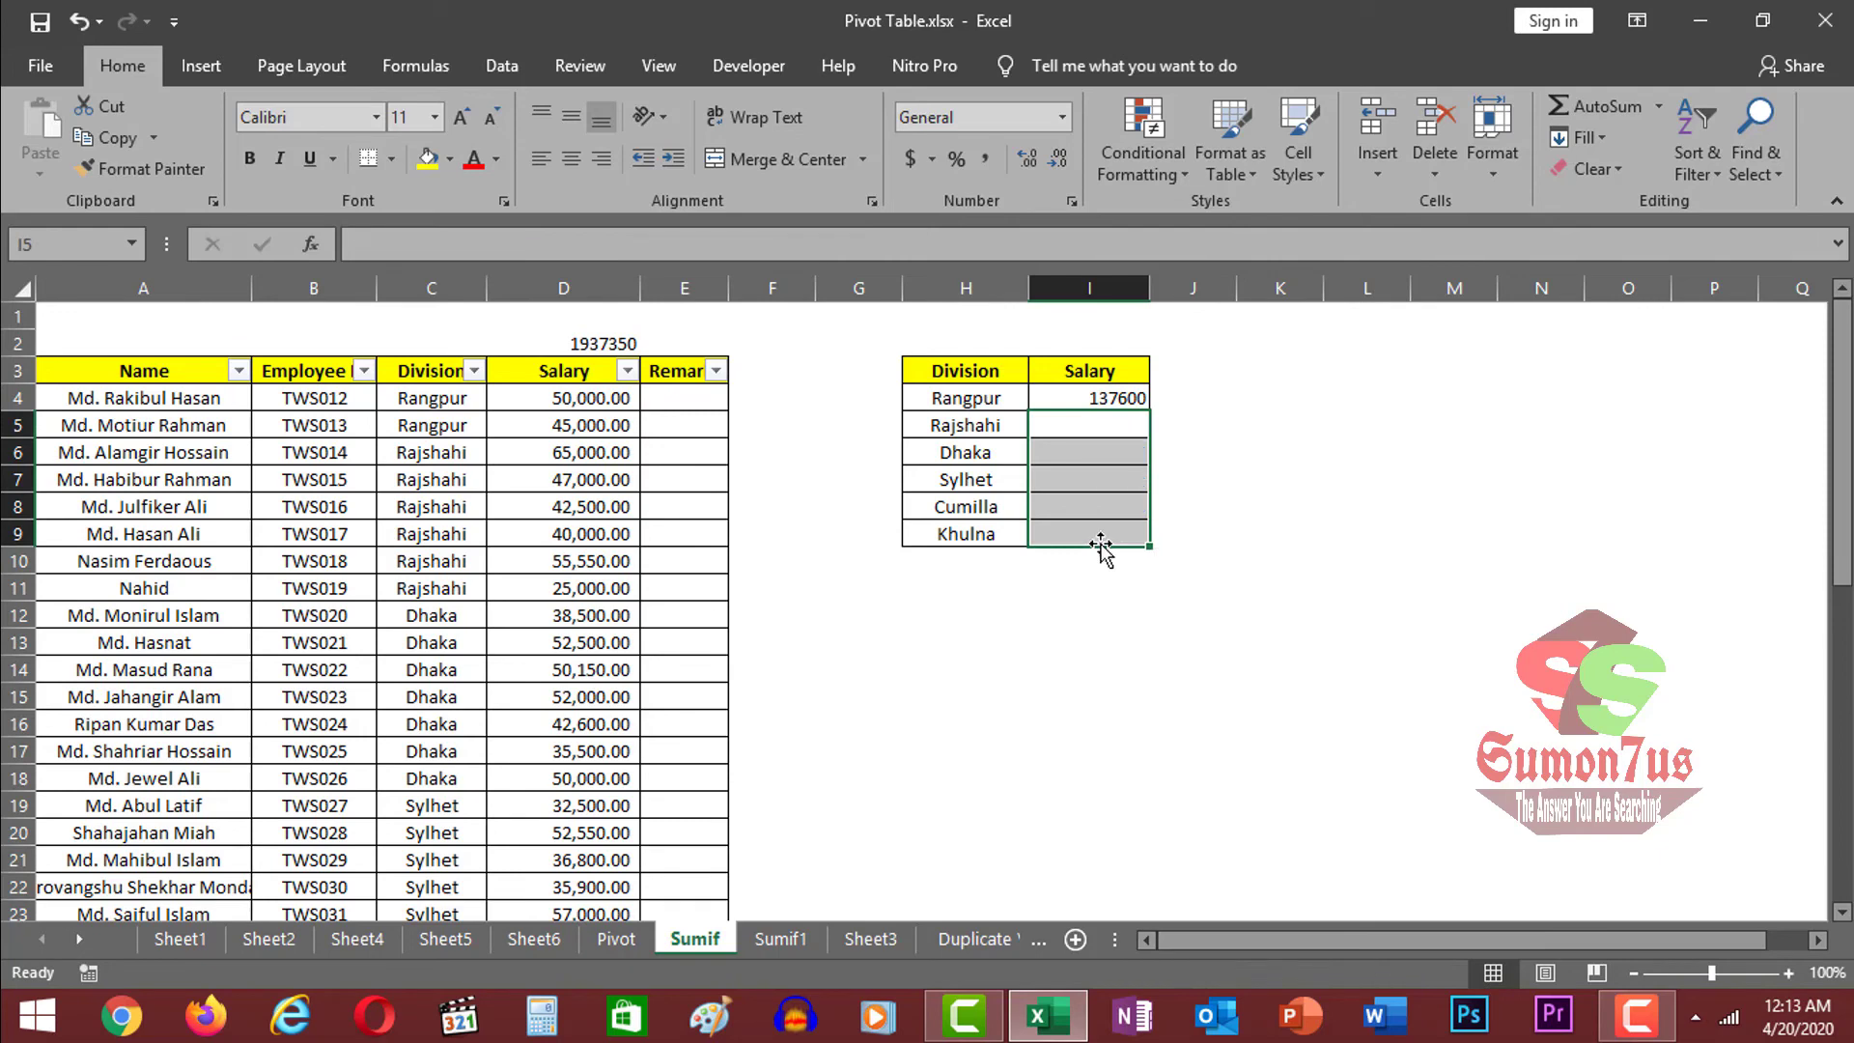
# Fill I4's SUMIF down to I9 with Ctrl+D, giving Rajshahi 385550 through Khulna 467000.
pyautogui.click(1143, 415)
pyautogui.moveTo(1125, 396); pyautogui.dragTo(1111, 538)
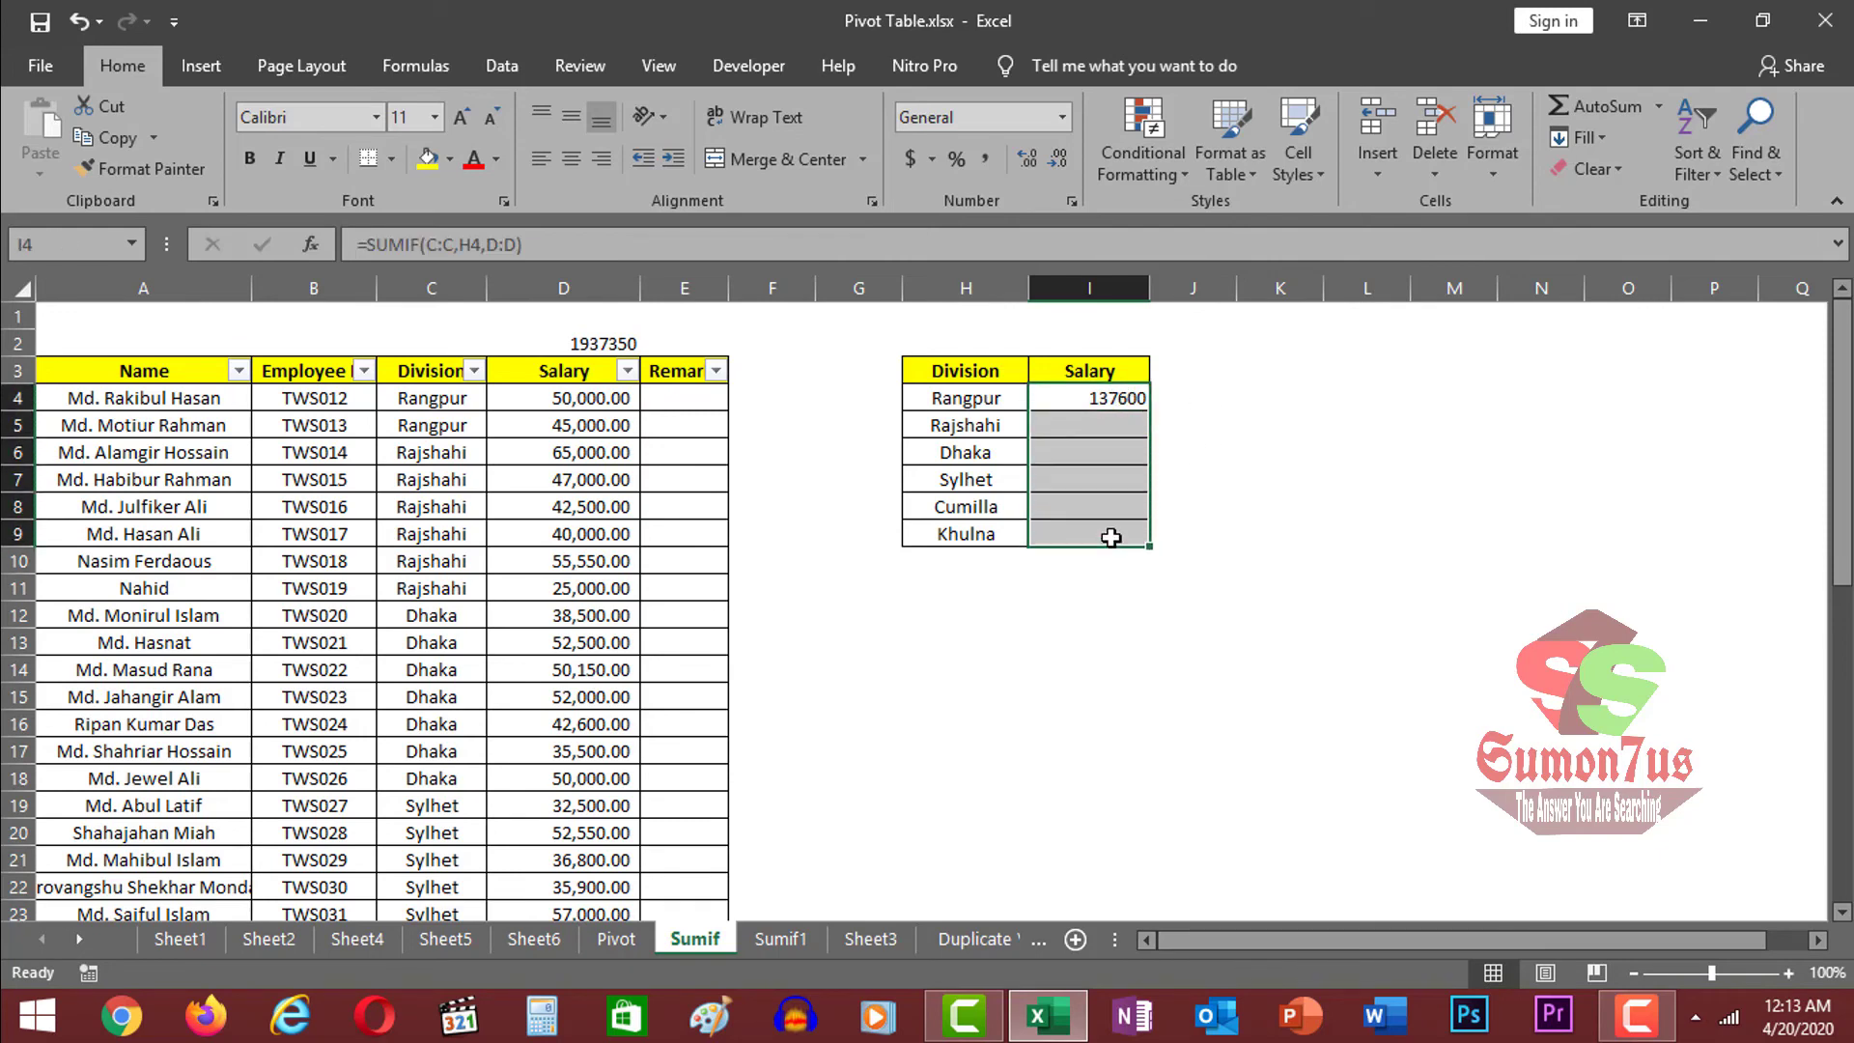
pyautogui.hotkey('ctrl', 'd')
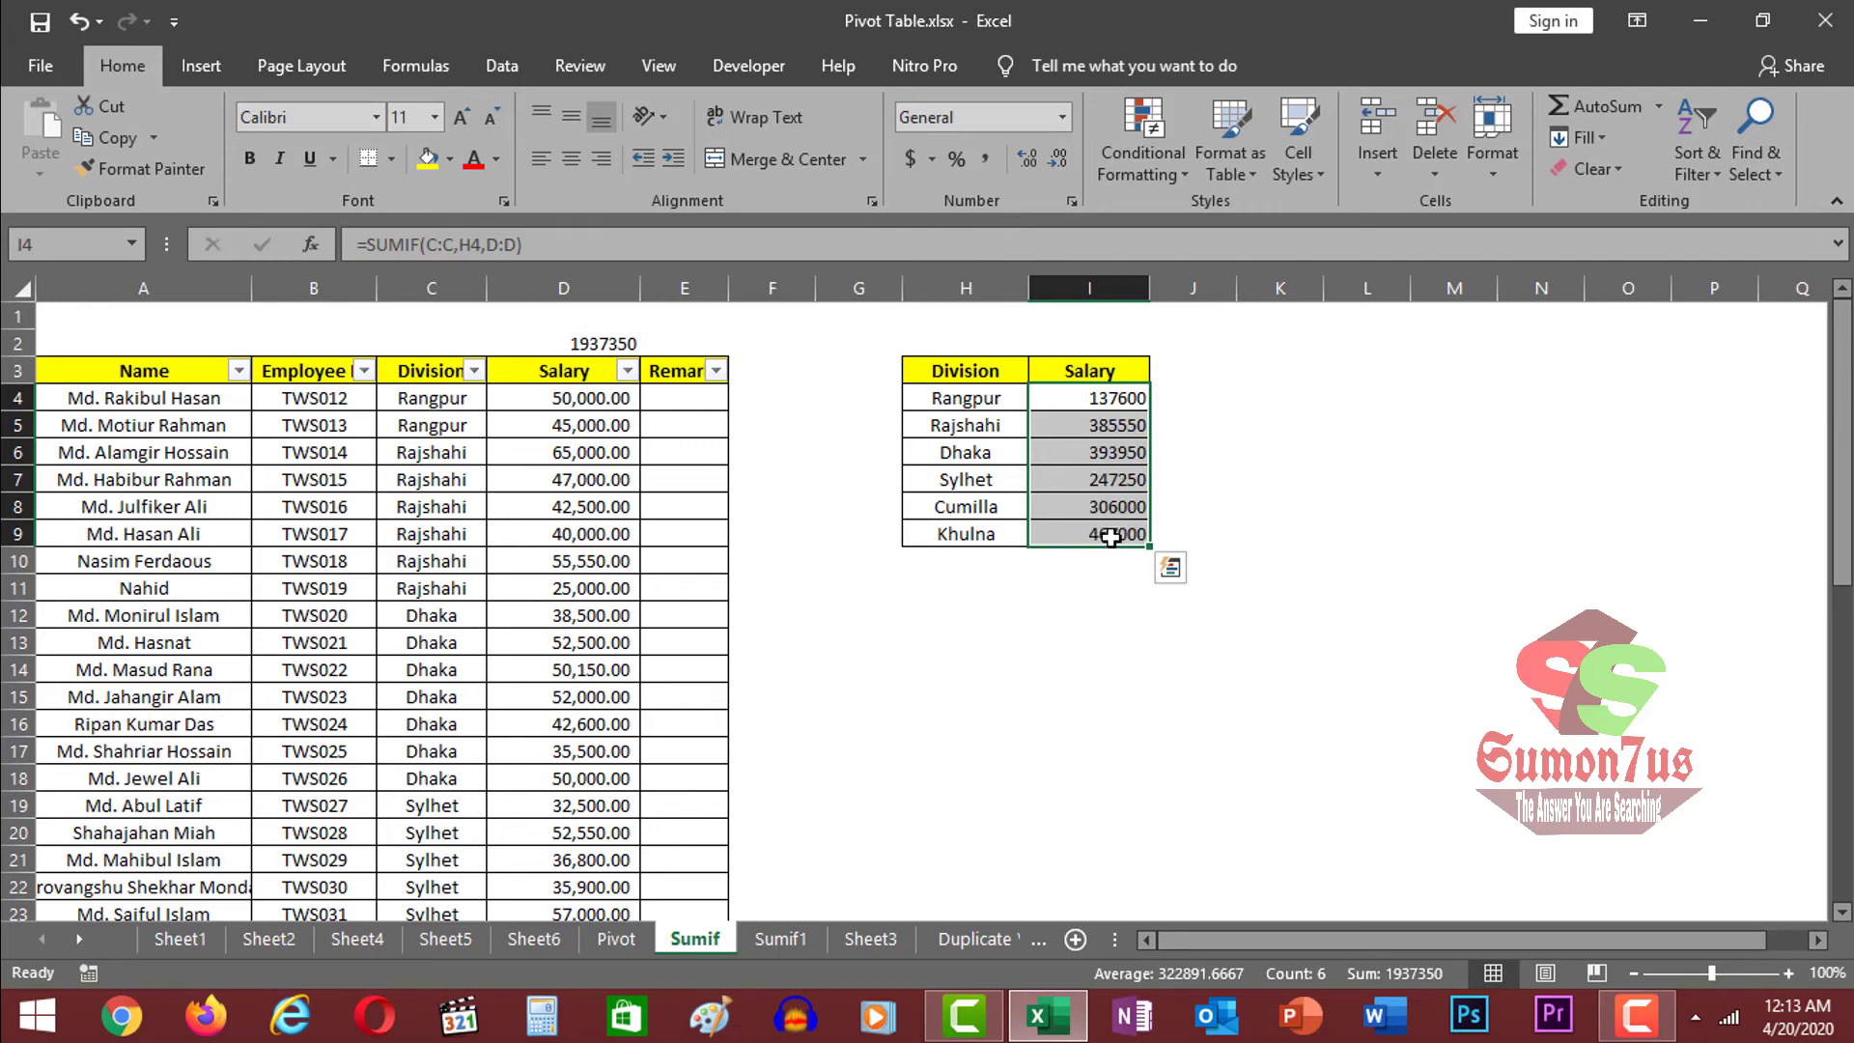
pyautogui.click(1111, 428)
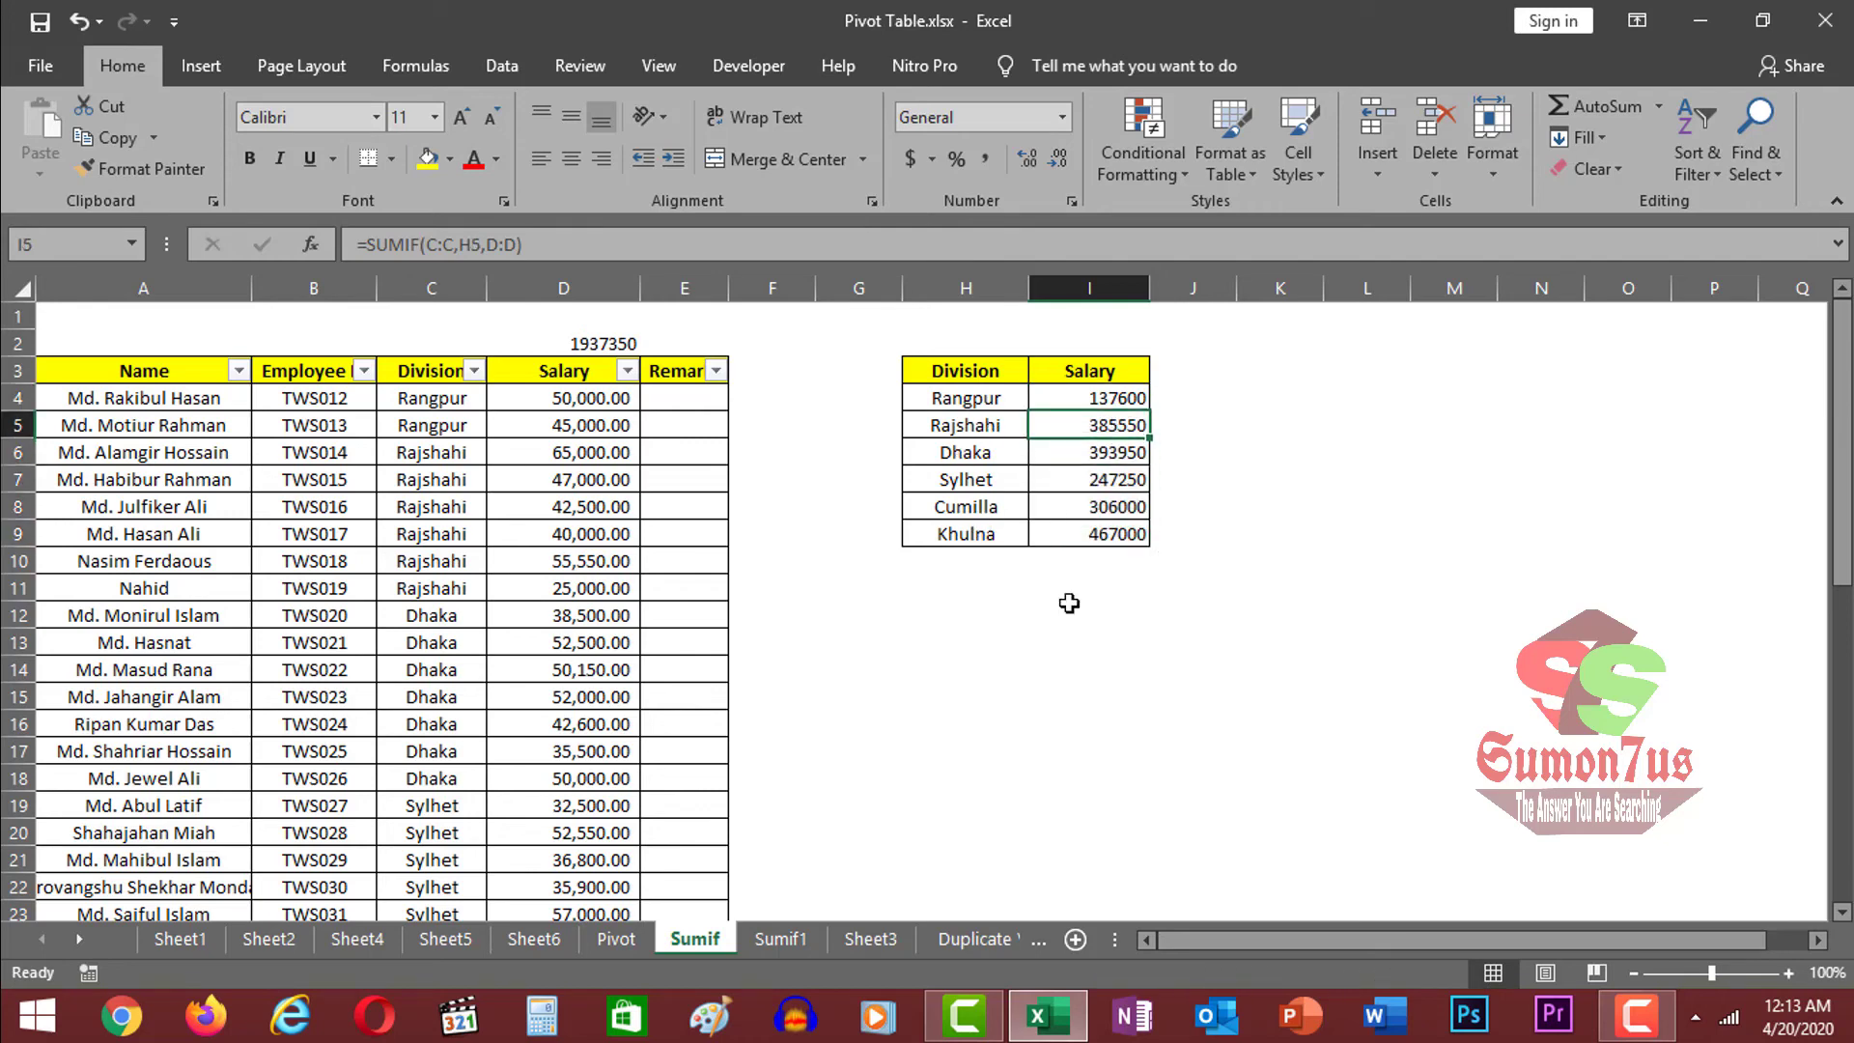
pyautogui.click(1222, 622)
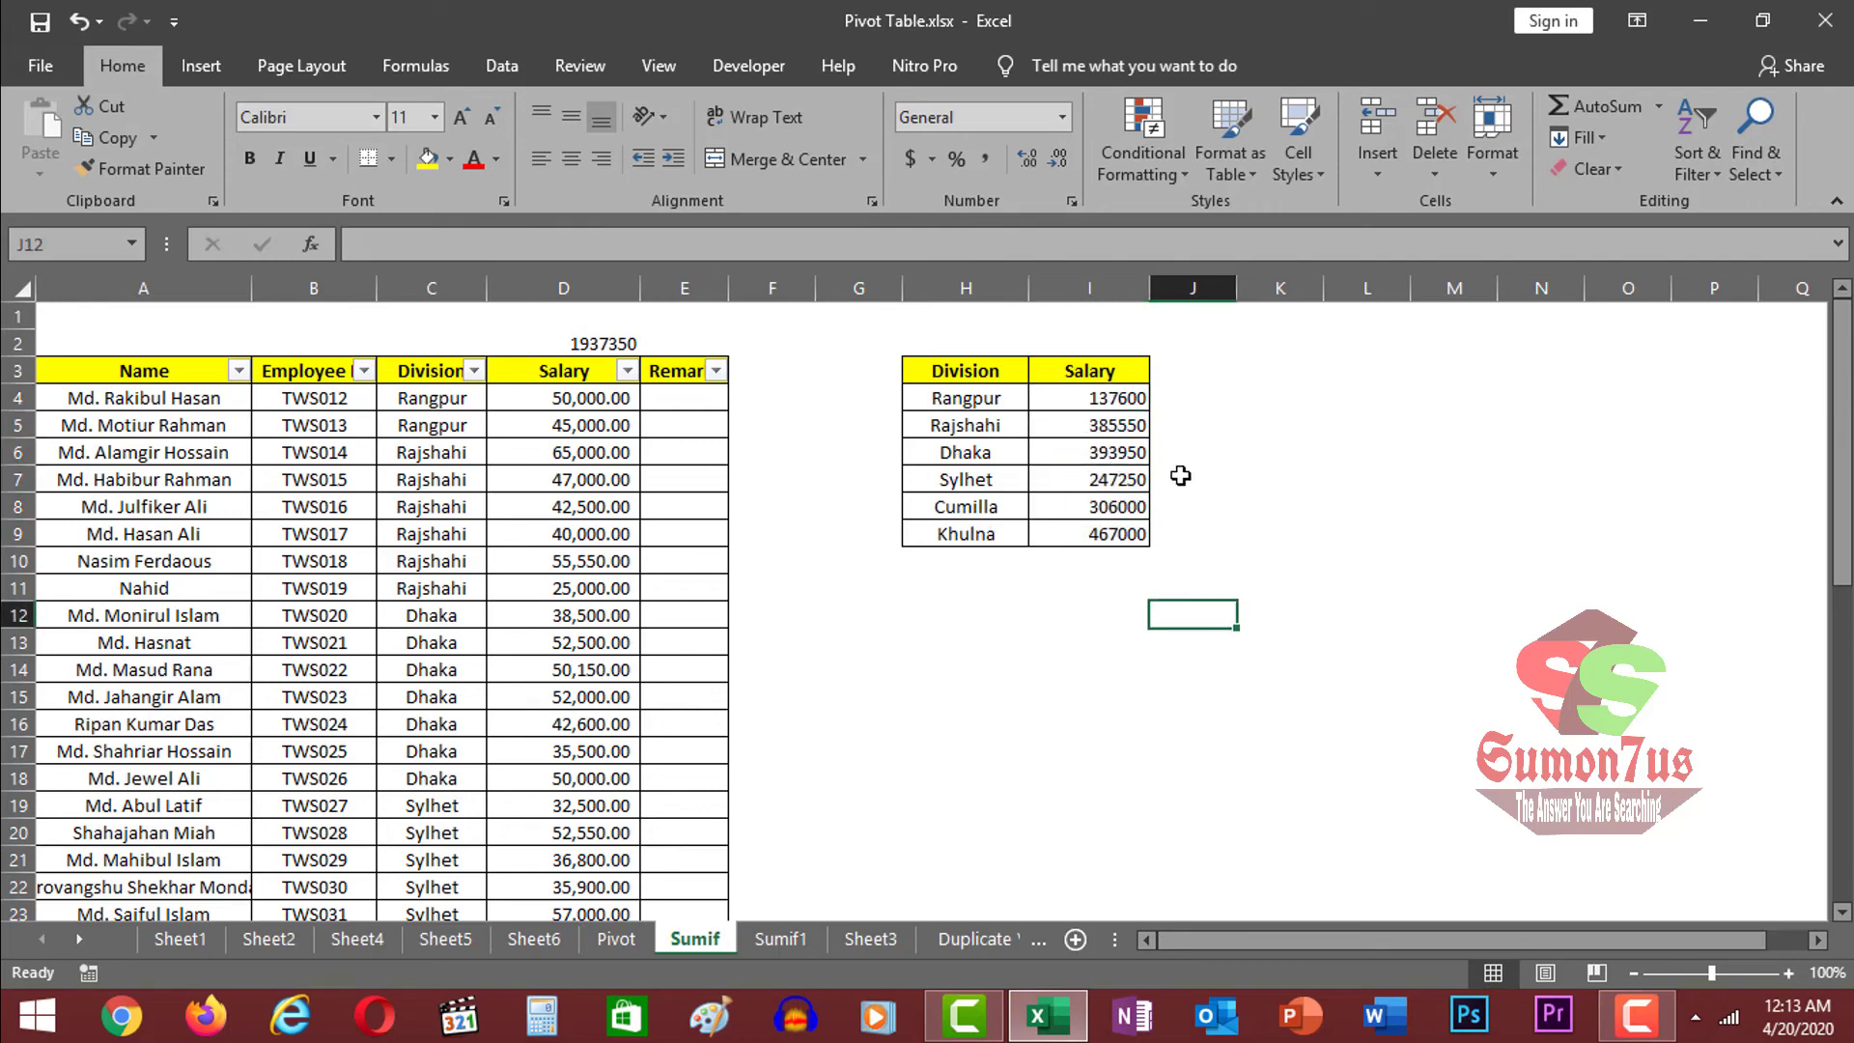
pyautogui.click(1116, 424)
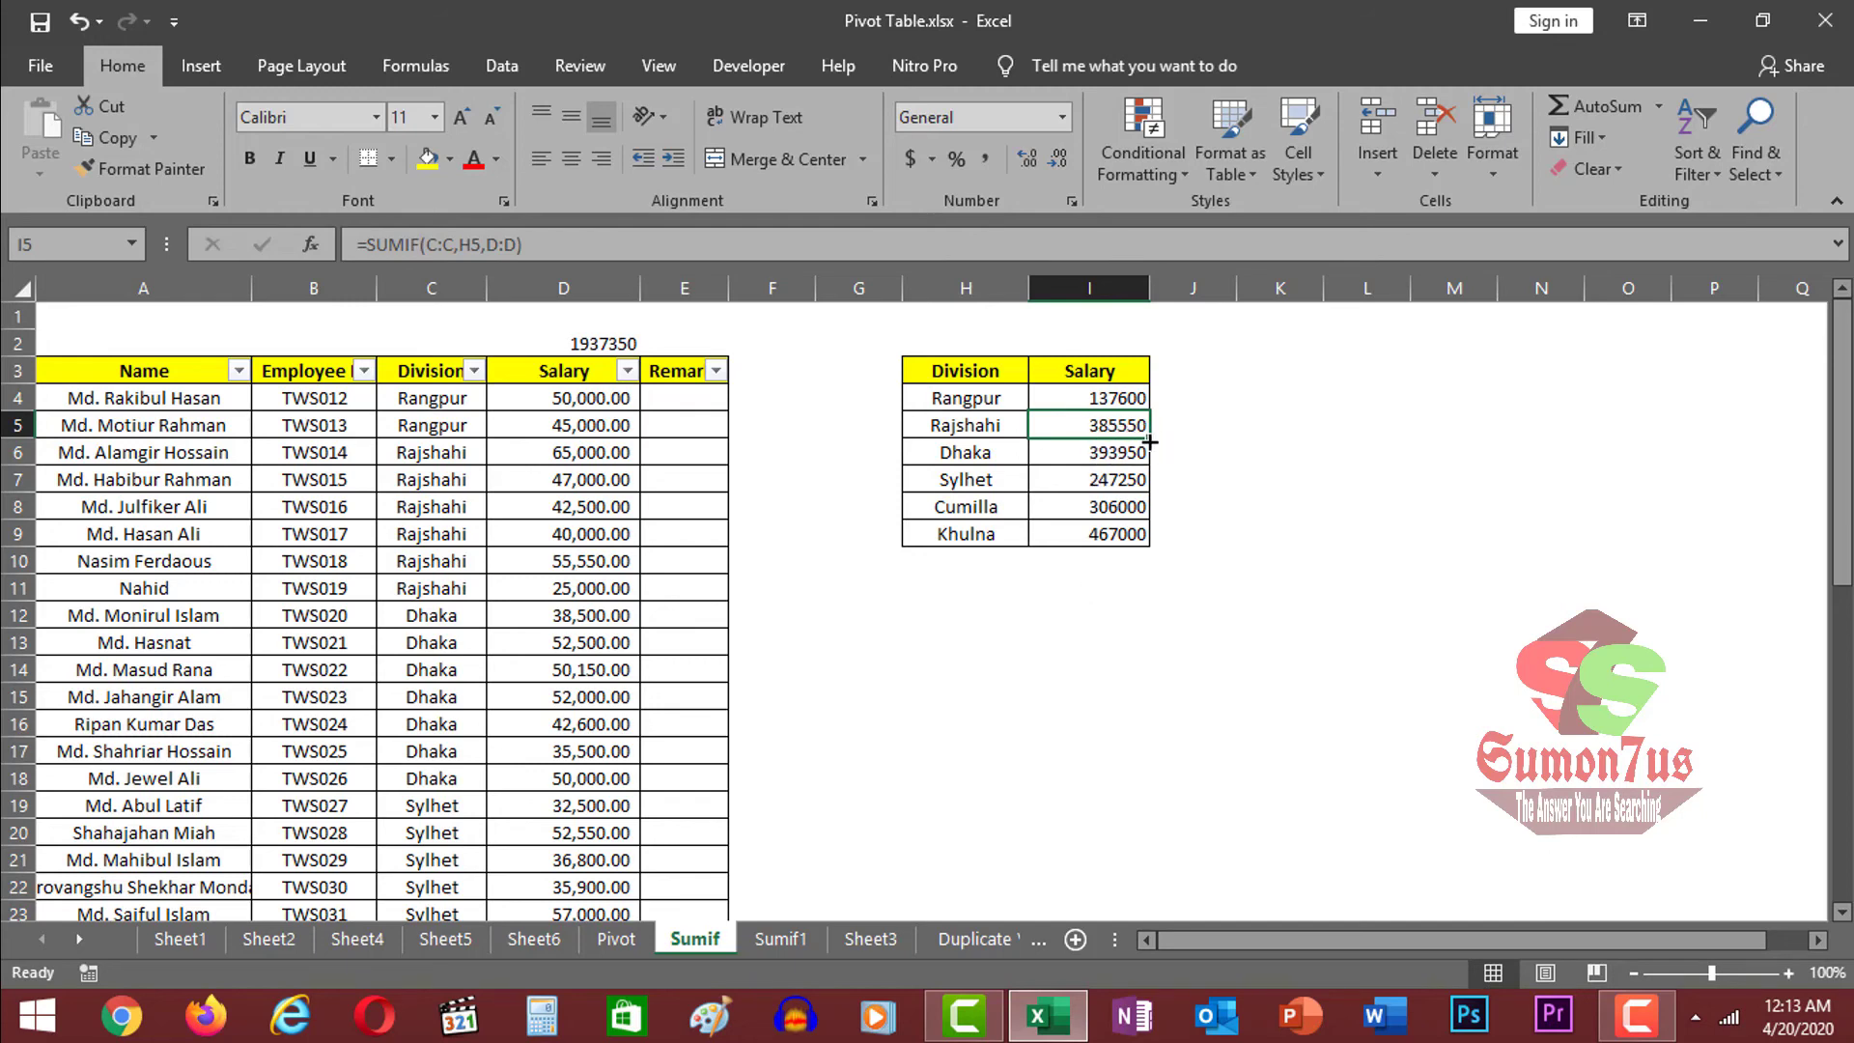
pyautogui.click(475, 371)
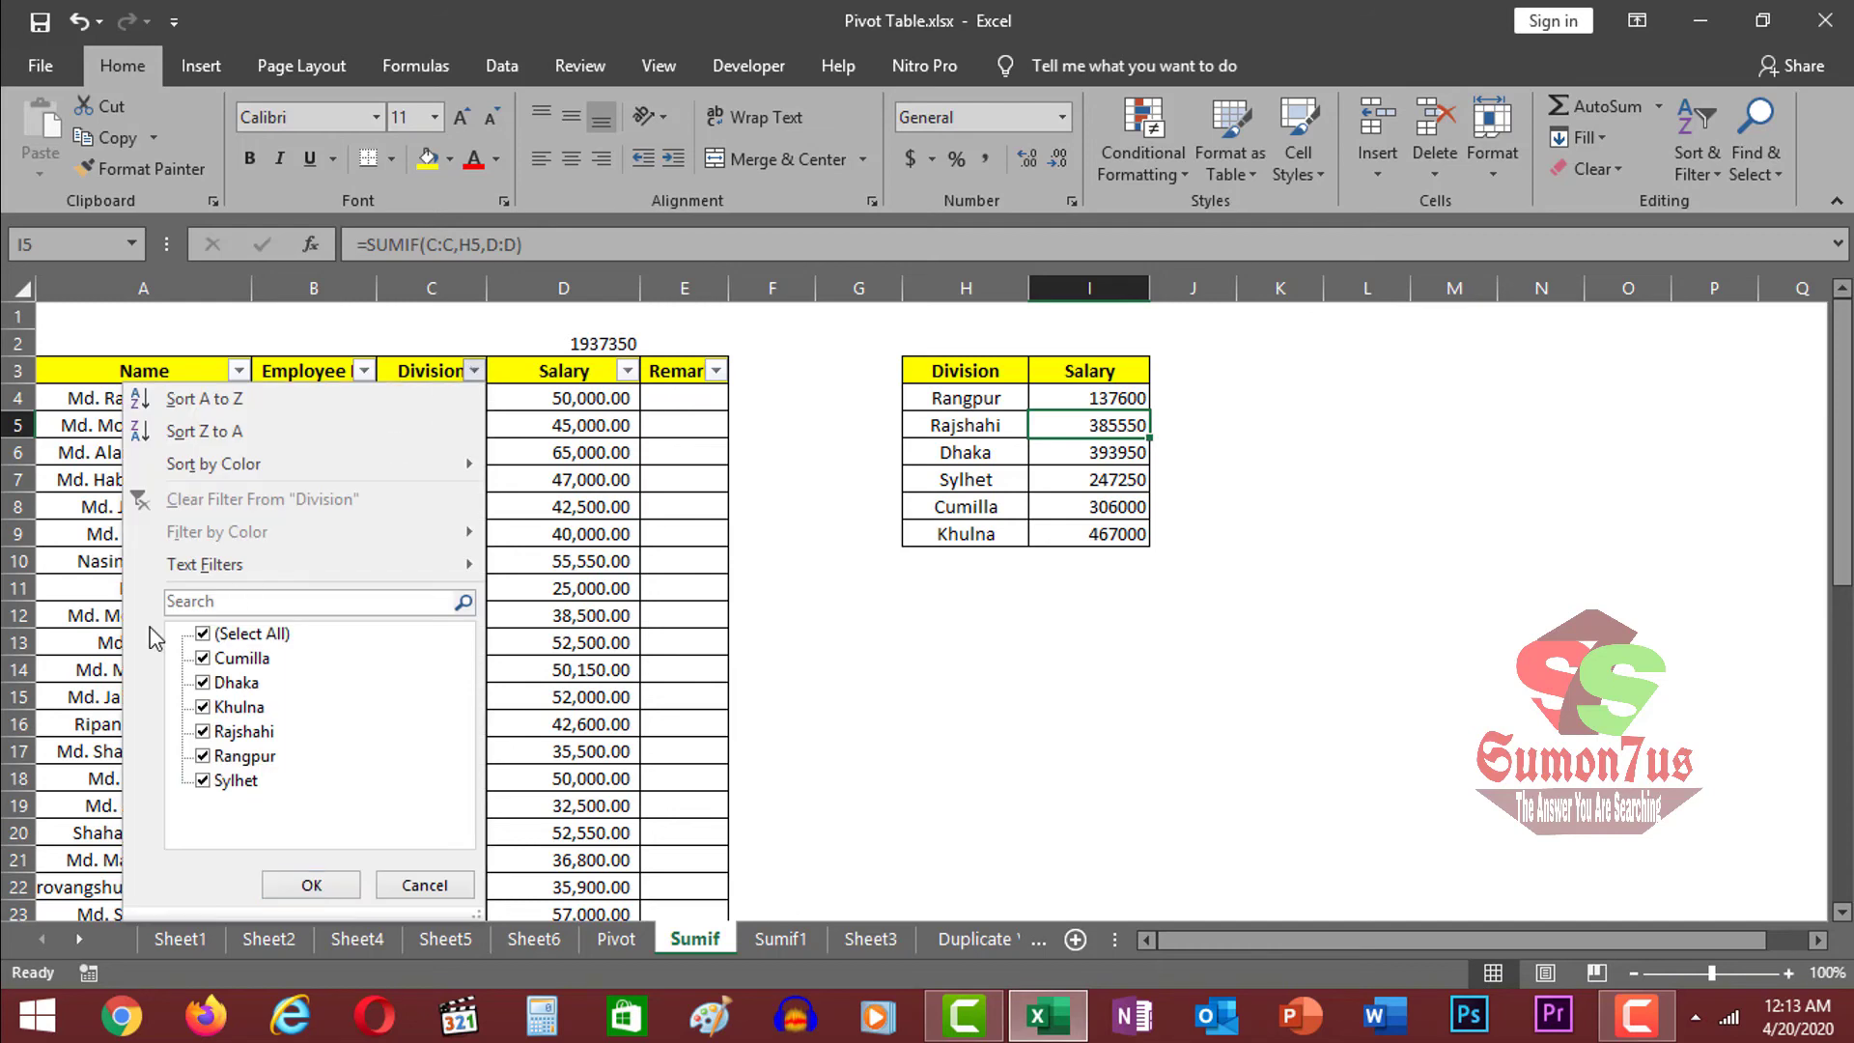
pyautogui.click(241, 635)
pyautogui.click(244, 732)
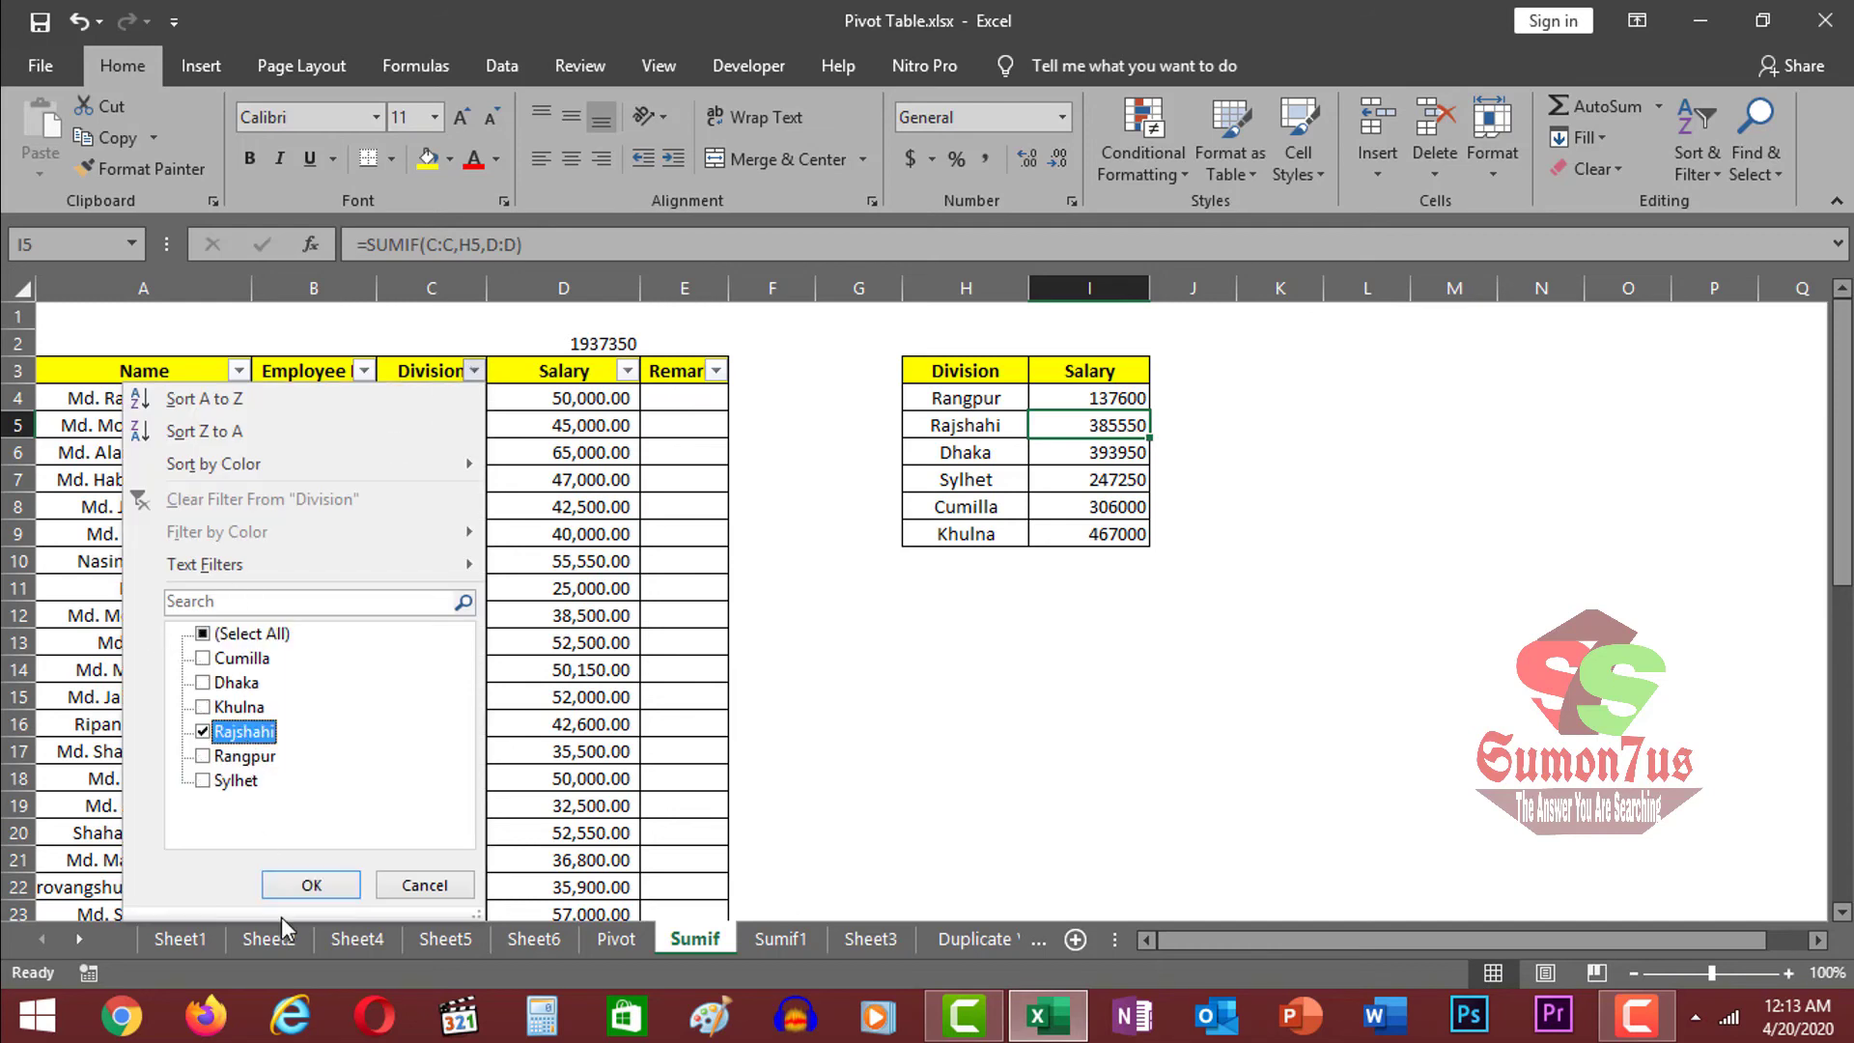
pyautogui.click(309, 884)
pyautogui.click(608, 345)
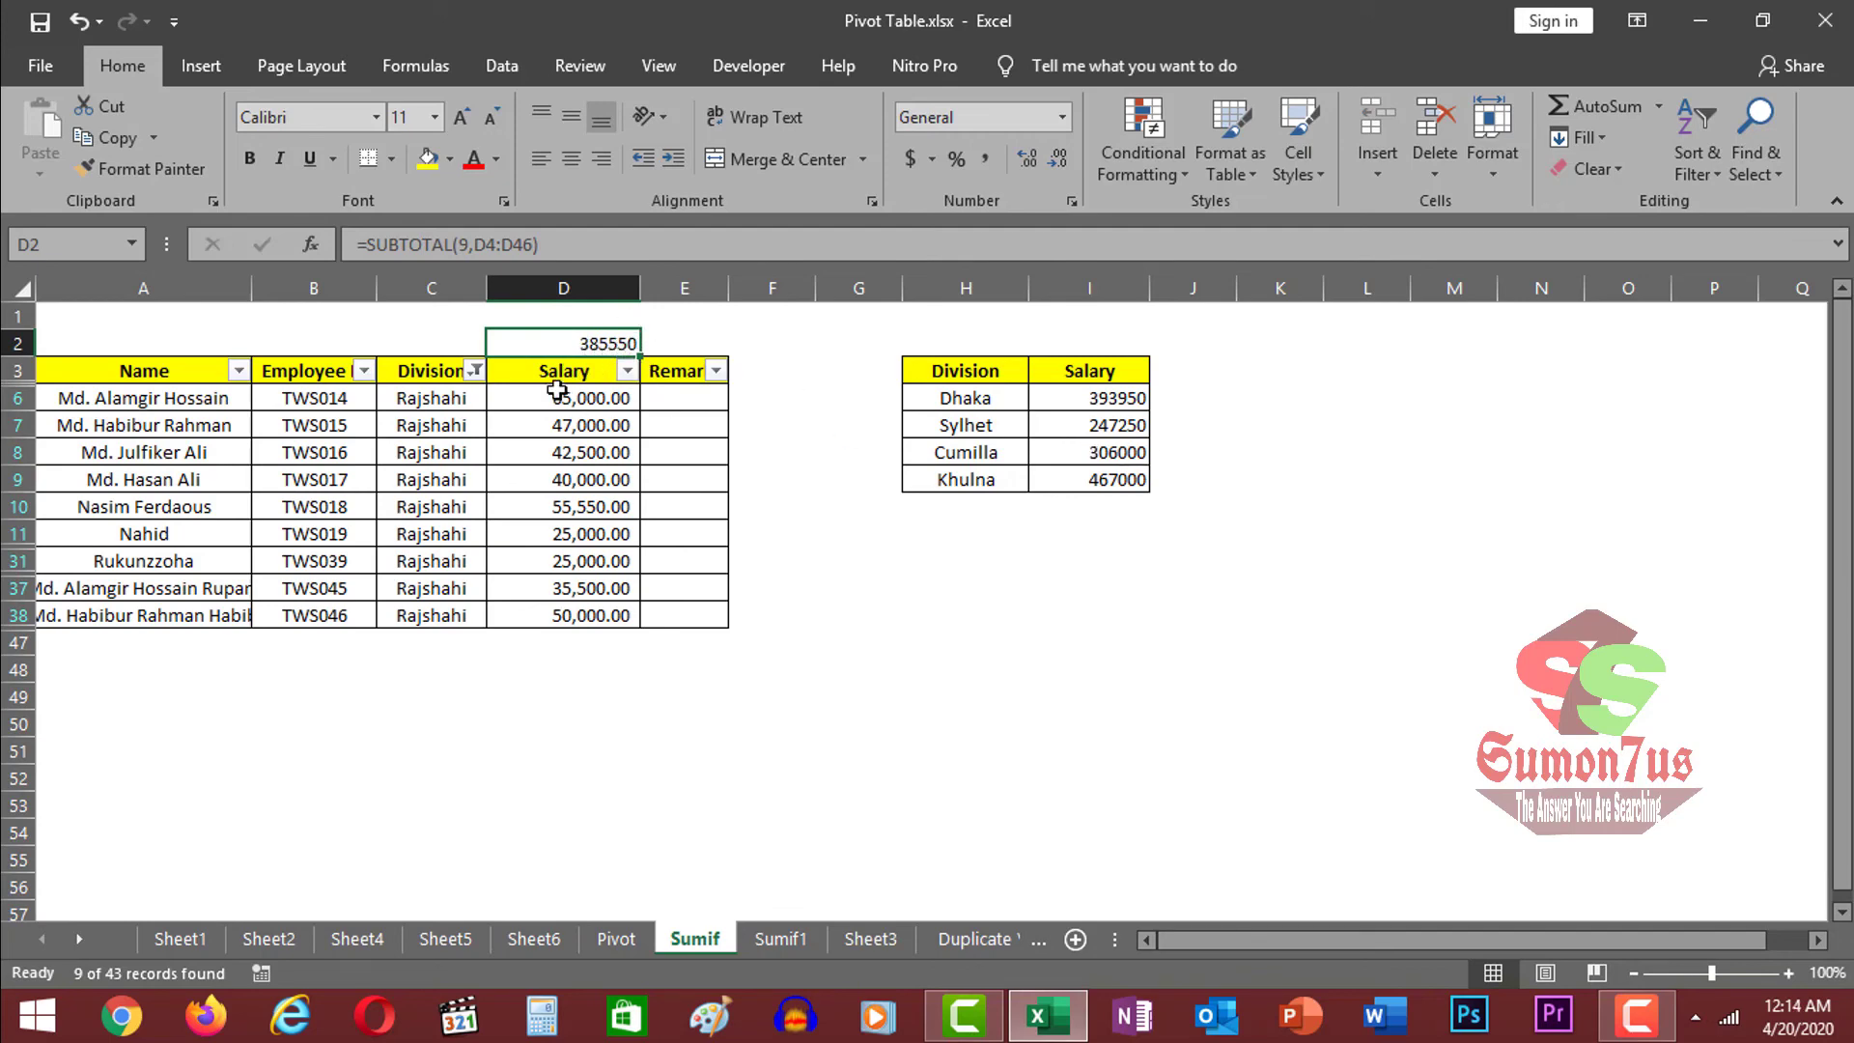
pyautogui.click(476, 370)
pyautogui.click(249, 634)
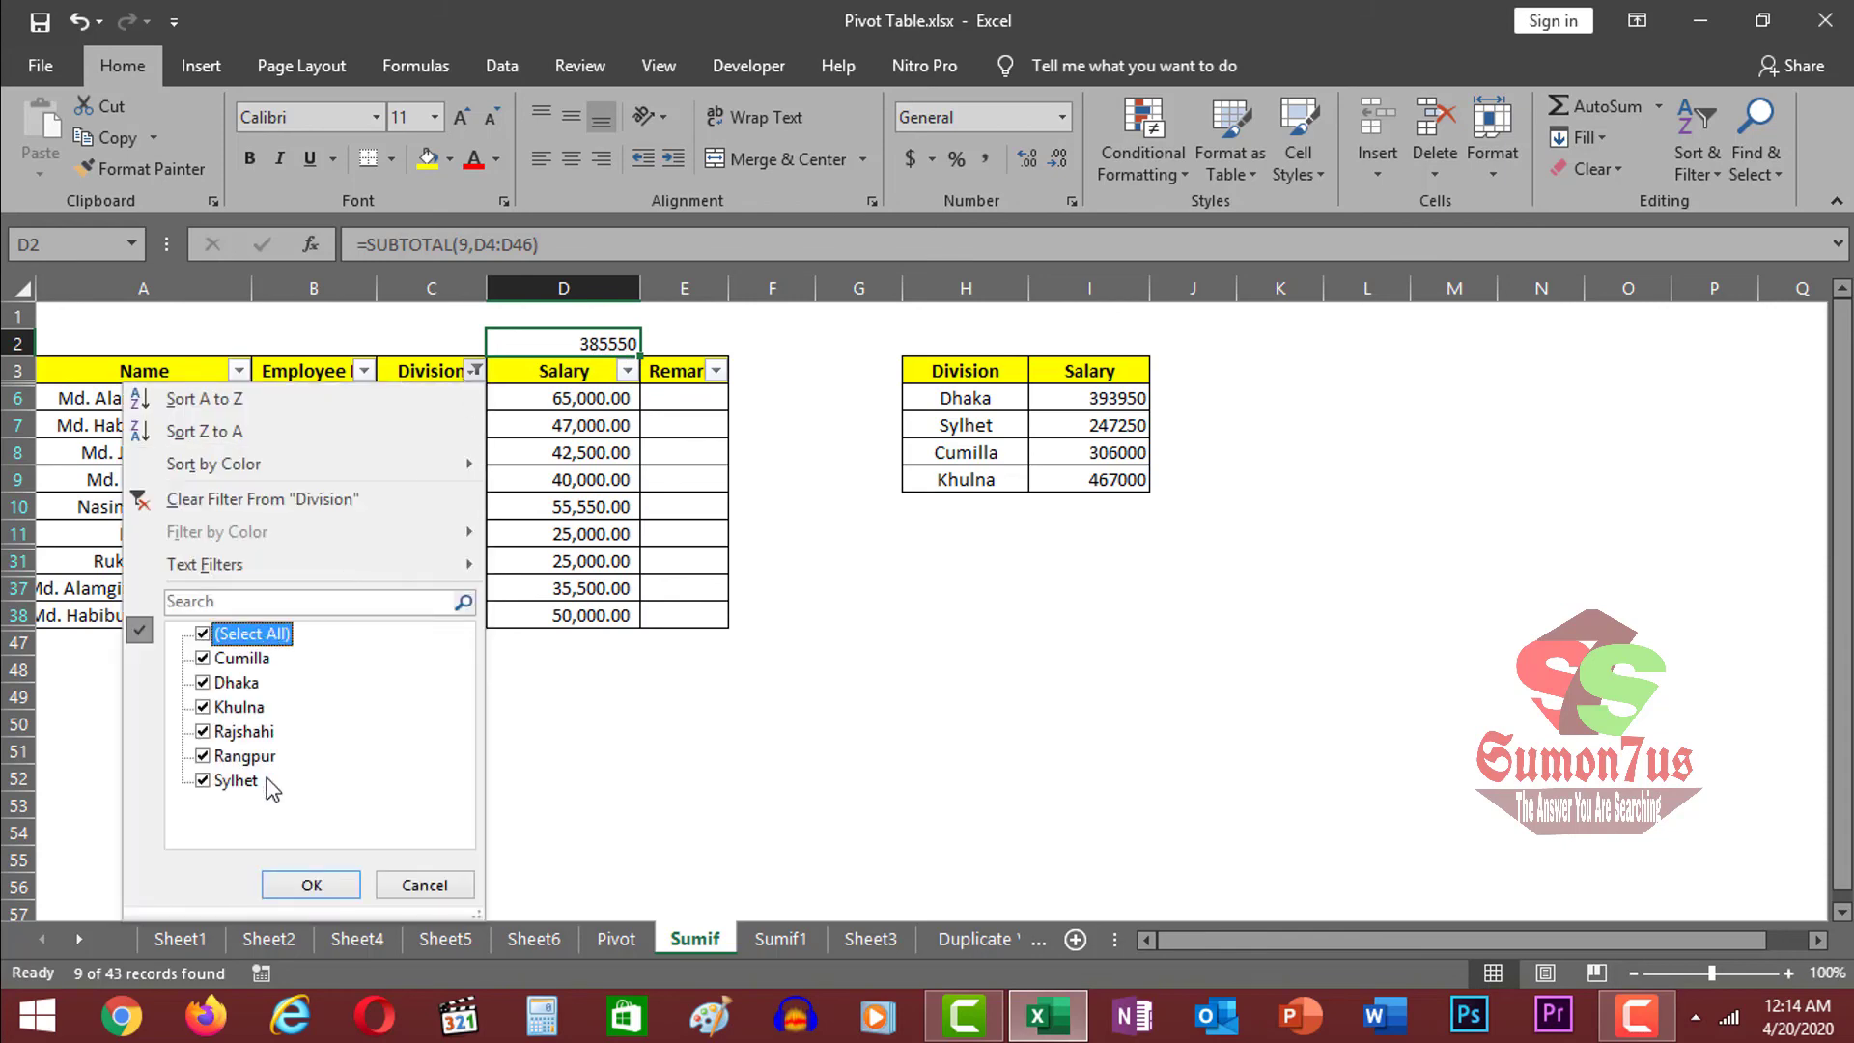
pyautogui.click(310, 885)
pyautogui.click(1091, 426)
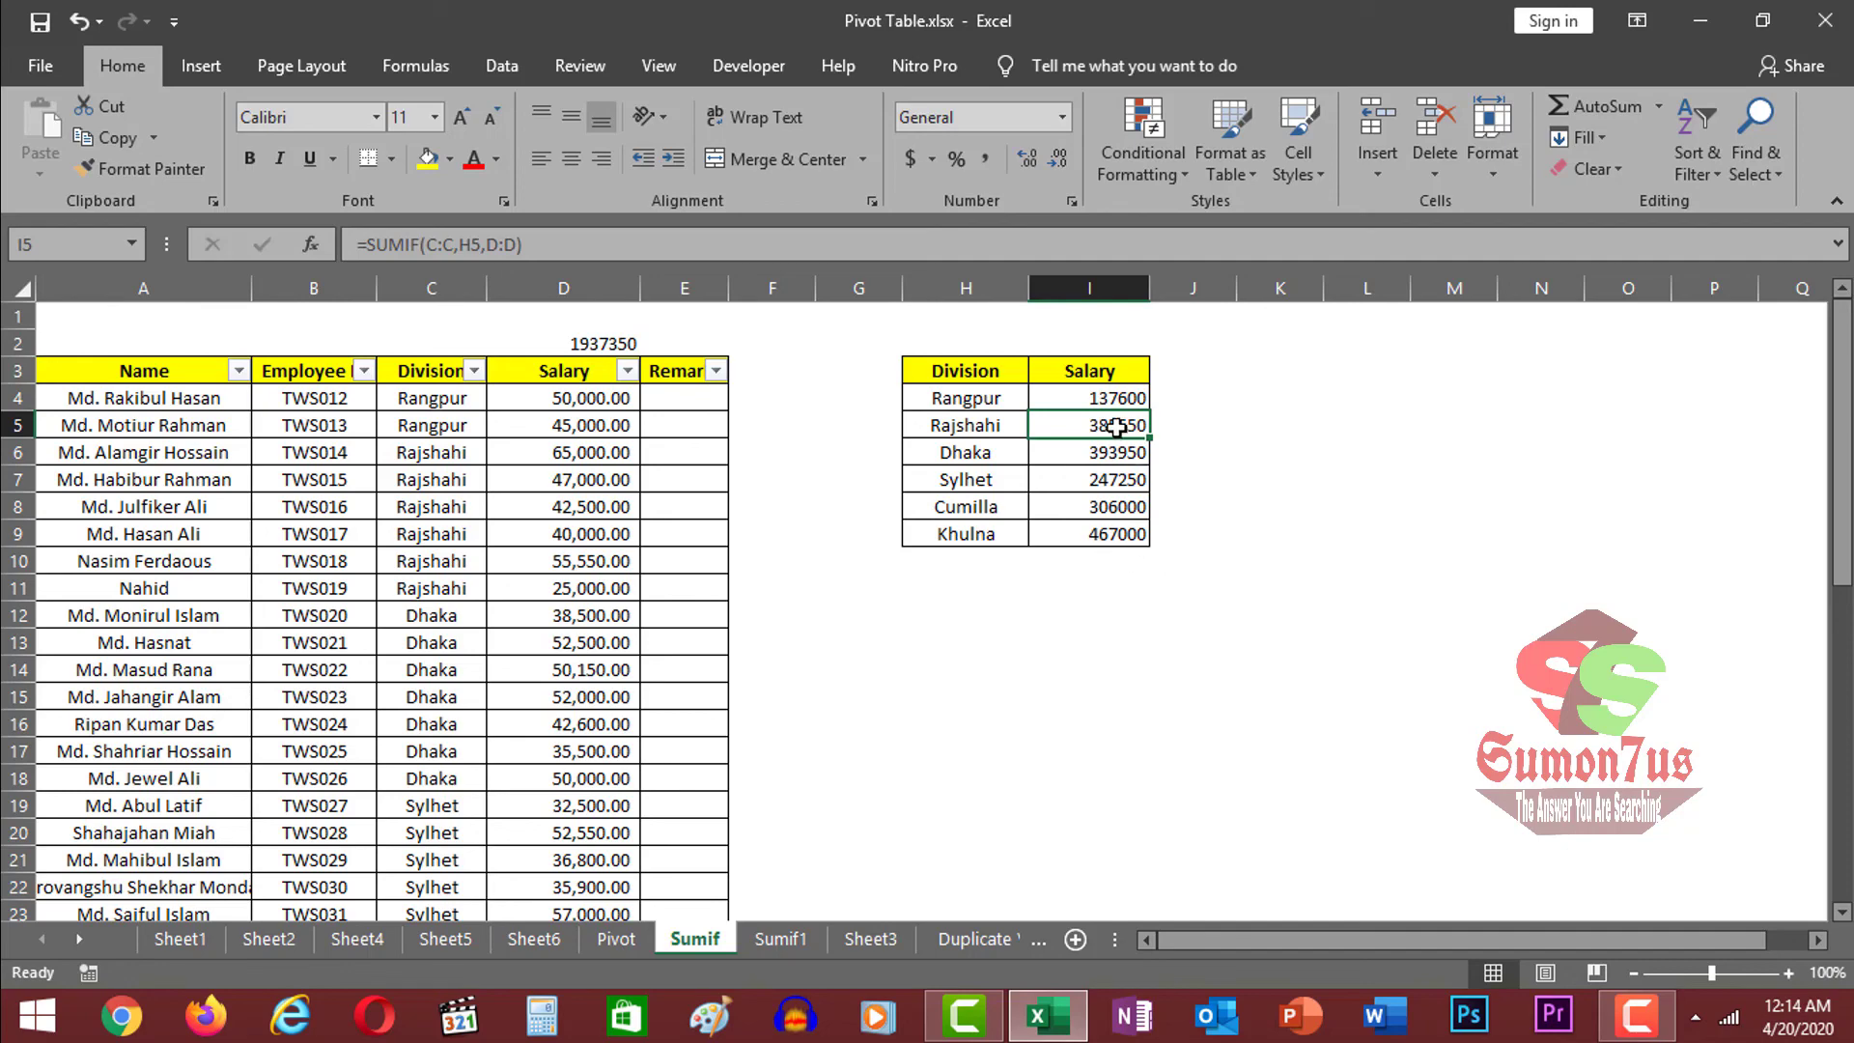
pyautogui.moveTo(1097, 396); pyautogui.dragTo(1089, 537)
pyautogui.click(1401, 563)
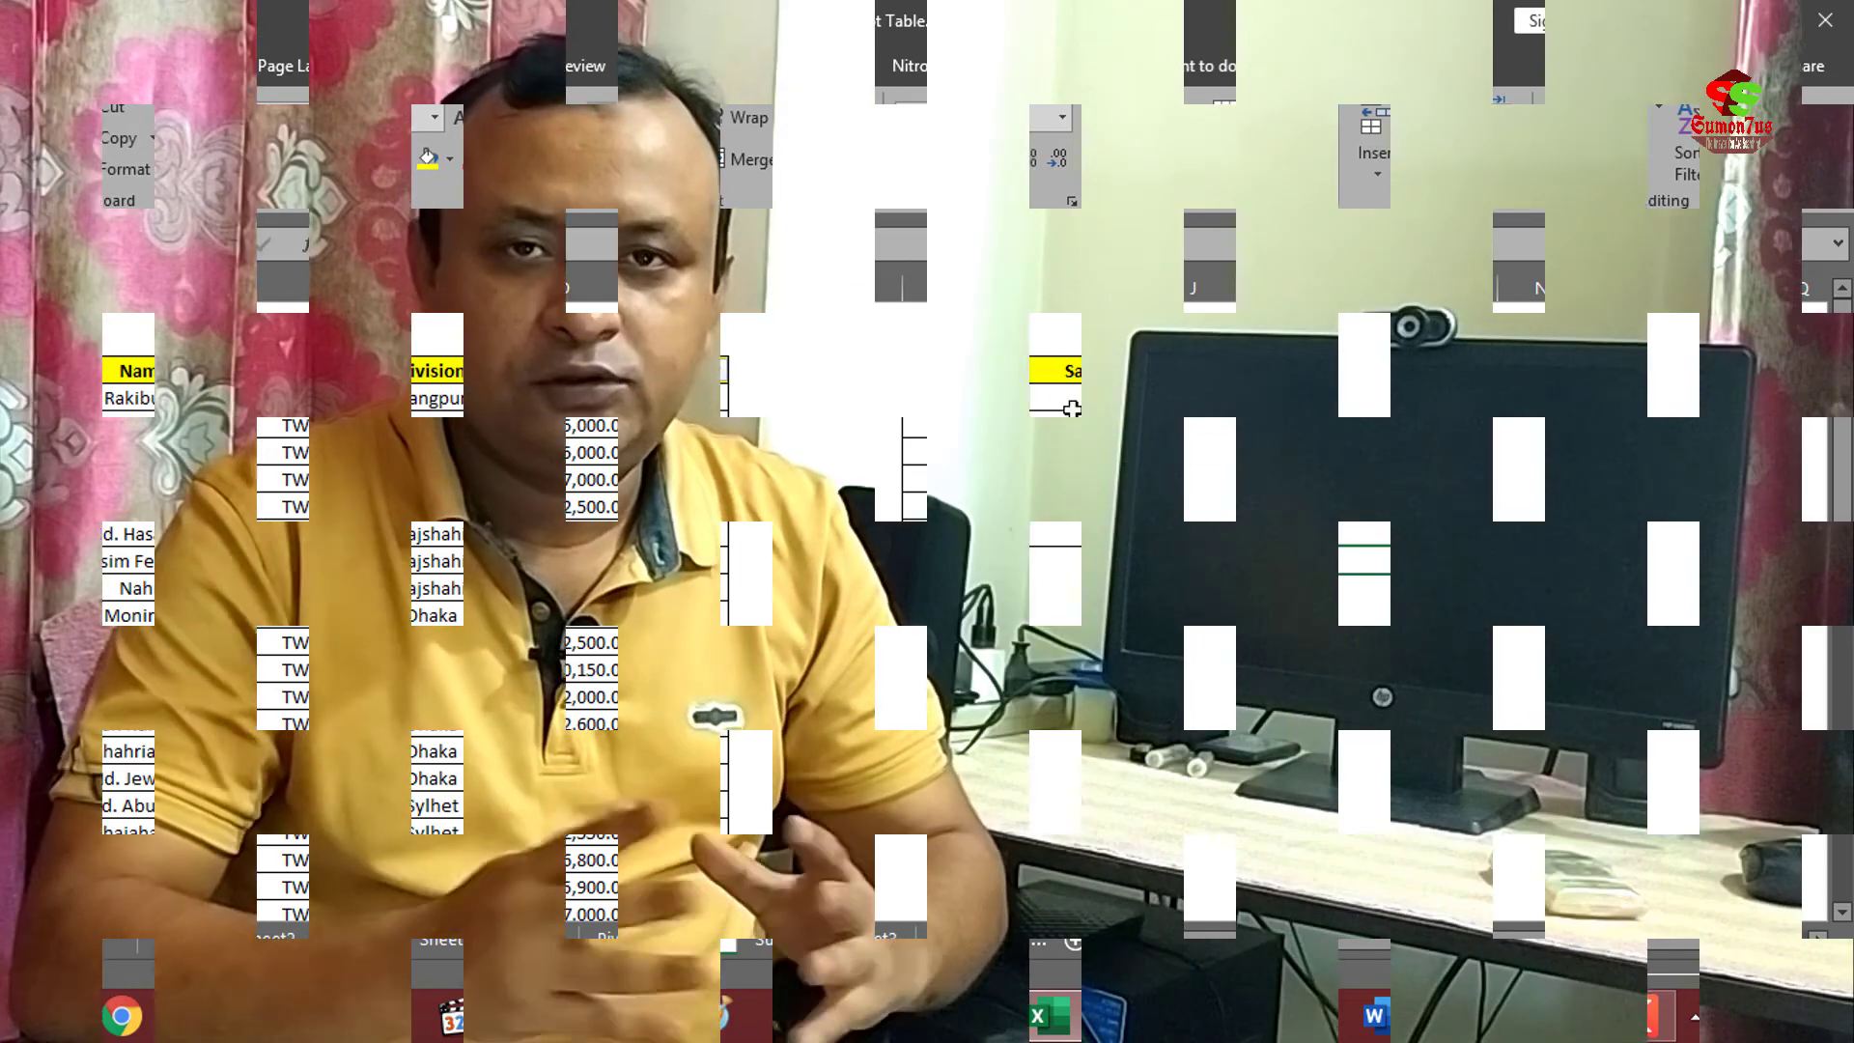